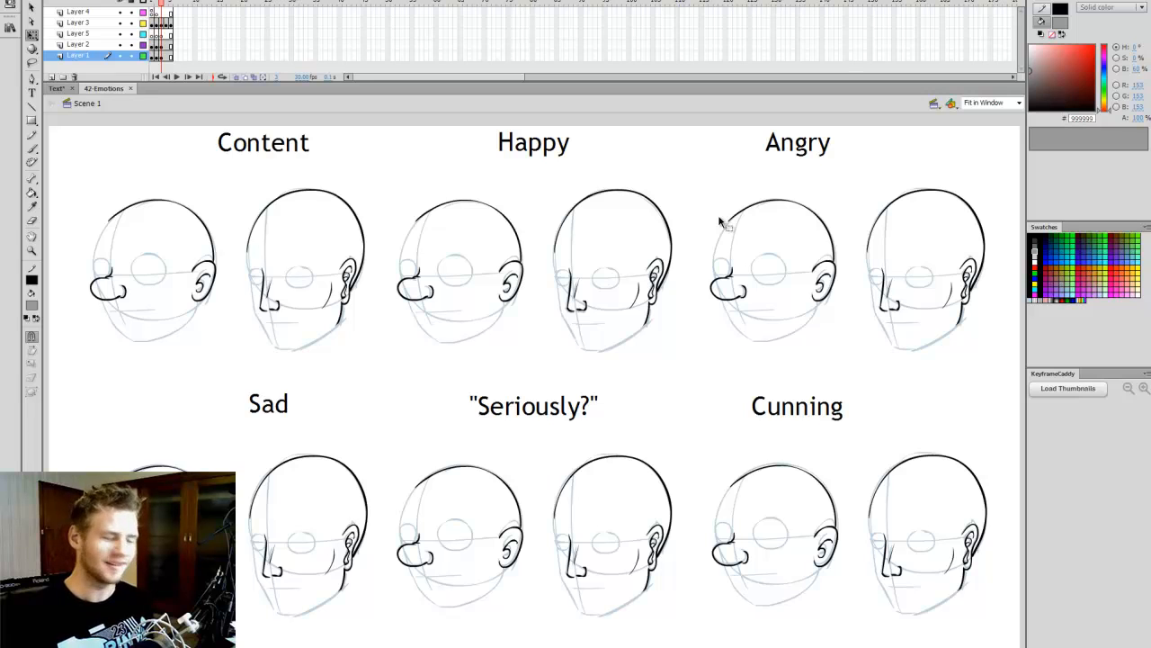
Step: Zoom in on the pair of heads under "Content" and set the view magnification to 650%
key(z)
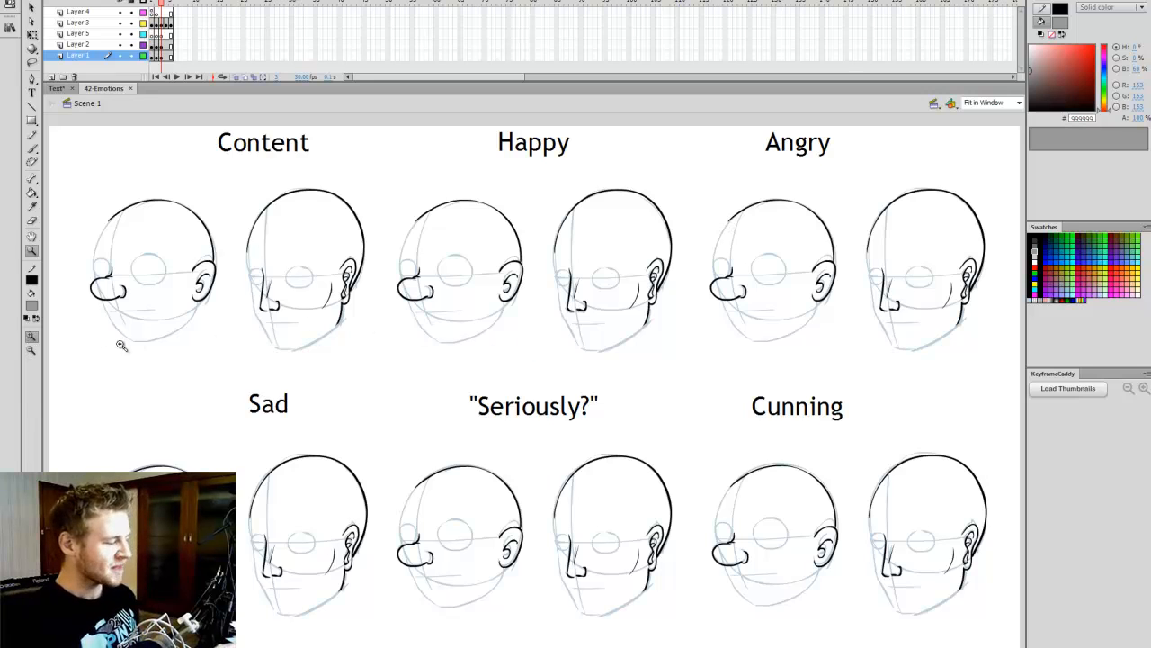
drag(96, 372, 378, 165)
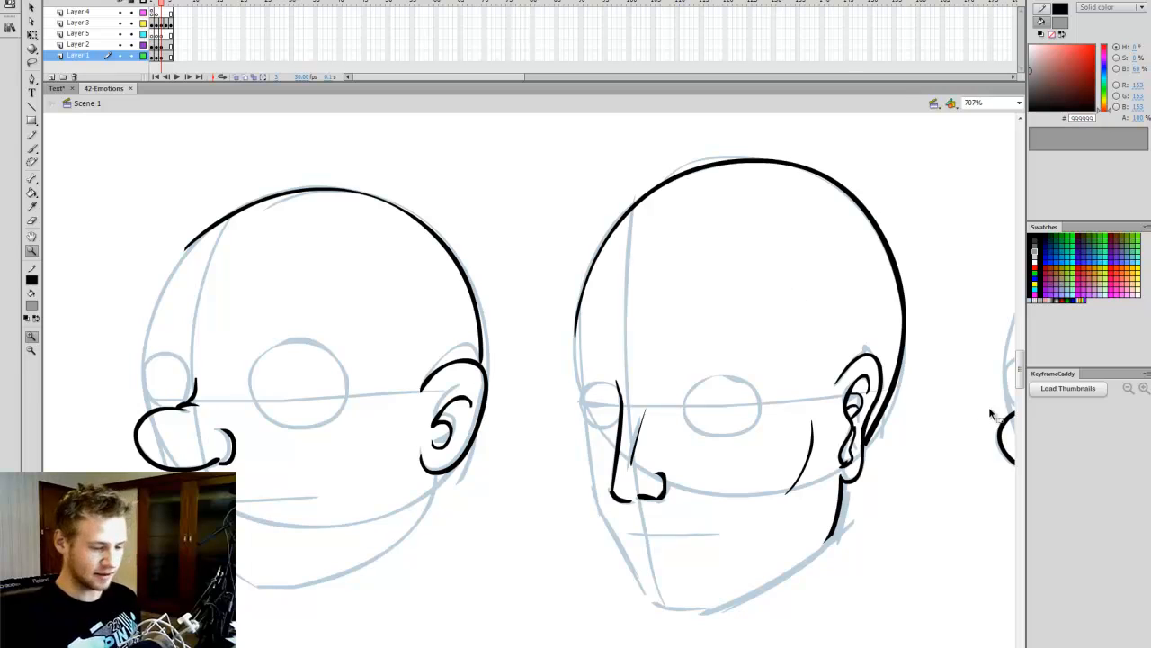
key(q)
drag(622, 647, 620, 647)
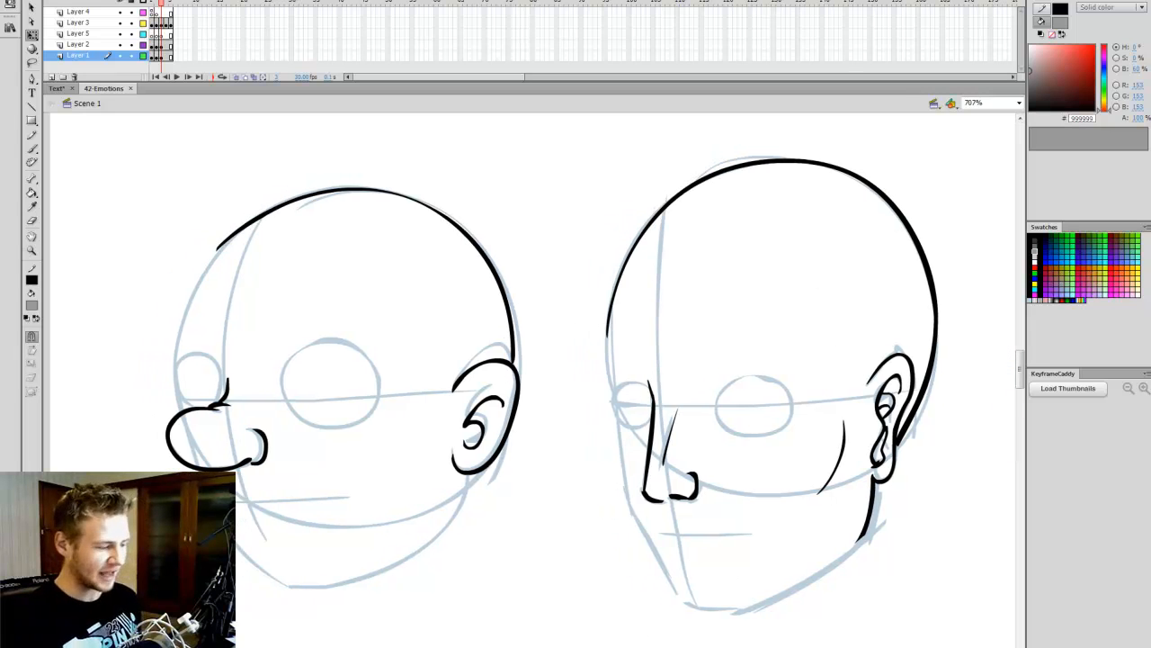
drag(1020, 380, 1022, 377)
click(985, 105)
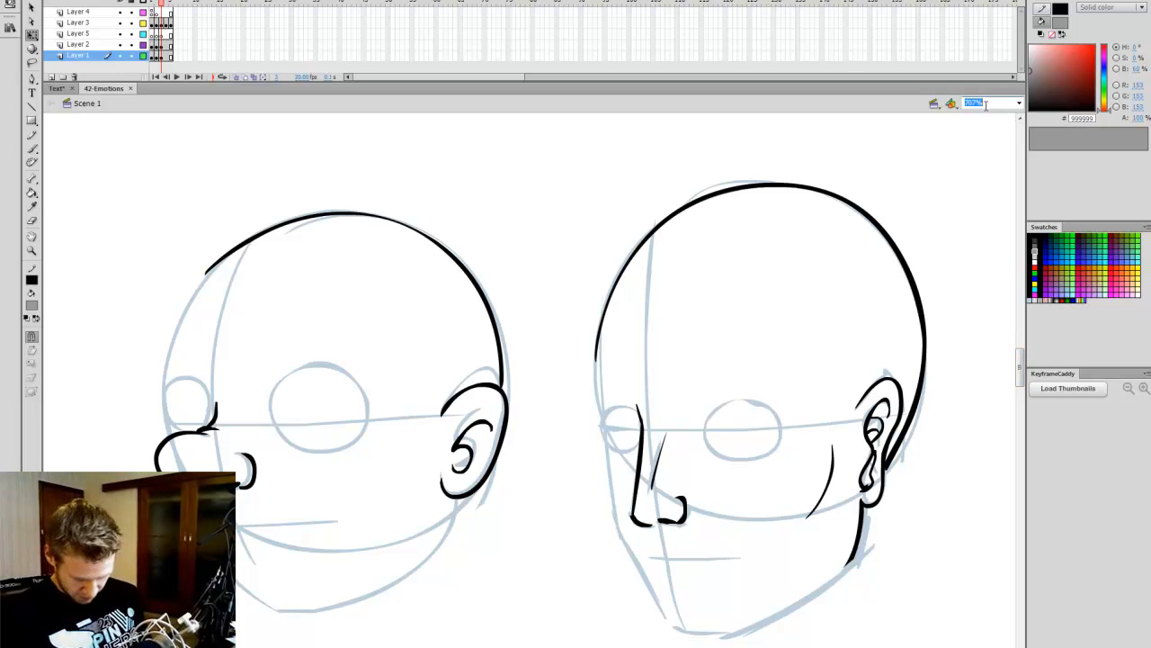
text(650)
key(Return)
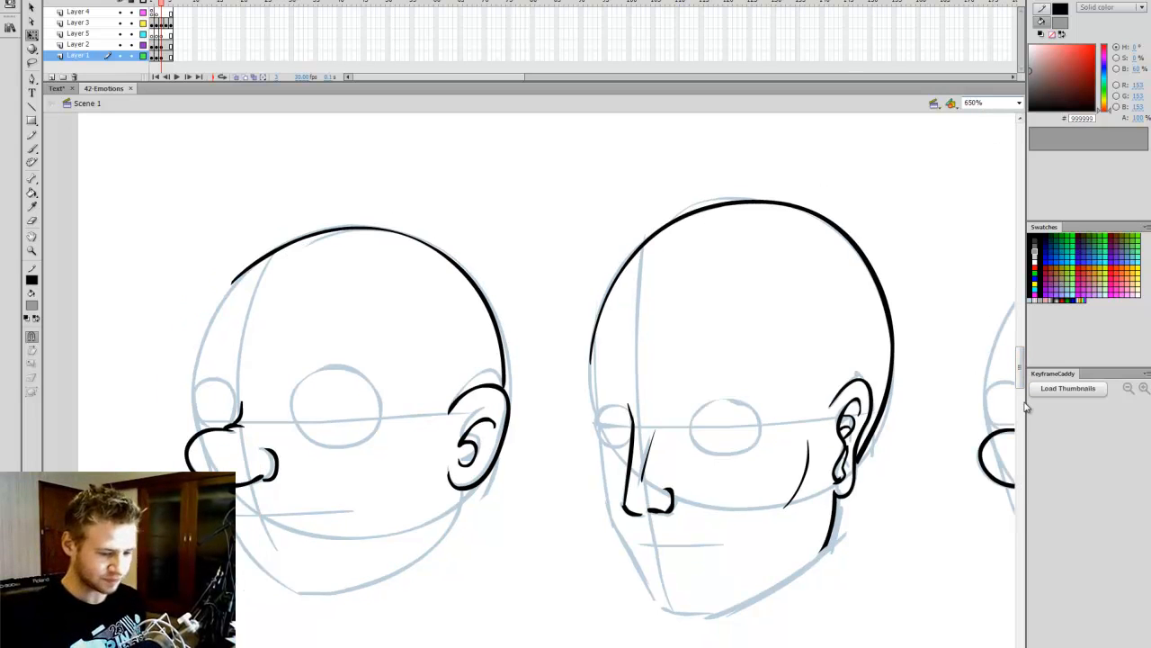
drag(1023, 381, 1023, 375)
scroll(531, 377, left, 1)
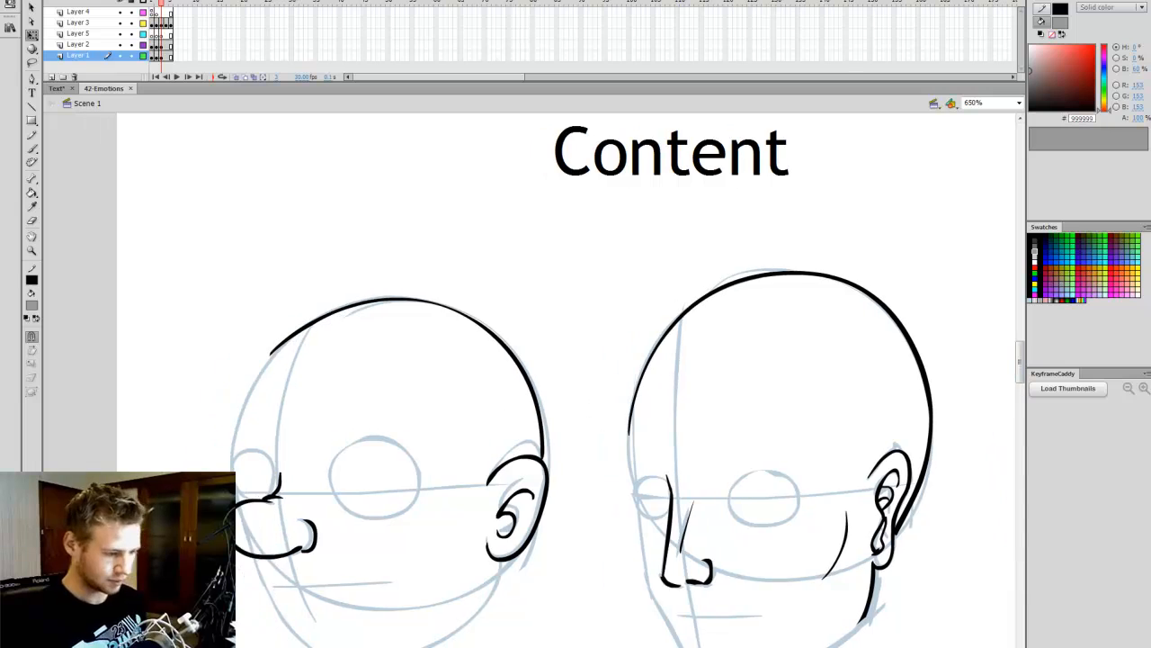
scroll(791, 441, right, 1)
scroll(791, 440, down, 3)
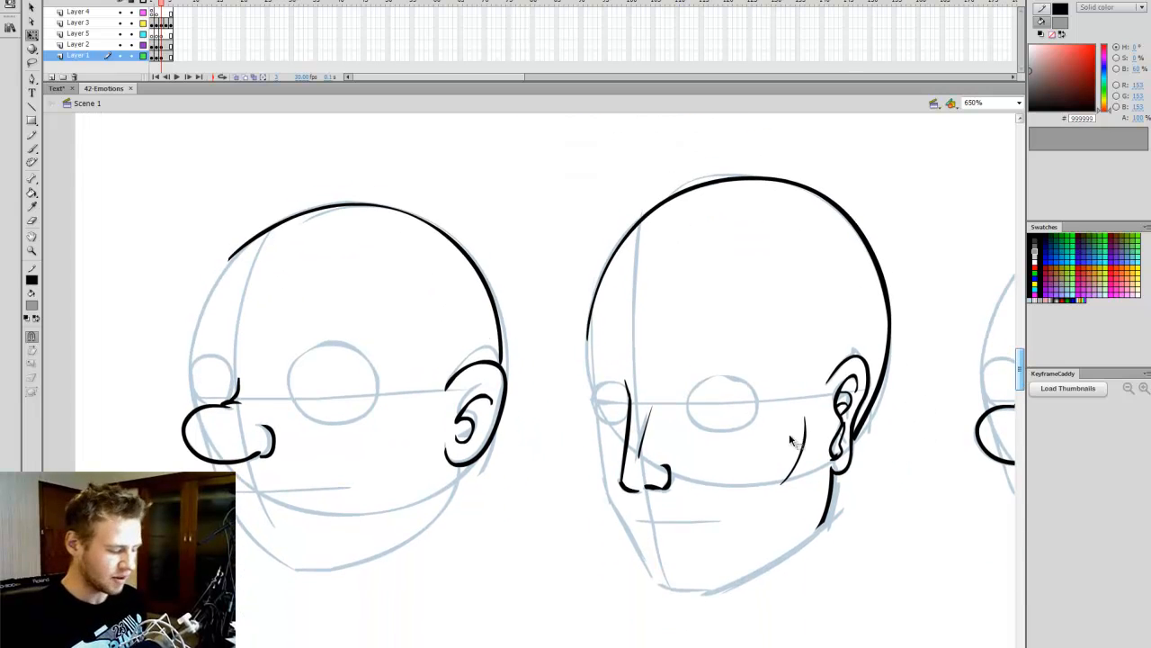
scroll(791, 440, left, 1)
Step: Activate the Brush on Layer 2 at the current frame and set the fill colour to red FF0000
key(b)
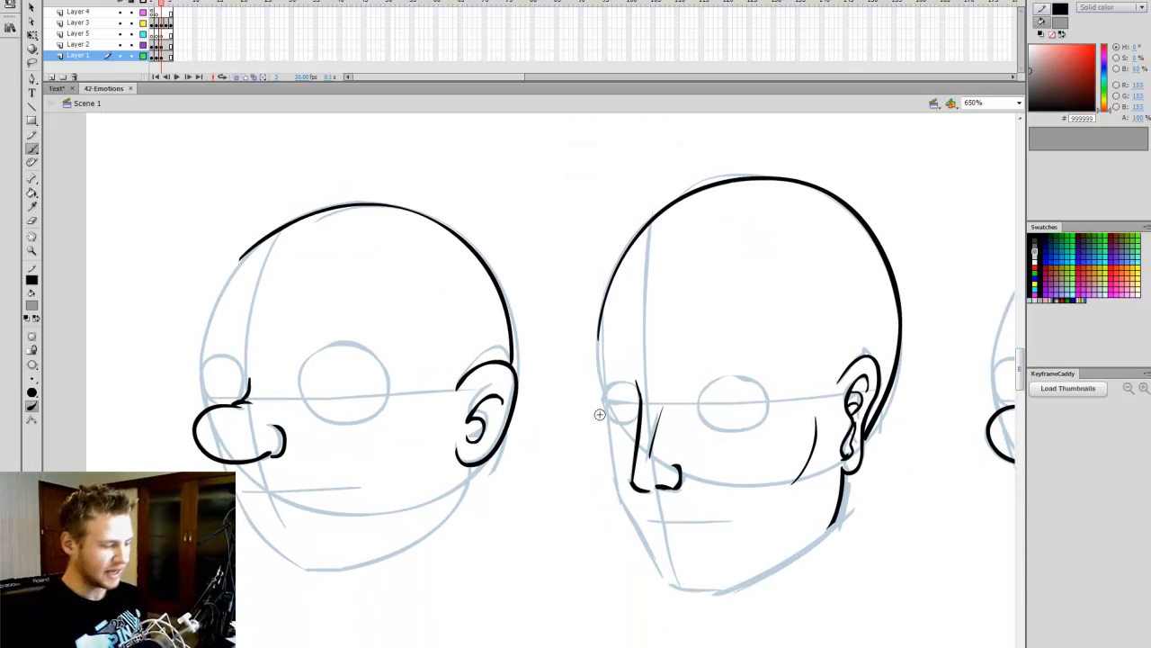
click(164, 34)
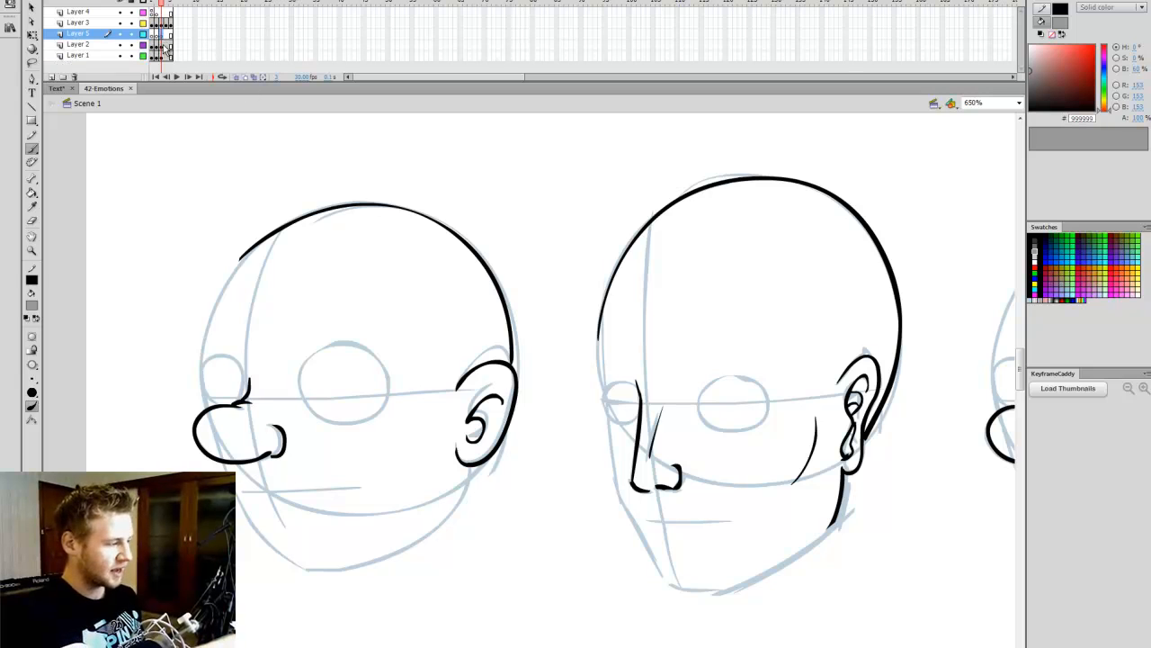
click(164, 44)
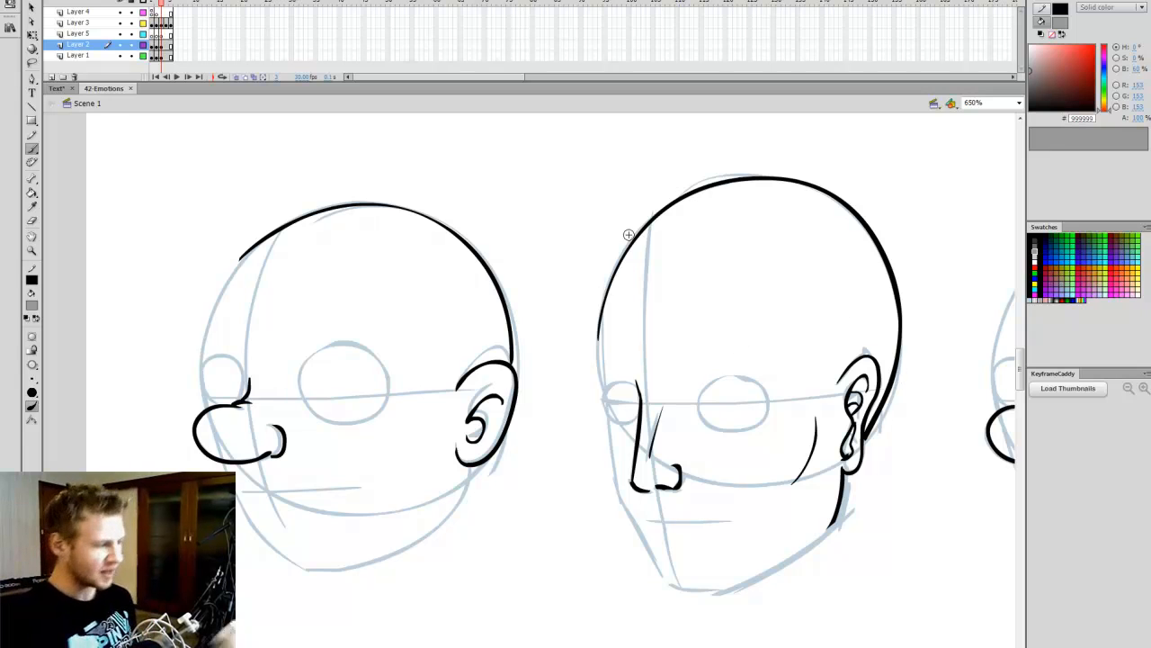
click(158, 46)
click(163, 4)
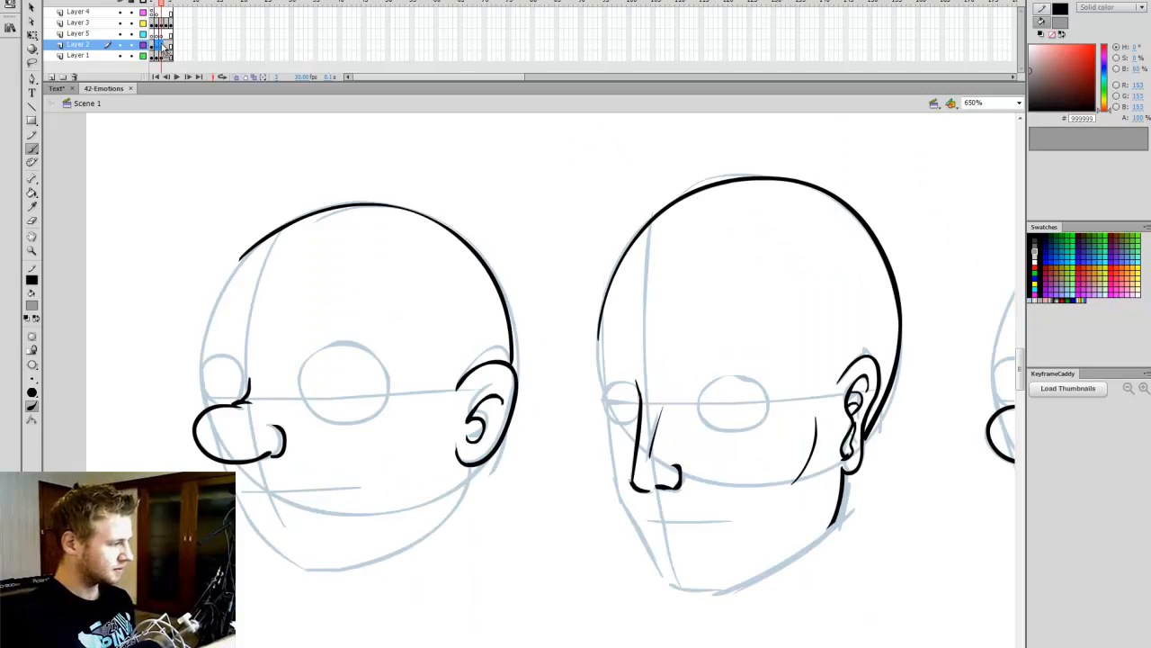
scroll(1023, 363, up, 2)
scroll(1023, 363, down, 2)
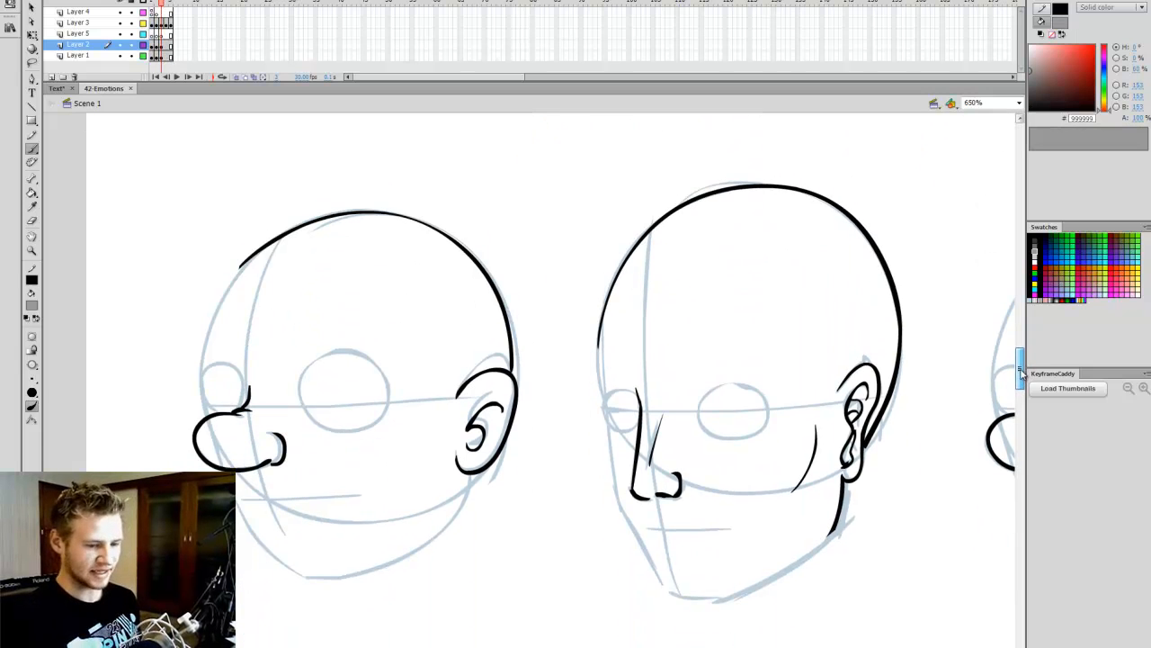
click(1034, 267)
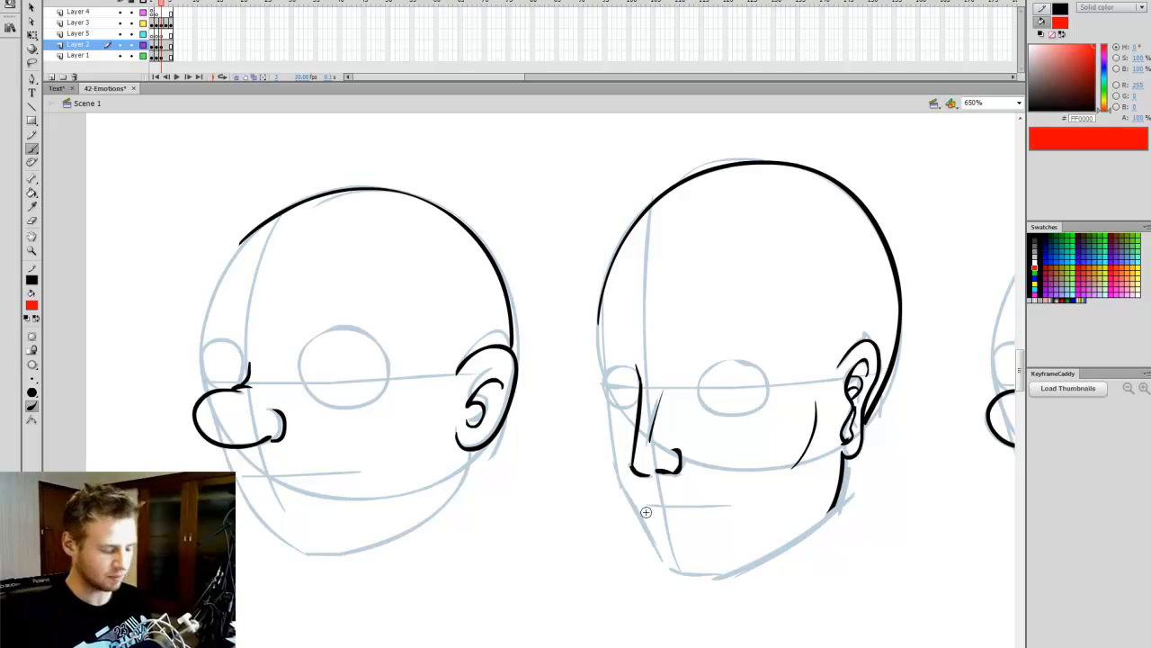
scroll(552, 346, left, 1)
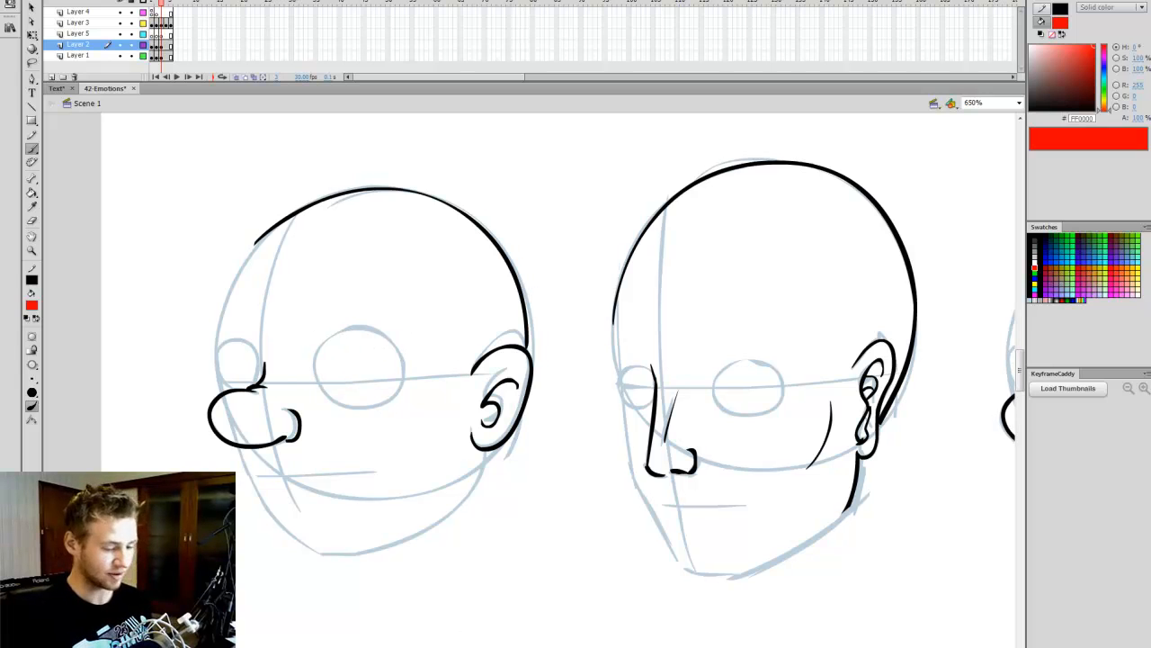
Step: Outline both round eyes of the bulbous-nosed Content head in red and erase the stray line end on the larger eye
drag(463, 646, 458, 647)
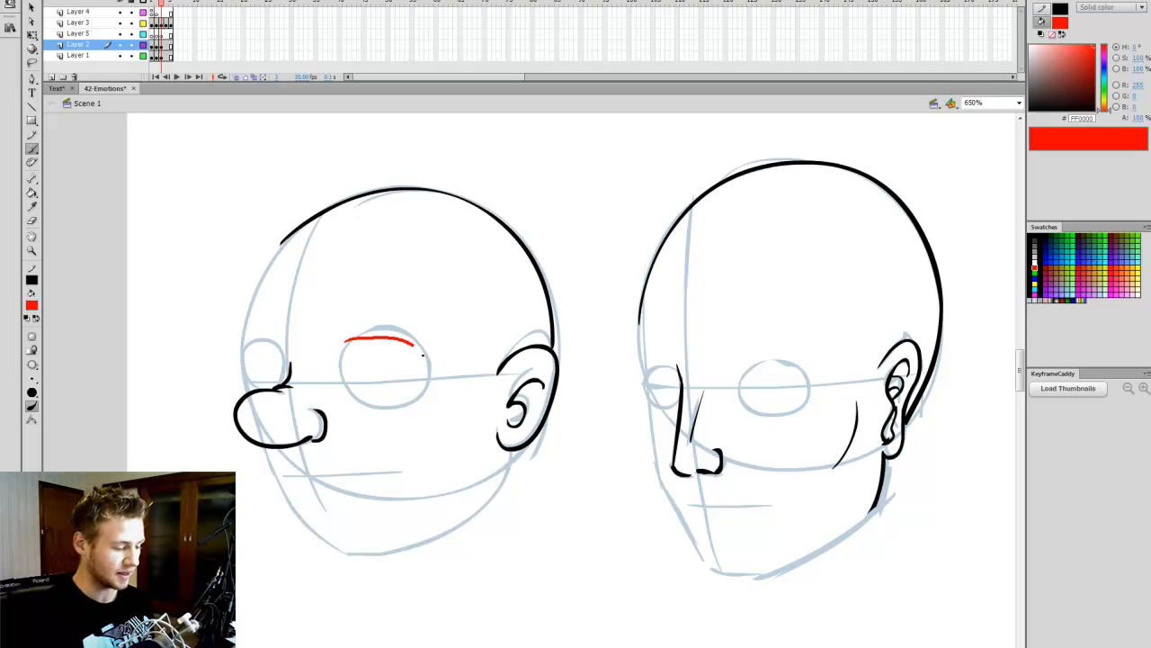
key(ctrl+z)
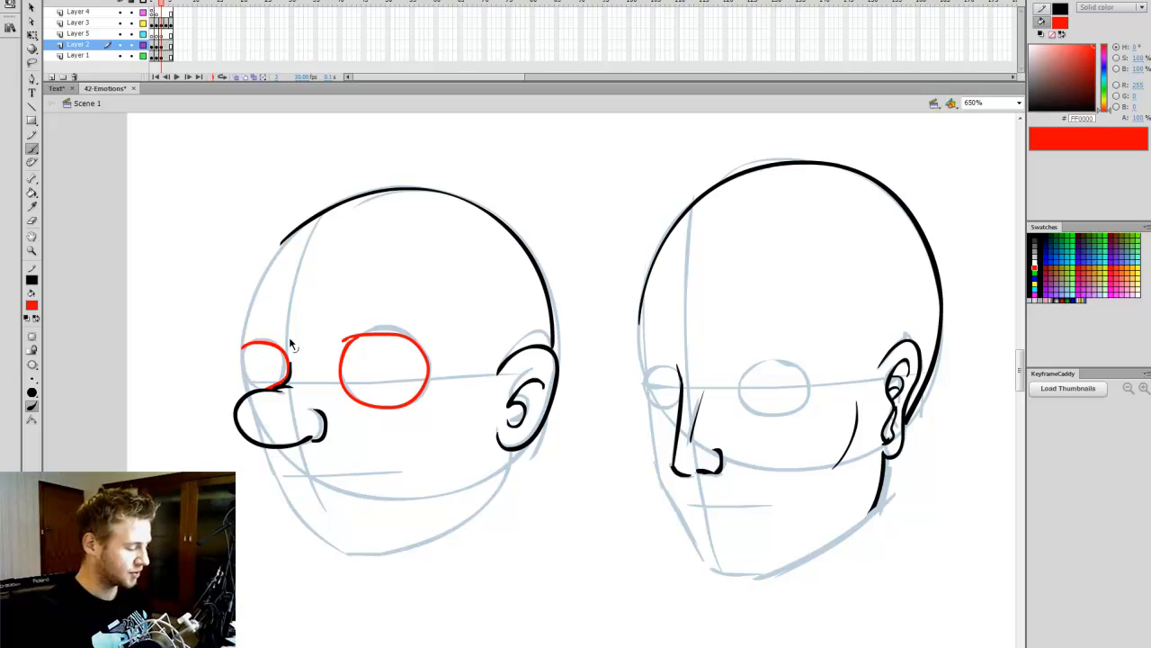
key(ctrl+z)
drag(286, 358, 286, 362)
key(ctrl+z)
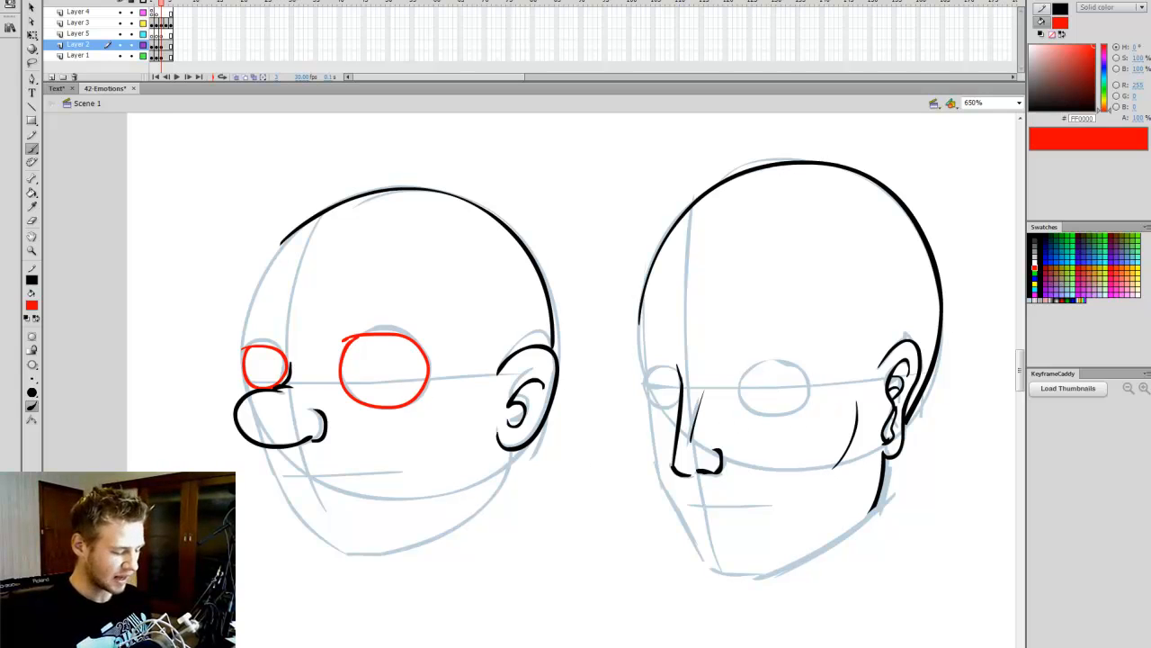
drag(540, 378, 566, 378)
key(e)
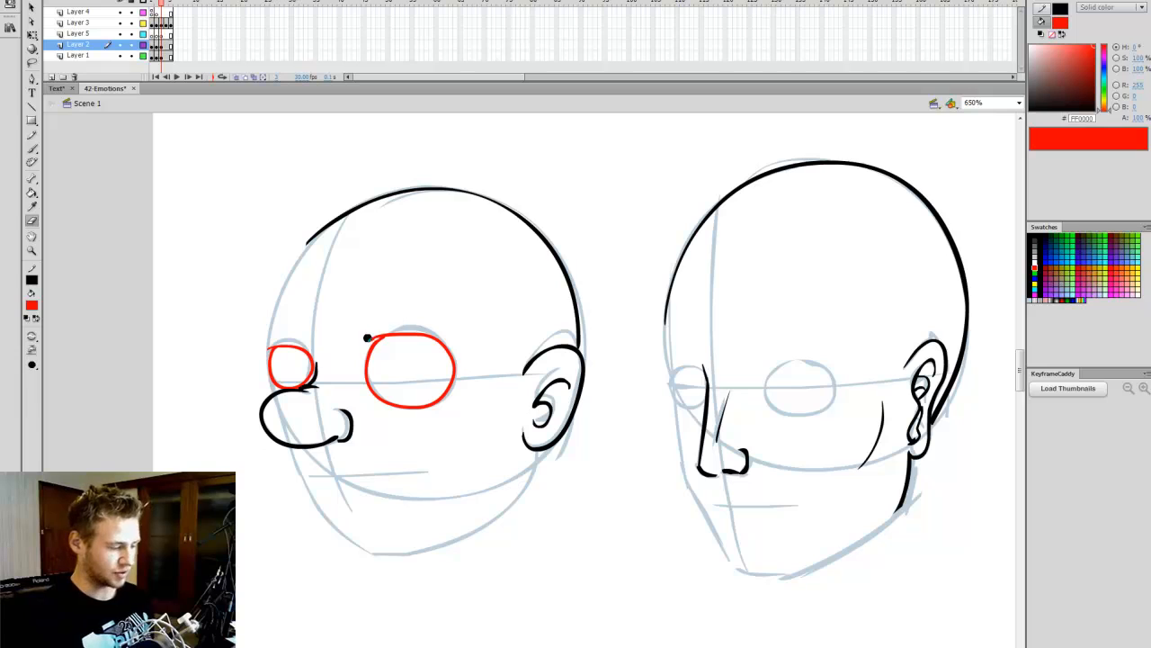
Step: Brush two relaxed red eyebrows above the eyes of the bulbous-nosed Content head
key(b)
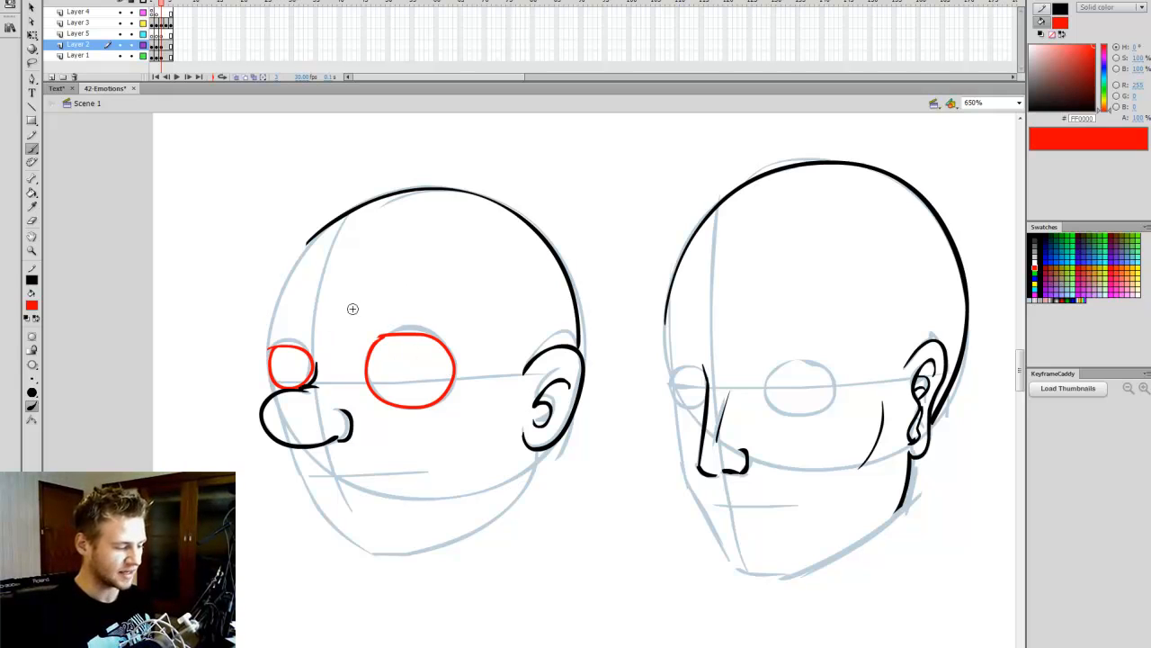
mouse_move(358, 310)
mouse_down()
mouse_move(411, 308)
mouse_move(477, 331)
mouse_up()
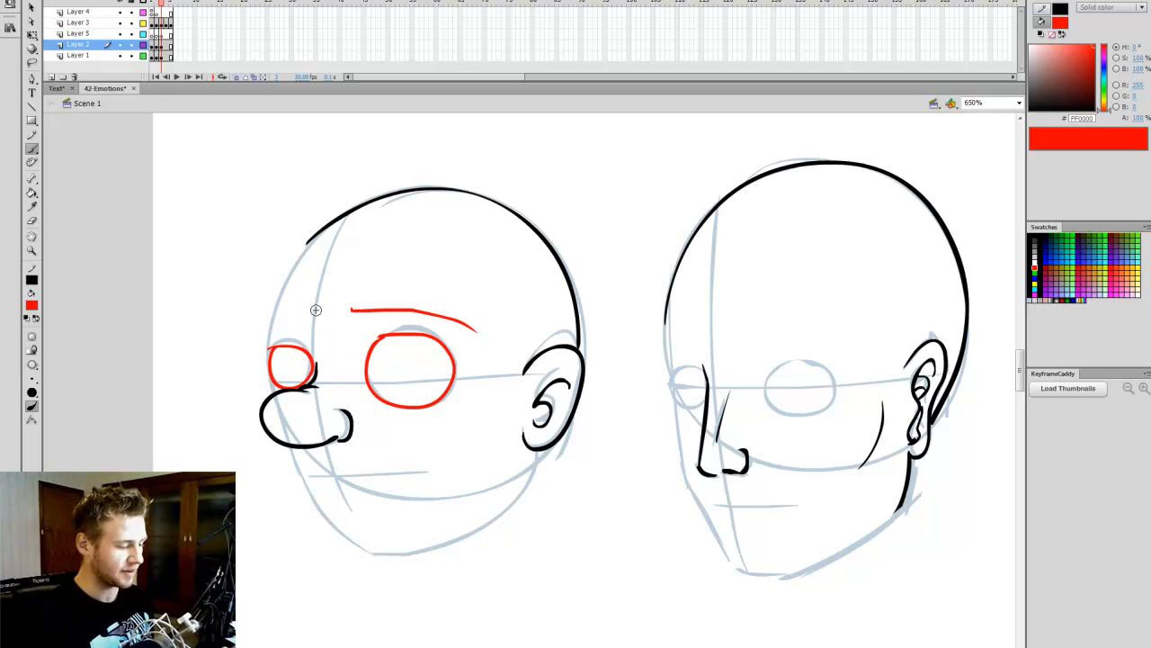
drag(314, 312, 262, 322)
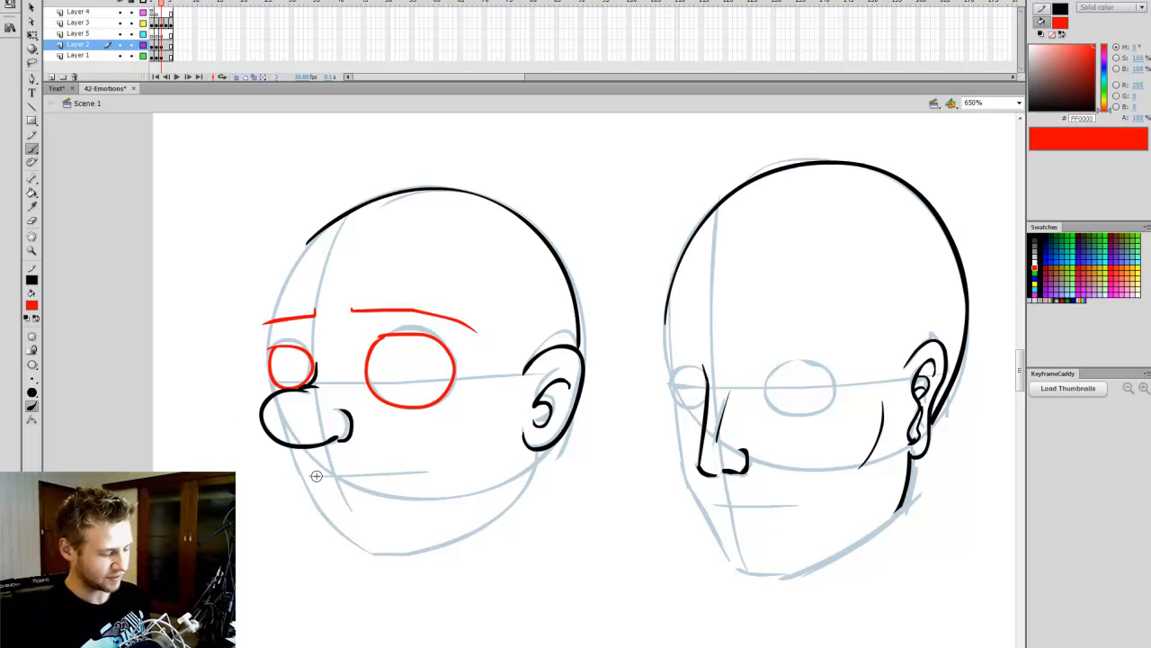
Step: Brush a gently upturned mouth line with a short lower-lip stroke beneath it on the bulbous-nosed Content head
drag(311, 477, 446, 464)
key(ctrl+z)
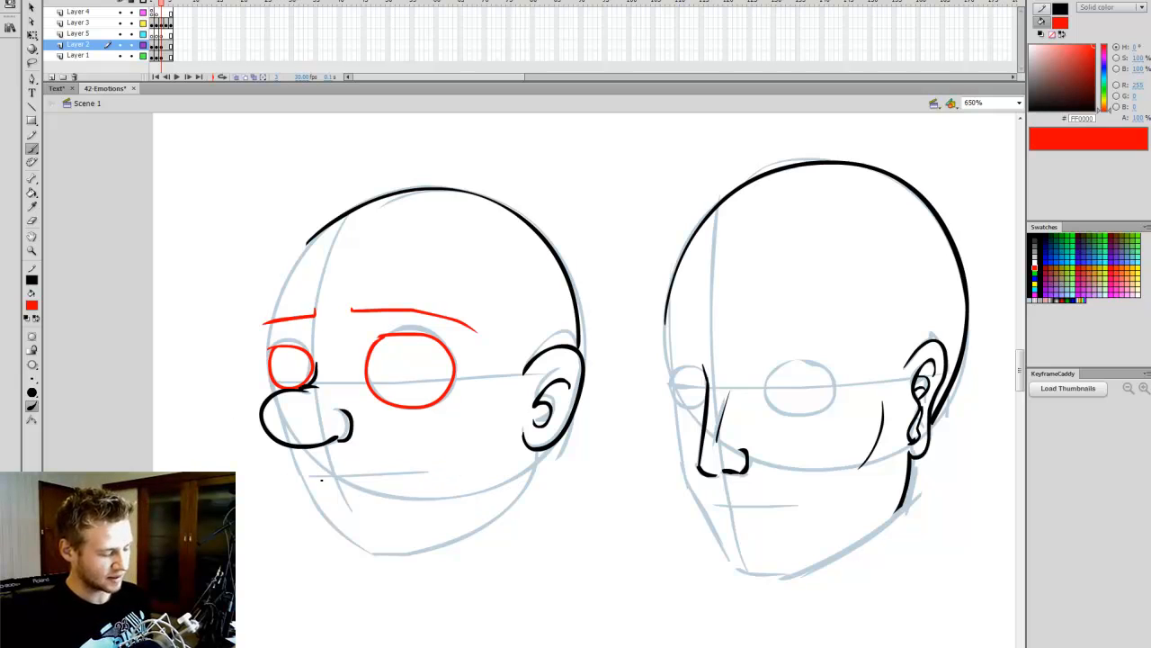
drag(338, 473, 428, 462)
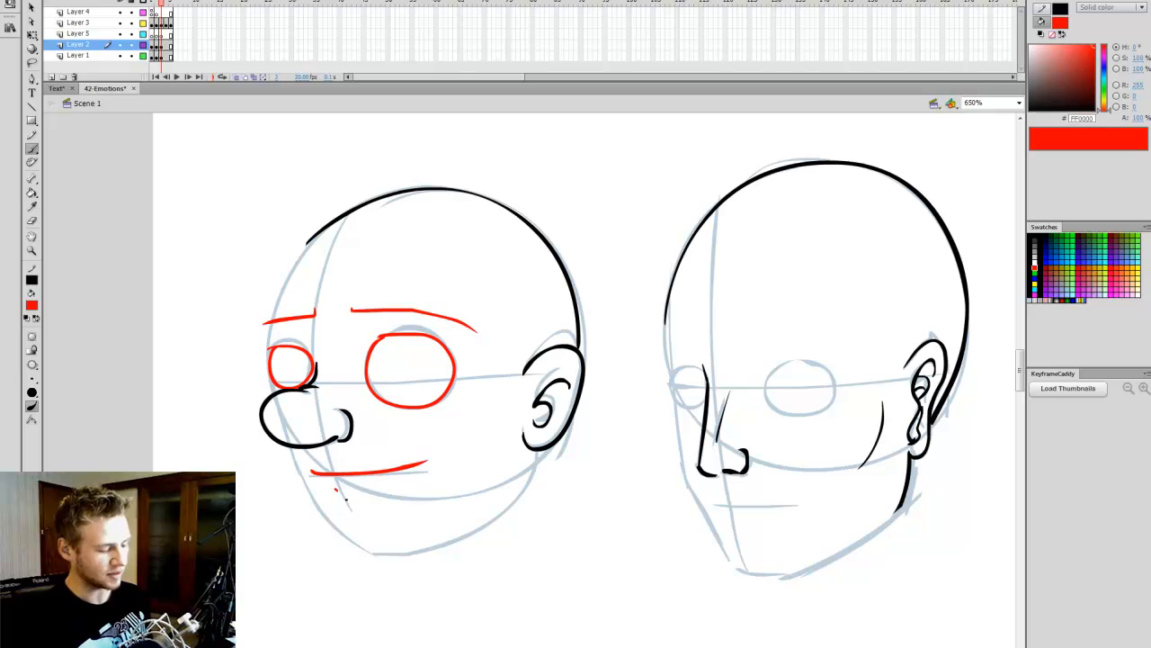
drag(335, 487, 376, 489)
key(ctrl+z)
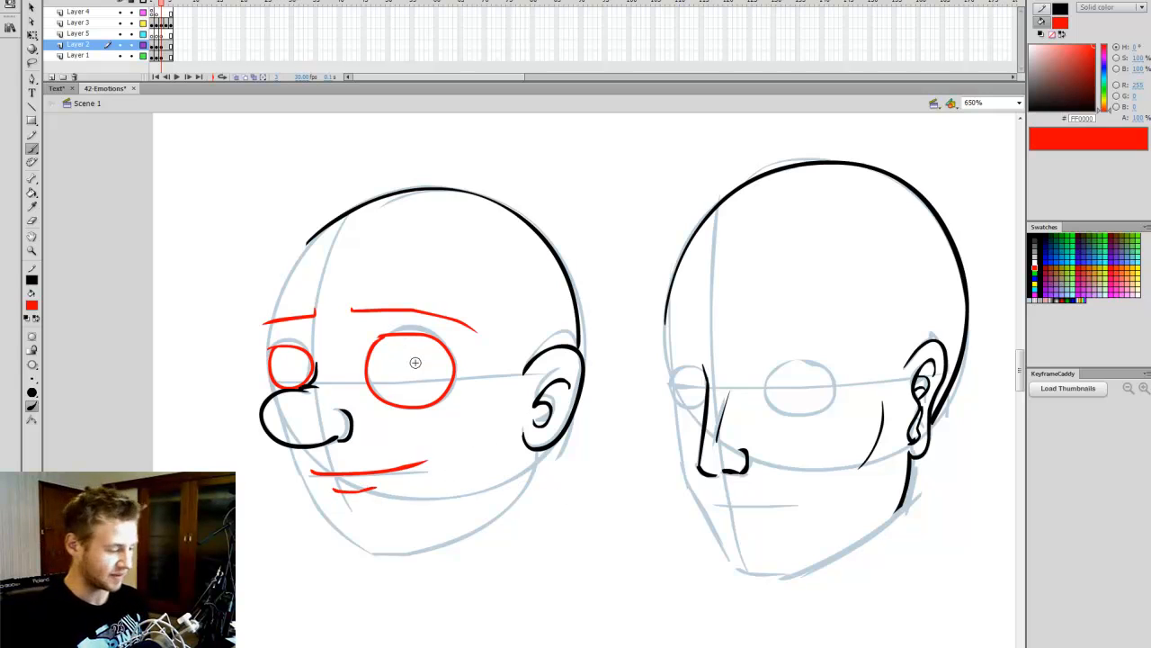
Step: Draw upward-looking pupils with small highlights in both eyes of the bulbous-nosed head and fill them red
drag(408, 364, 402, 342)
key(ctrl+z)
drag(291, 352, 285, 351)
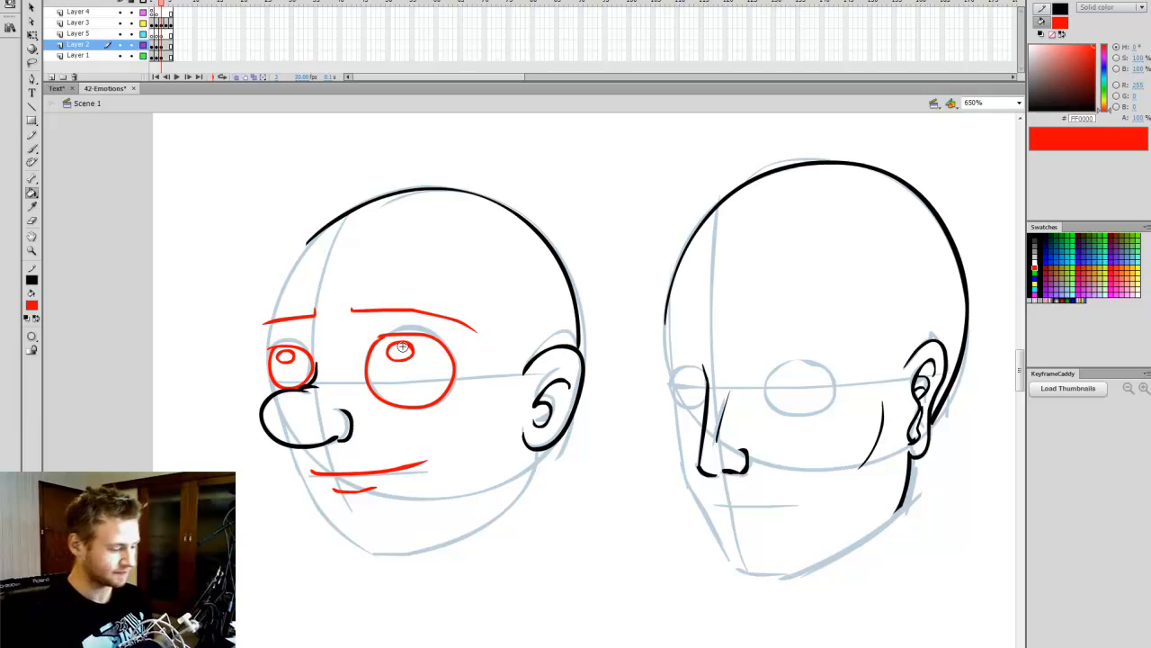
drag(406, 346, 392, 345)
key(k)
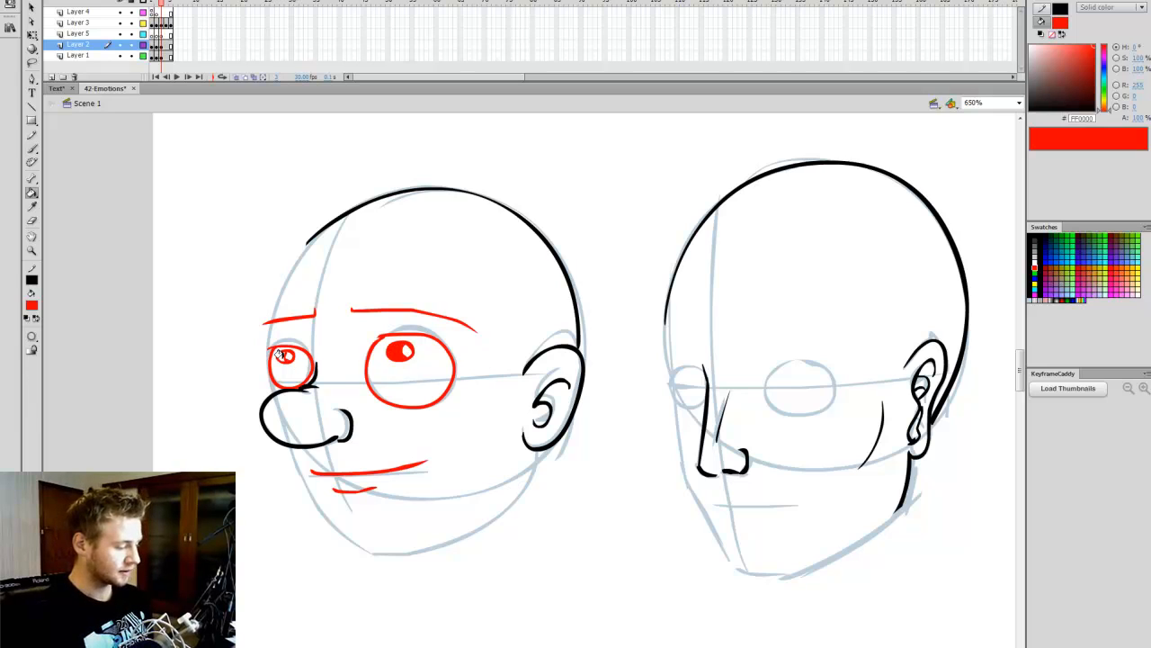
click(284, 355)
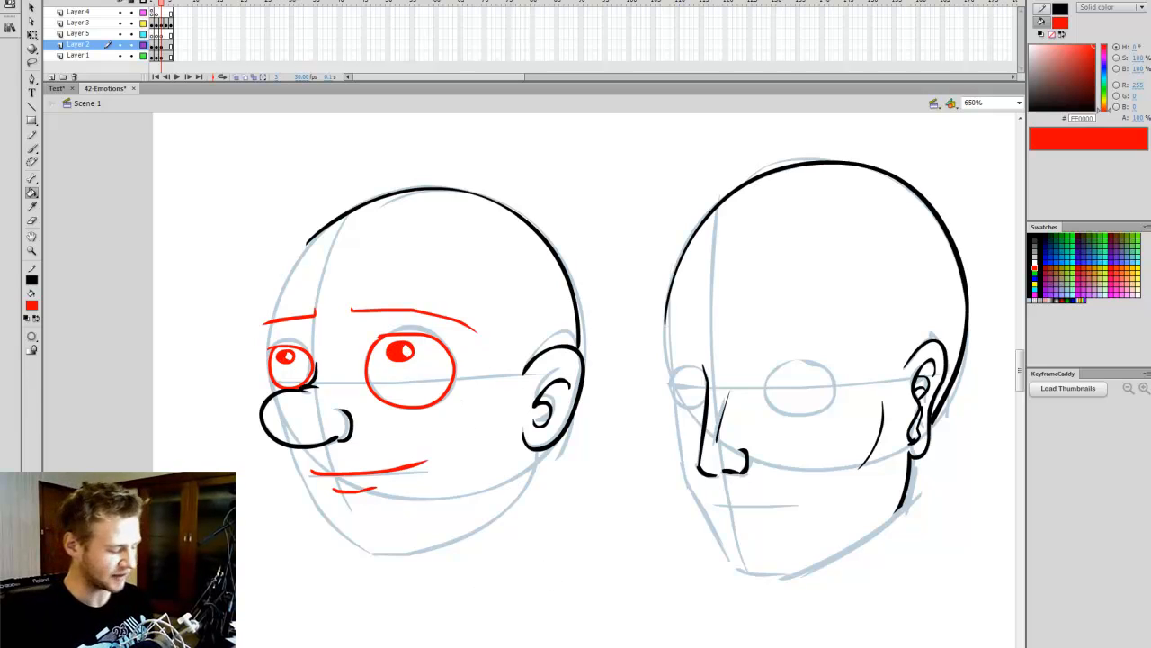
Step: Brush an almond-shaped red outline for the nearer eye of the angular-nosed Content head, redoing unsatisfactory strokes
scroll(522, 540, right, 3)
key(b)
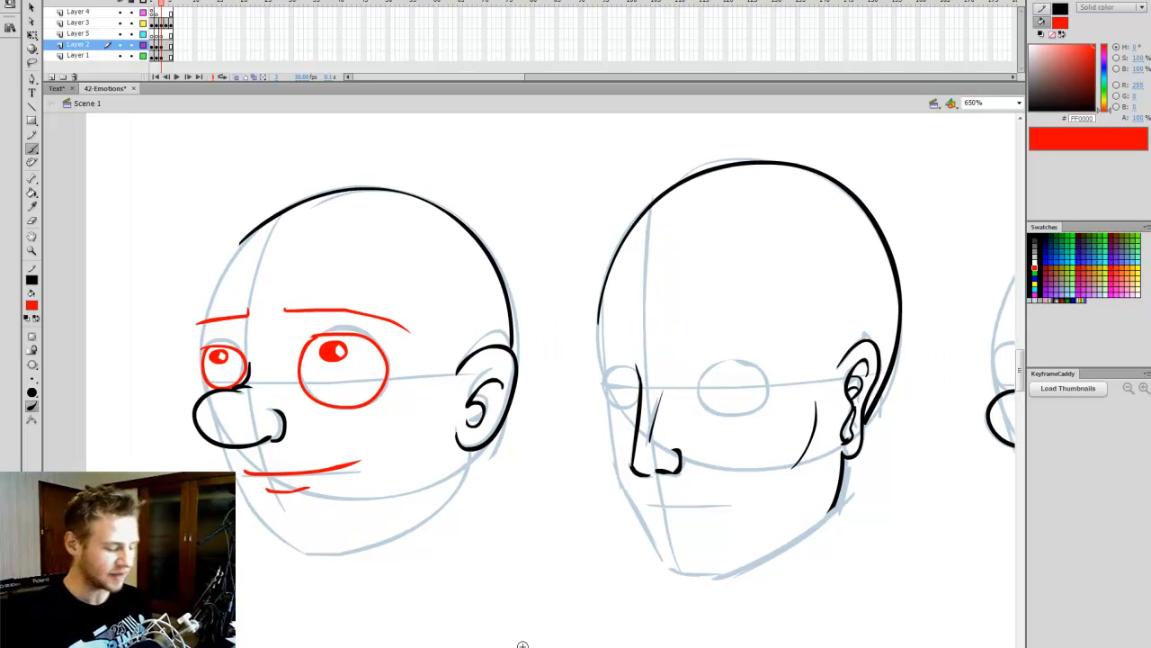
scroll(722, 420, right, 2)
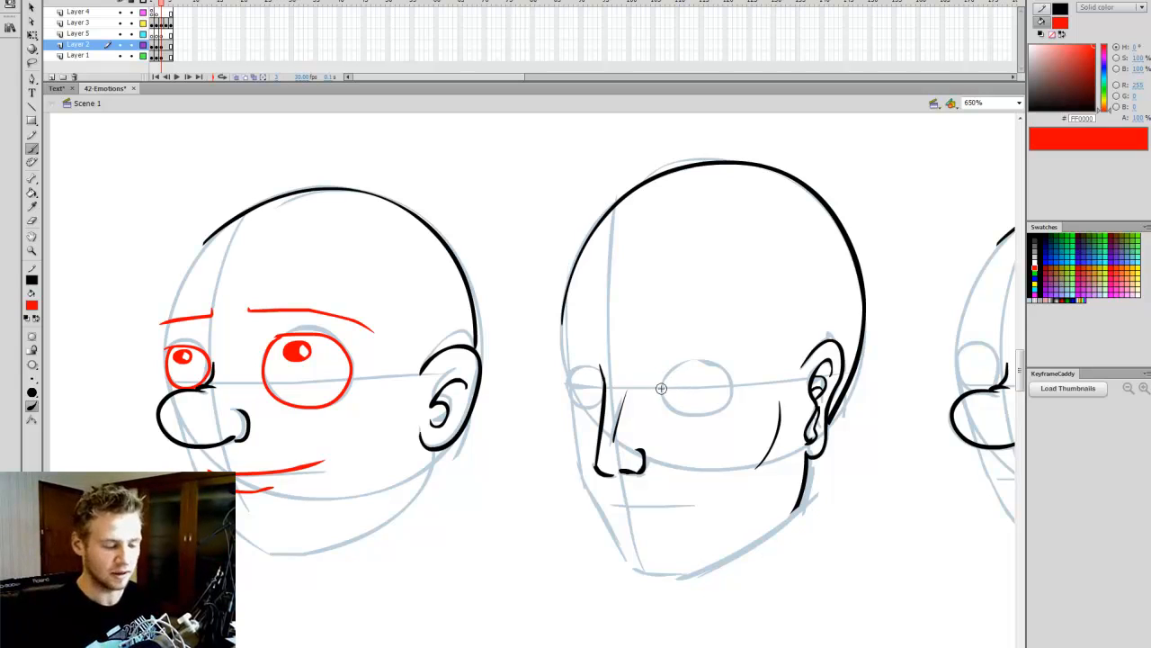
key(ctrl+z)
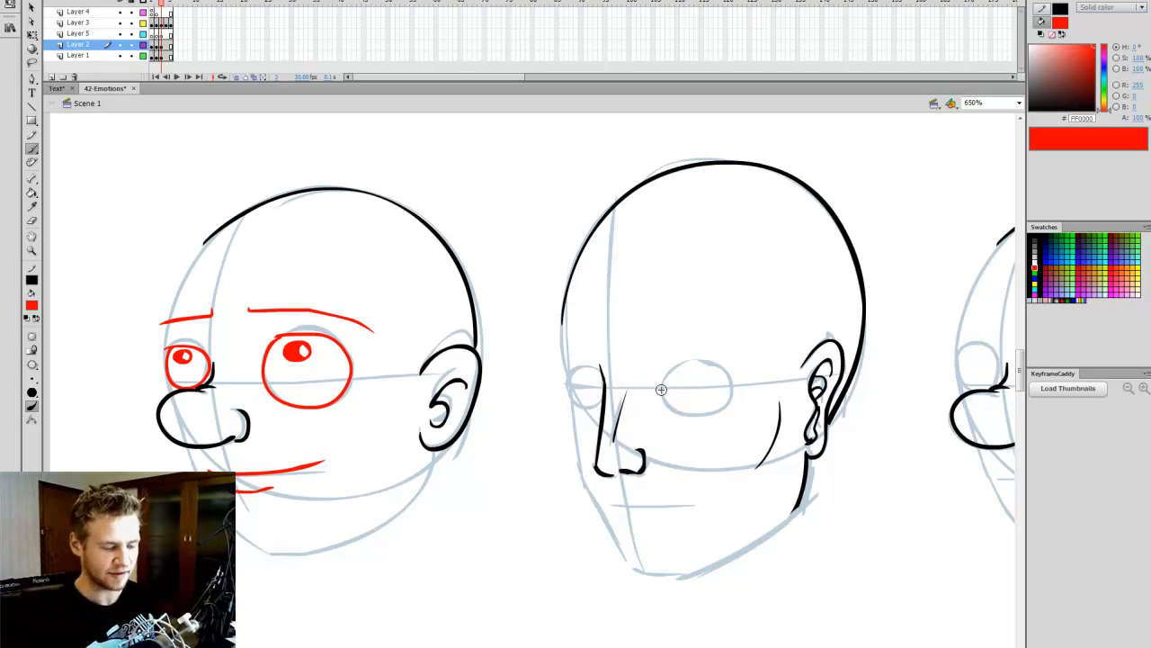
mouse_move(673, 374)
mouse_down()
mouse_move(733, 398)
mouse_move(682, 374)
mouse_move(720, 395)
mouse_up()
key(ctrl+z)
key(ctrl+z)
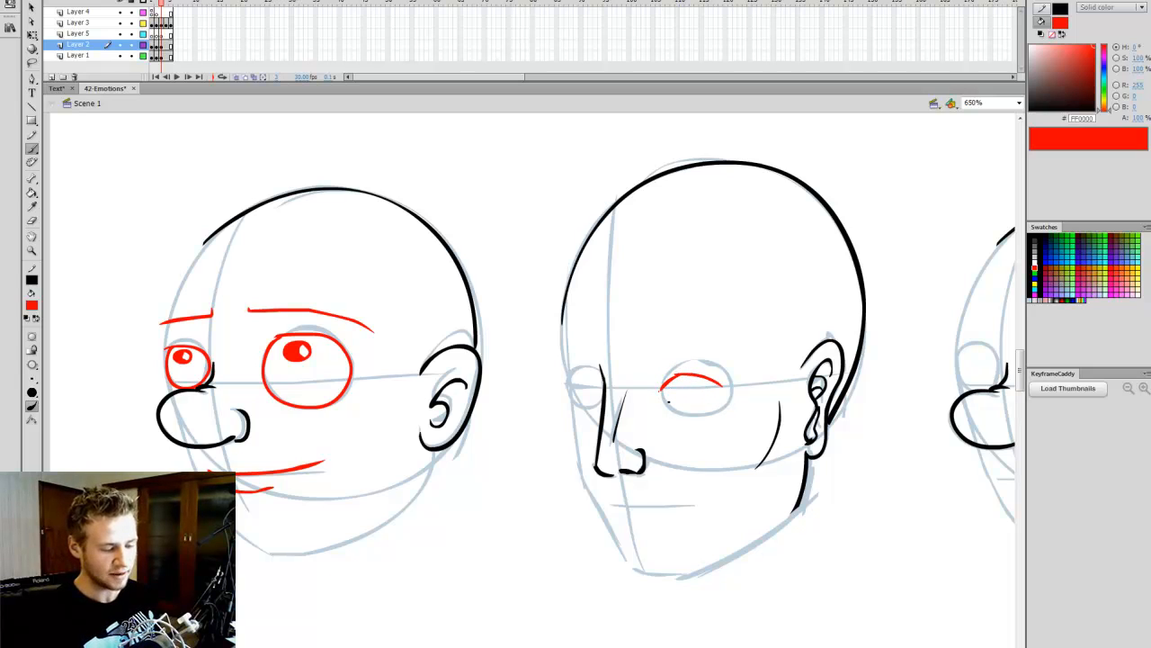
key(ctrl+z)
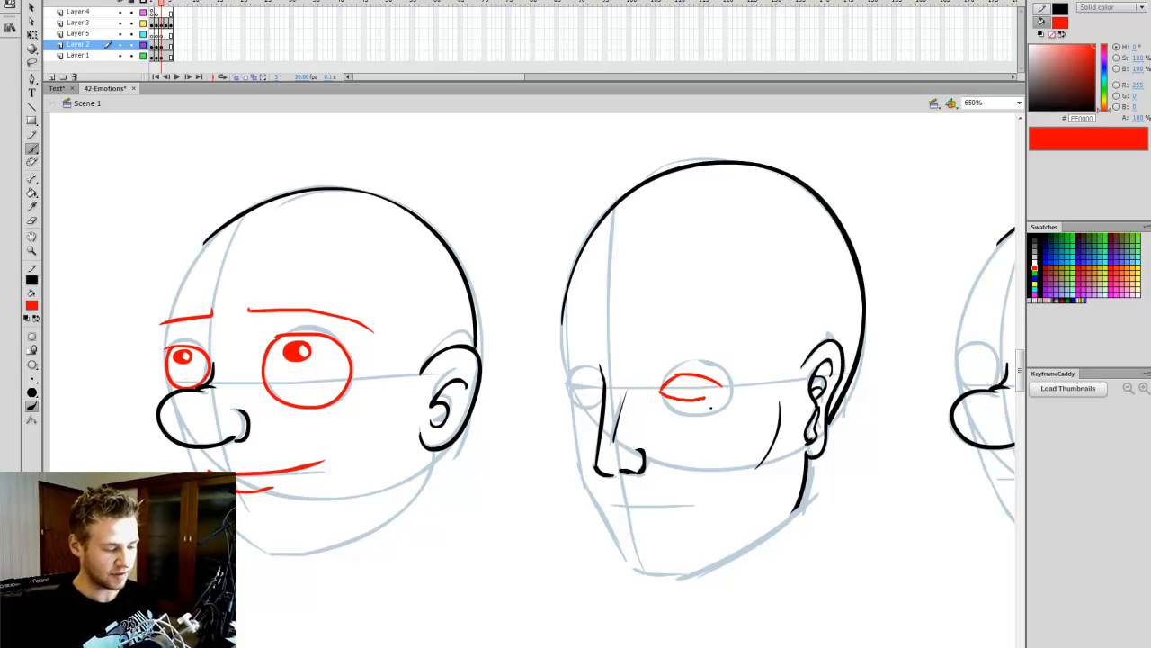
drag(706, 398, 721, 388)
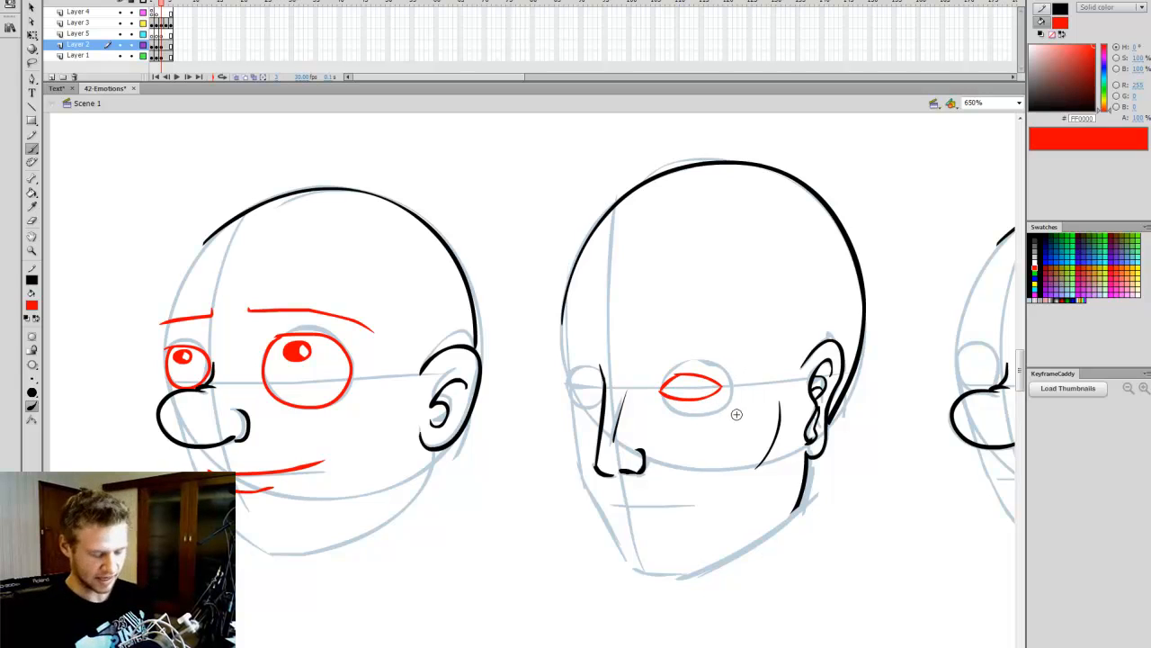
Step: Draw the farther almond eye on the angular-nosed Content head and add red-filled, highlighted pupils to both its eyes
drag(693, 382, 676, 378)
mouse_move(595, 374)
mouse_down()
mouse_move(566, 392)
mouse_move(582, 378)
mouse_up()
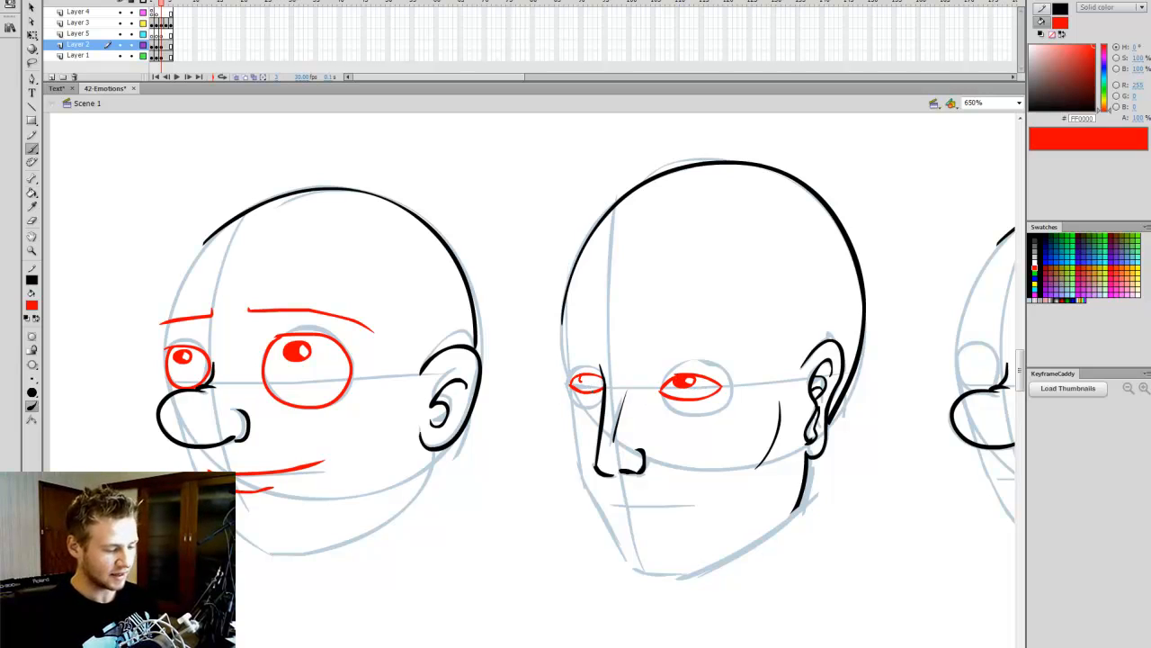
key(k)
key(b)
key(k)
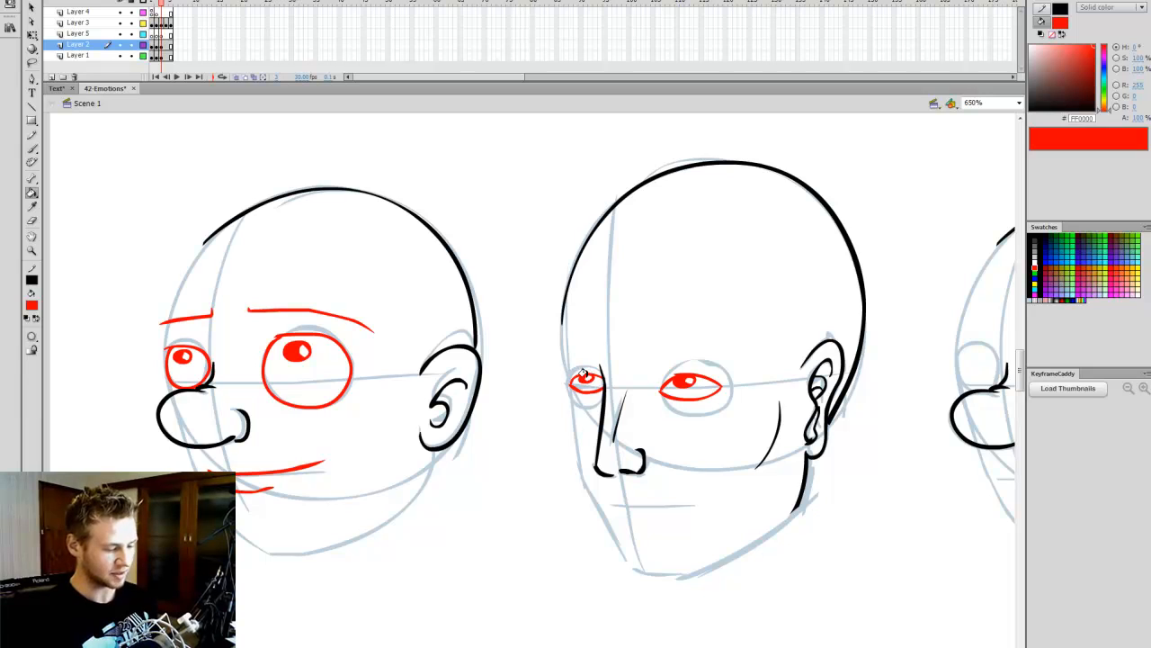
key(b)
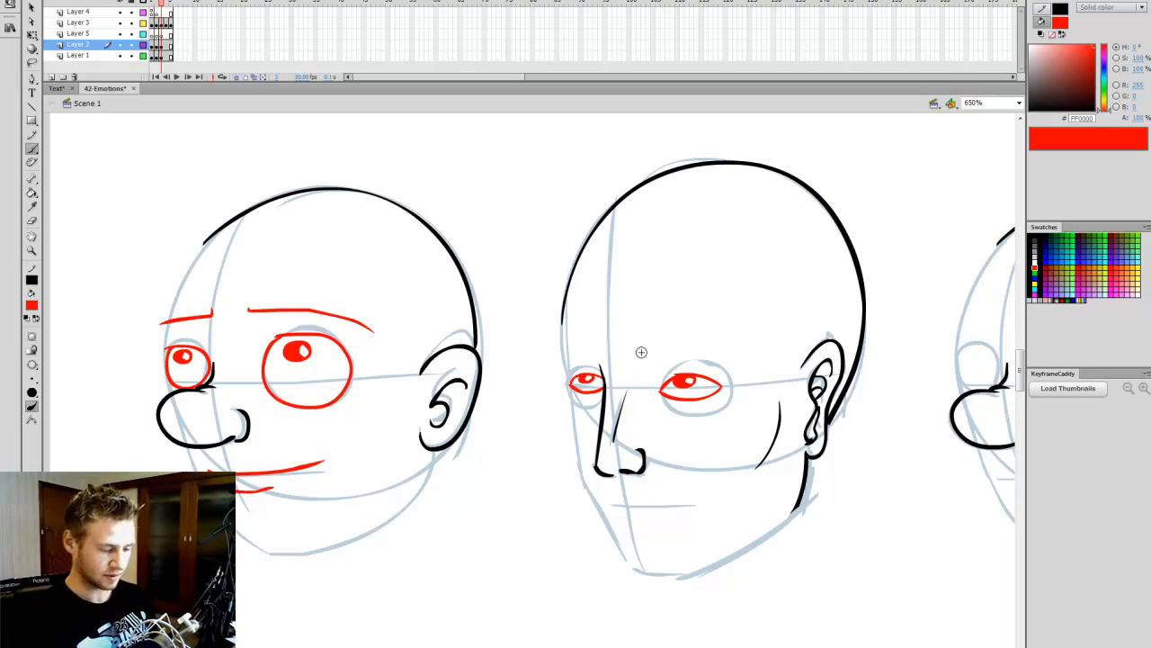
Step: Brush two relaxed red eyebrows above the eyes of the angular-nosed Content head, redoing the nearer one slightly shorter
drag(635, 356, 745, 364)
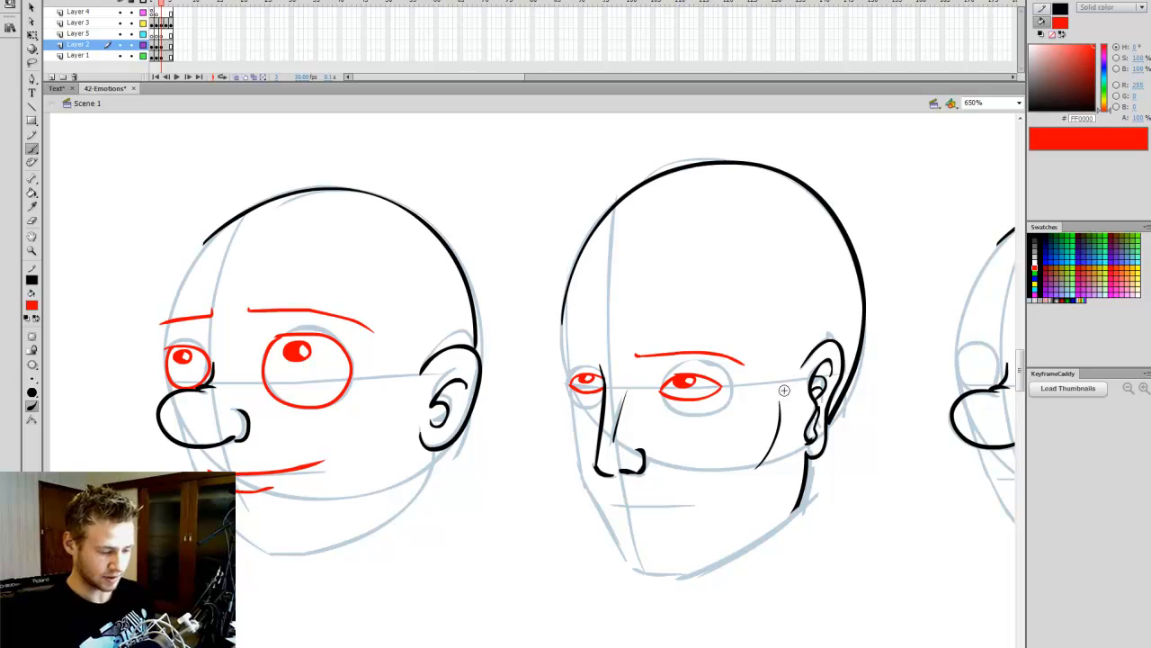
key(ctrl+z)
drag(635, 356, 737, 361)
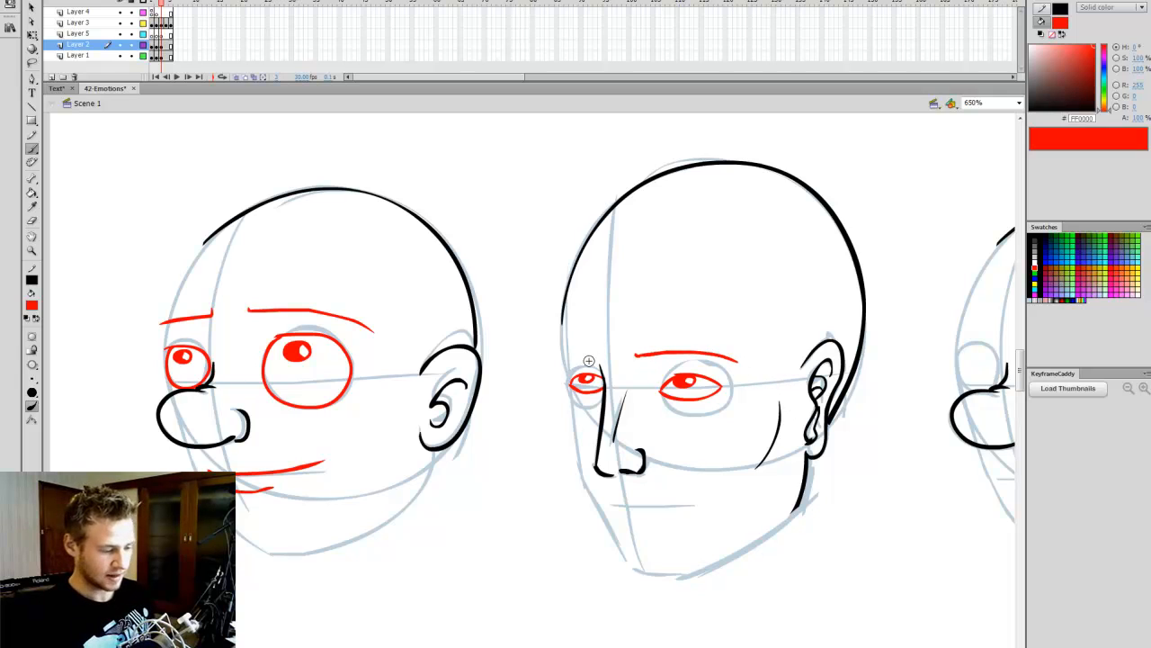
drag(594, 358, 569, 360)
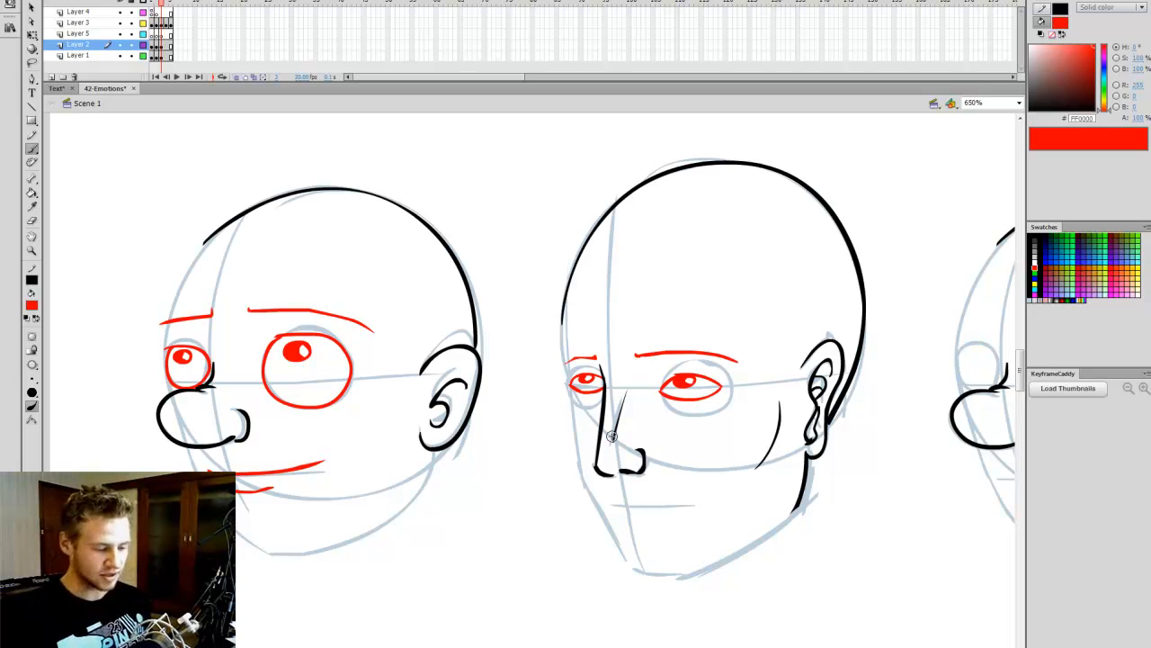
Step: With the Layer 1 guides temporarily hidden, fine-tune the nearer eye of the angular-nosed Content head using Free Transform
click(120, 56)
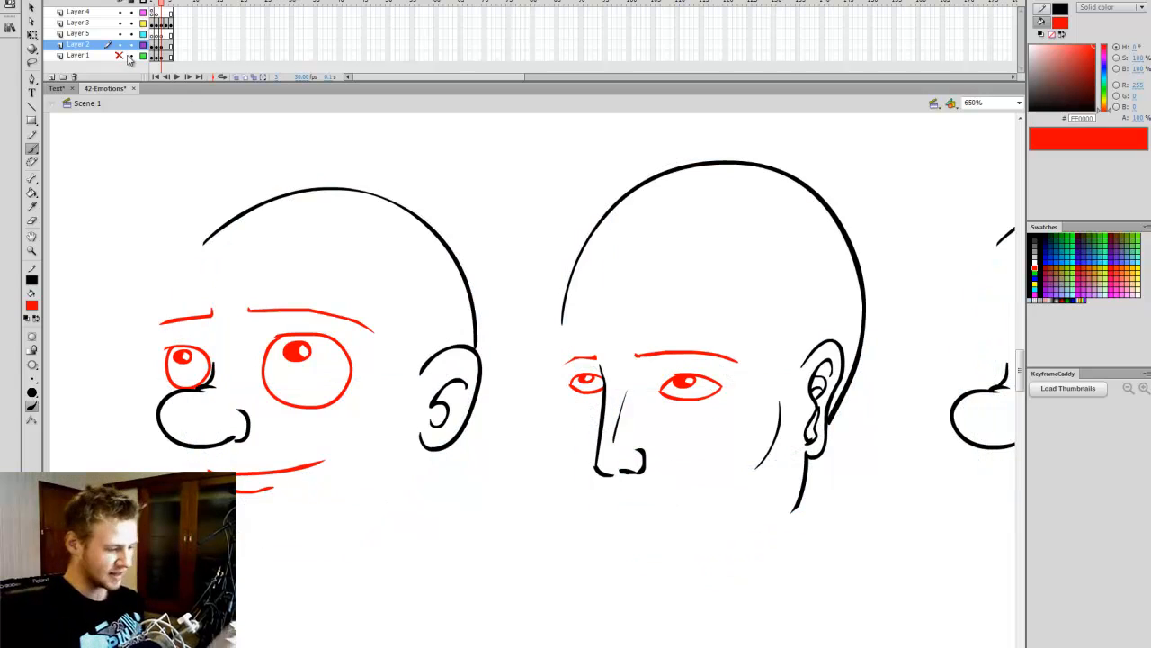
key(q)
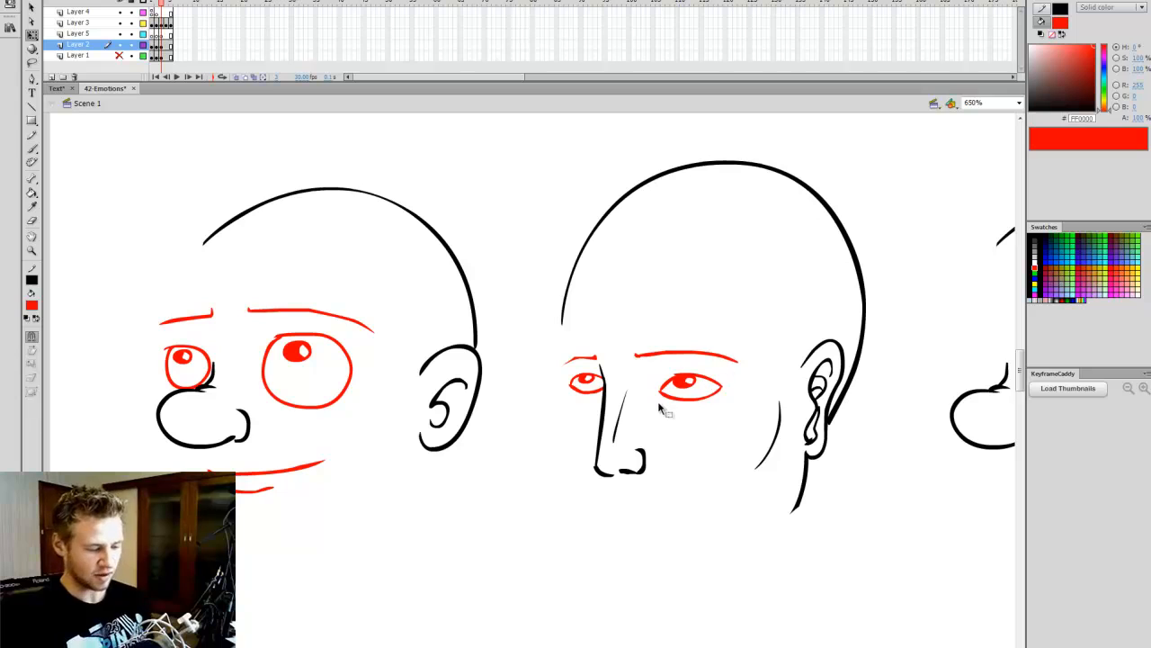
drag(731, 370, 657, 398)
click(747, 426)
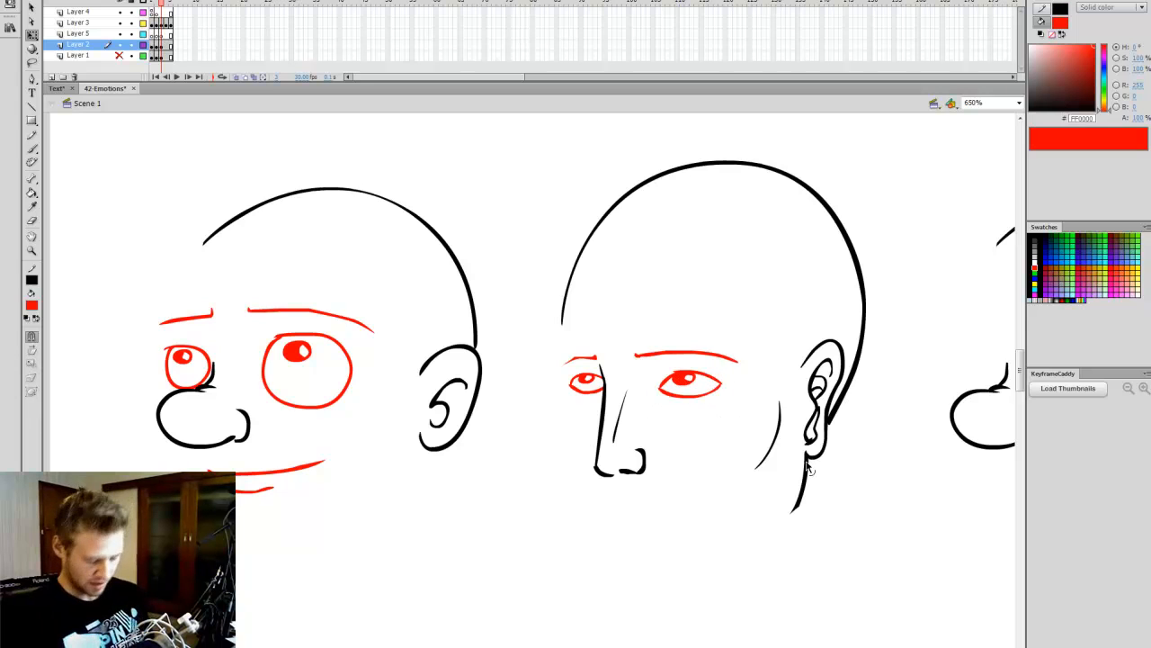
key(b)
click(119, 56)
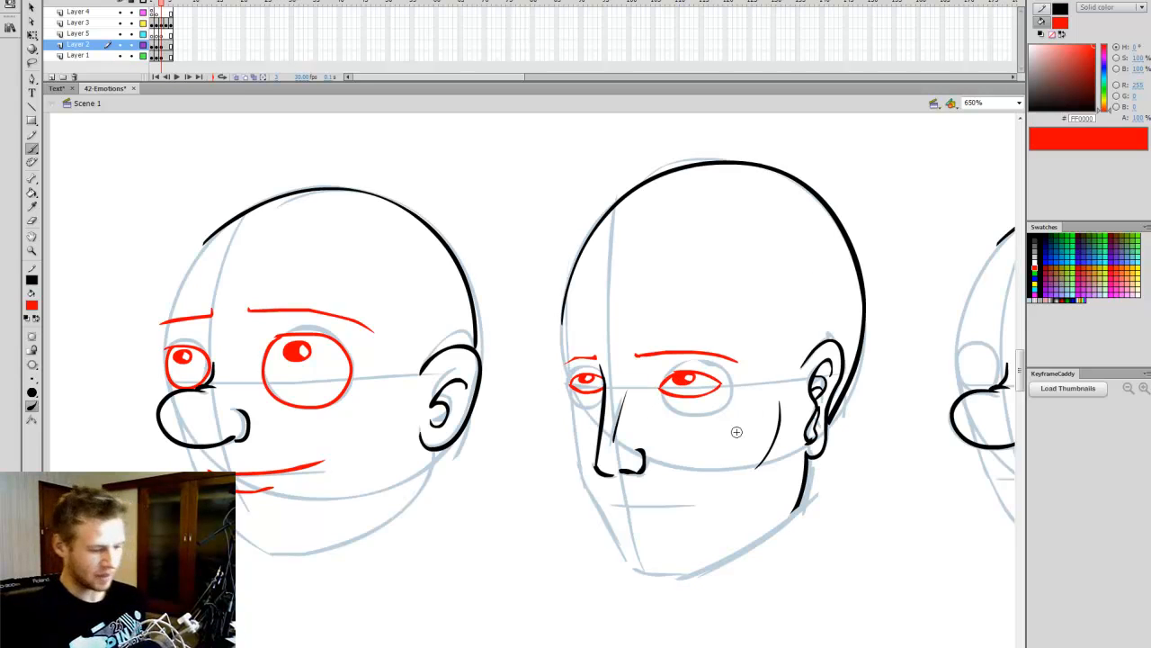
Step: Brush a slightly upturned mouth with a short lower-lip stroke on the angular-nosed Content head, and check the face without the Layer 1 guides
scroll(1020, 381, down, 1)
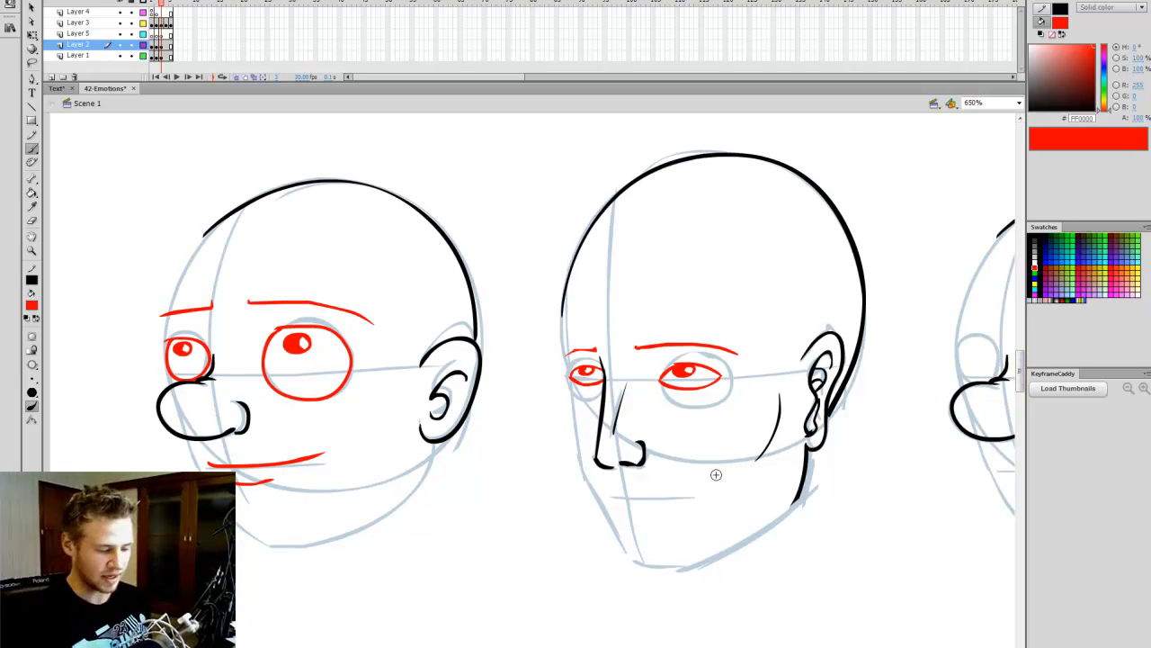
scroll(1020, 371, down, 2)
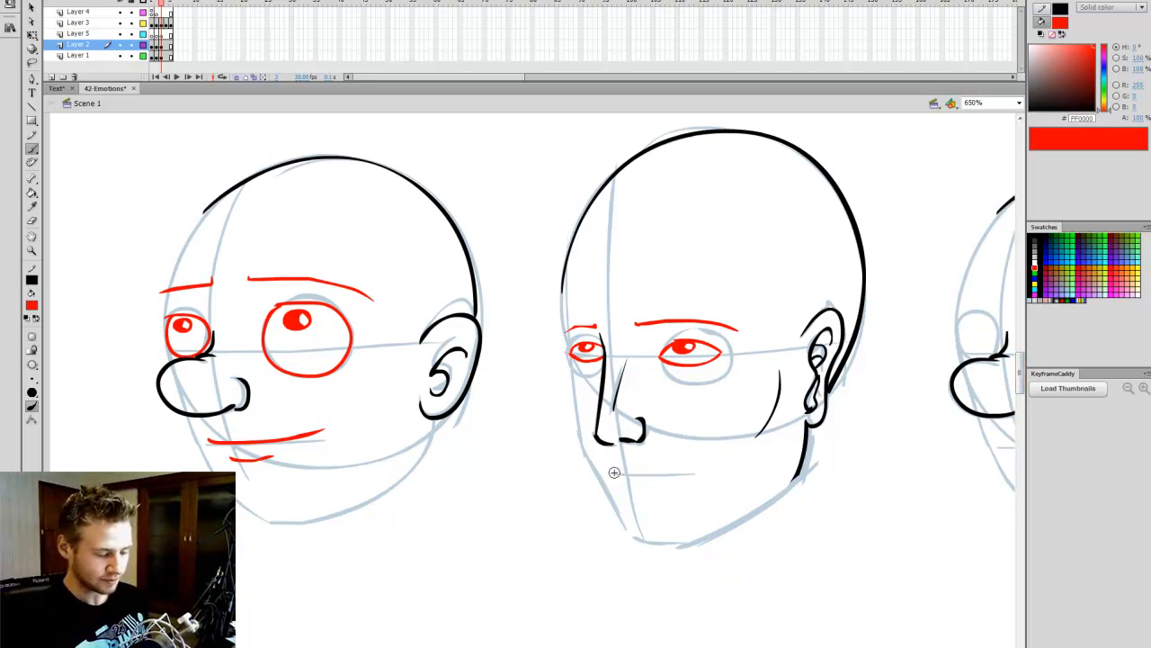
mouse_move(633, 486)
mouse_down()
mouse_move(694, 481)
mouse_move(676, 481)
mouse_move(694, 463)
mouse_up()
key(ctrl+z)
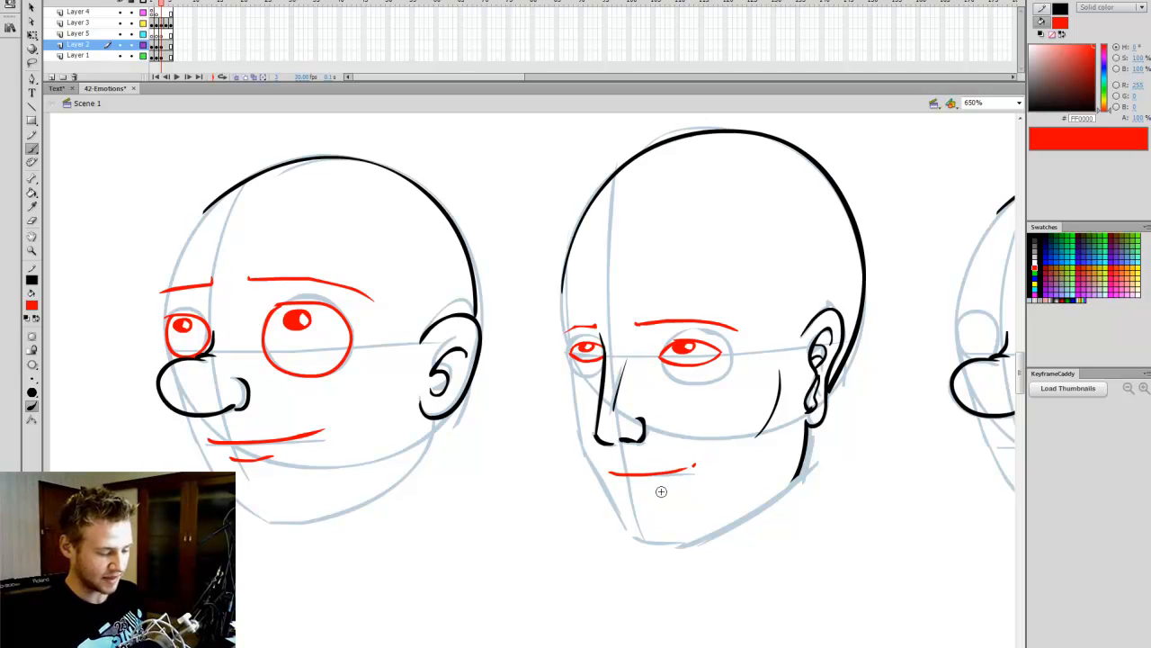
click(626, 487)
drag(627, 489, 654, 487)
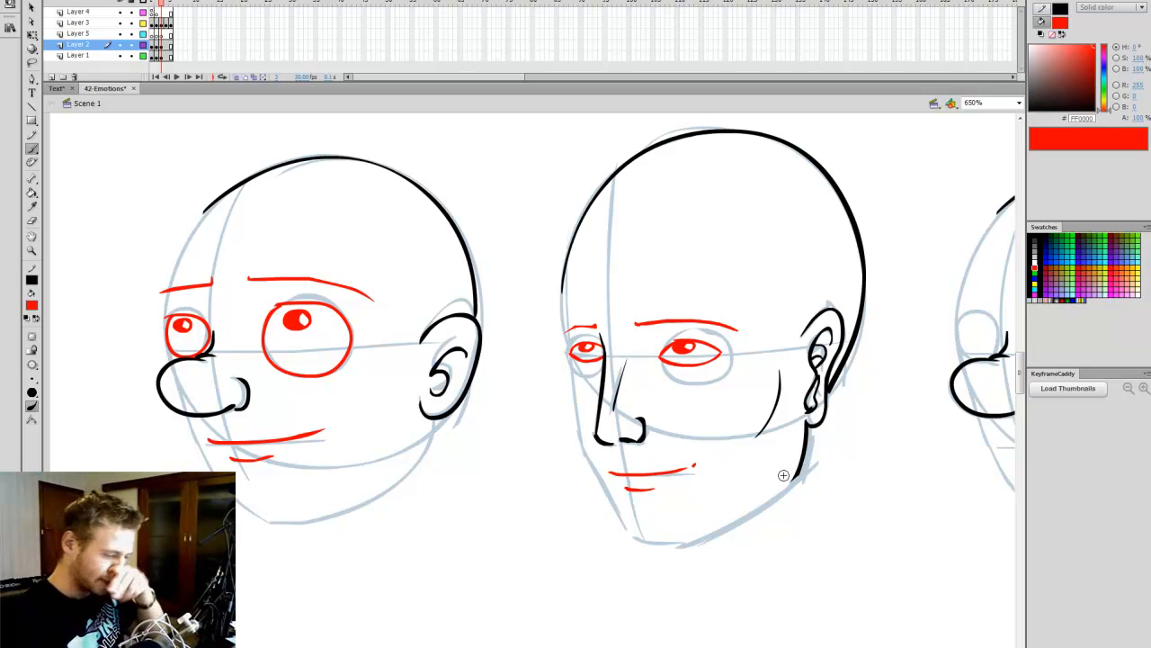
click(120, 56)
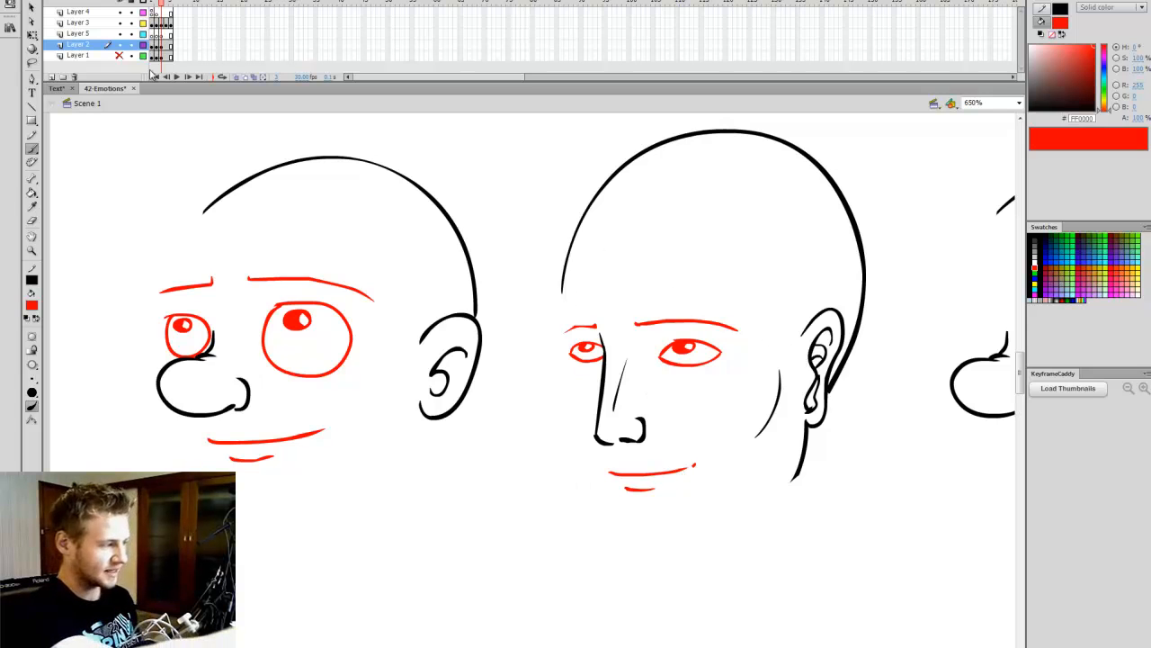
click(119, 56)
Step: Brush rounded red eye outlines with flattened, raised lower lids on both eyes of the bulbous-nosed Happy head
scroll(511, 624, right, 5)
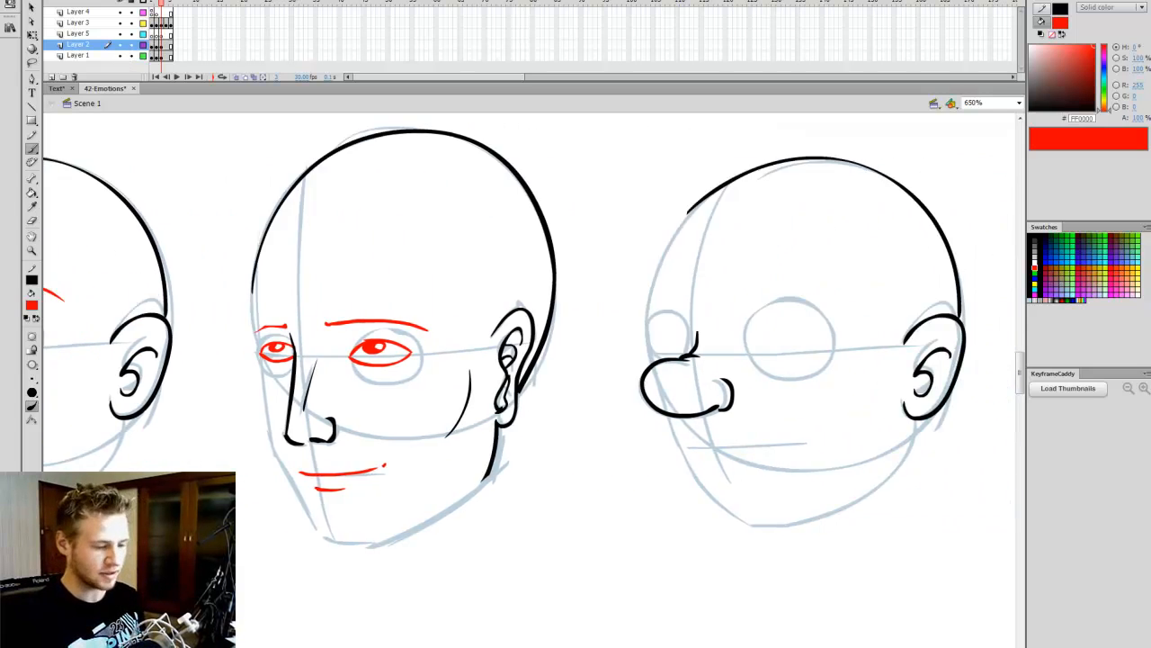
scroll(512, 624, right, 5)
drag(1022, 376, 1023, 358)
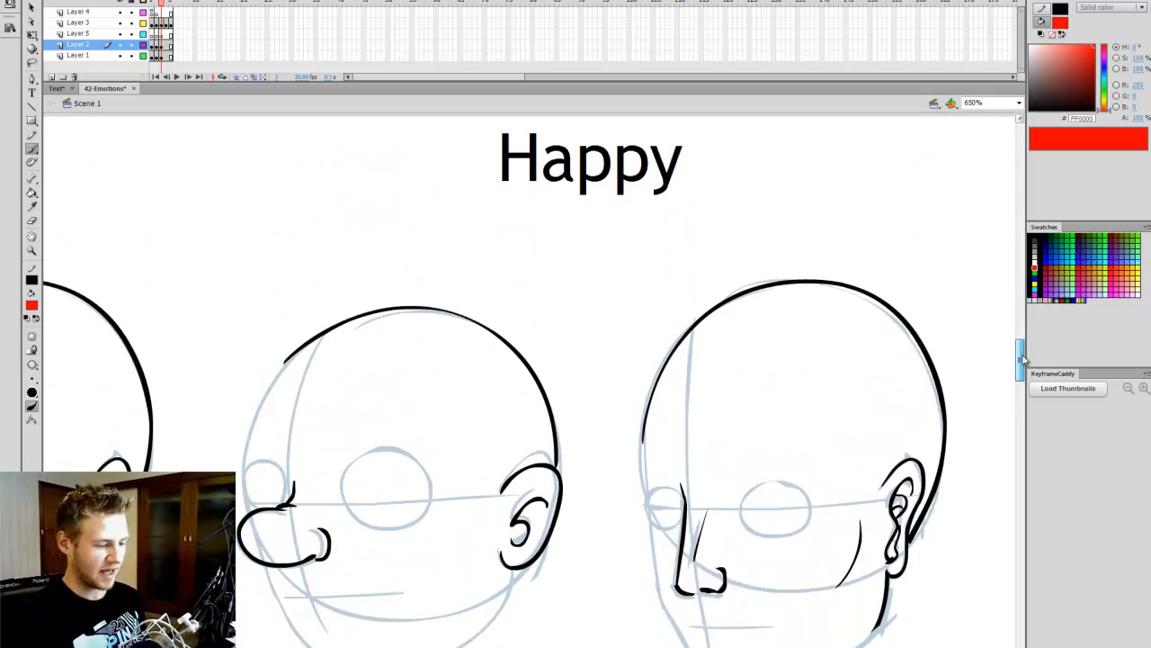
scroll(1022, 358, down, 5)
click(160, 45)
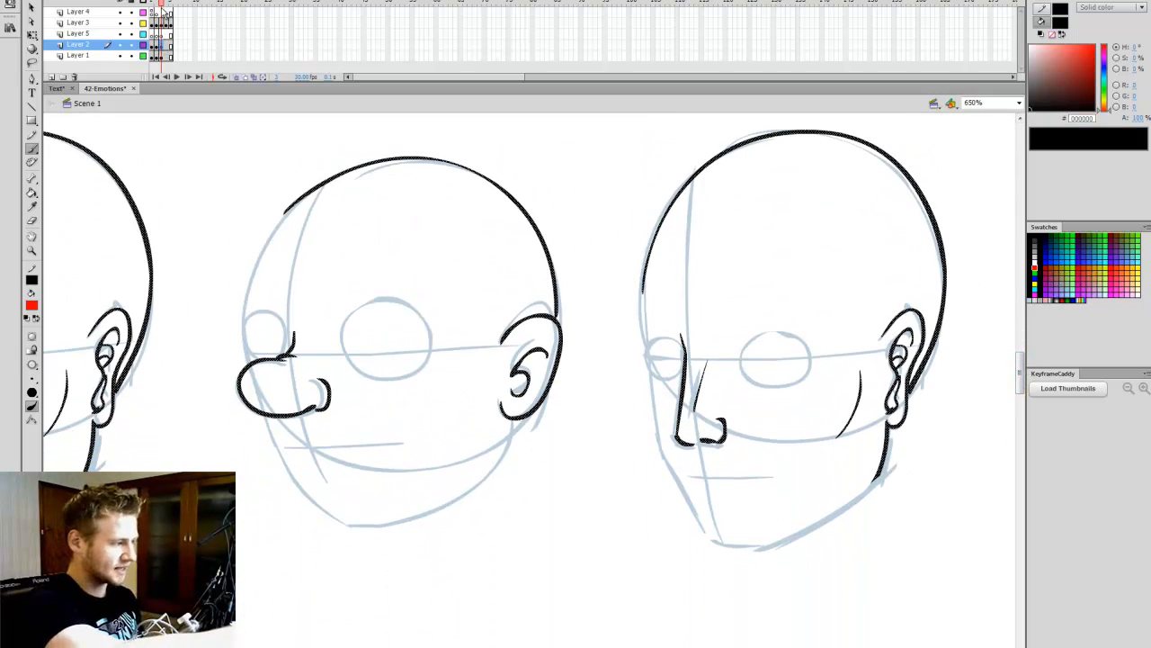
click(162, 9)
scroll(492, 636, left, 3)
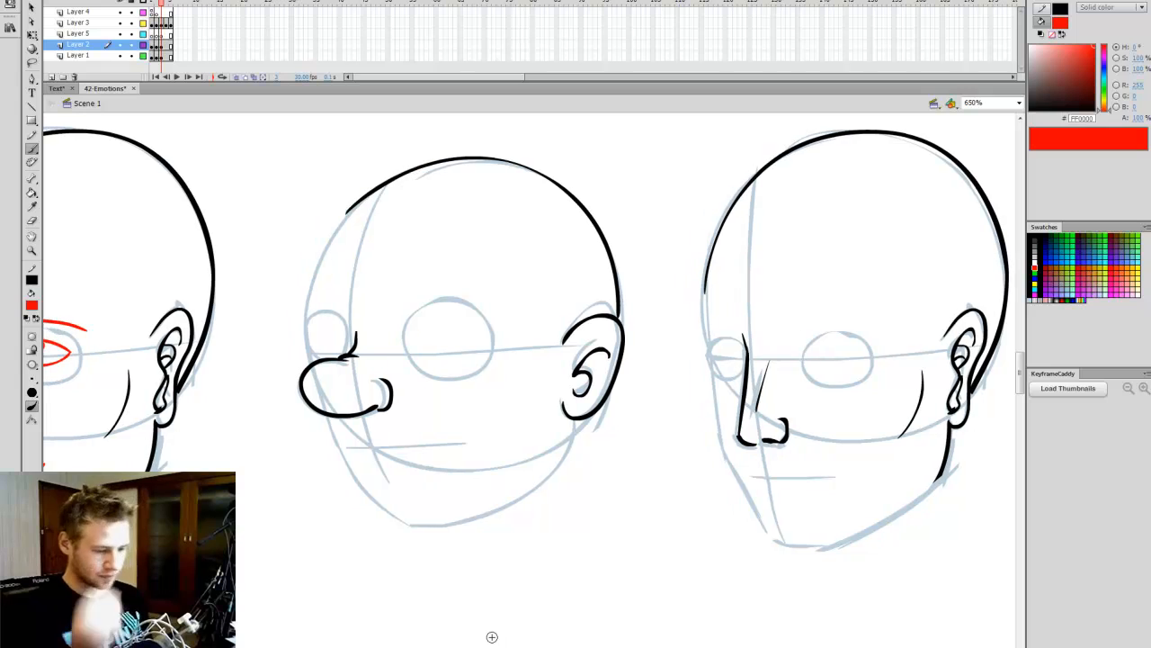
scroll(530, 339, left, 2)
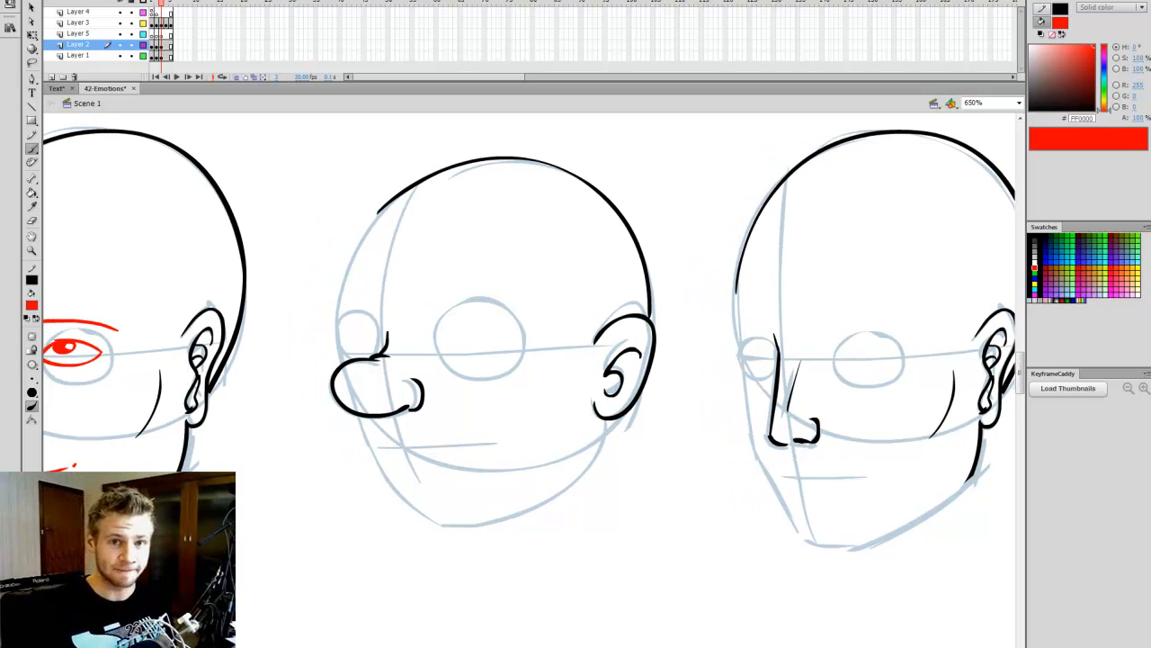
scroll(869, 535, left, 1)
scroll(516, 633, left, 2)
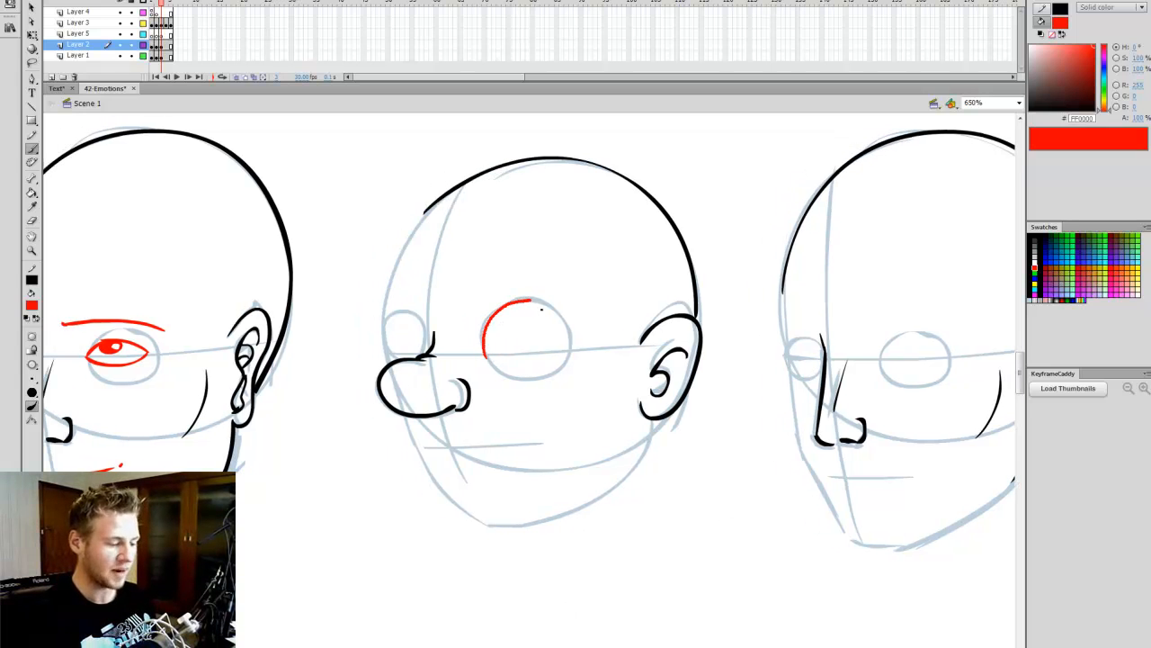
drag(577, 334, 557, 358)
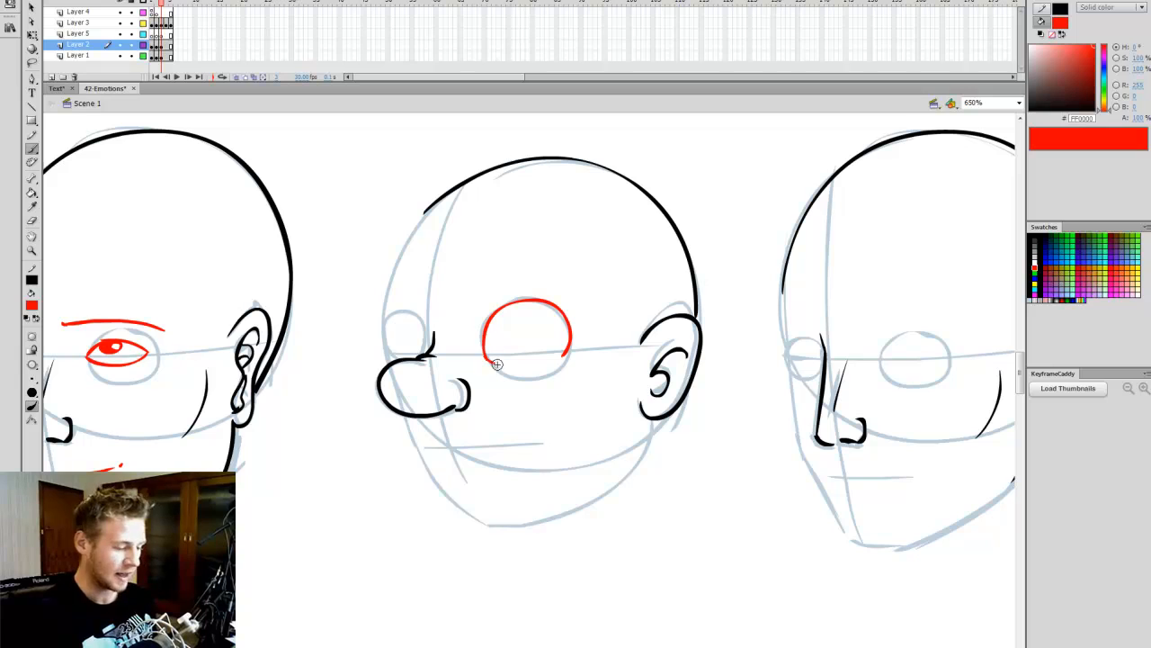
drag(506, 362, 570, 354)
key(ctrl+z)
drag(491, 363, 572, 359)
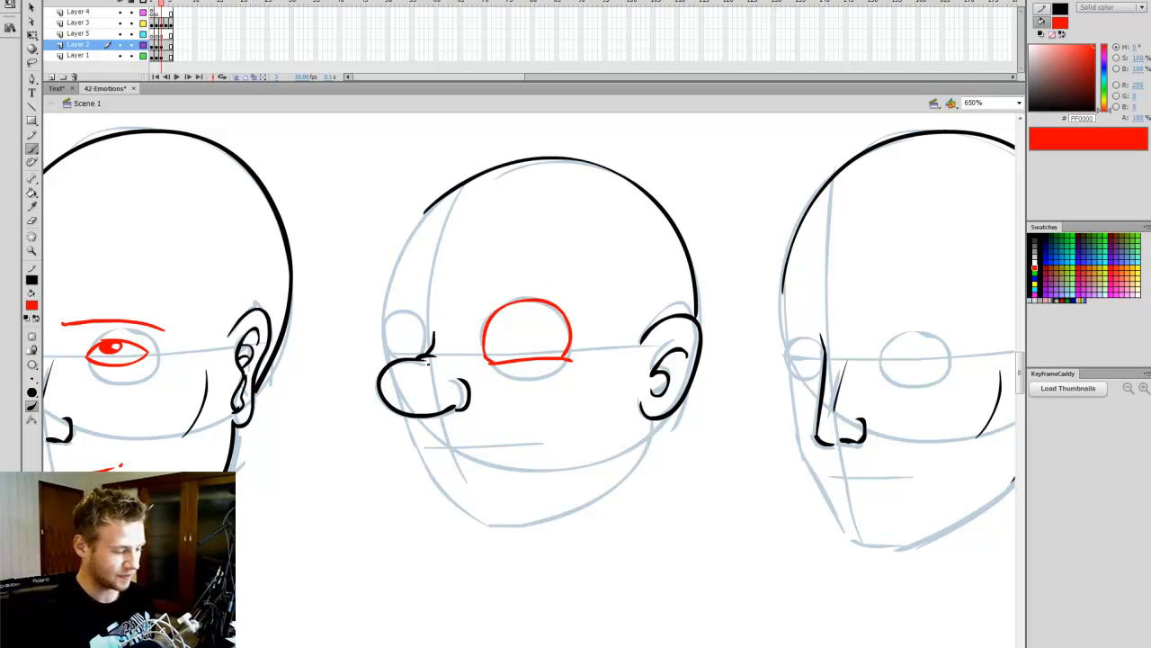
mouse_move(422, 349)
mouse_down()
mouse_move(416, 317)
mouse_move(402, 316)
mouse_move(395, 353)
mouse_move(404, 359)
mouse_move(391, 364)
mouse_move(423, 353)
mouse_up()
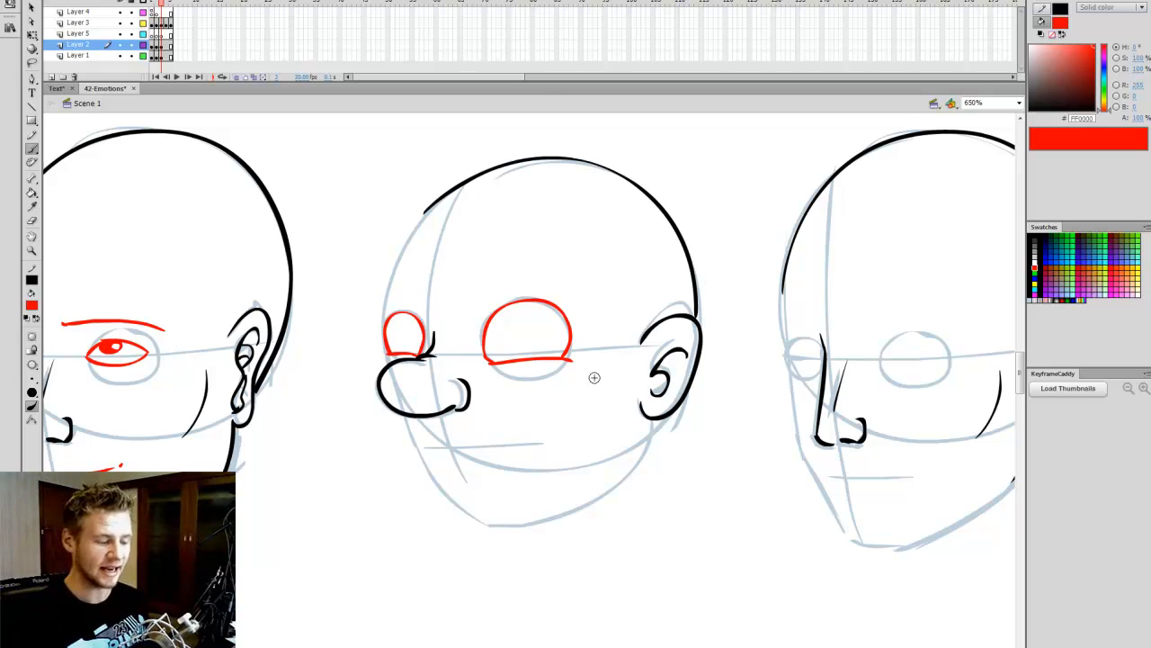
Step: Brush the outline of a wide open grin on the bulbous-nosed Happy head, redoing the lower lip until it meets the raised mouth corner
scroll(594, 377, left, 2)
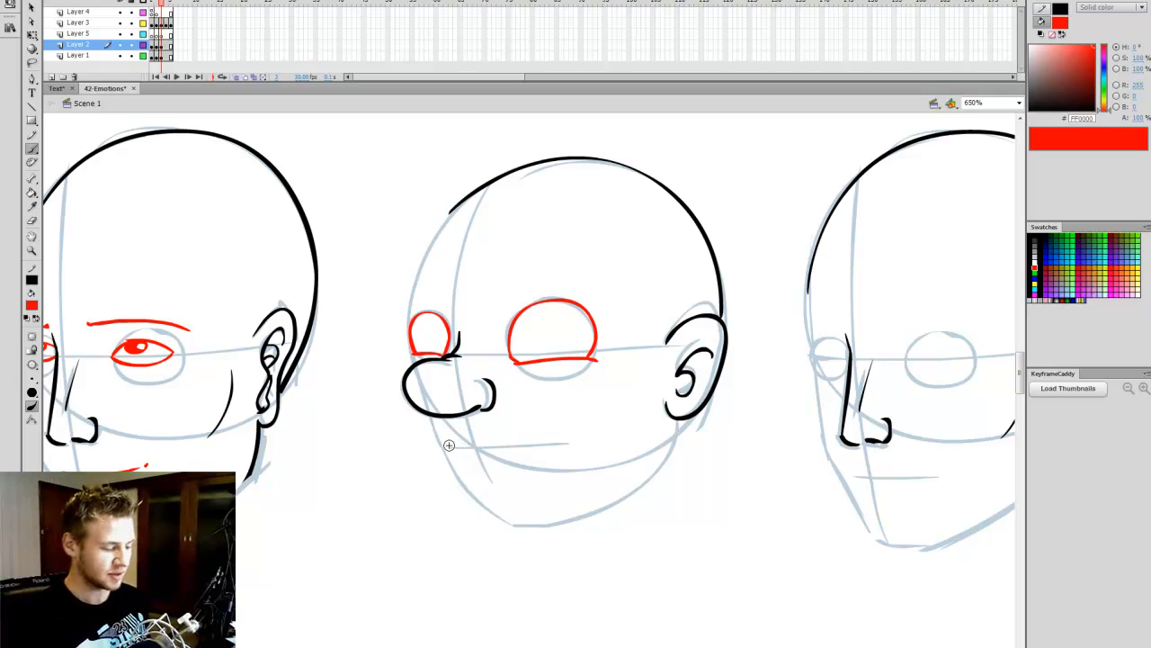
drag(491, 445, 580, 432)
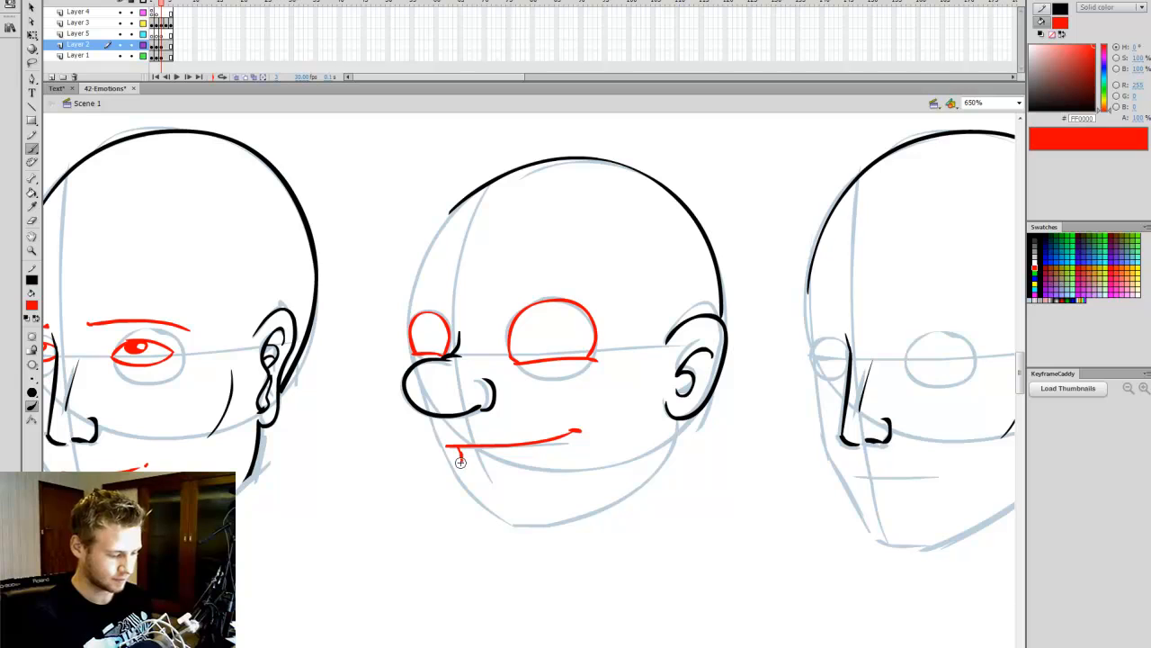
mouse_move(462, 448)
mouse_down()
mouse_move(463, 494)
mouse_move(461, 480)
mouse_move(522, 492)
mouse_move(567, 461)
mouse_up()
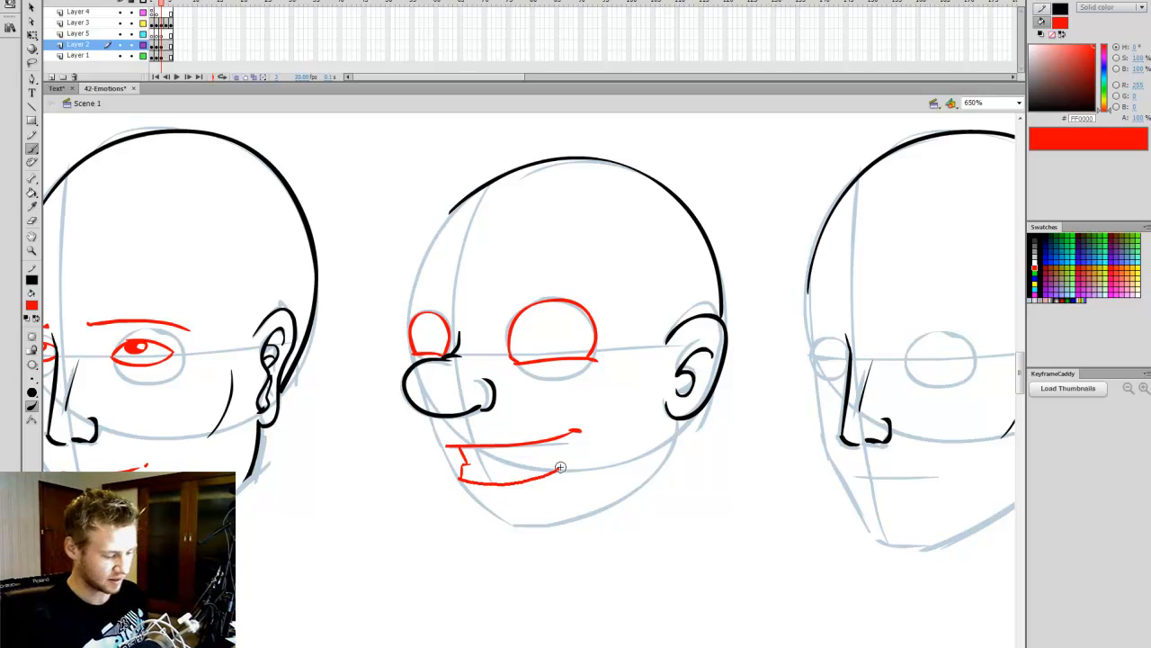
key(ctrl+z)
key(ctrl+z)
mouse_move(459, 478)
mouse_down()
mouse_move(557, 488)
mouse_move(578, 458)
mouse_up()
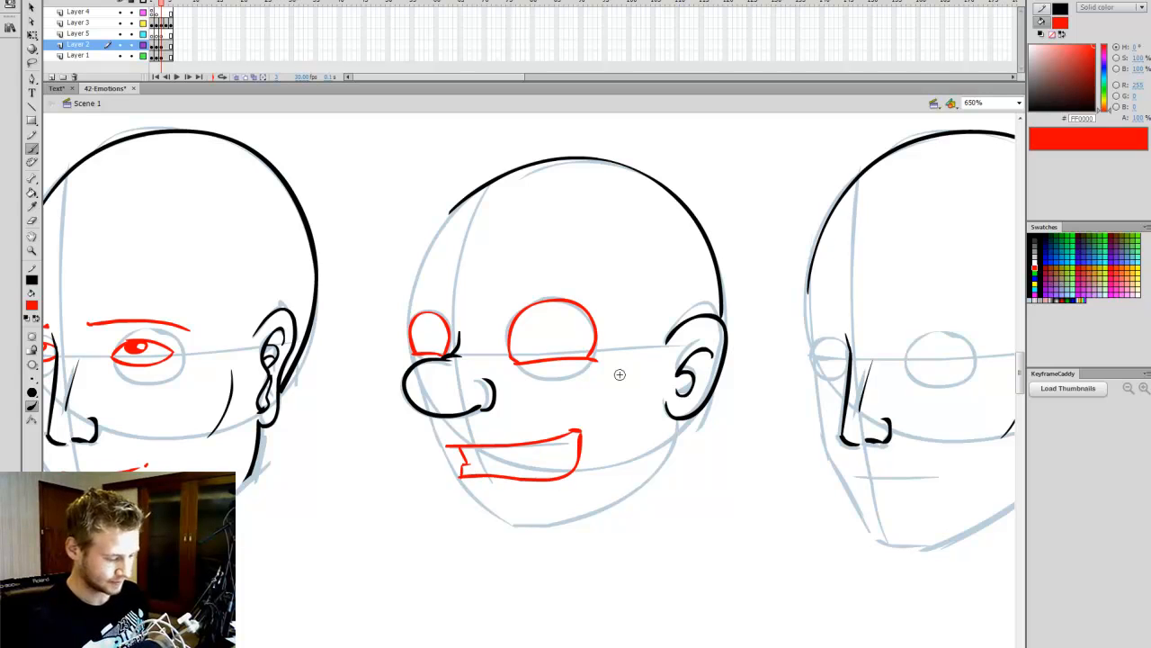
key(ctrl+z)
drag(458, 480, 573, 454)
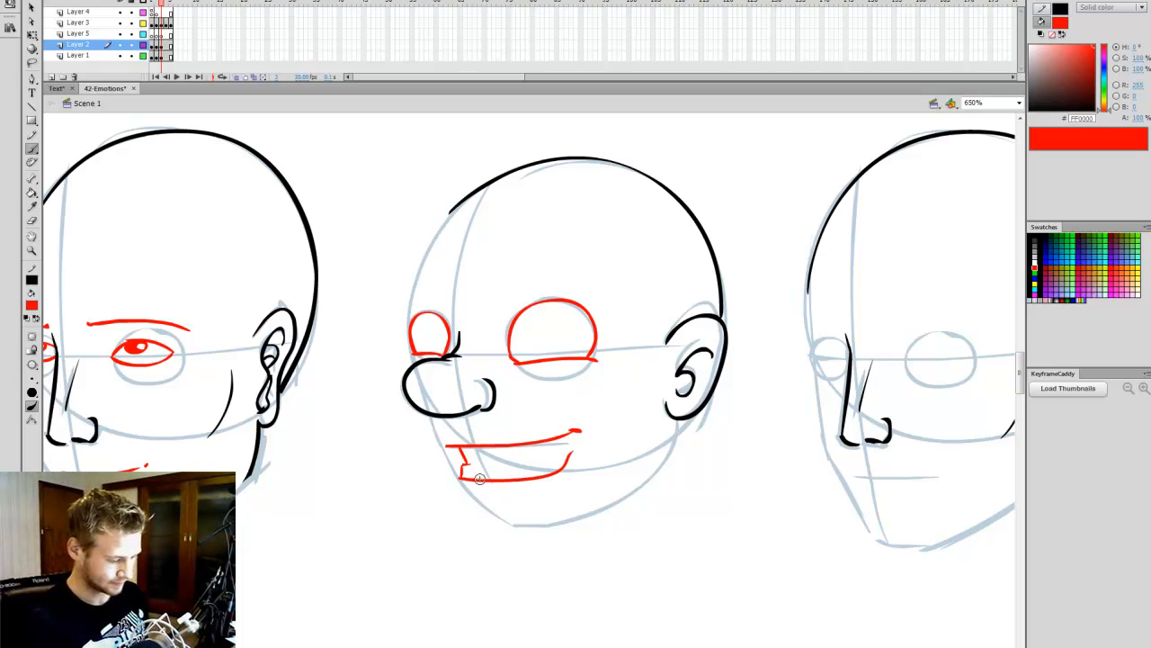
key(ctrl+z)
mouse_move(459, 478)
mouse_down()
mouse_move(570, 483)
mouse_move(580, 433)
mouse_up()
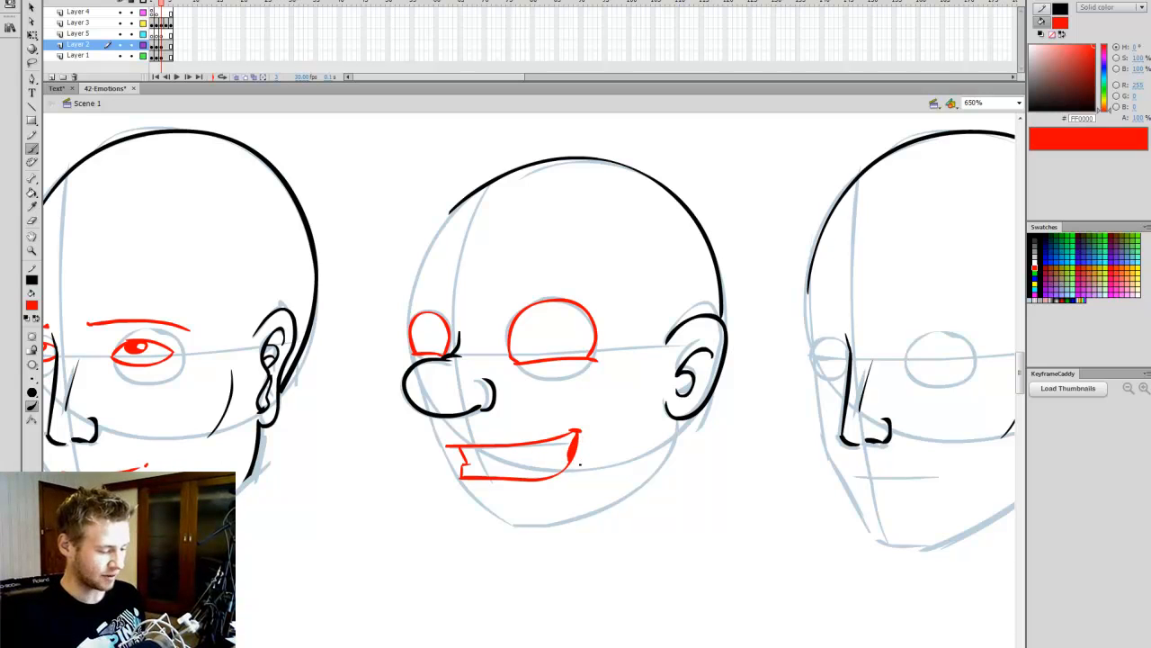
Step: Add the line dividing the upper and lower teeth and detail the mouth corner inside the Happy head's grin
drag(565, 454, 493, 464)
key(ctrl+z)
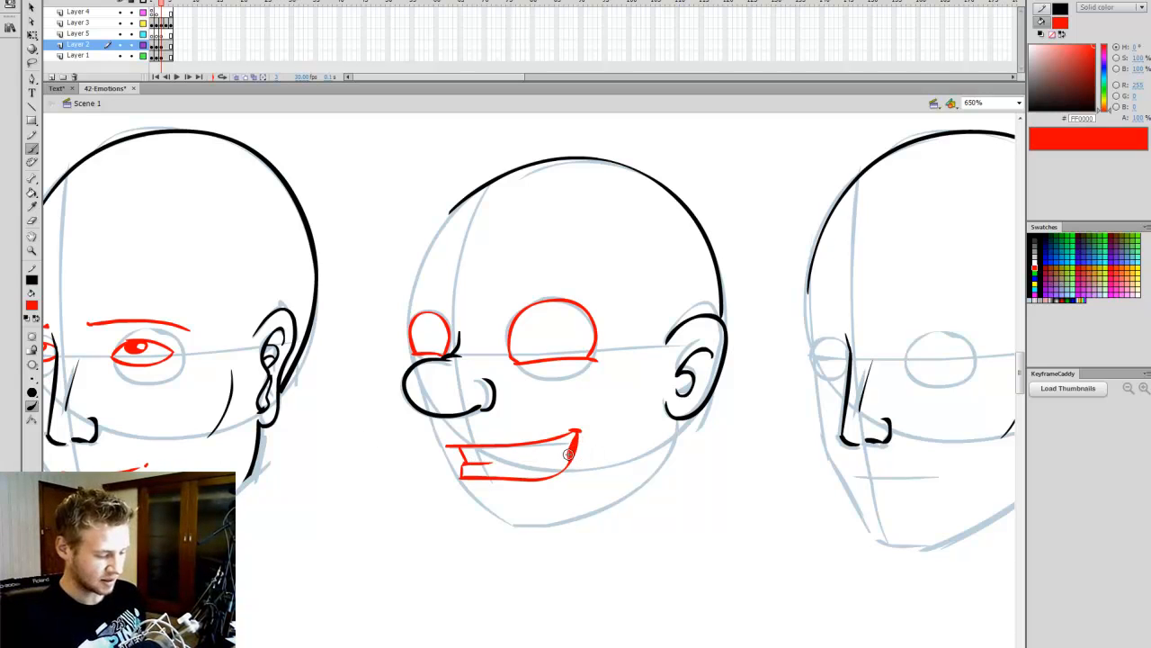
mouse_move(569, 454)
mouse_down()
mouse_move(503, 464)
mouse_move(553, 442)
mouse_move(512, 453)
mouse_move(574, 446)
mouse_move(549, 438)
mouse_move(575, 439)
mouse_up()
key(ctrl+z)
key(ctrl+z)
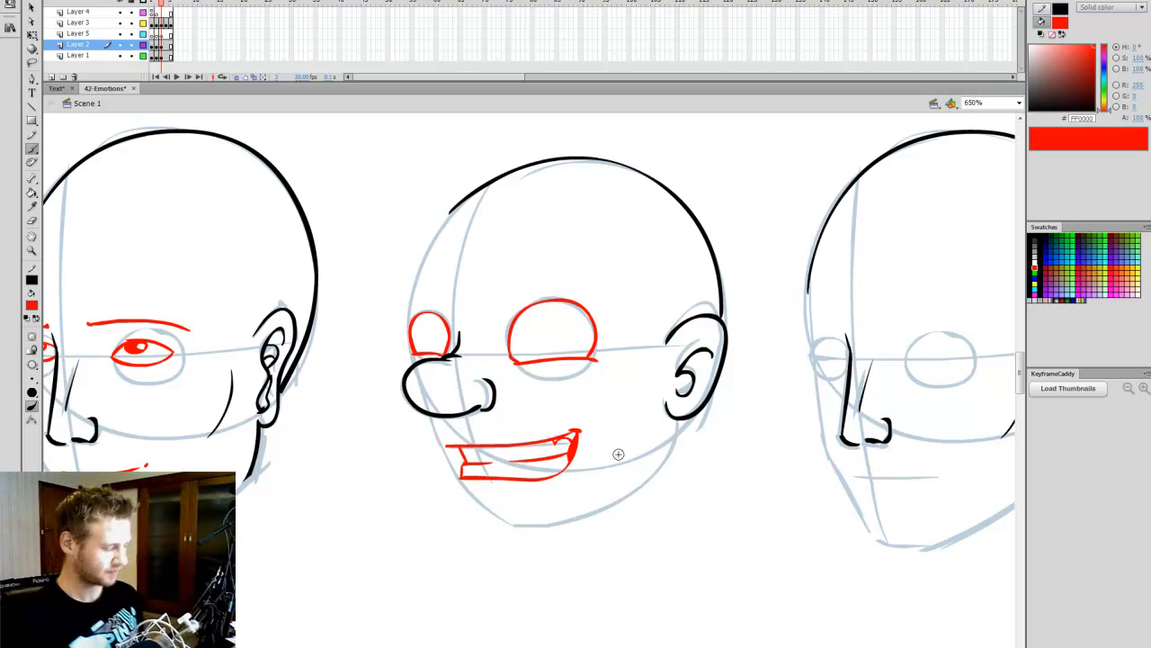
Step: Draw round pupils with small highlights in both eyes of the bulbous-nosed Happy head and fill them red
mouse_move(563, 325)
mouse_down()
mouse_move(575, 356)
mouse_move(574, 327)
mouse_up()
key(k)
click(555, 335)
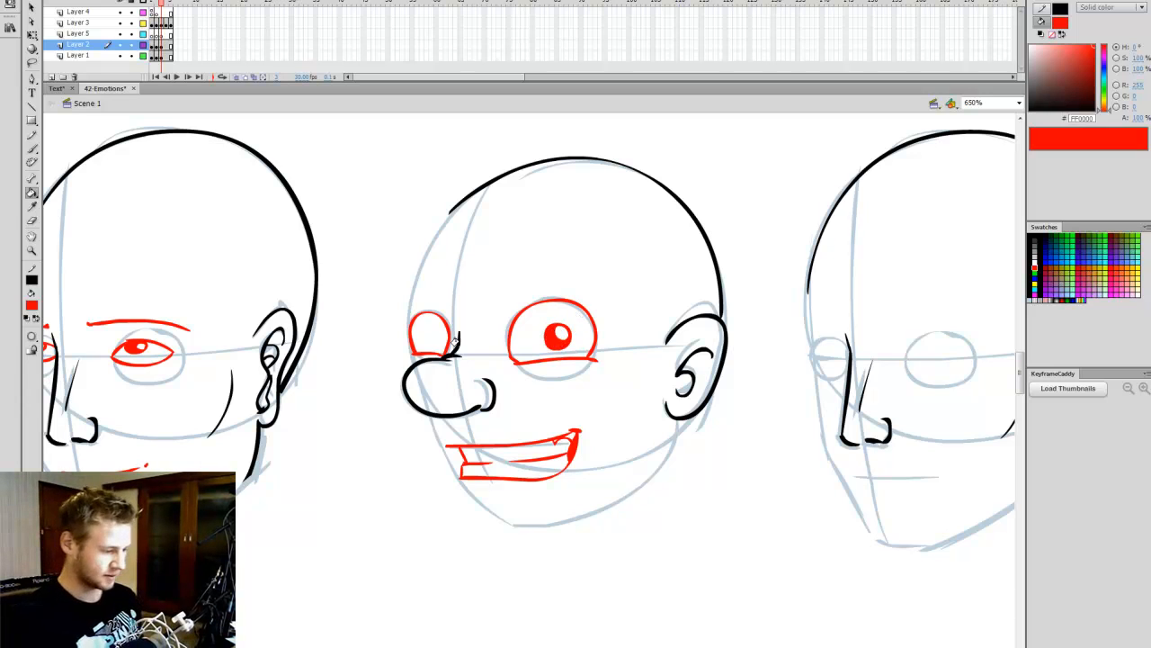
key(b)
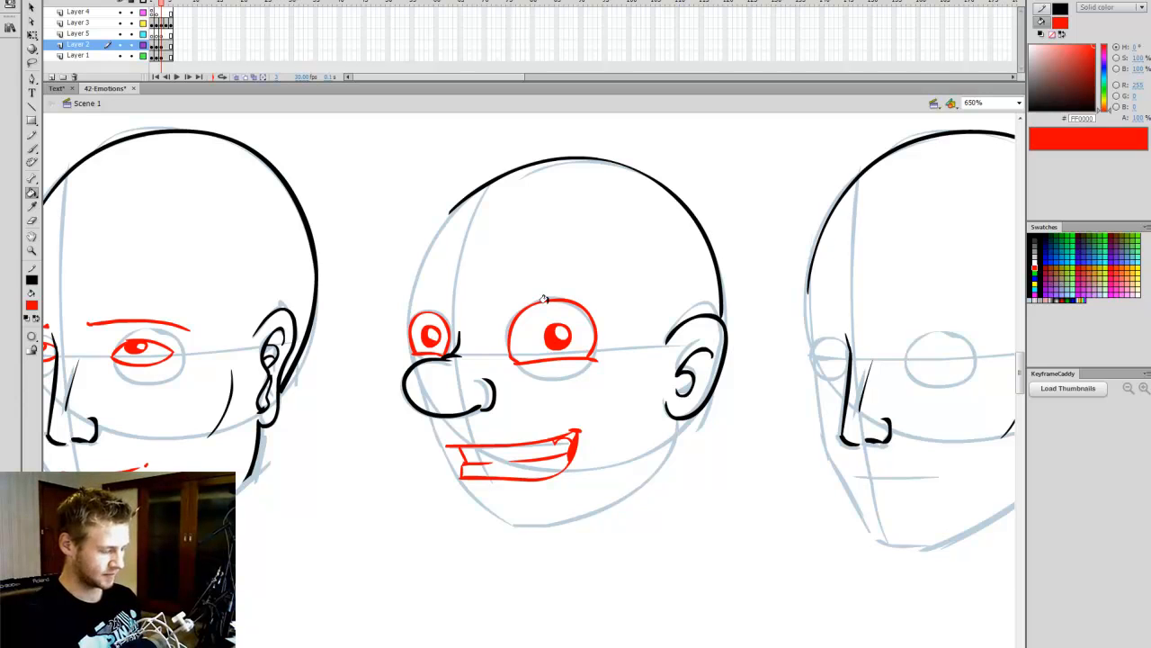
Step: Brush two high, arched red eyebrows above the eyes of the bulbous-nosed Happy head, redoing the farther one
drag(496, 261, 608, 279)
drag(457, 263, 413, 270)
key(ctrl+z)
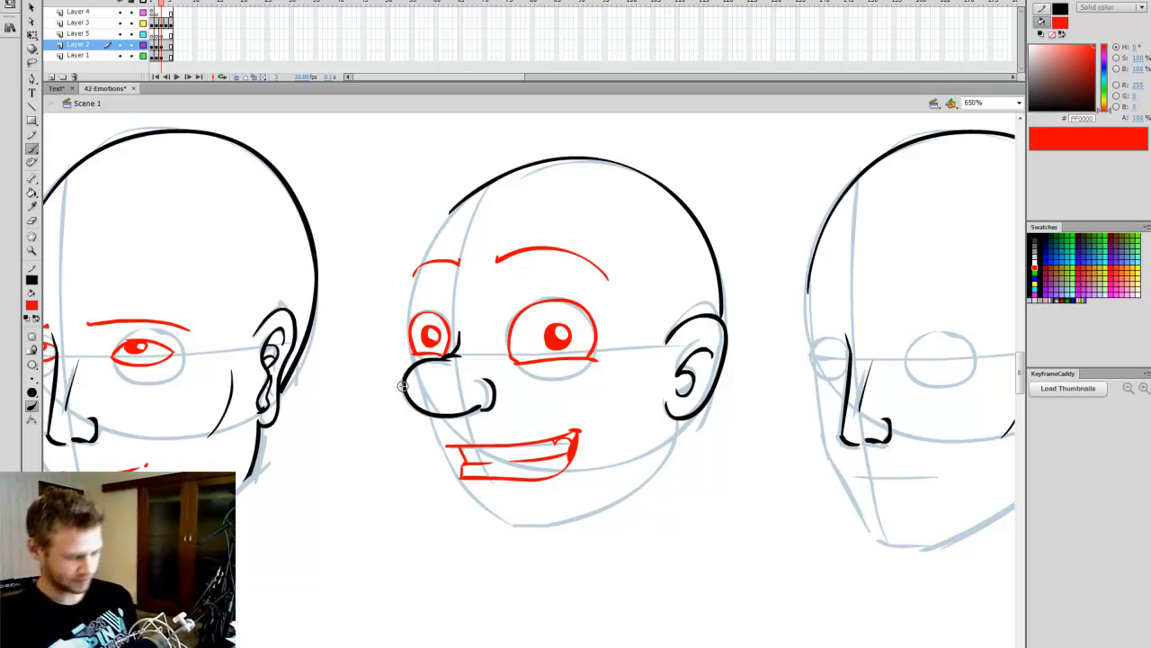
Step: Brush narrow almond-shaped eyes with small highlighted pupils on the sharp-nosed Happy head in red
drag(402, 385, 201, 385)
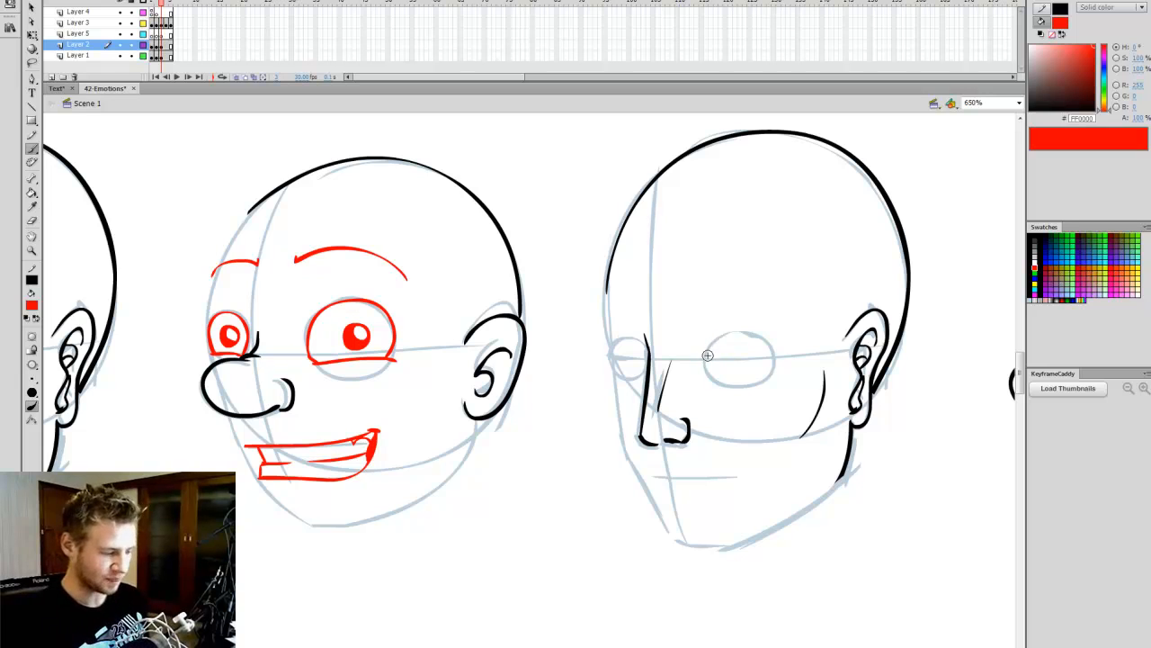
mouse_move(705, 356)
mouse_down()
mouse_move(735, 341)
mouse_move(713, 369)
mouse_move(732, 354)
mouse_move(775, 361)
mouse_move(721, 373)
mouse_move(775, 360)
mouse_up()
key(ctrl+z)
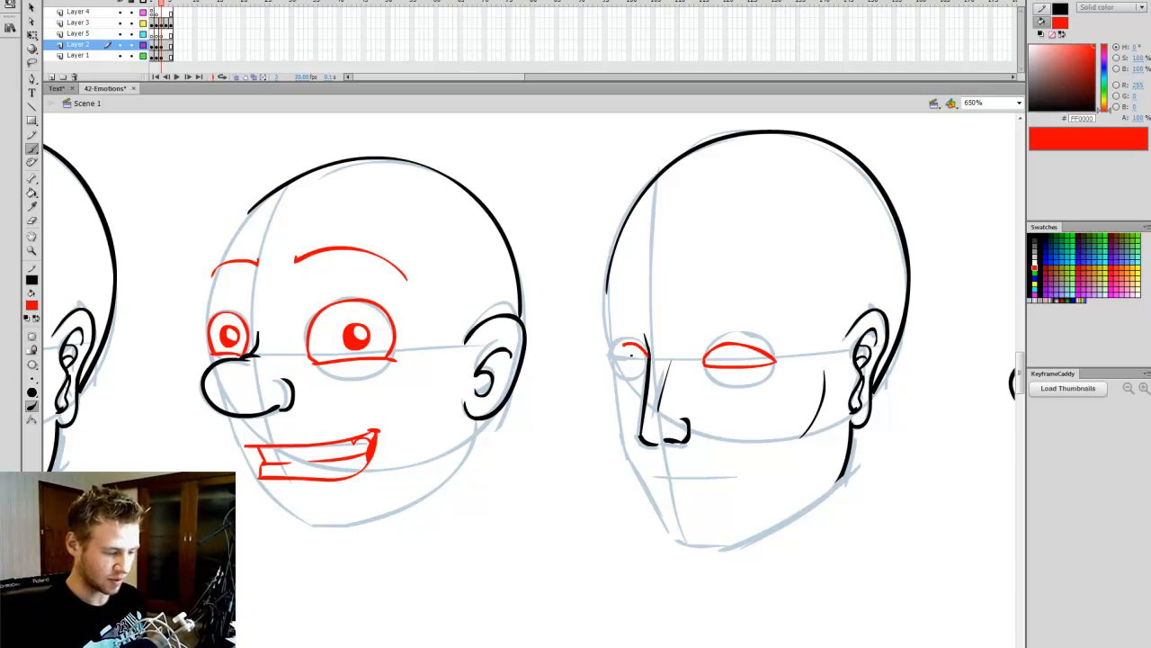
mouse_move(644, 358)
mouse_down()
mouse_move(615, 365)
mouse_move(646, 357)
mouse_up()
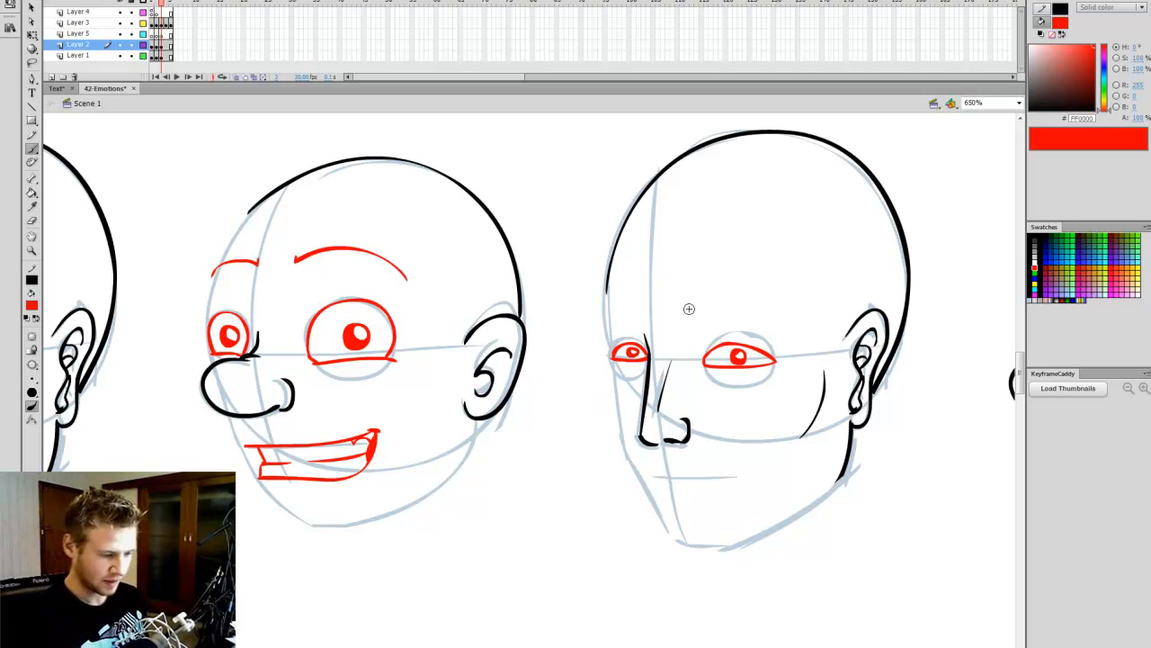
Step: Brush two gently arched red eyebrows above the eyes of the sharp-nosed Happy head
drag(690, 312, 782, 325)
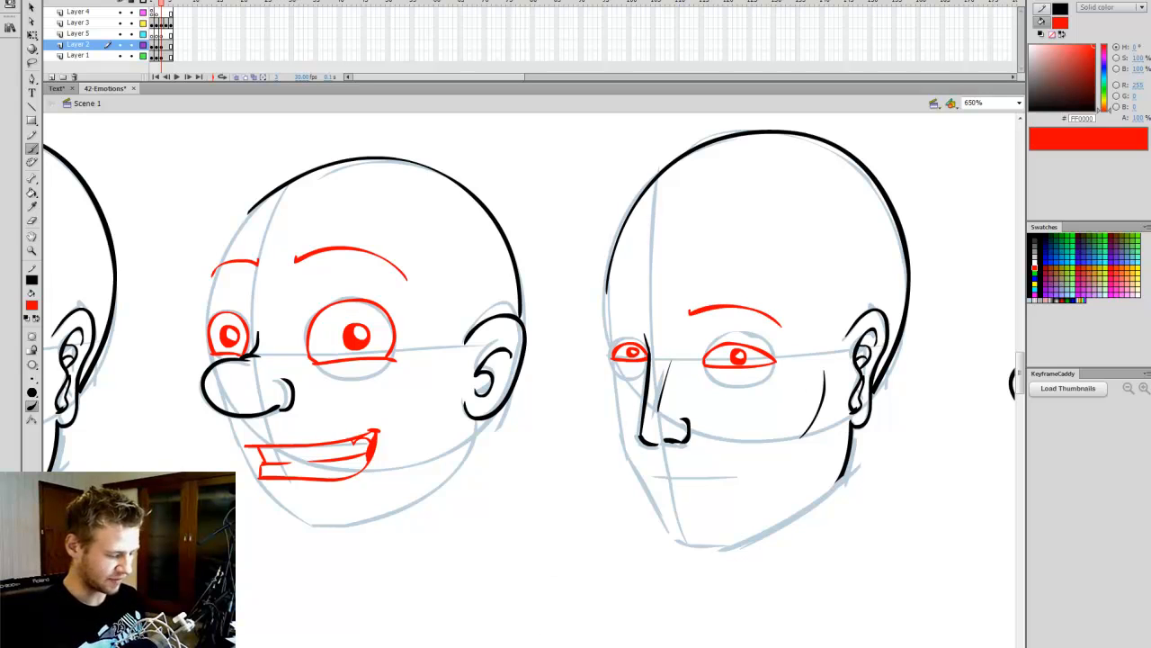
mouse_move(631, 433)
mouse_down()
mouse_move(691, 432)
mouse_move(626, 432)
mouse_up()
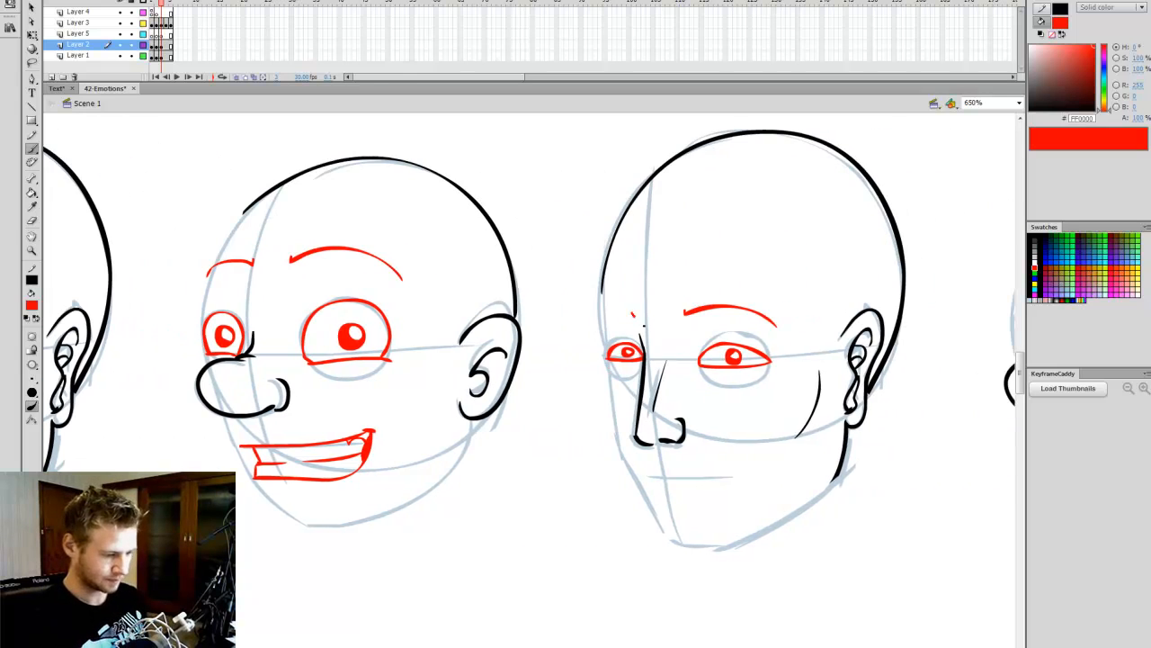
drag(635, 316, 604, 322)
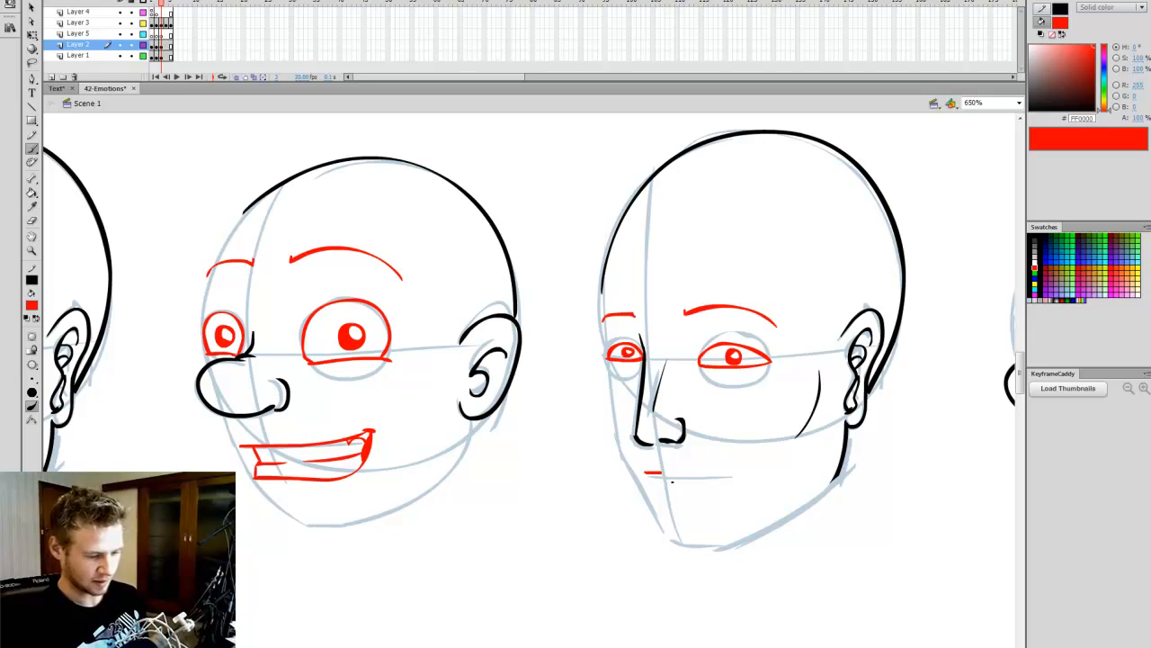
Step: Brush an open, toothy smile with a raised, thickened mouth corner on the sharp-nosed Happy head
drag(662, 471, 746, 462)
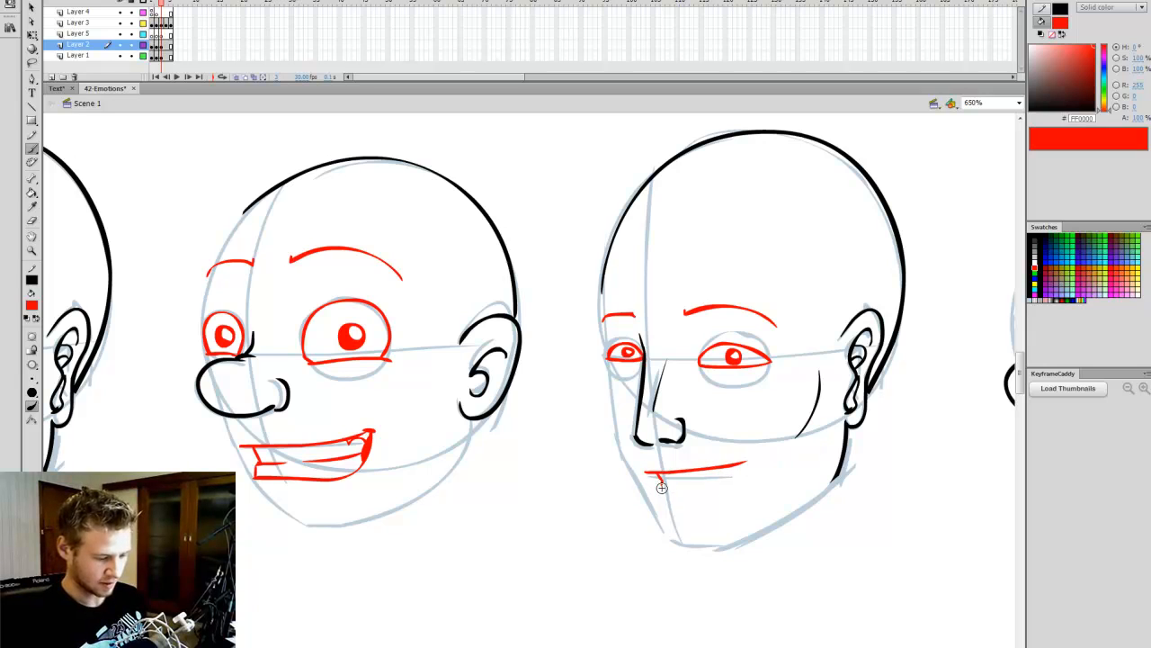
mouse_move(694, 497)
mouse_down()
mouse_move(752, 484)
mouse_move(752, 462)
mouse_up()
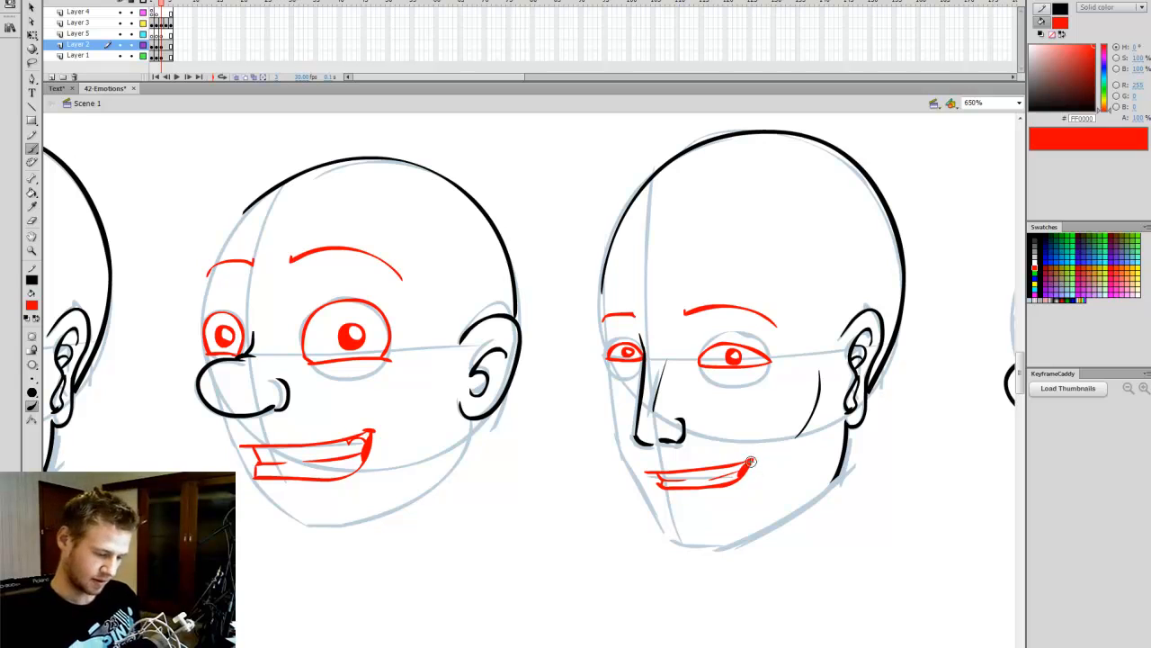
drag(748, 461, 757, 458)
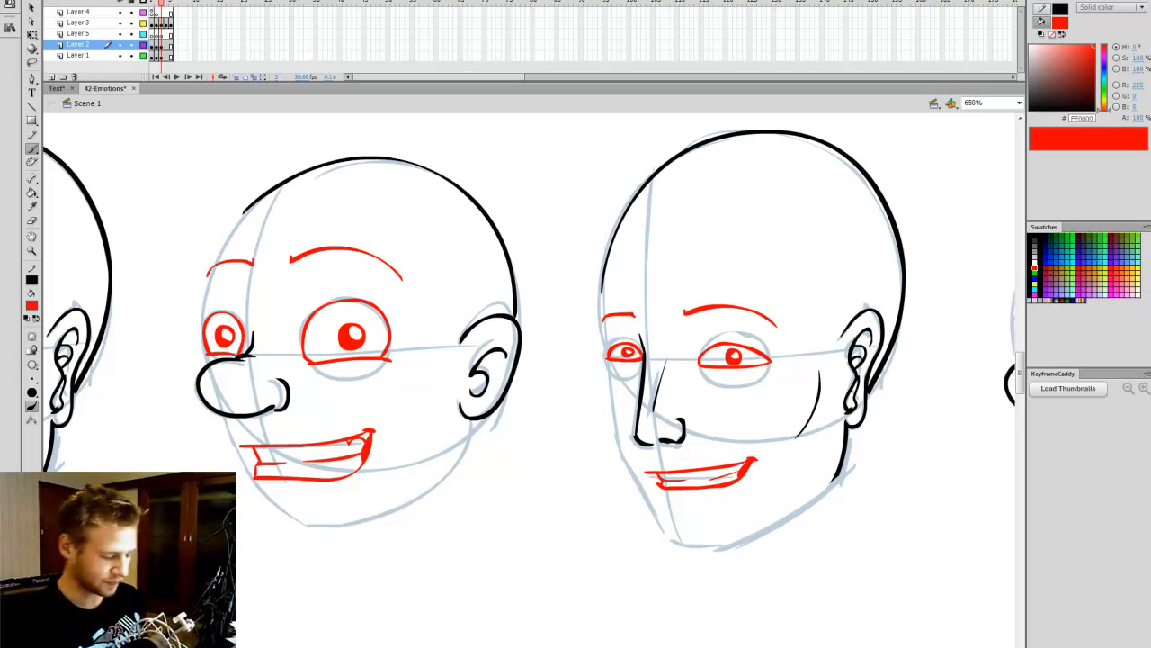
Step: Add a short red line below the lower lip on both Happy heads
scroll(665, 504, right, 1)
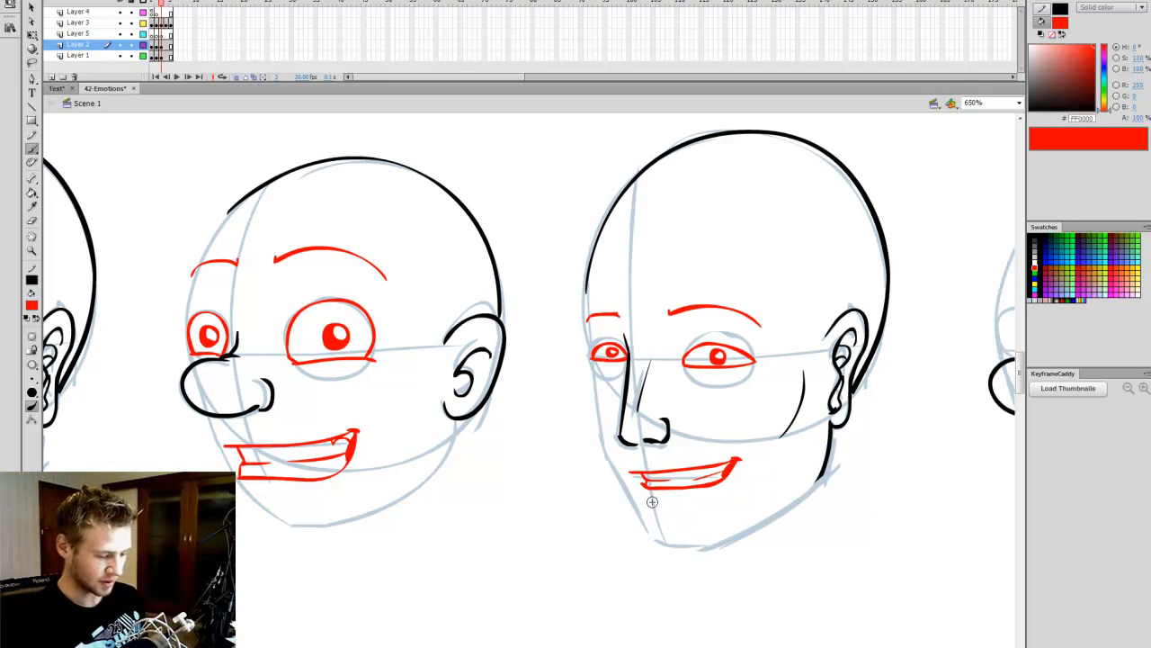
drag(650, 503, 687, 502)
drag(264, 495, 290, 494)
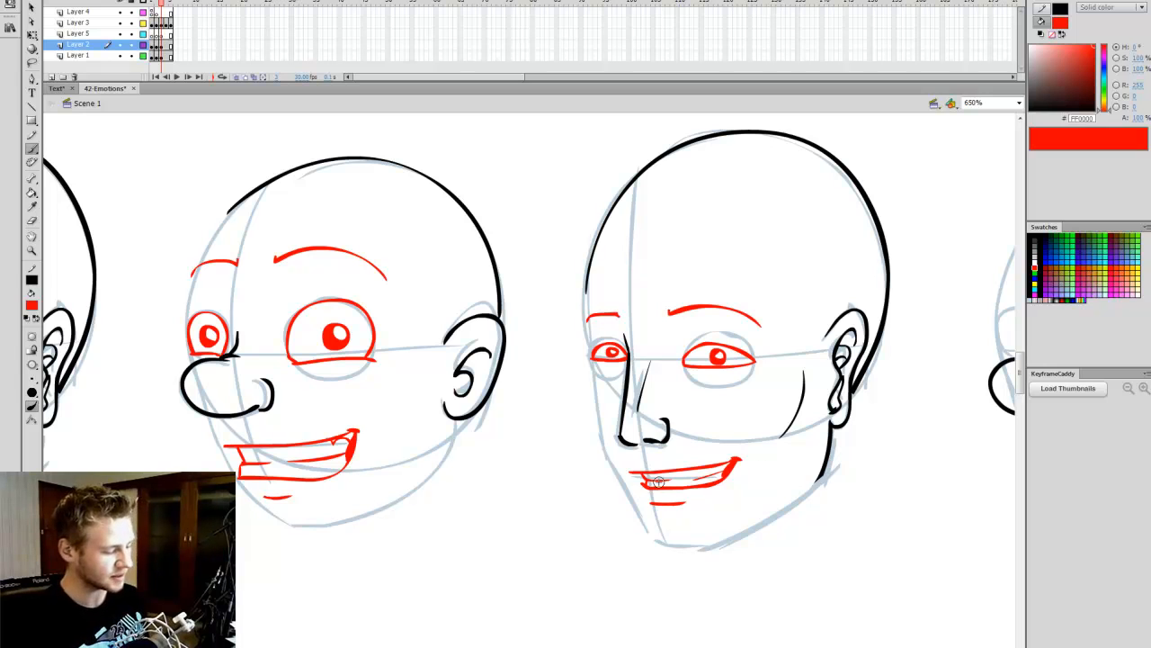
Step: Hide the rough sketch on Layer 1 and shift the nearer eye of the sharp-nosed Happy head slightly towards the nose
scroll(531, 342, left, 2)
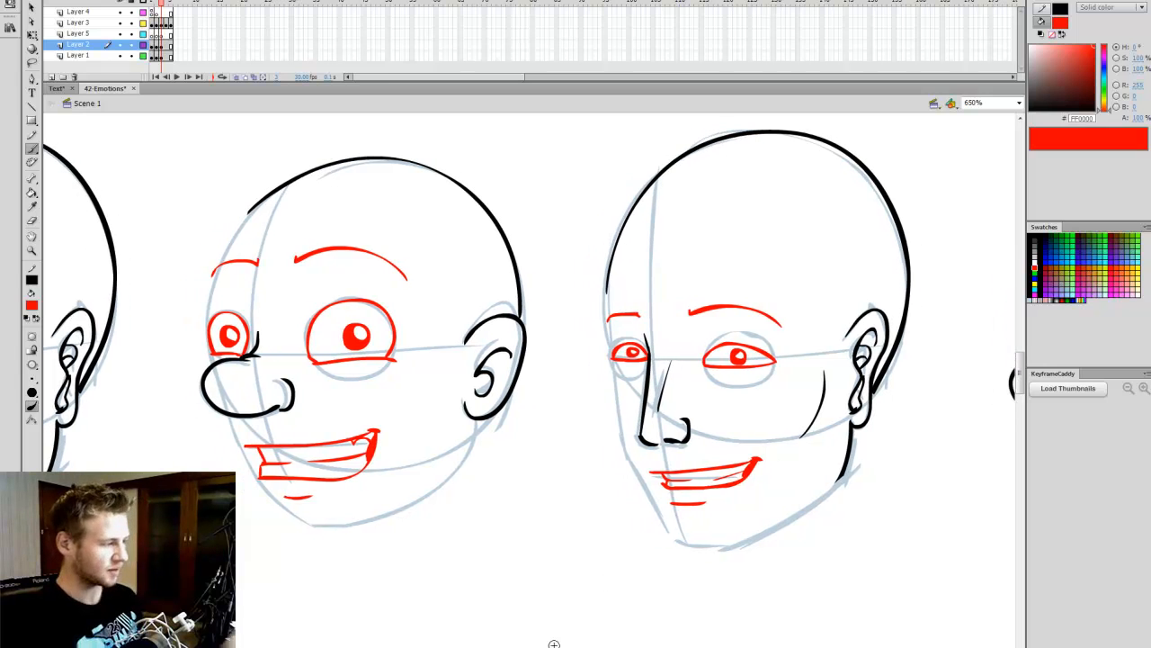
click(118, 55)
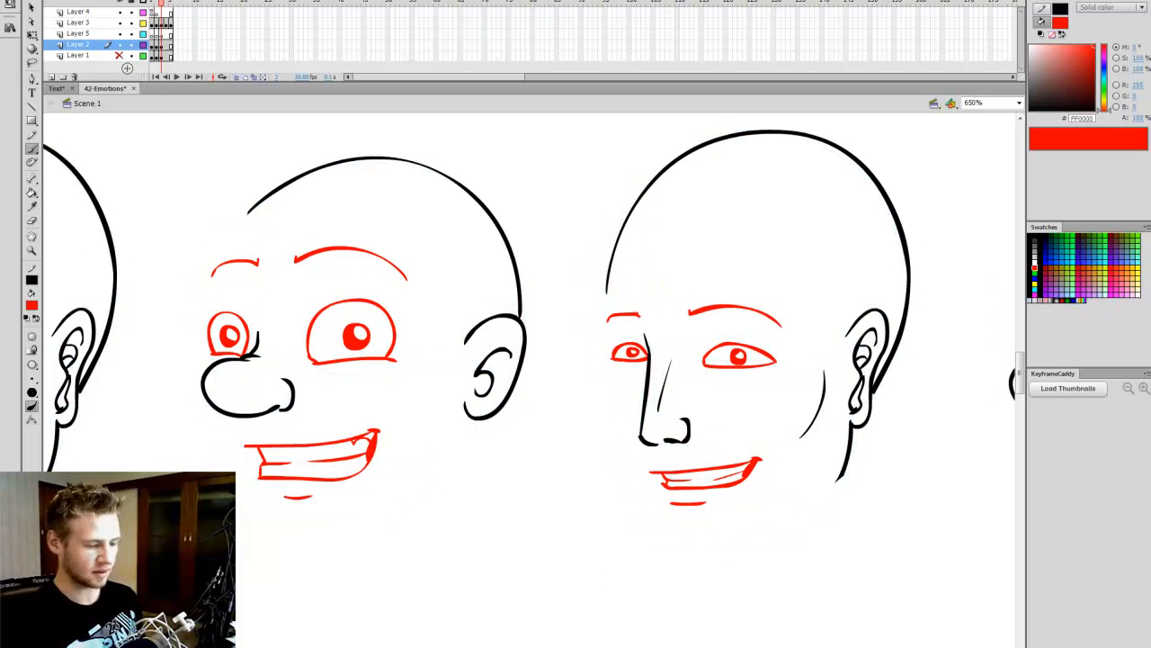
key(q)
click(775, 362)
drag(751, 367, 748, 362)
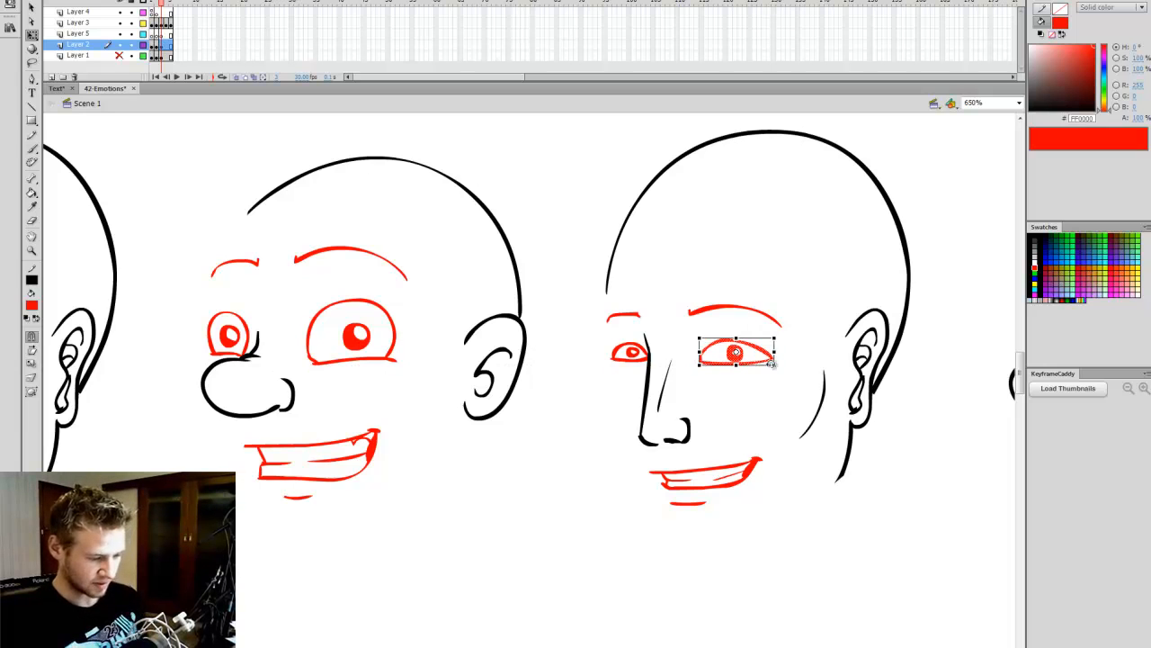
click(762, 399)
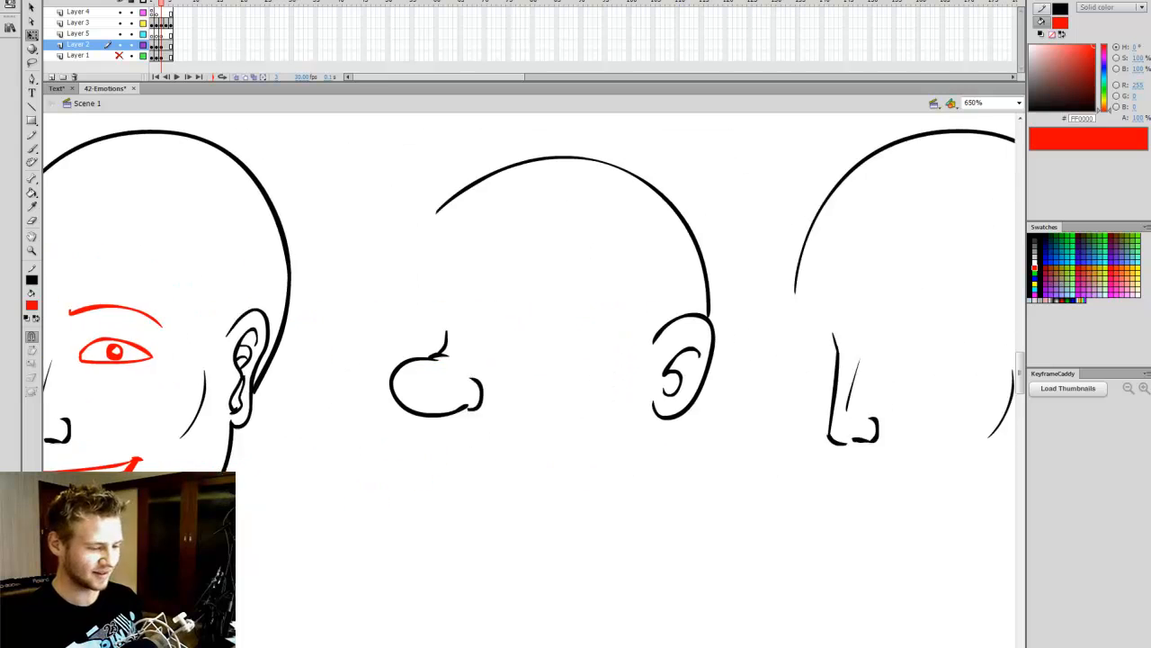
Step: Show Layer 1 again and brush angry red eyebrows slanting down towards the nose on the next bulbous-nosed head
click(119, 56)
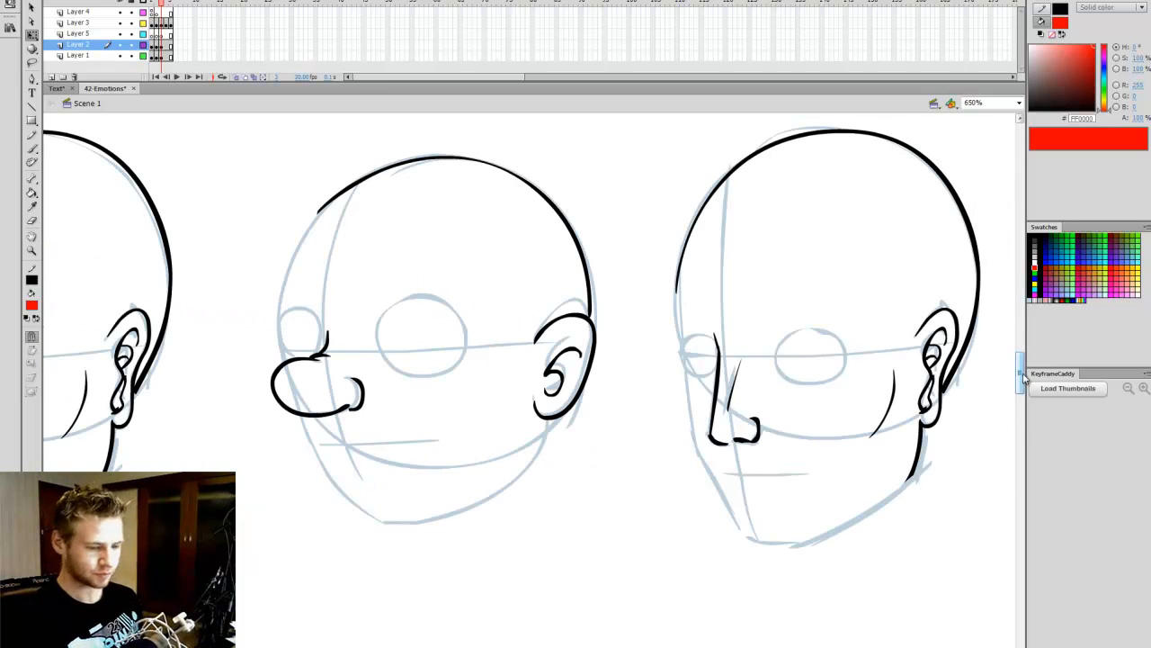
scroll(1009, 369, up, 3)
scroll(1009, 369, down, 3)
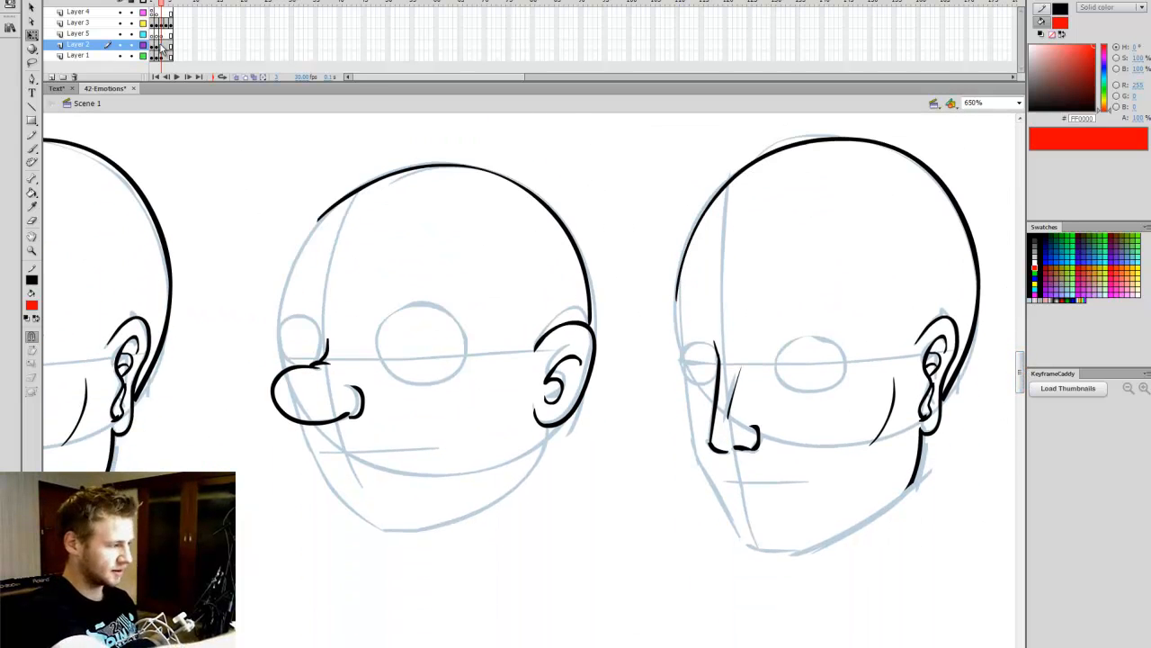
key(b)
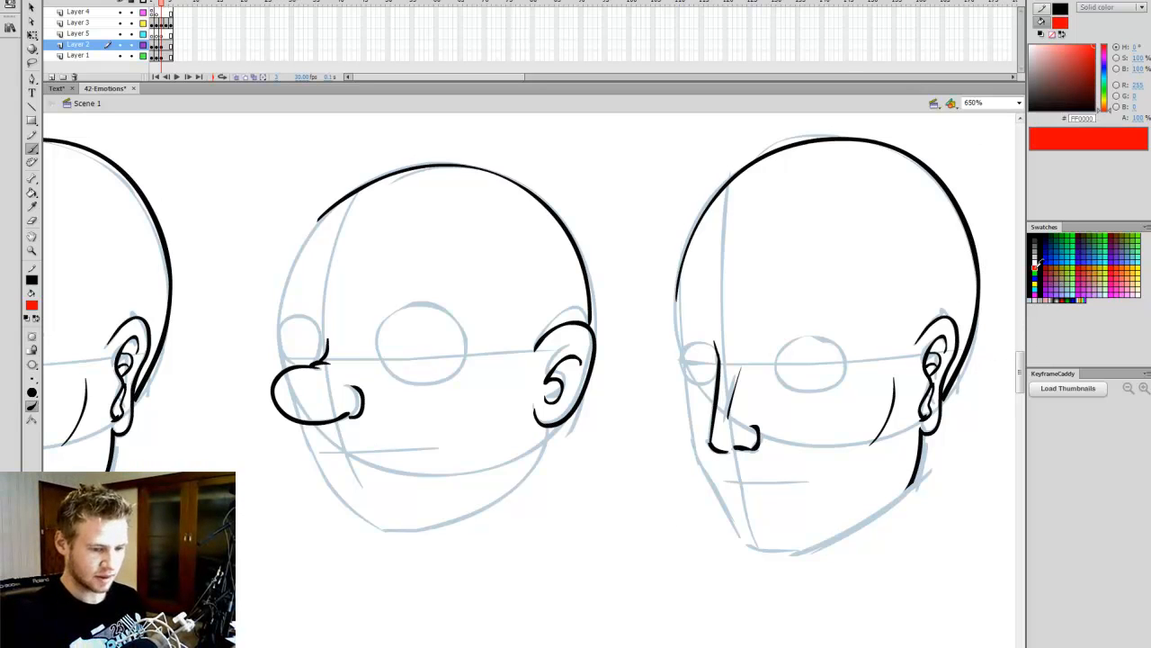
drag(570, 646, 567, 645)
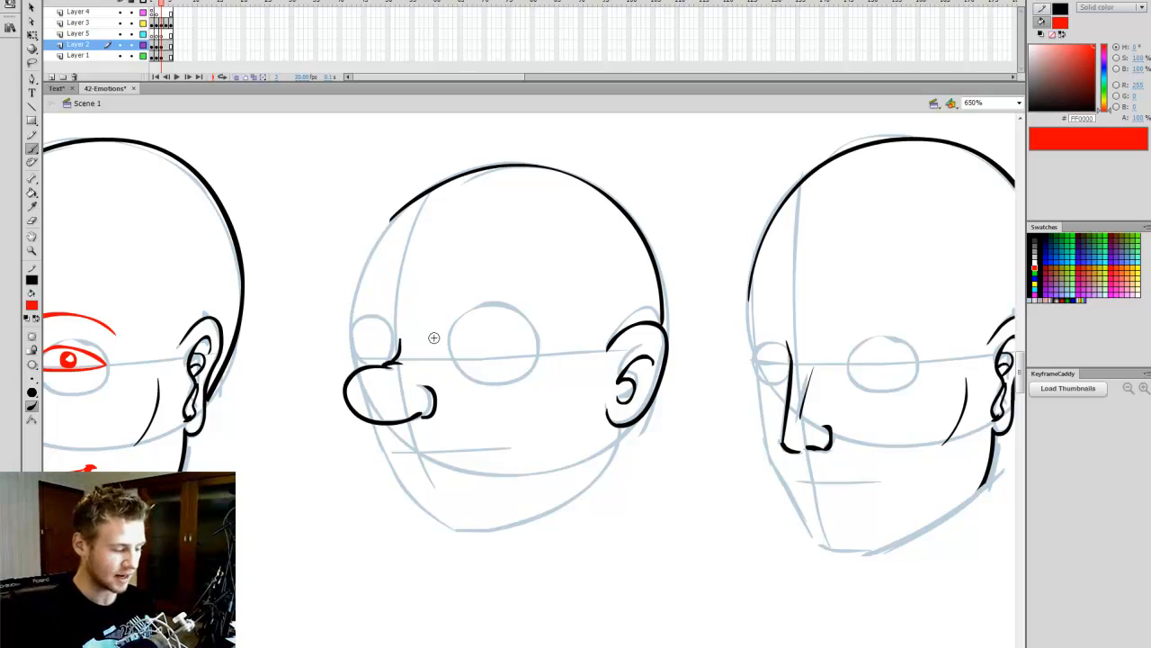
drag(466, 339, 555, 305)
drag(401, 347, 342, 330)
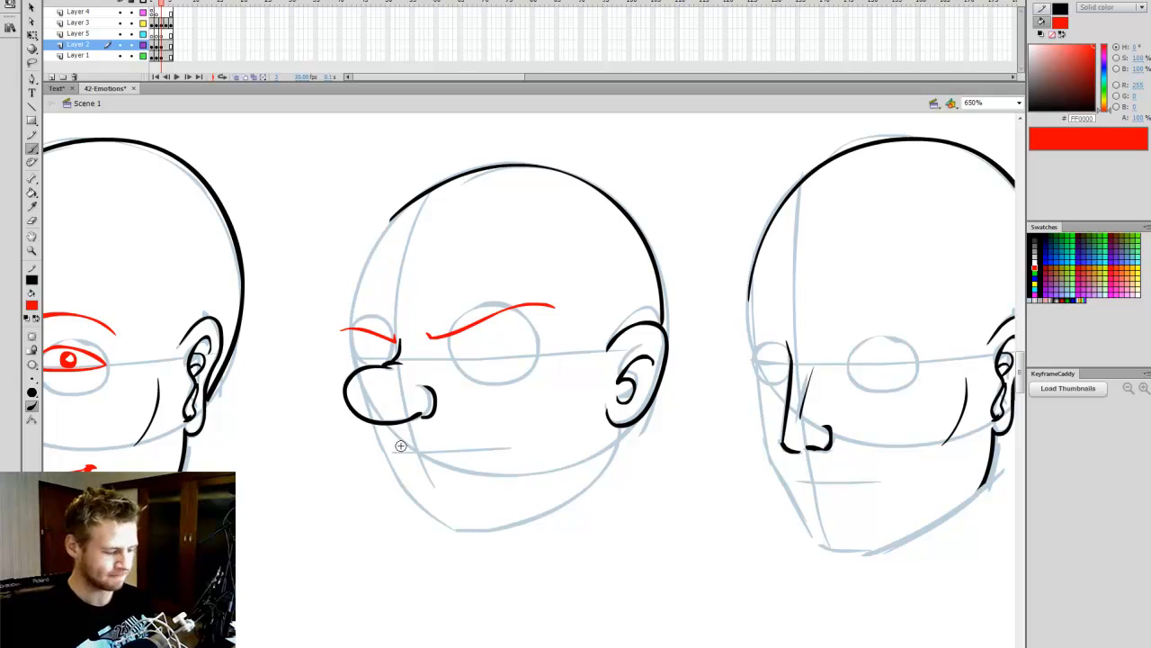
Step: Draw a wide shouting mouth with upper and lower teeth on the angry bulbous-nosed head and fill its interior red
drag(492, 453, 524, 475)
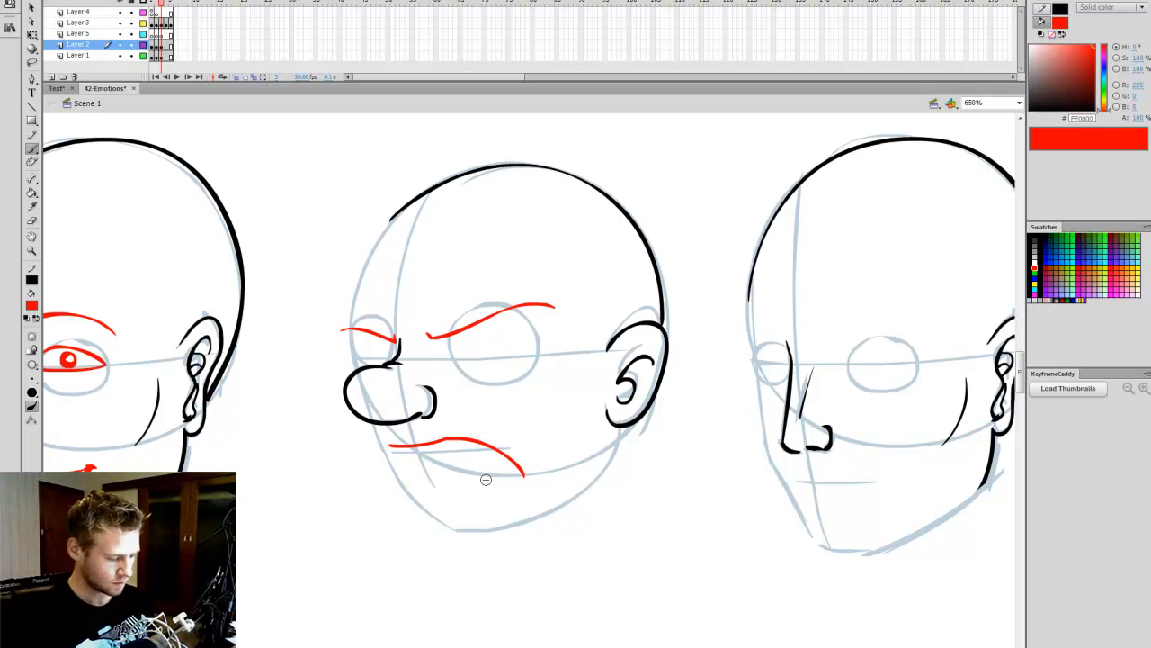
drag(412, 460, 502, 445)
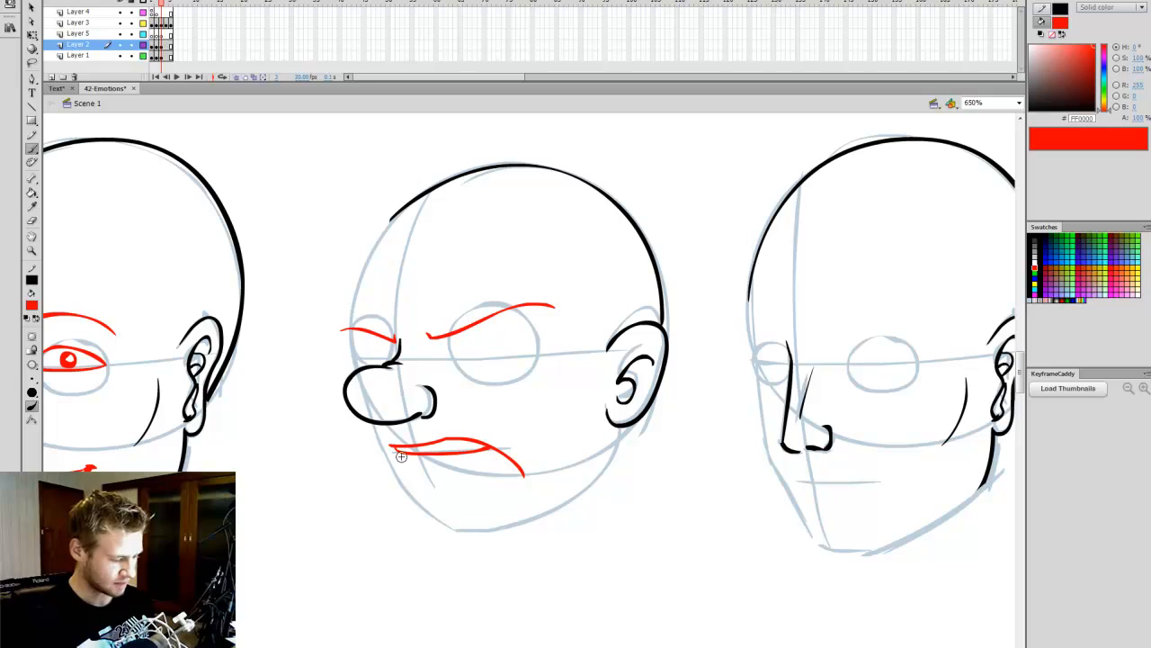
mouse_move(440, 511)
mouse_down()
mouse_move(512, 506)
mouse_move(530, 494)
mouse_move(522, 468)
mouse_up()
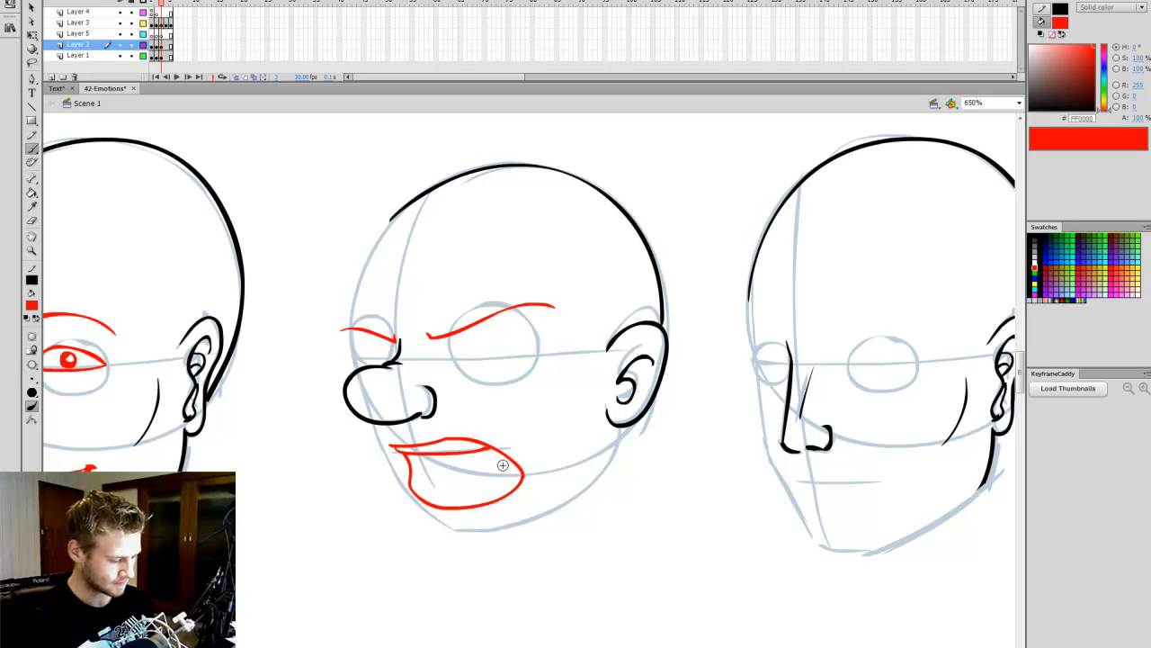
drag(455, 508, 515, 490)
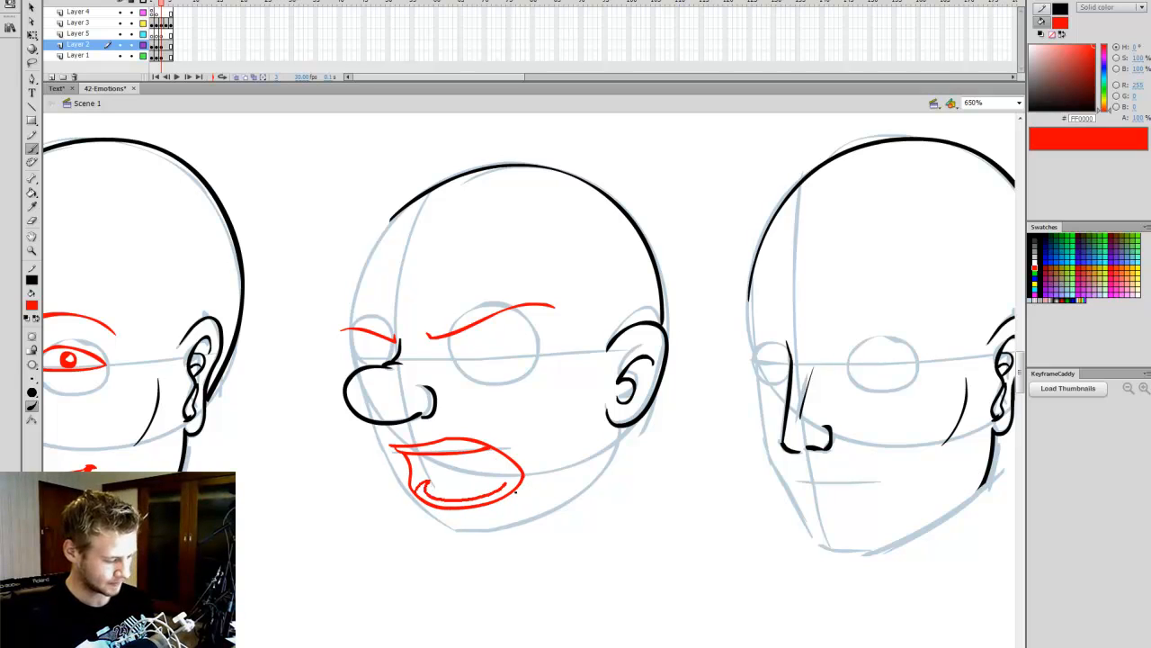
key(k)
click(468, 498)
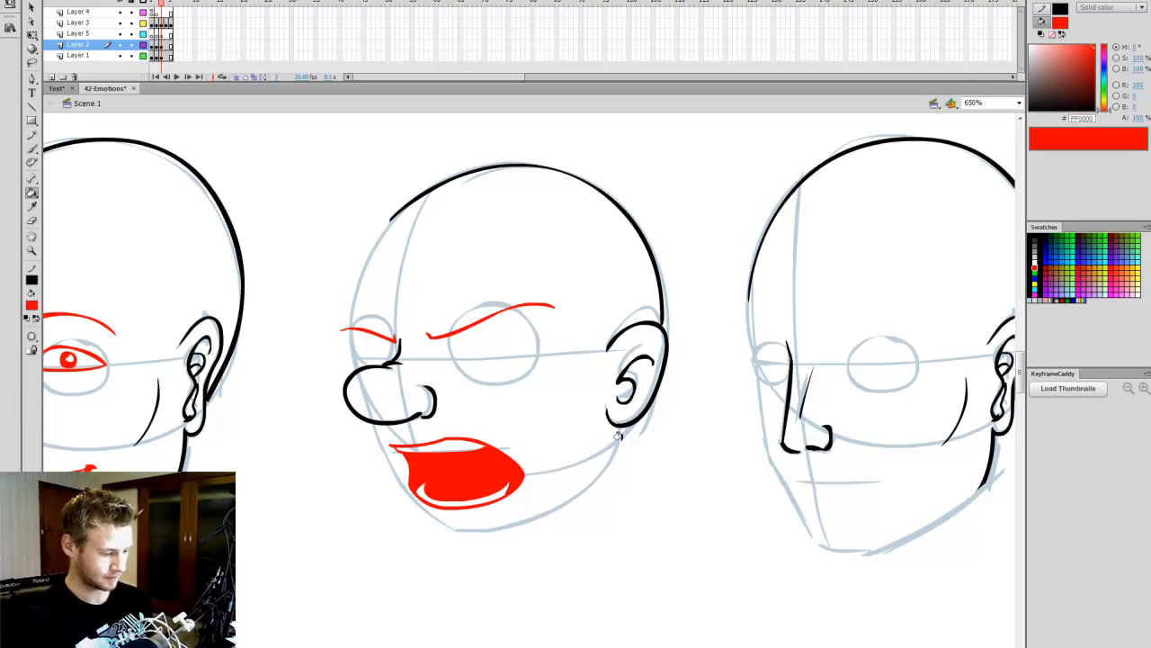
Step: Outline both eyes beneath the slanted brows of the angry bulbous-nosed head, redoing strokes until the curves follow the guide circles
key(b)
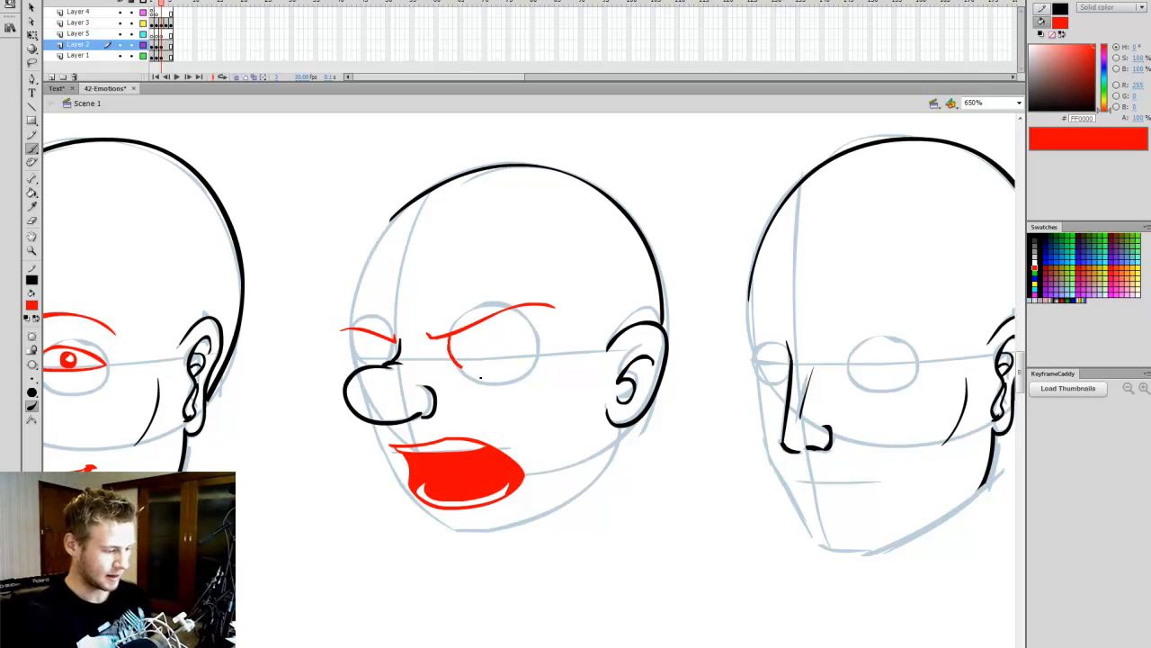
key(ctrl+z)
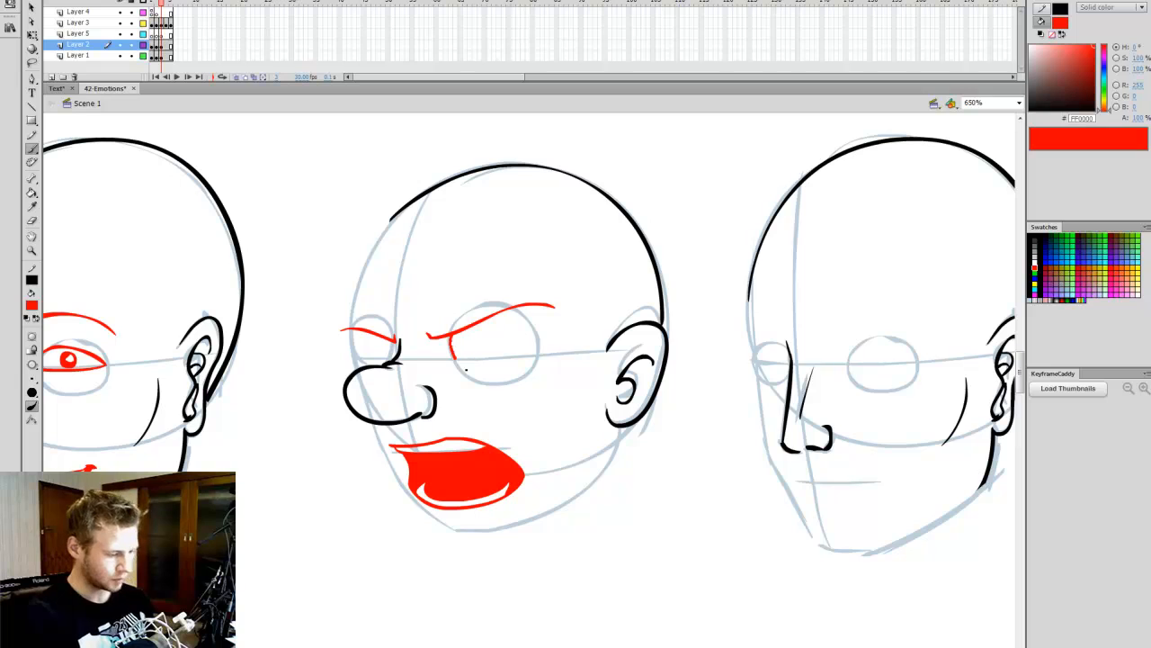
key(ctrl+z)
drag(477, 381, 505, 373)
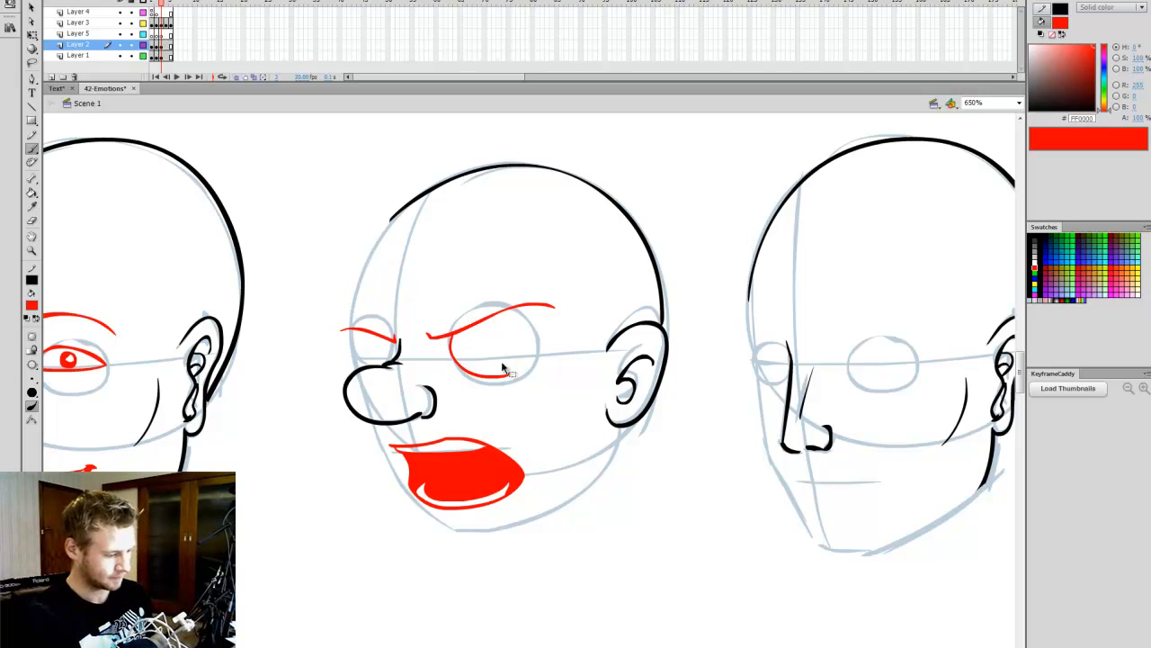
key(ctrl+z)
mouse_move(449, 336)
mouse_down()
mouse_move(468, 378)
mouse_move(489, 391)
mouse_move(565, 376)
mouse_move(537, 372)
mouse_up()
key(ctrl+z)
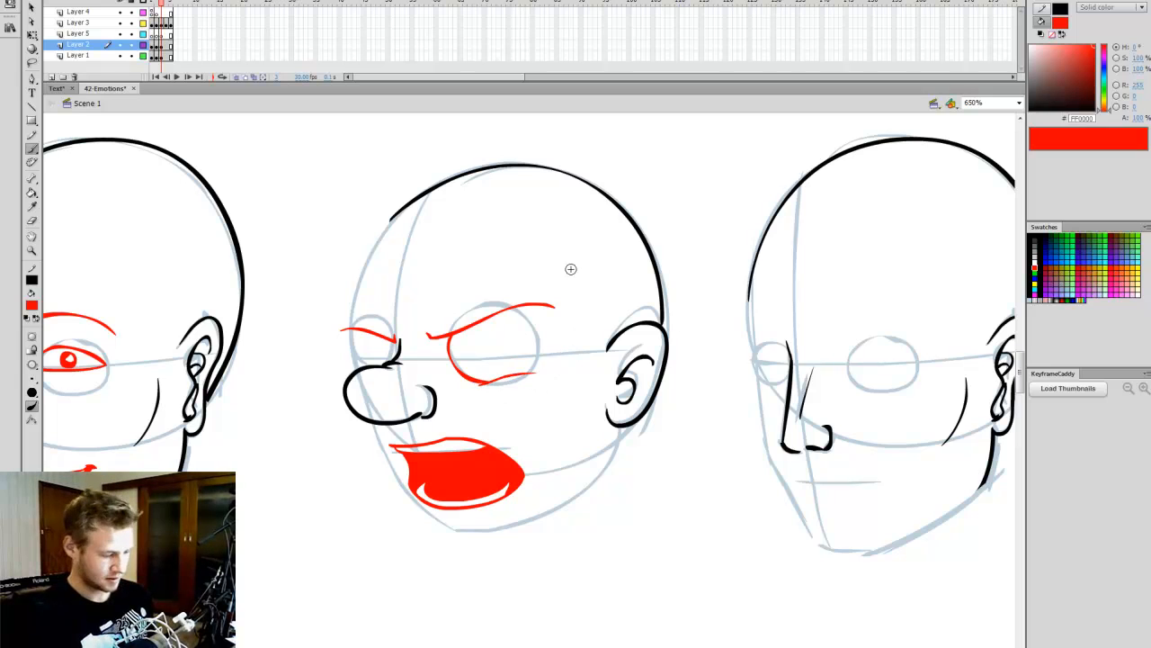
drag(543, 327, 527, 376)
key(ctrl+z)
key(ctrl+z)
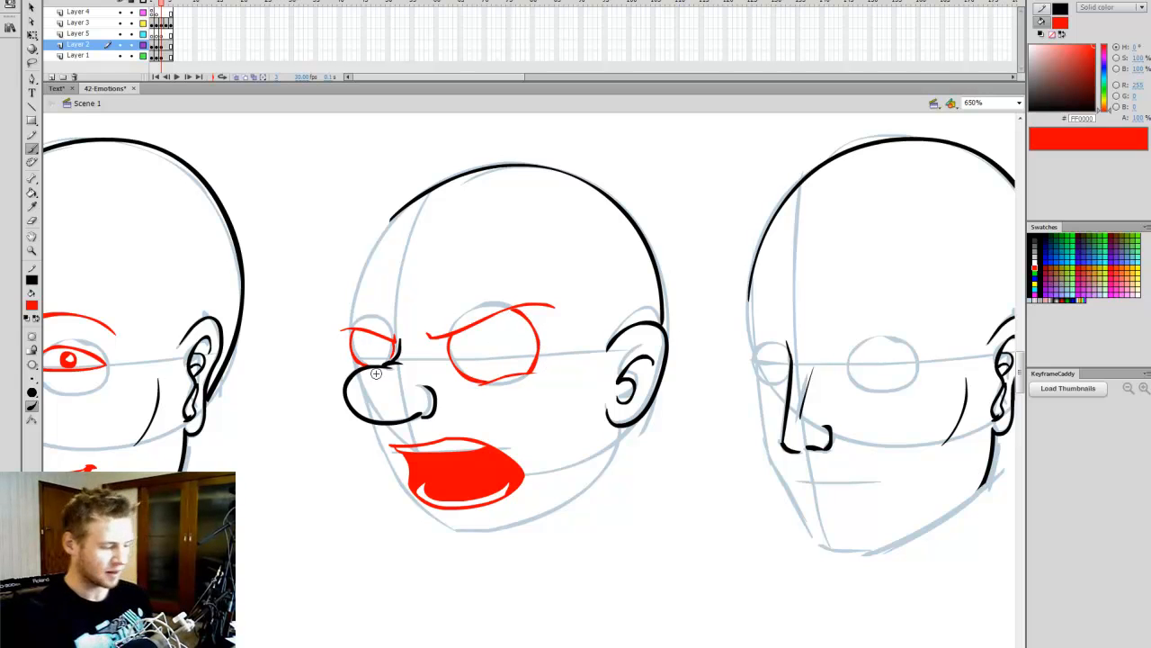
drag(376, 371, 398, 354)
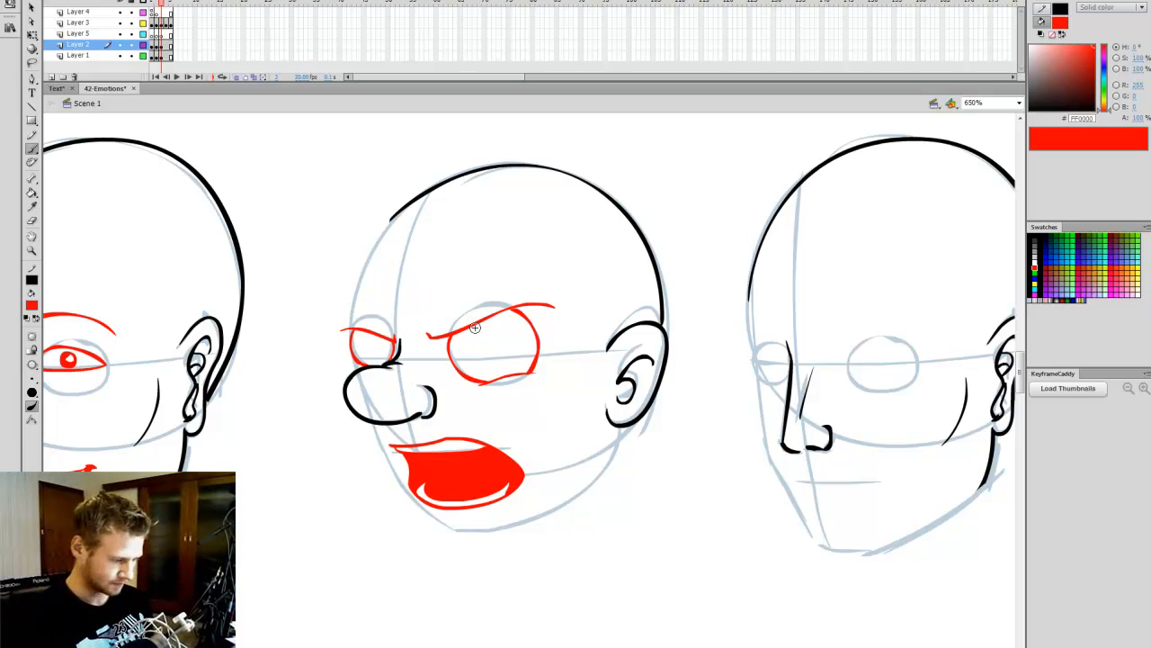
Step: Draw pupils with small highlights tucked under the brows in both eyes of the angry bulbous-nosed head and fill them red
drag(506, 329, 481, 331)
drag(376, 347, 369, 334)
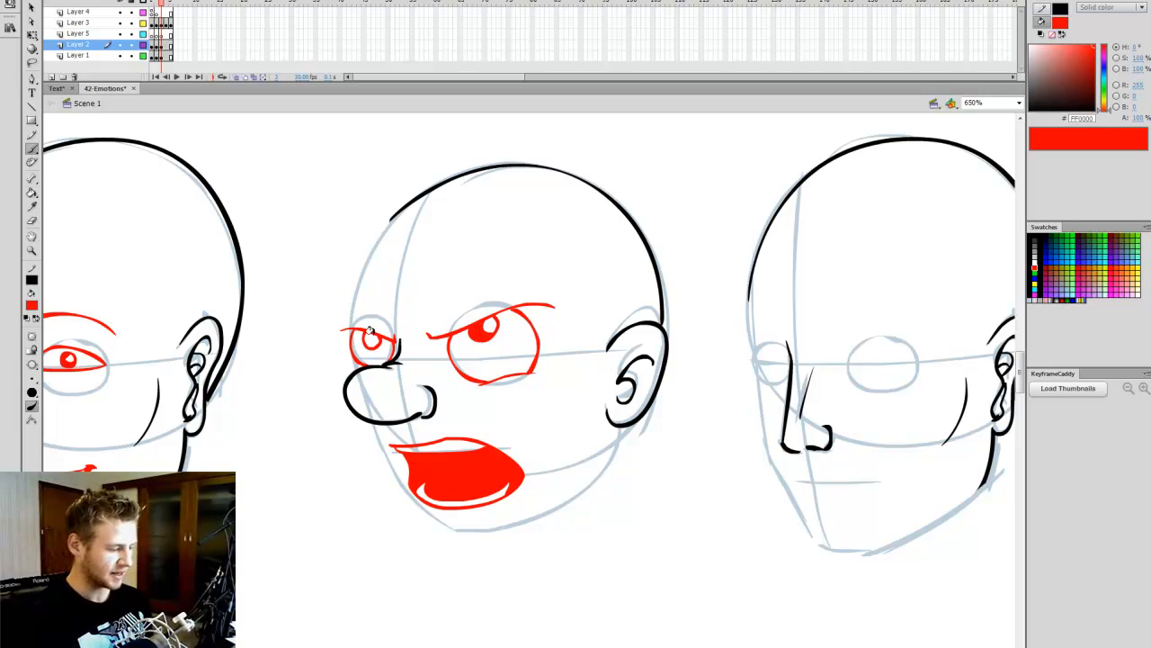
key(k)
key(b)
key(k)
click(365, 336)
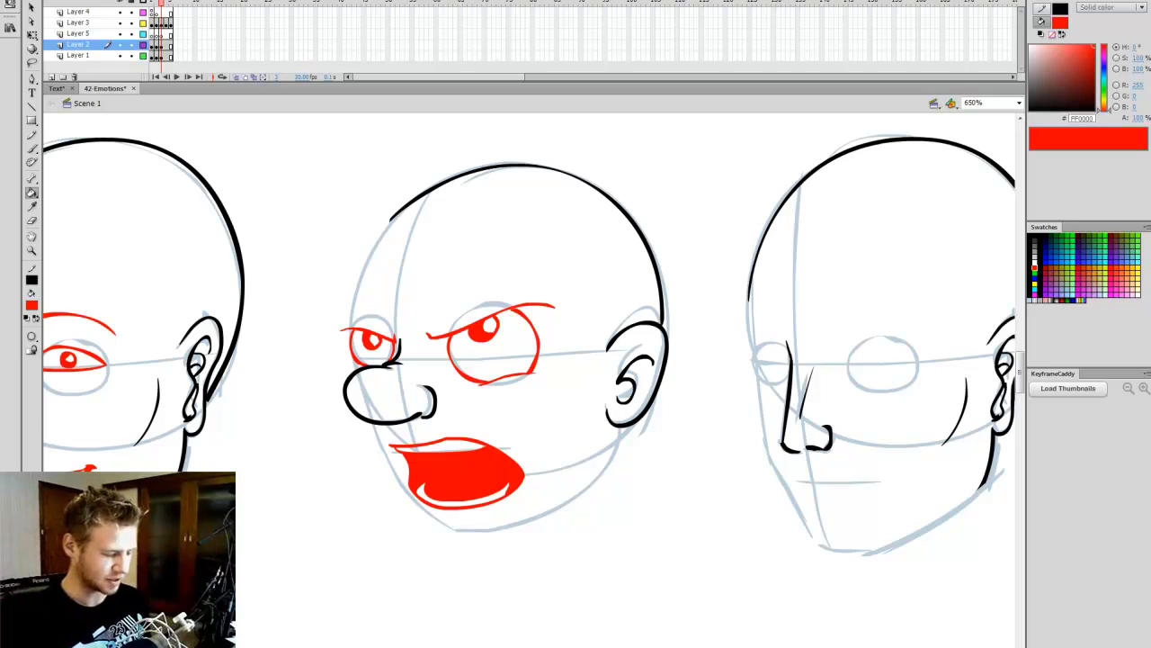
Step: Brush a short chin line below the shouting mouth of the angry bulbous-nosed head and move it slightly lower
key(b)
drag(426, 513, 477, 520)
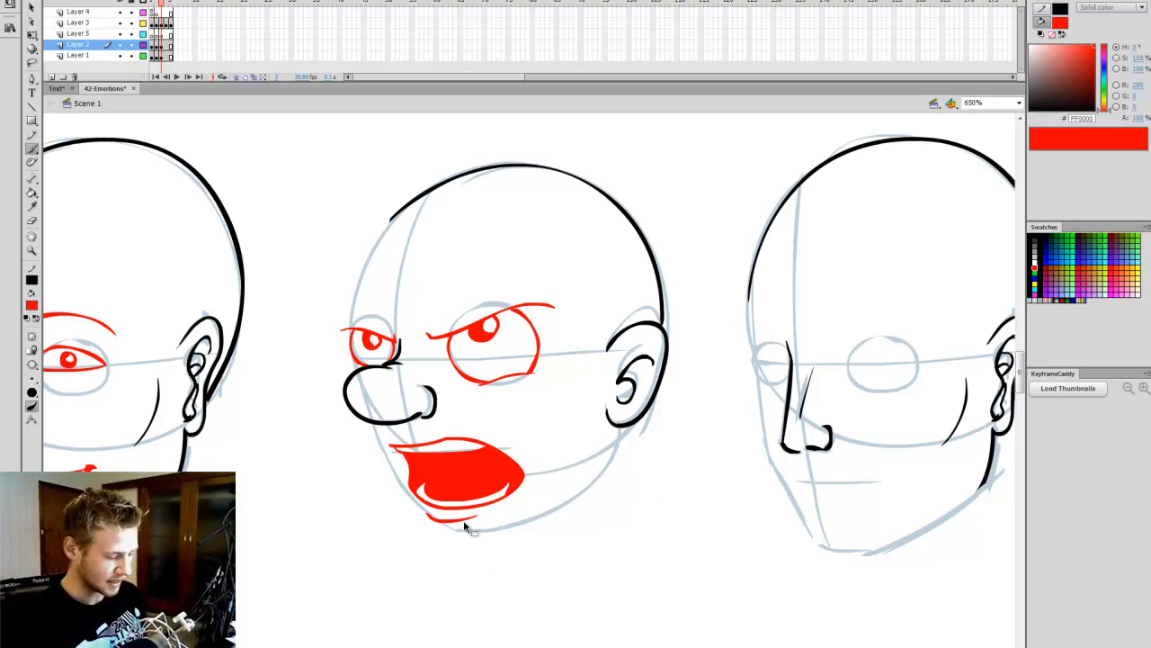
key(v)
click(470, 516)
drag(465, 522, 475, 522)
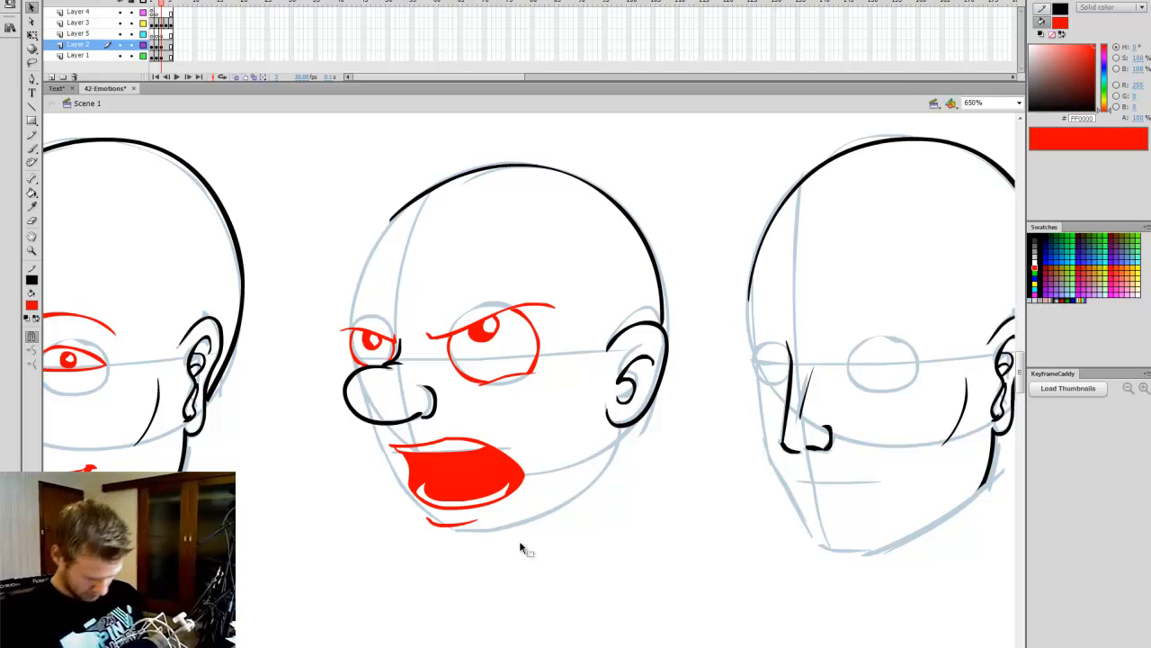
Step: Draw red eyebrows above both eyes of the angry long-nosed head, with the near one slanting down towards the nose
drag(632, 647, 647, 647)
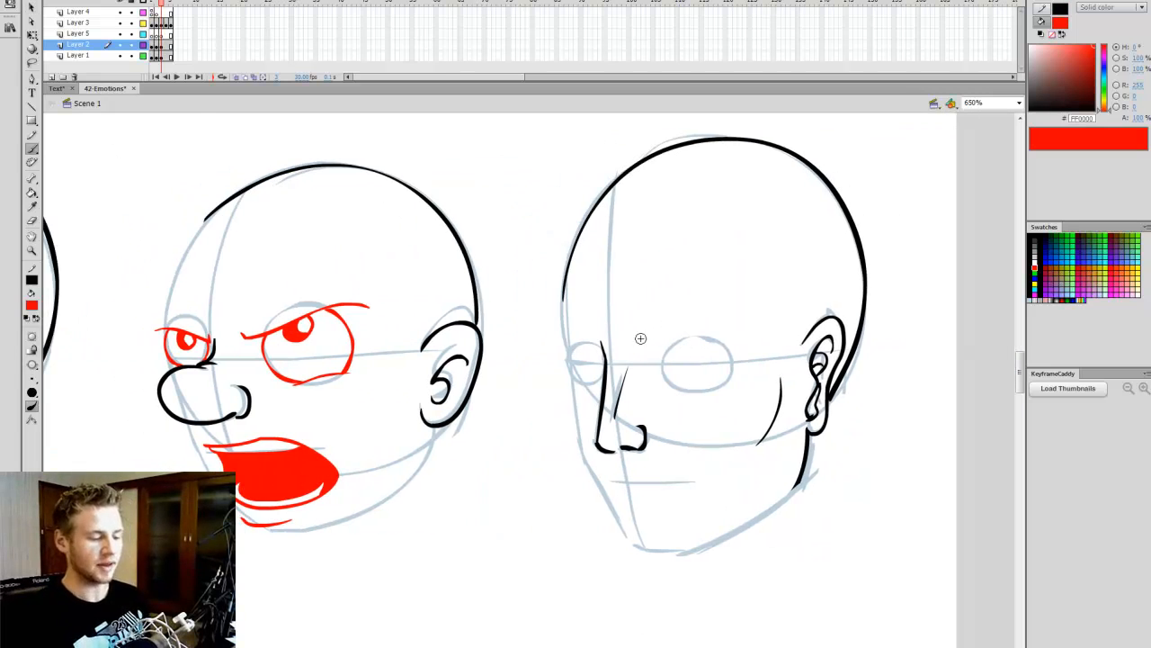
drag(637, 338, 753, 326)
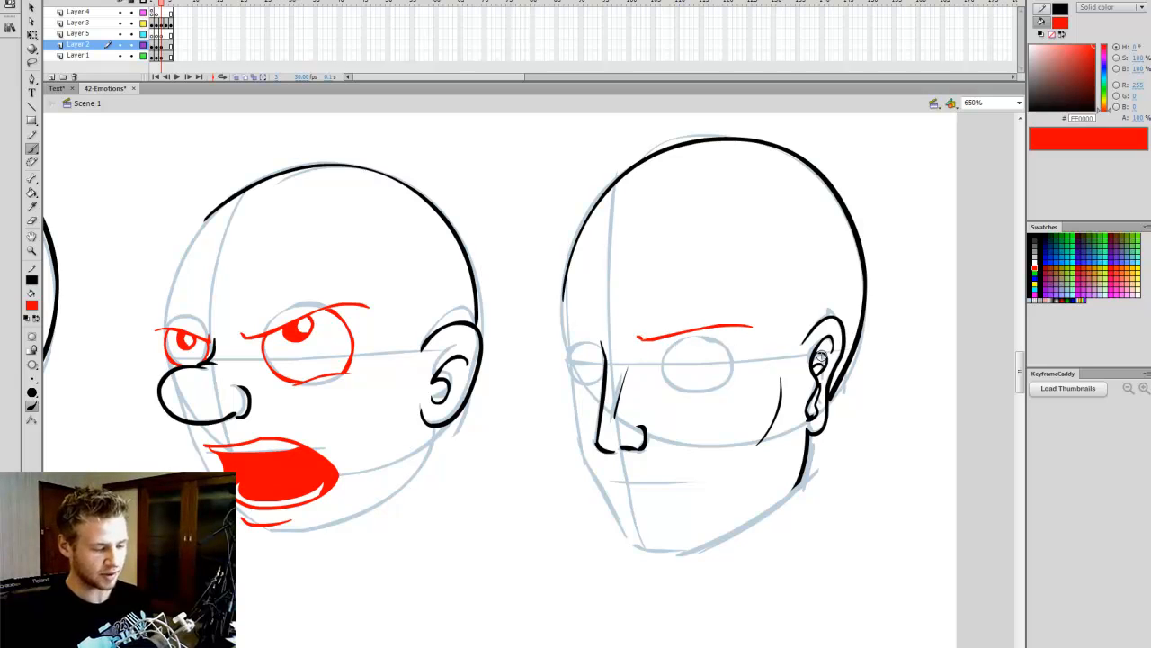
drag(598, 343, 557, 340)
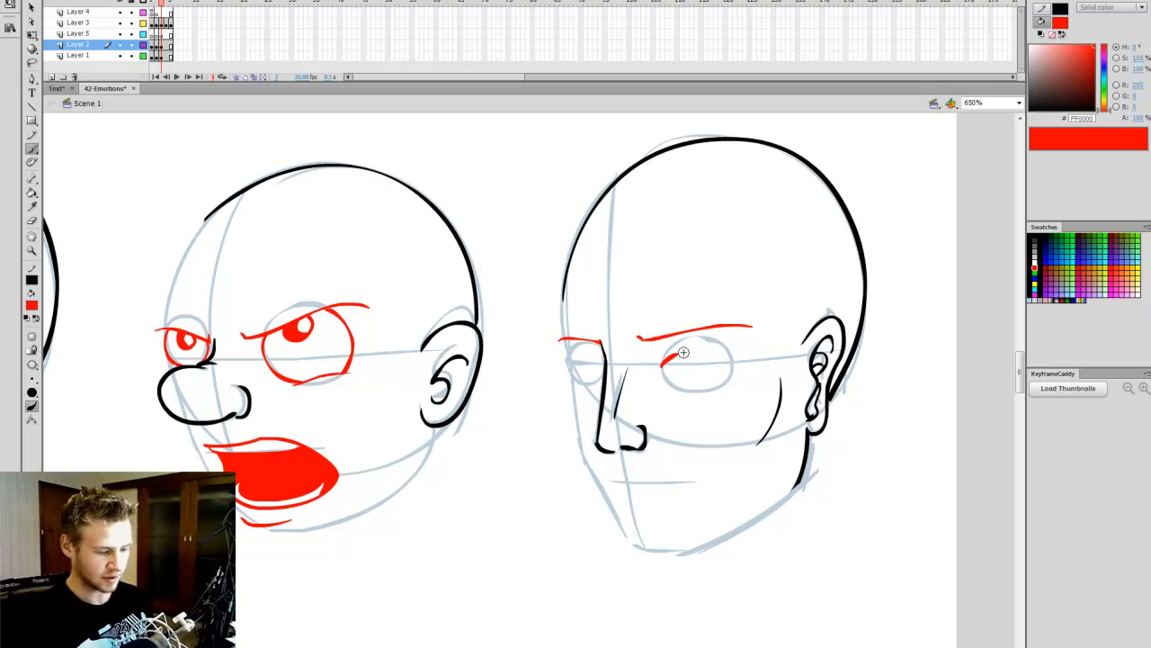
Step: Outline a narrow near eye on the angry long-nosed head and fill a highlighted pupil under its upper lid with red
key(ctrl+z)
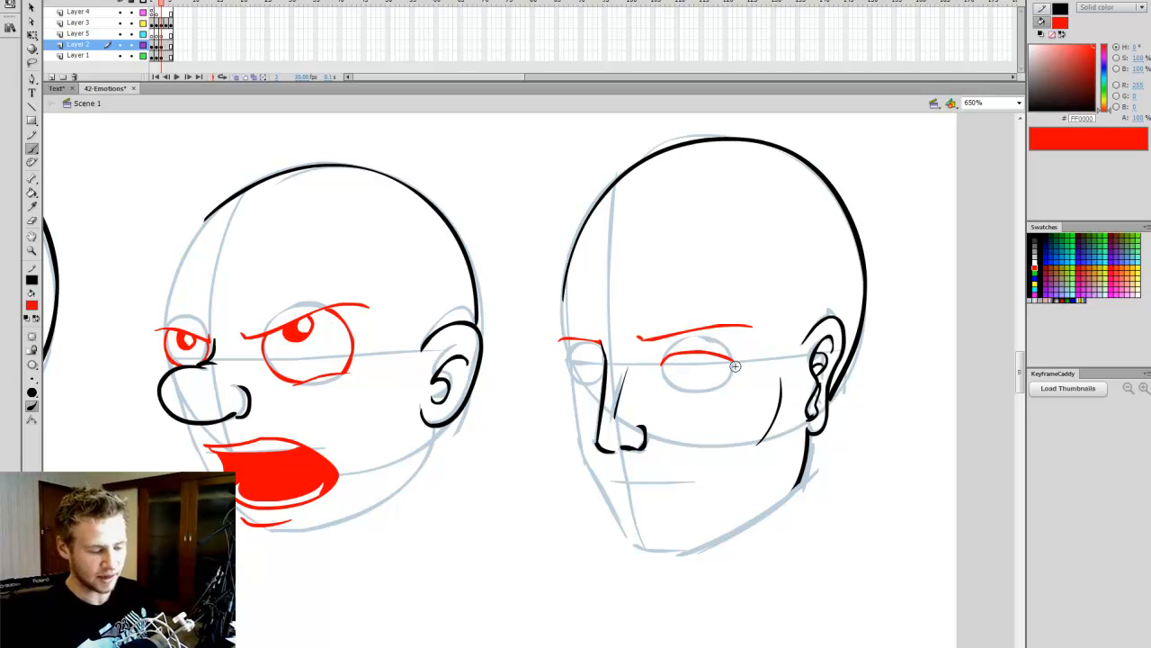
drag(731, 367, 666, 367)
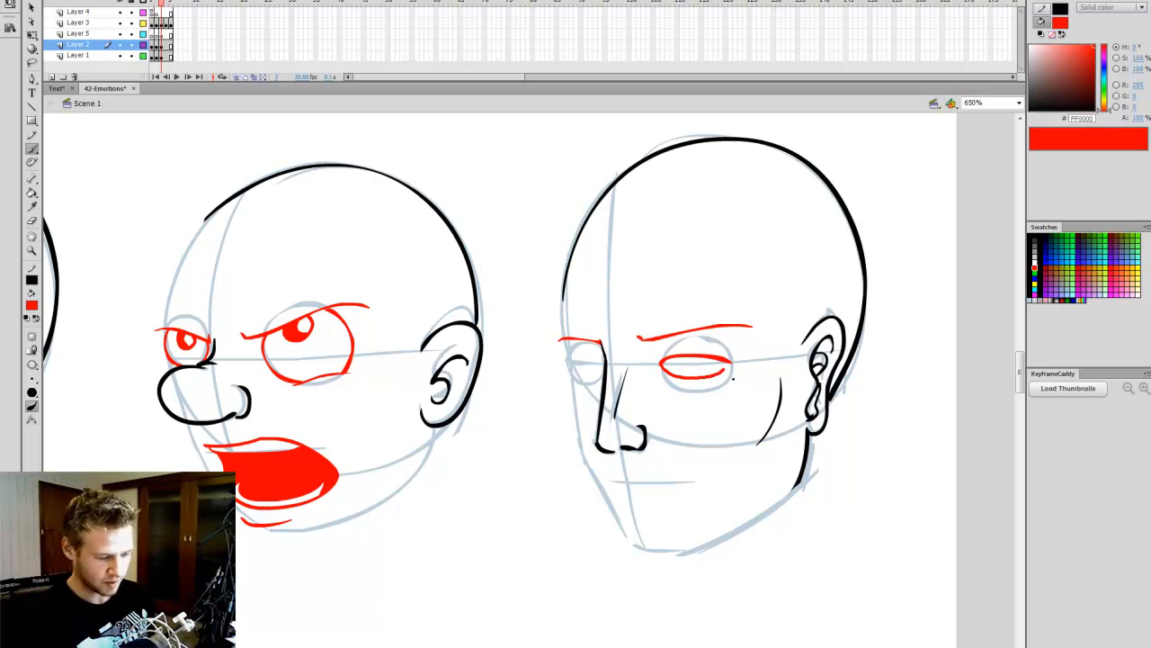
mouse_move(733, 379)
mouse_down()
mouse_move(725, 347)
mouse_move(673, 373)
mouse_up()
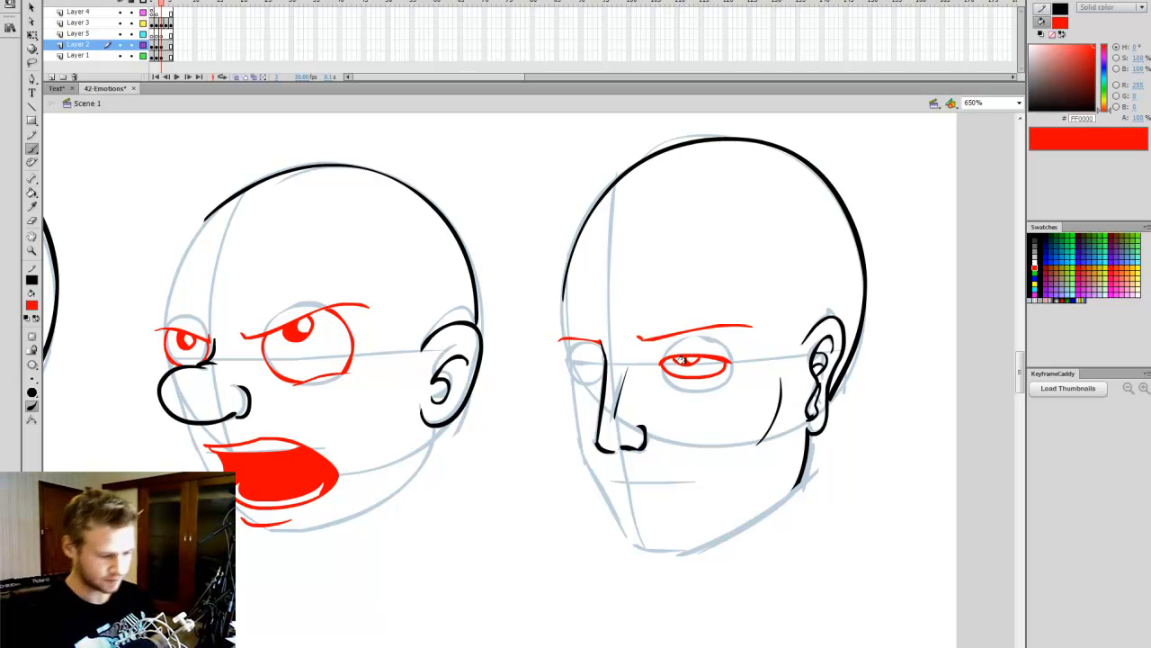
key(k)
Step: Remove the near eyebrow of the angry long-nosed head and redraw it closer to the nose with a steeper inward slant
key(ctrl+z)
key(ctrl+z)
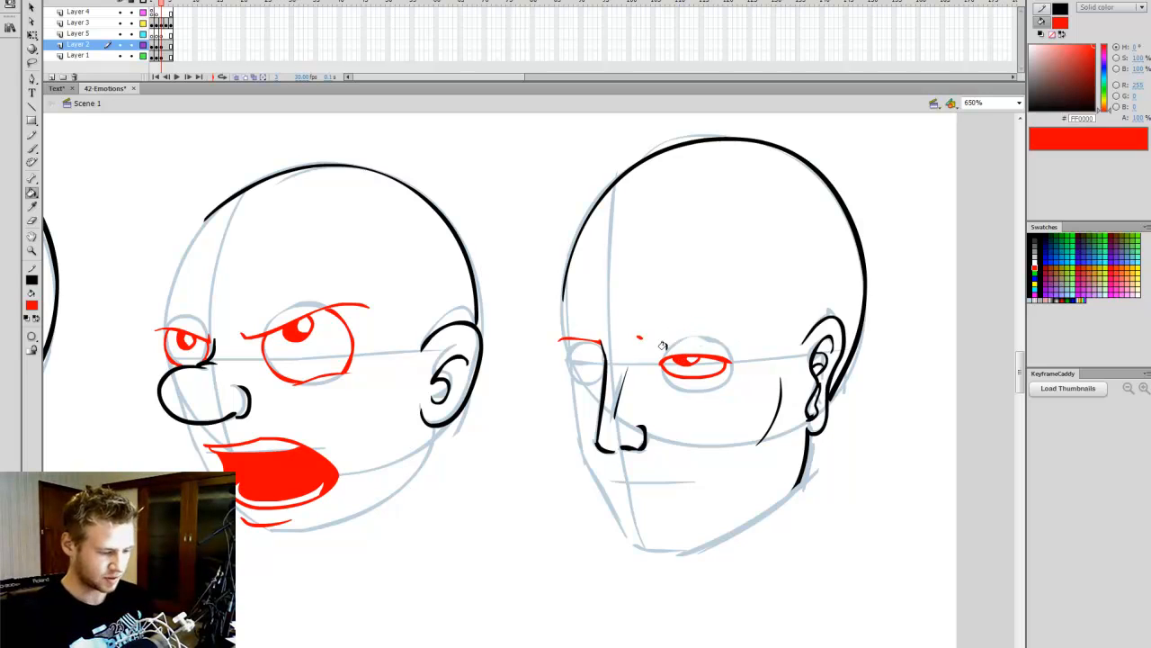
key(e)
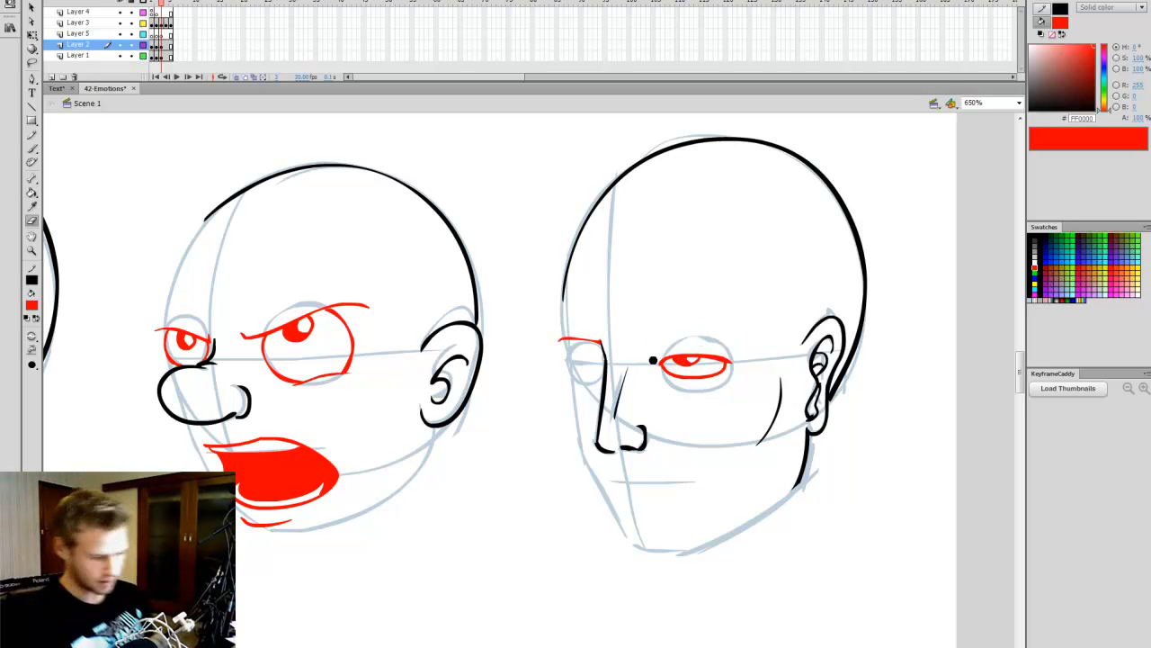
key(b)
drag(647, 345, 736, 326)
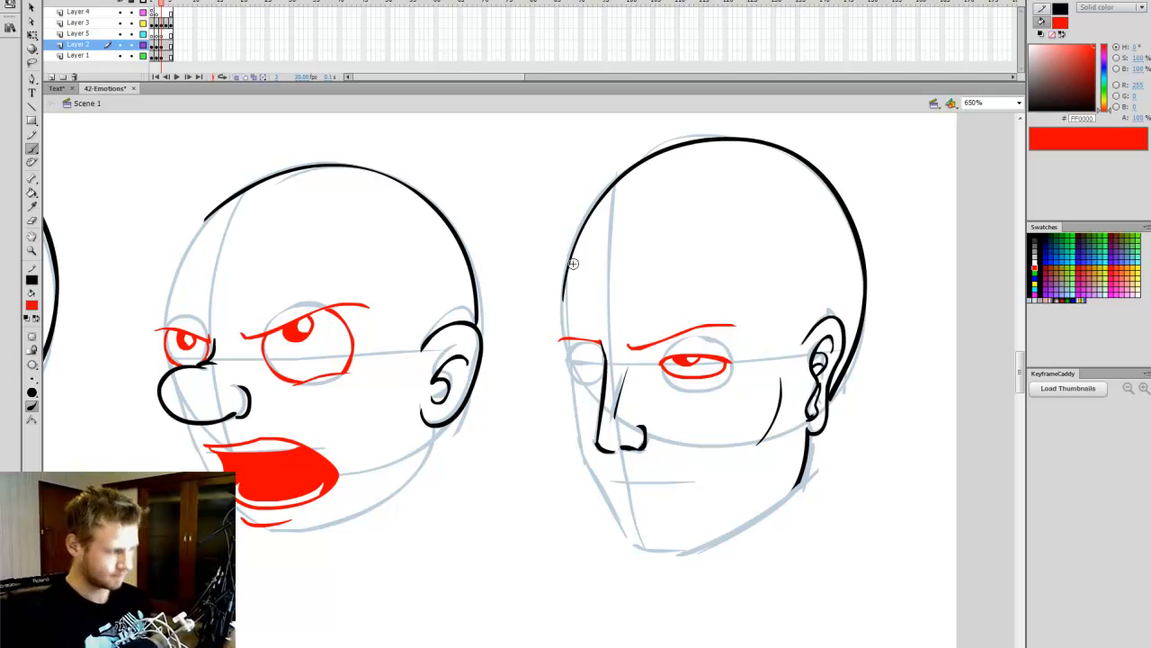
Step: Lock the sketch on Layer 1 and erase the upper lid and pupil of the angry long-nosed head's near eye
click(121, 56)
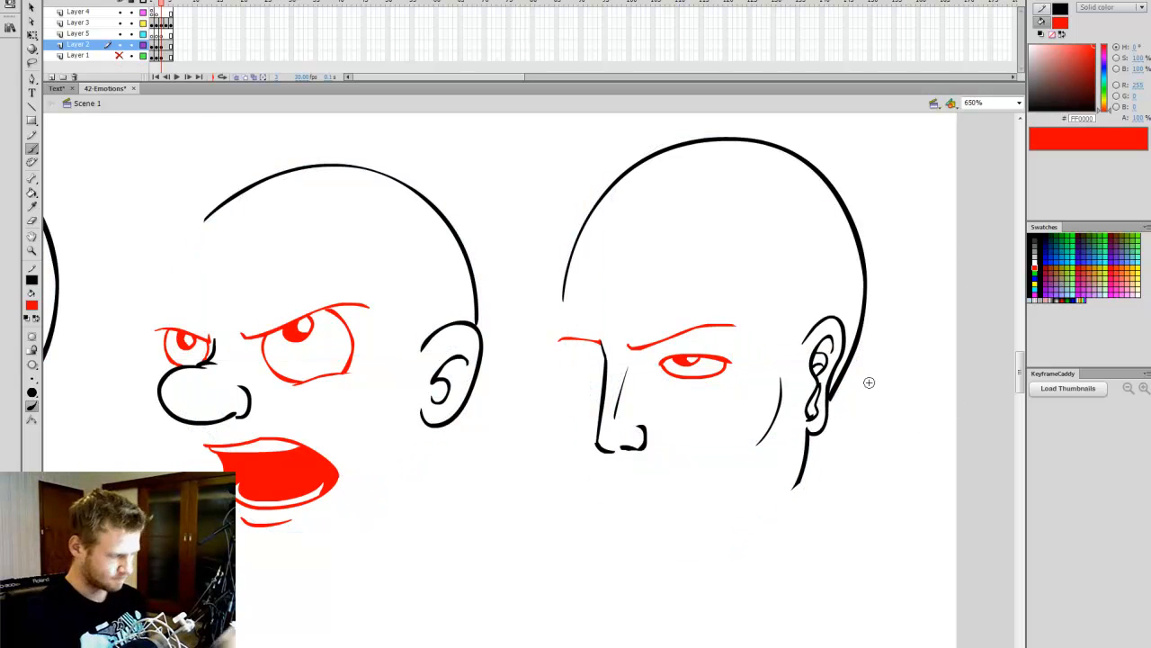
click(120, 56)
key(e)
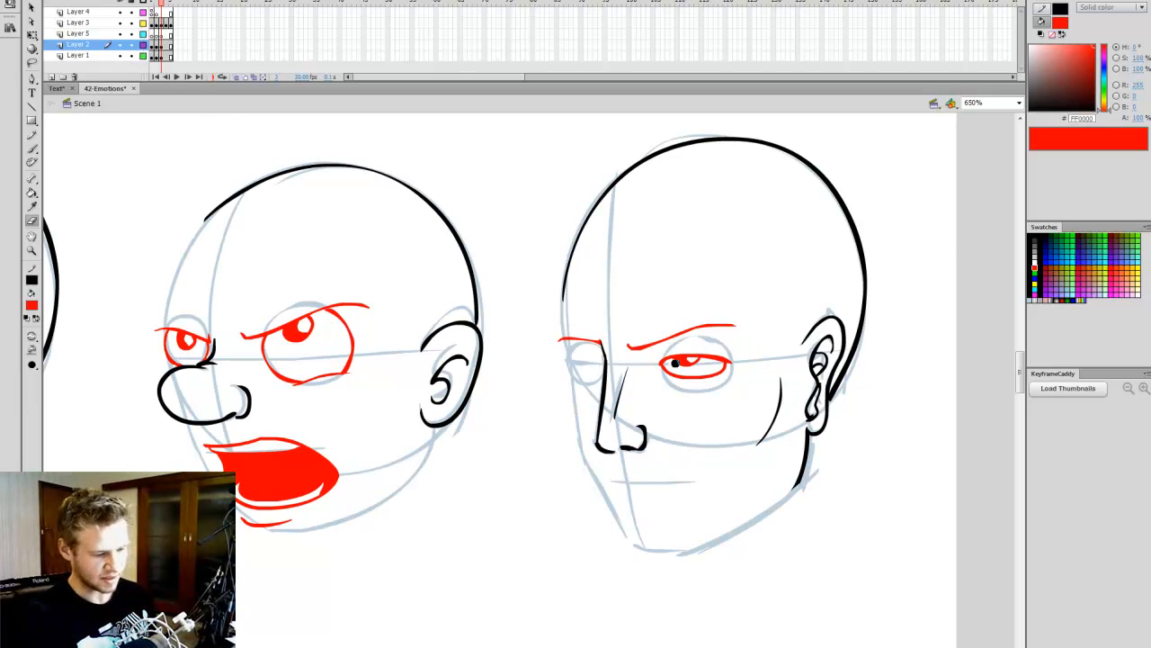
click(131, 56)
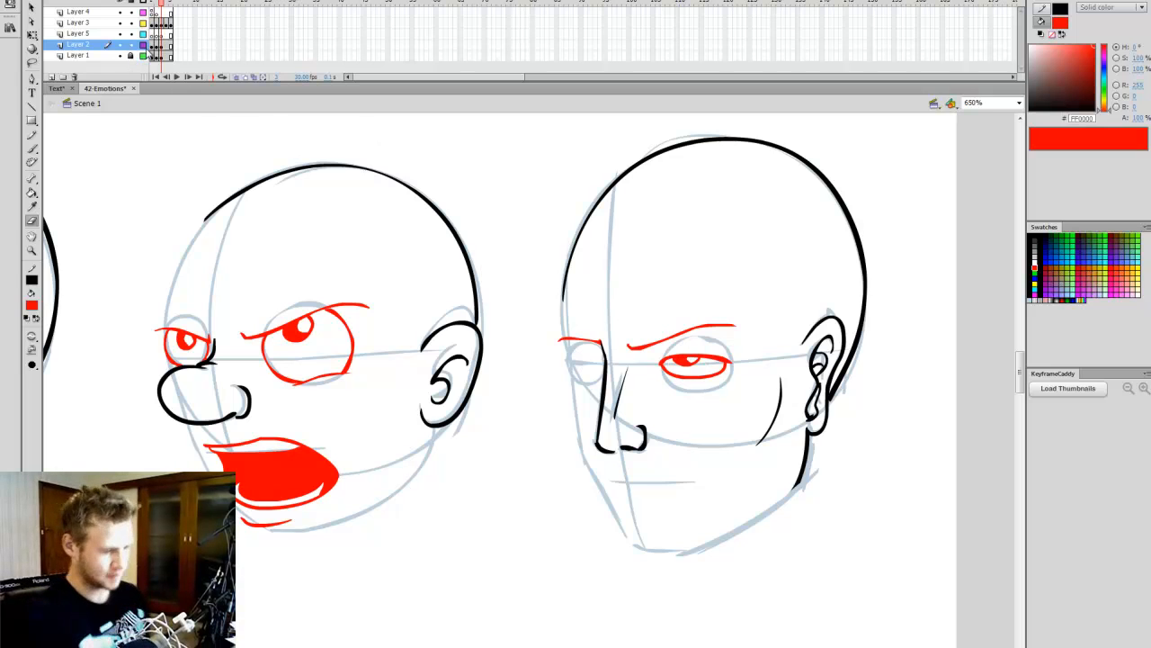
drag(668, 362, 707, 356)
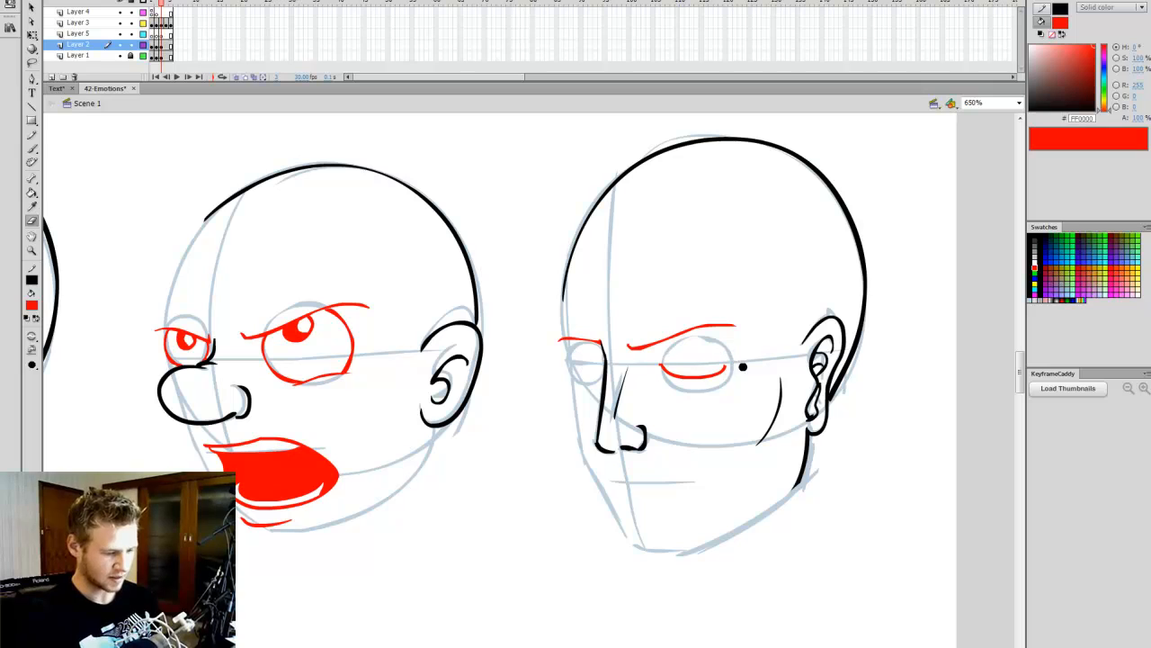
Step: Redraw the near eye with a more arched upper lid and a round, highlighted red pupil, checking it with Layer 1 hidden briefly
key(b)
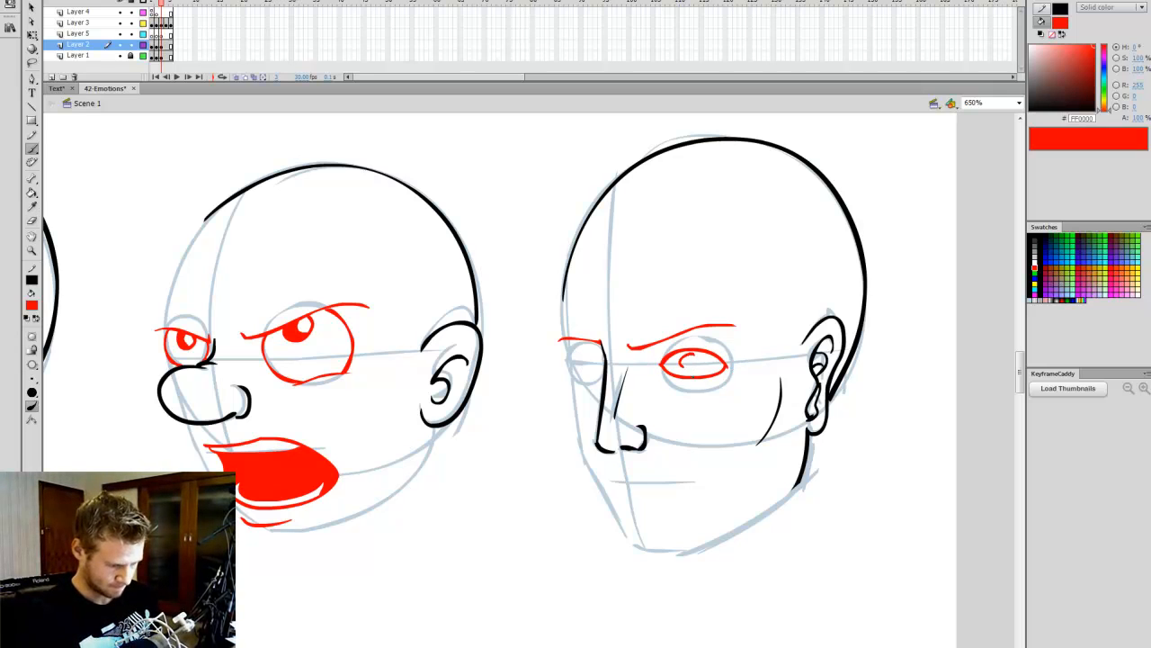
key(k)
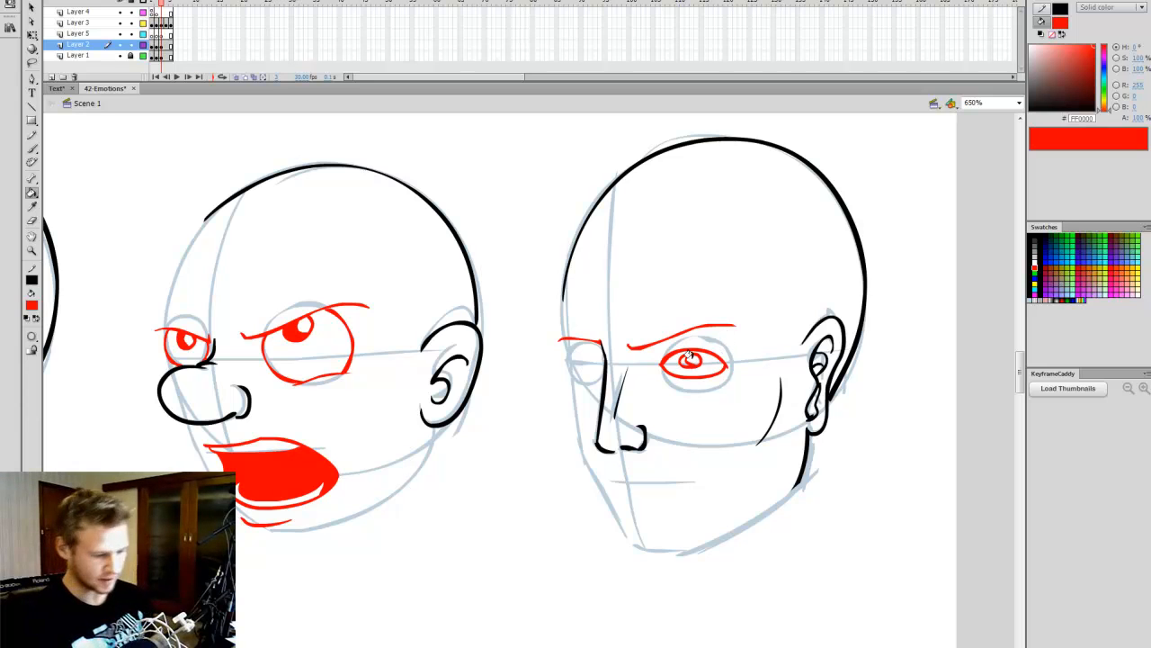
click(119, 55)
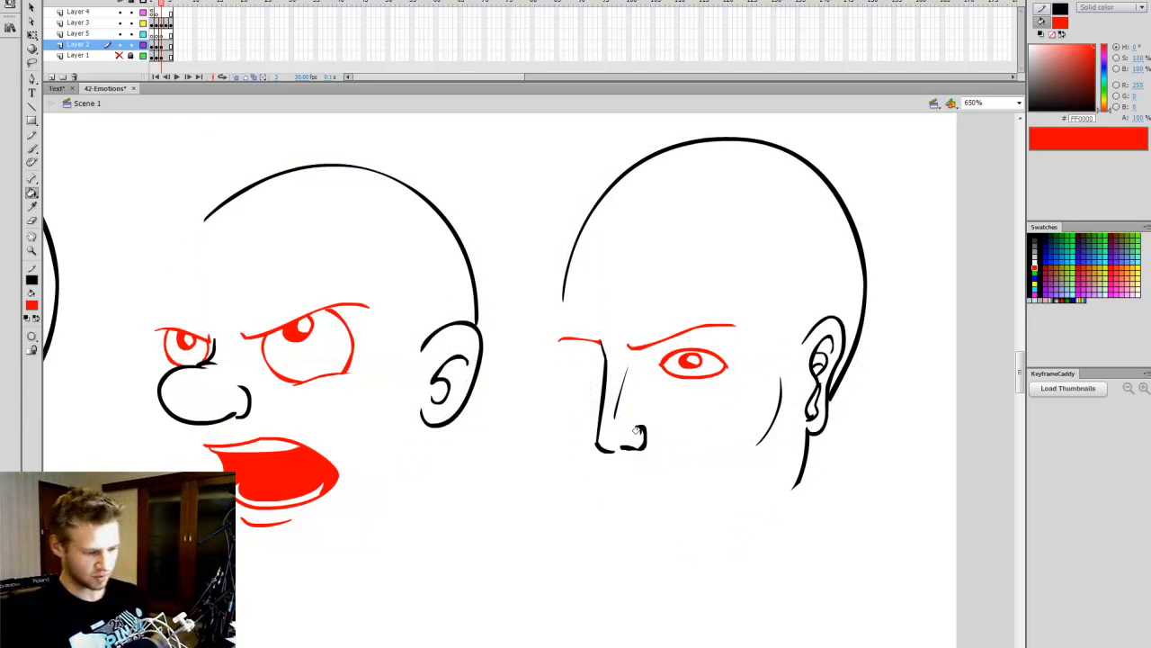
click(120, 55)
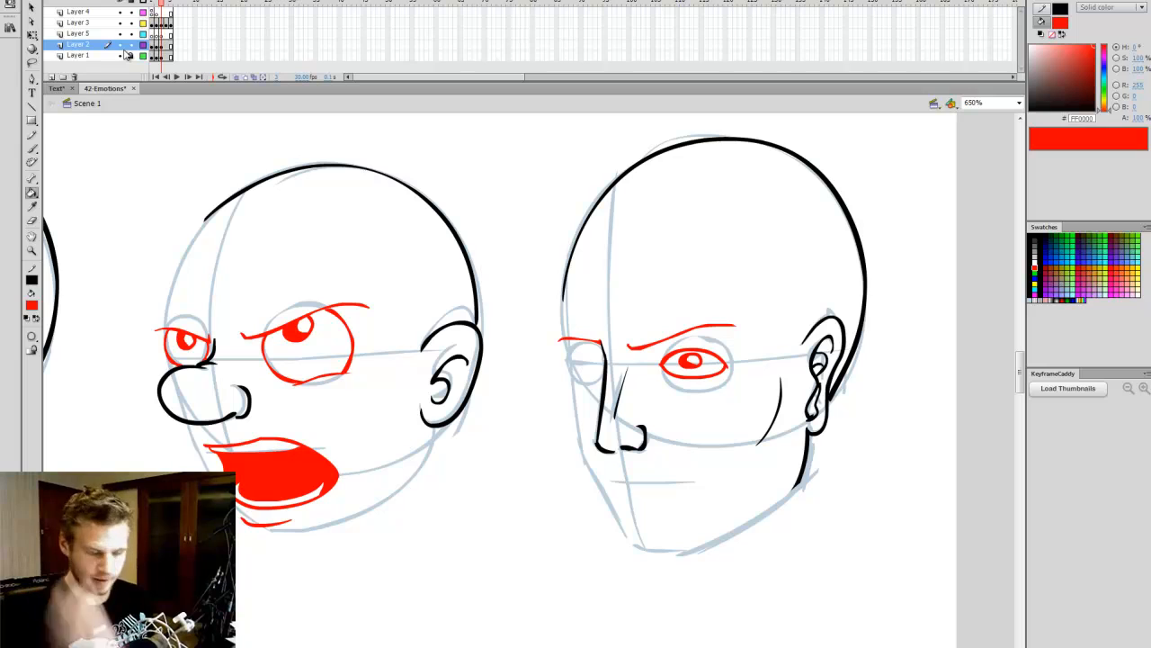
click(128, 55)
Step: Draw the far eye of the angry long-nosed head as a small oval with a highlighted pupil and fill the pupil red
key(b)
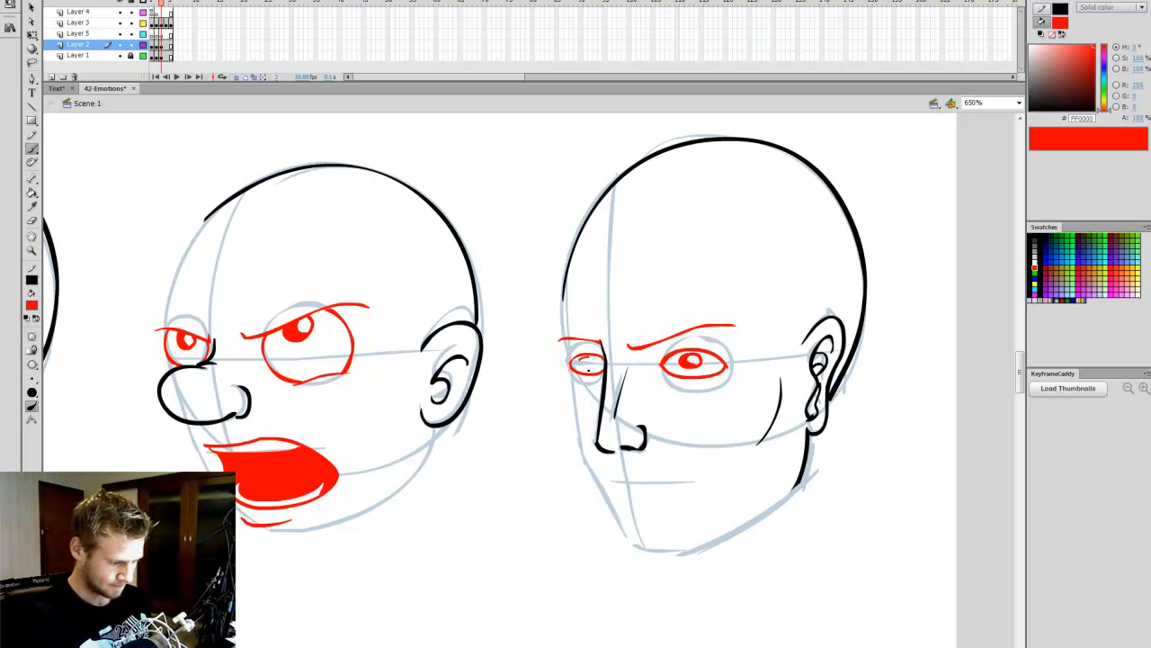
key(k)
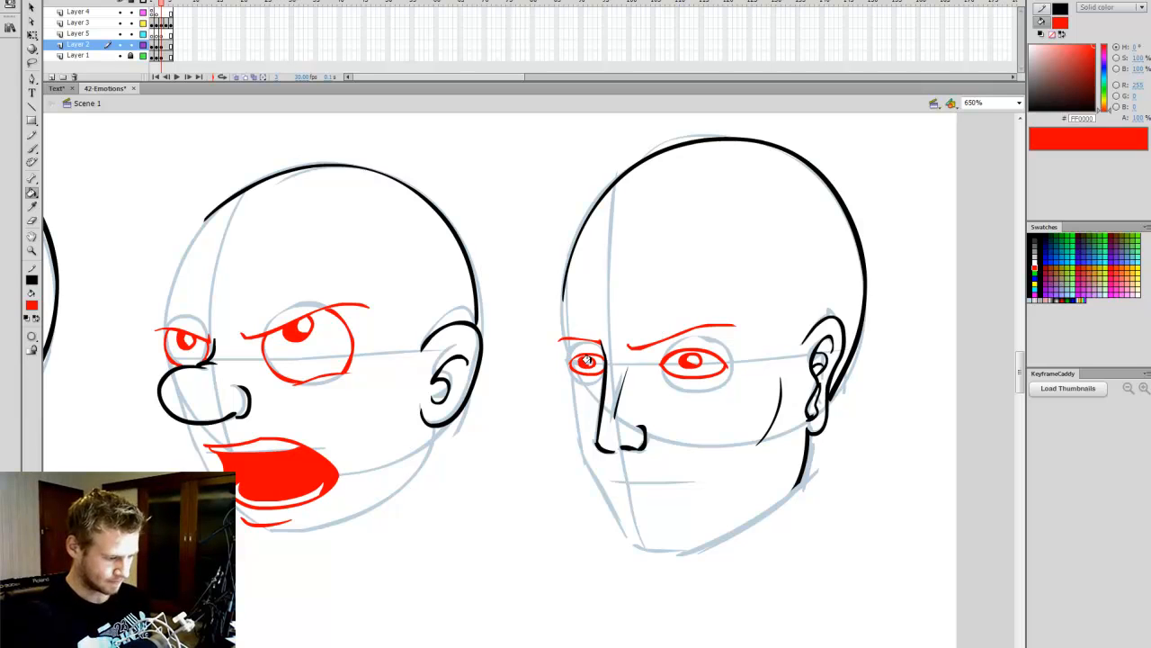
click(585, 361)
key(b)
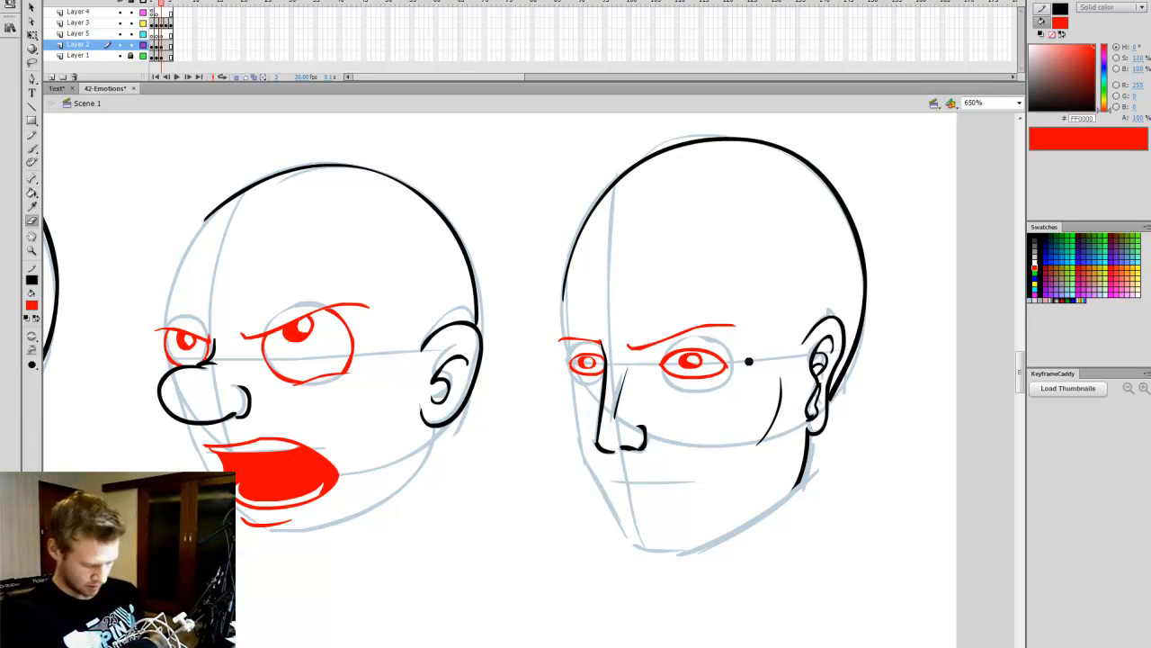
key(b)
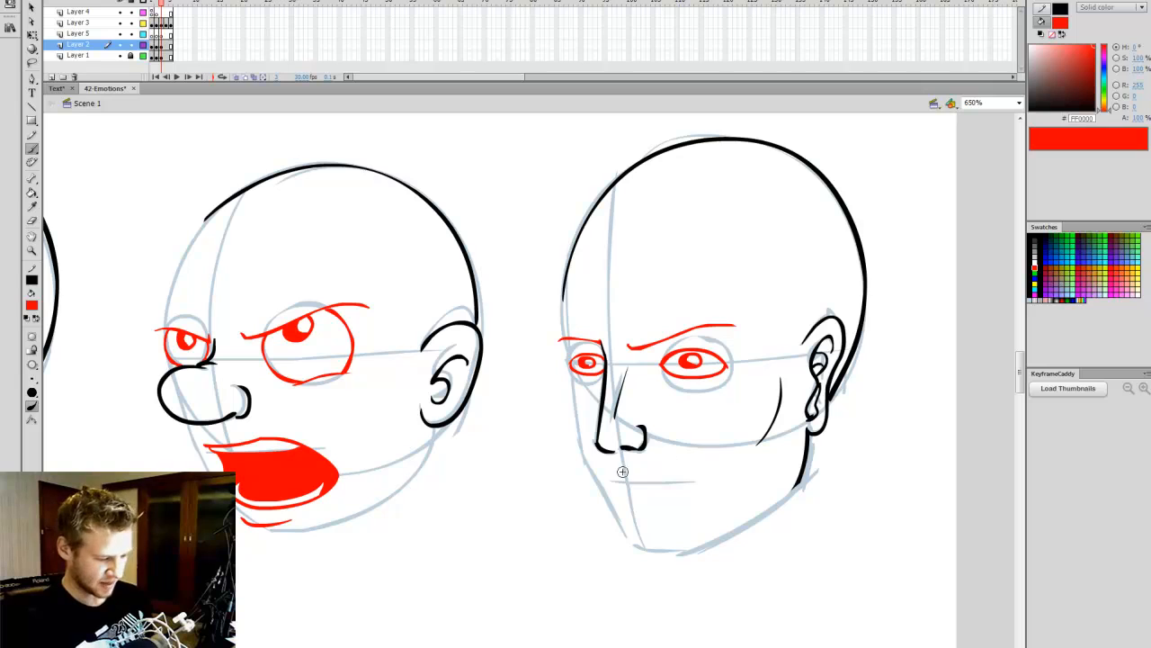
Step: Draw an open shouting mouth with teeth and tongue on the angry long-nosed head, fill its interior red, and add a chin line below
mouse_move(683, 471)
mouse_down()
mouse_move(626, 487)
mouse_move(710, 484)
mouse_move(626, 481)
mouse_up()
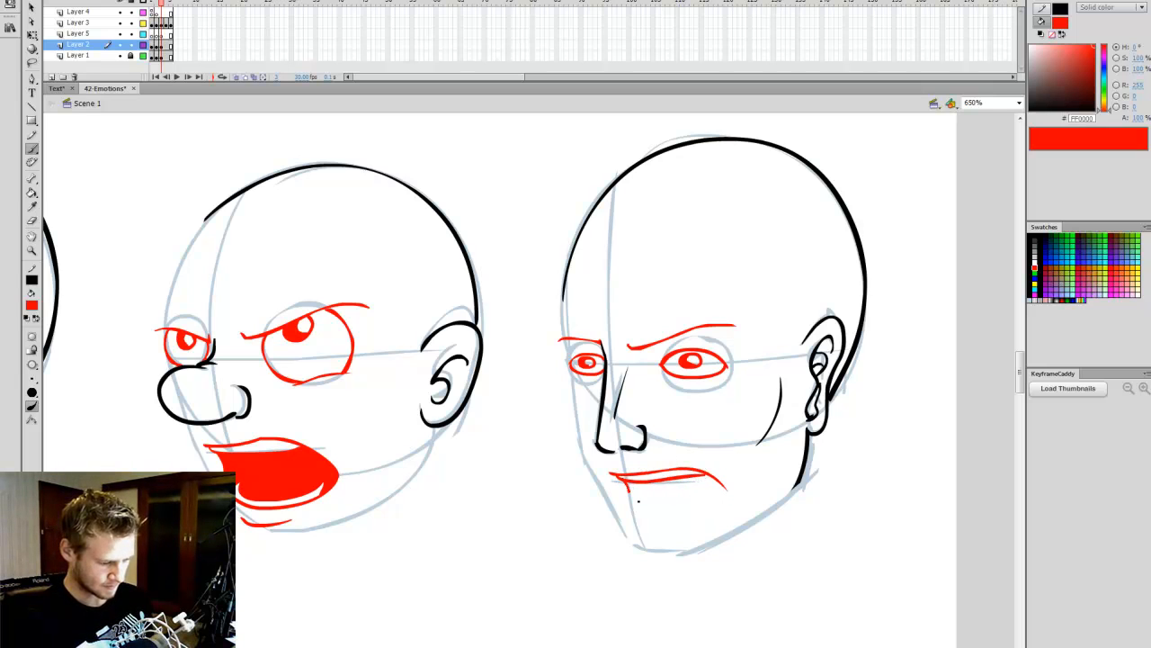
drag(714, 477, 729, 491)
key(e)
key(b)
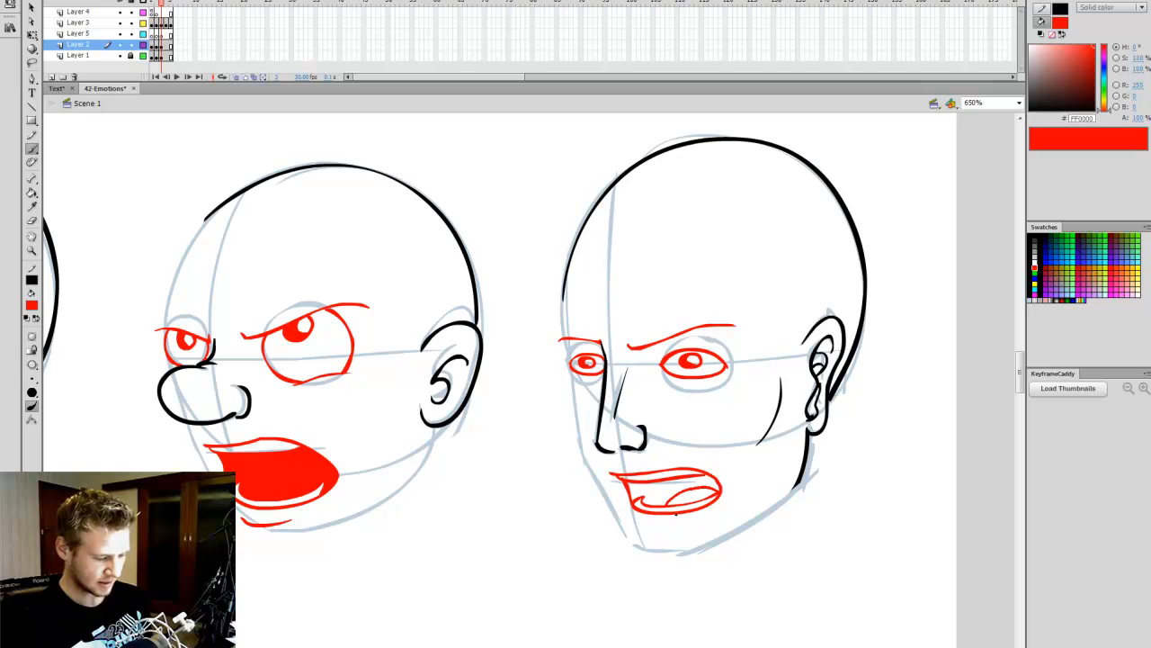
key(k)
click(675, 493)
key(b)
drag(640, 527, 691, 522)
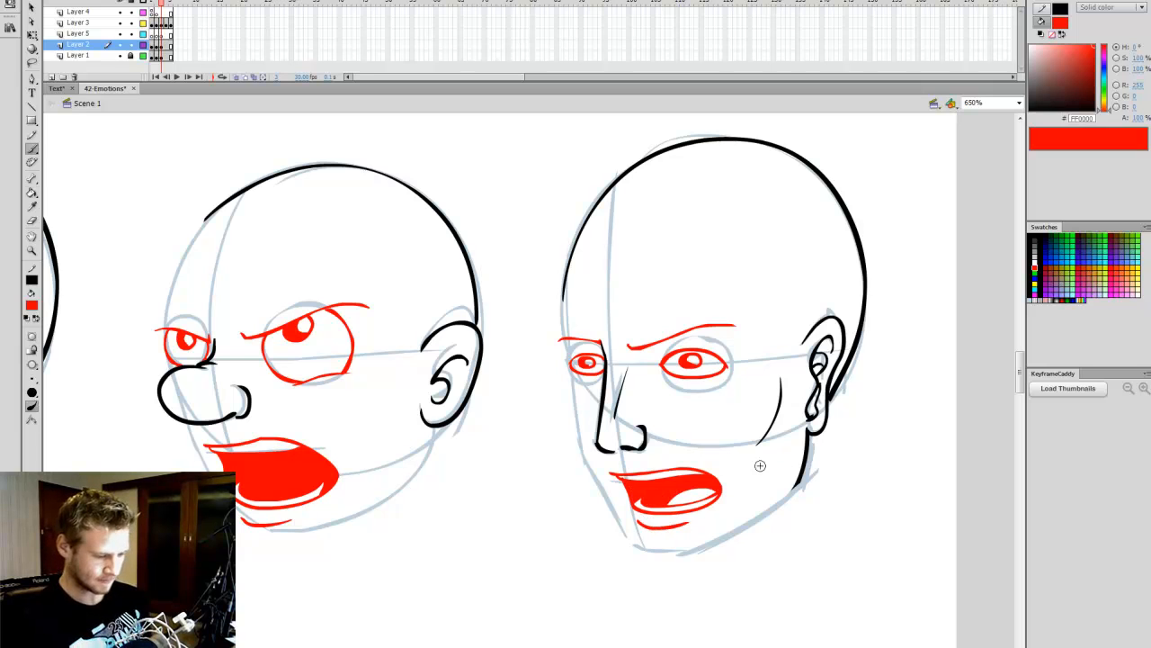
Step: Shift the mouth and chin line of the angry long-nosed head slightly up and towards the face's far side, then check without the sketch layer
key(q)
click(690, 492)
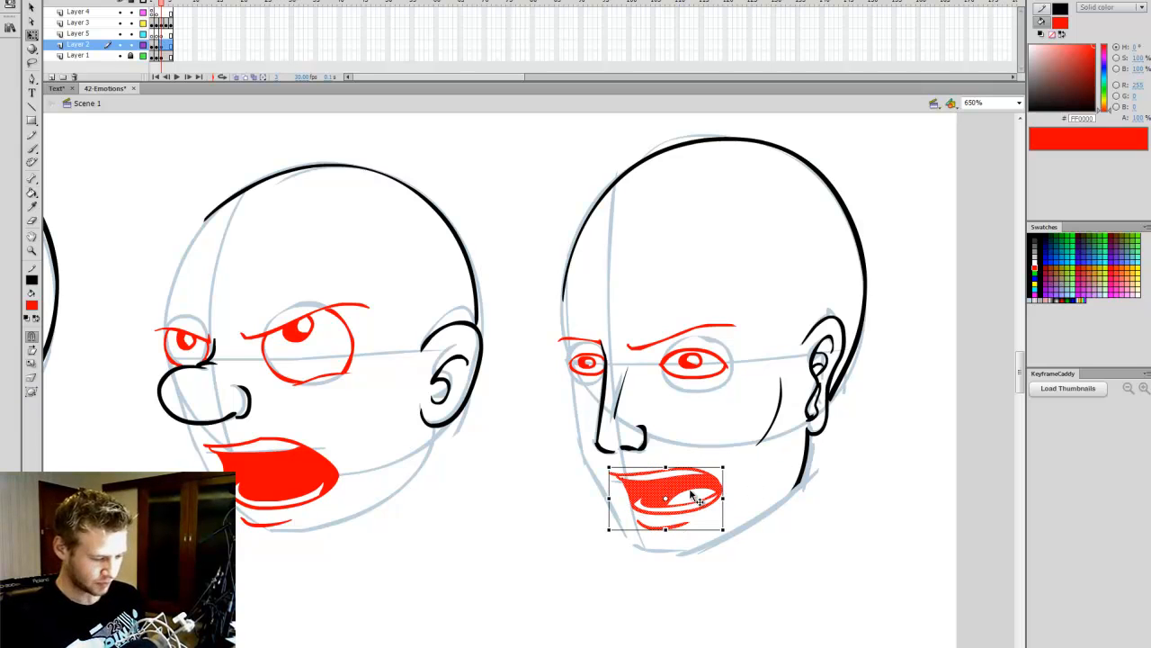
drag(695, 498, 689, 493)
click(749, 482)
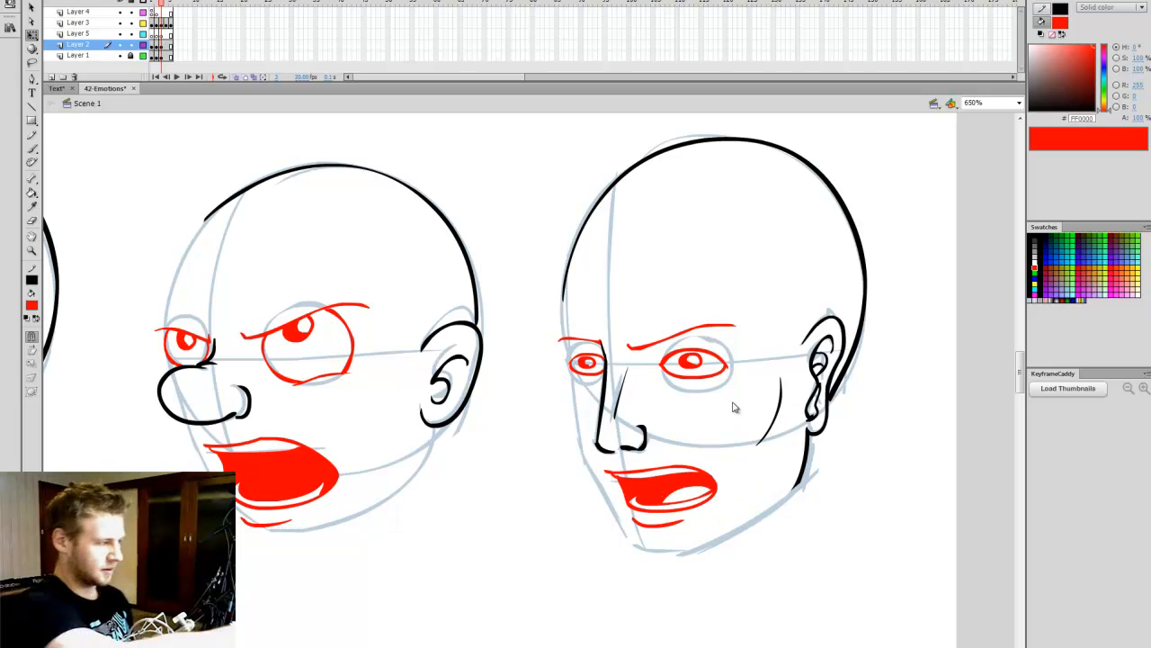
click(119, 56)
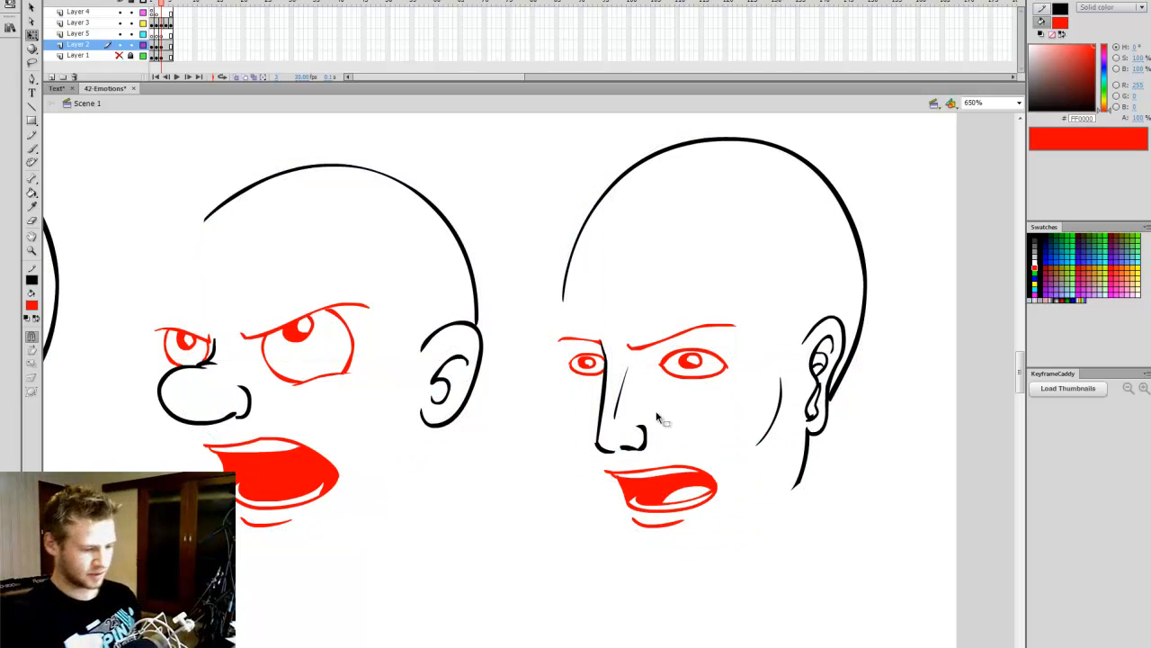
click(120, 56)
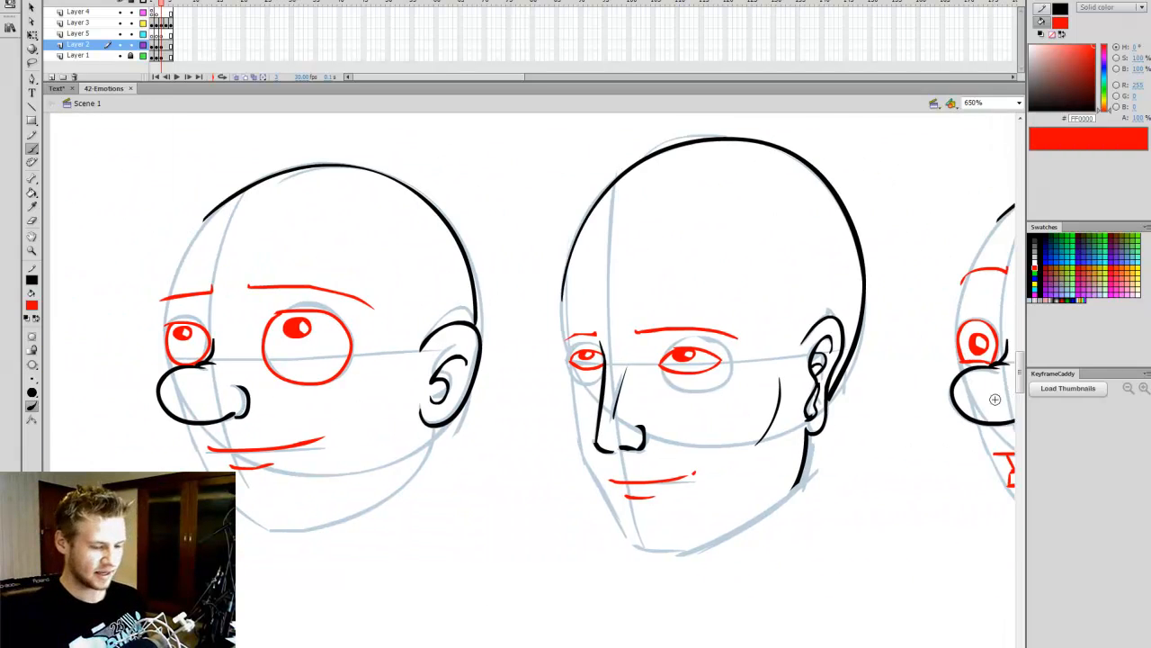
Step: Go to the blank pair of template heads labelled Sad
drag(1020, 373, 1019, 423)
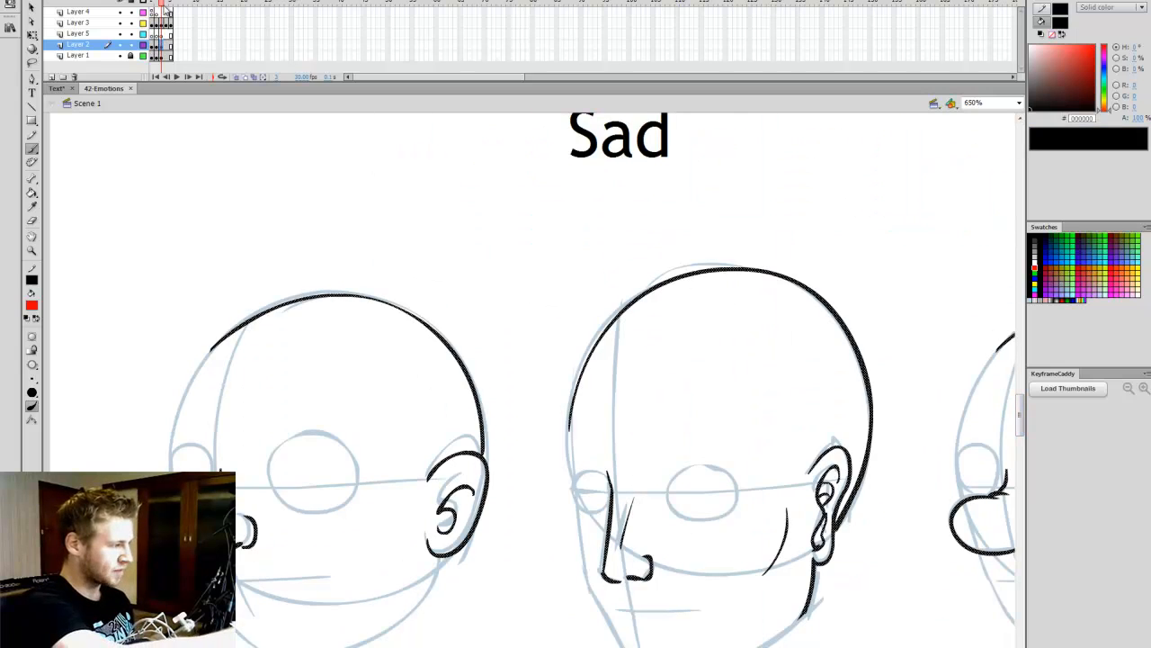
scroll(1020, 412, down, 2)
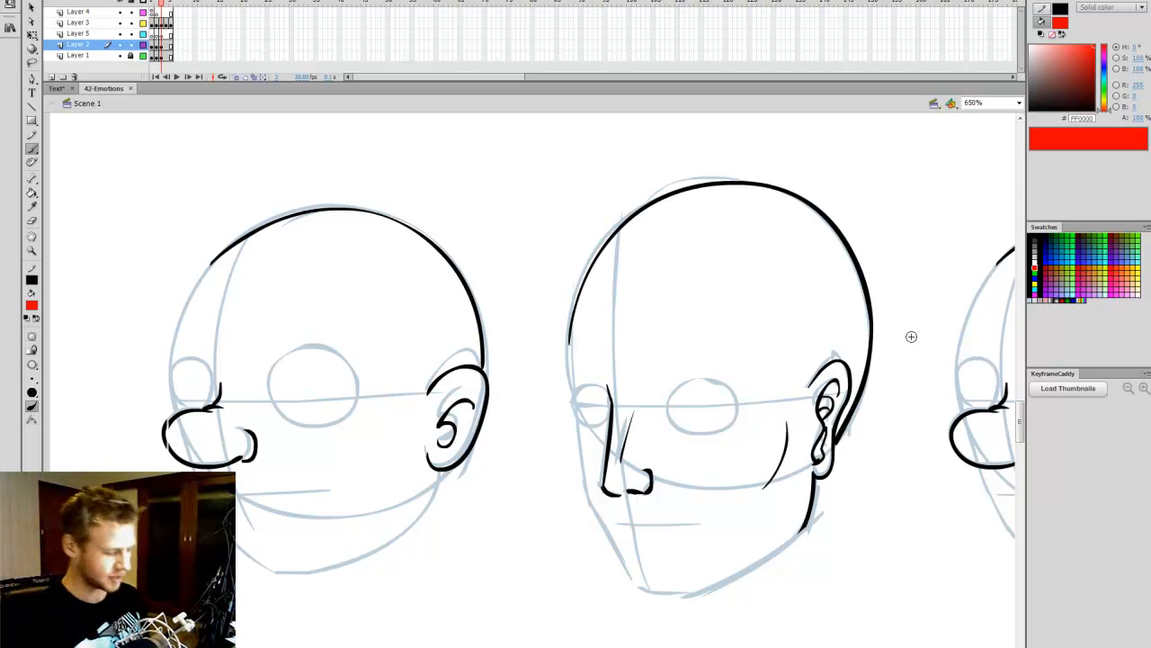
scroll(533, 355, left, 1)
mouse_move(378, 315)
mouse_down()
mouse_move(311, 348)
mouse_move(271, 394)
mouse_move(283, 367)
mouse_up()
key(b)
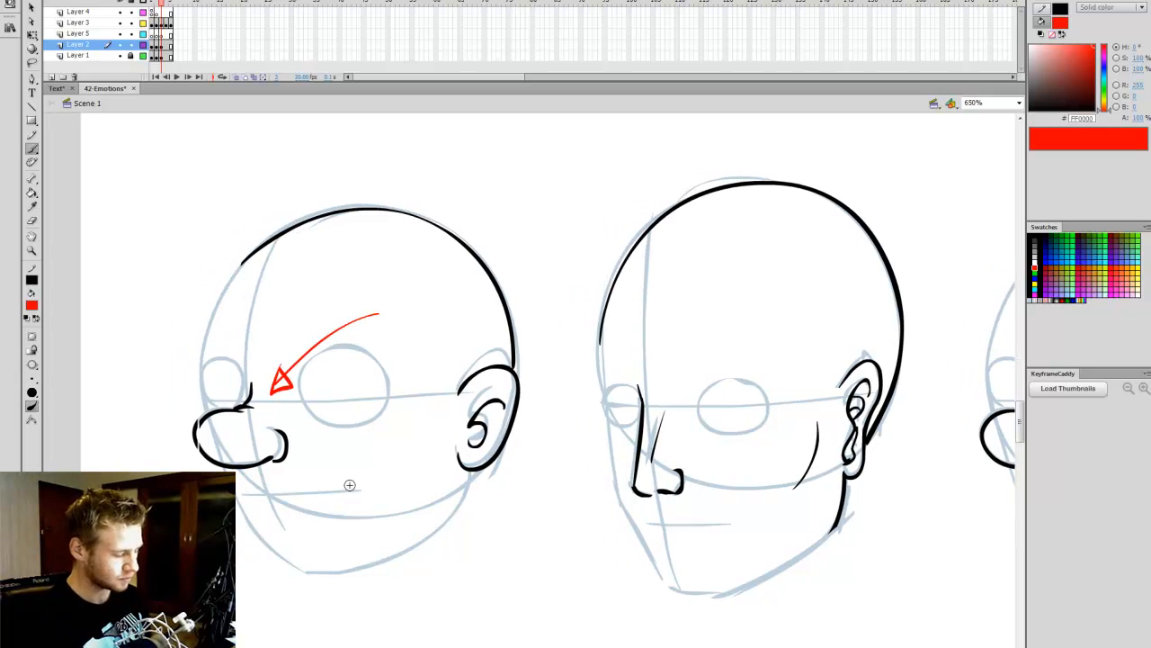
mouse_move(335, 487)
mouse_down()
mouse_move(256, 474)
mouse_move(268, 470)
mouse_up()
key(ctrl+z)
key(ctrl+z)
key(ctrl+z)
key(ctrl+z)
key(ctrl+z)
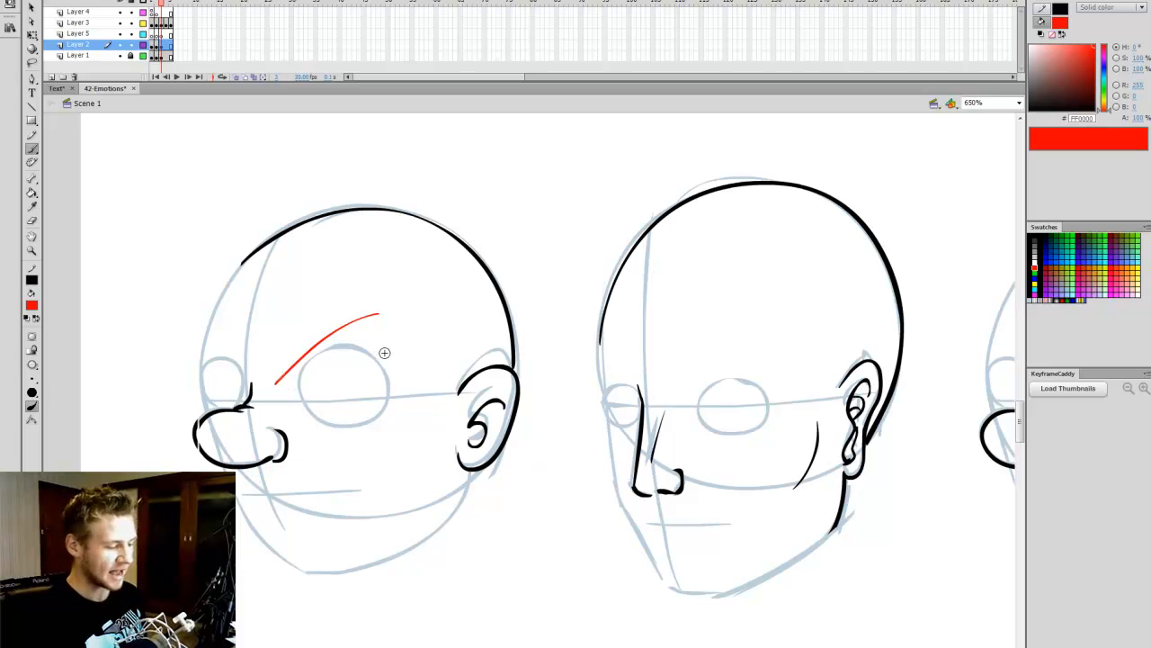
key(ctrl+z)
mouse_move(1022, 419)
mouse_down()
mouse_move(1021, 400)
mouse_move(1022, 421)
mouse_up()
mouse_move(401, 368)
mouse_down()
mouse_move(329, 364)
mouse_move(292, 339)
mouse_move(292, 351)
mouse_up()
mouse_move(387, 478)
mouse_down()
mouse_move(299, 496)
mouse_move(323, 500)
mouse_up()
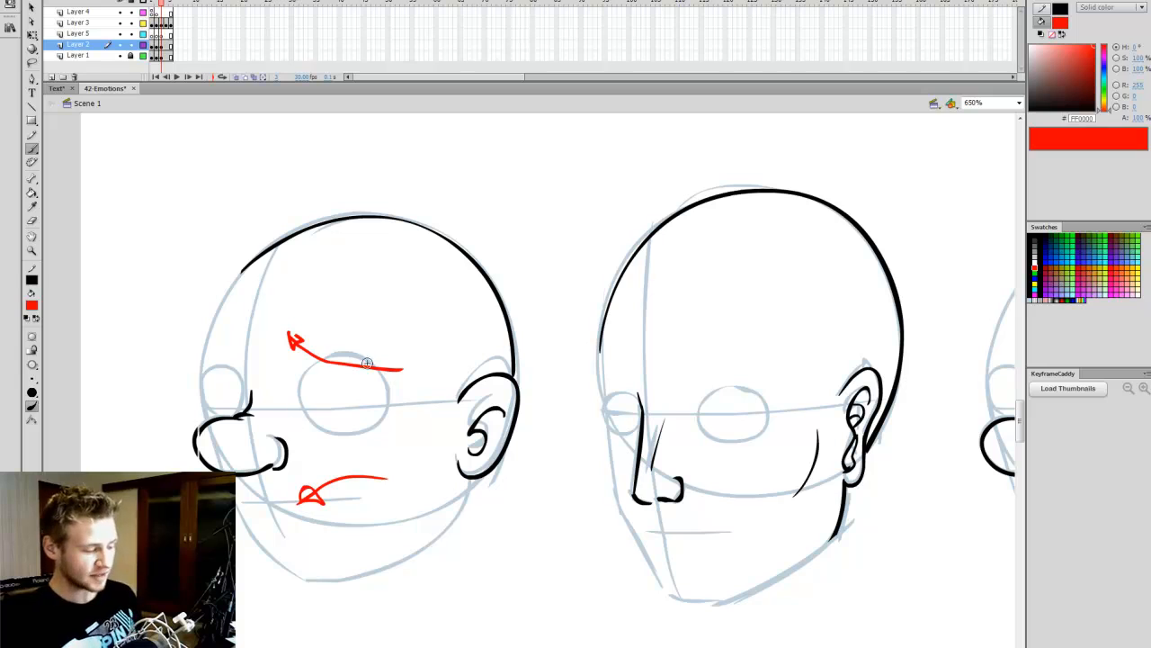
key(ctrl+z)
key(ctrl+z)
key(ctrl+z)
key(ctrl+z)
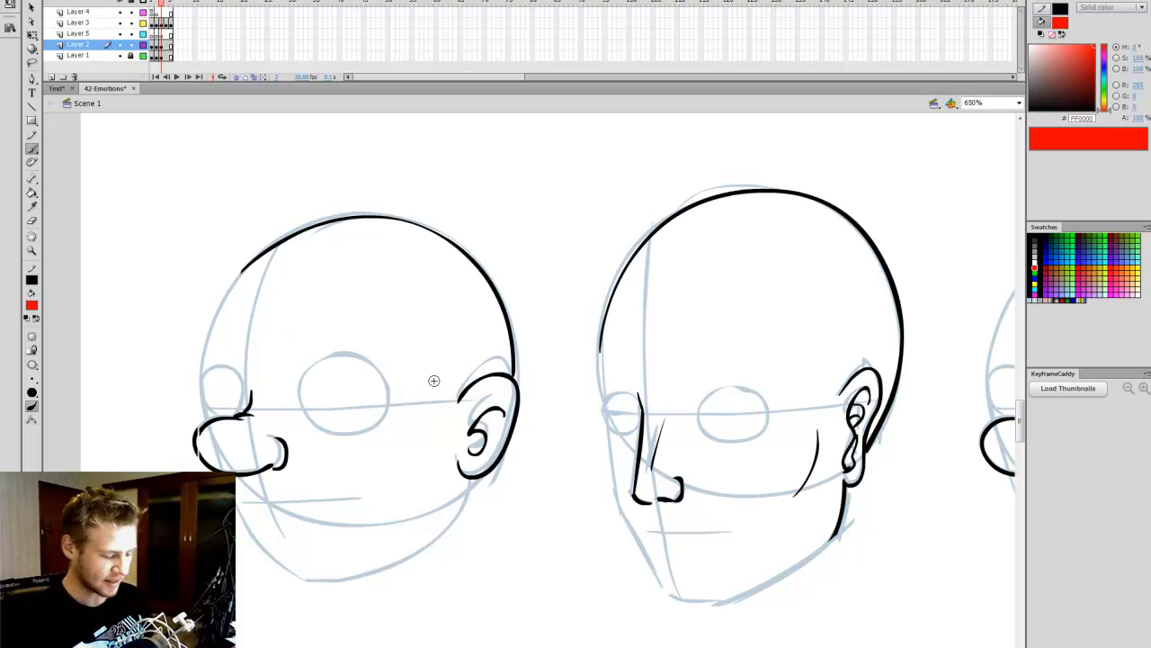
drag(463, 646, 459, 645)
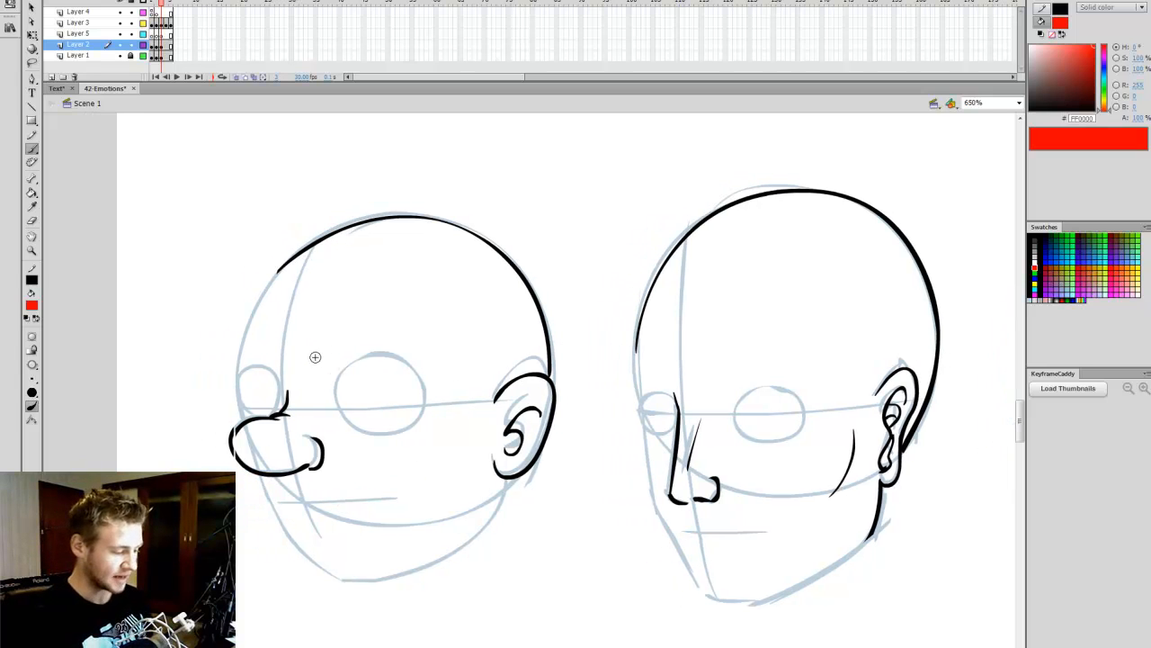
Step: Draw brows rising towards the nose and droopy eye outlines on the round-nosed Sad head
mouse_move(327, 362)
mouse_down()
mouse_move(368, 378)
mouse_move(450, 375)
mouse_up()
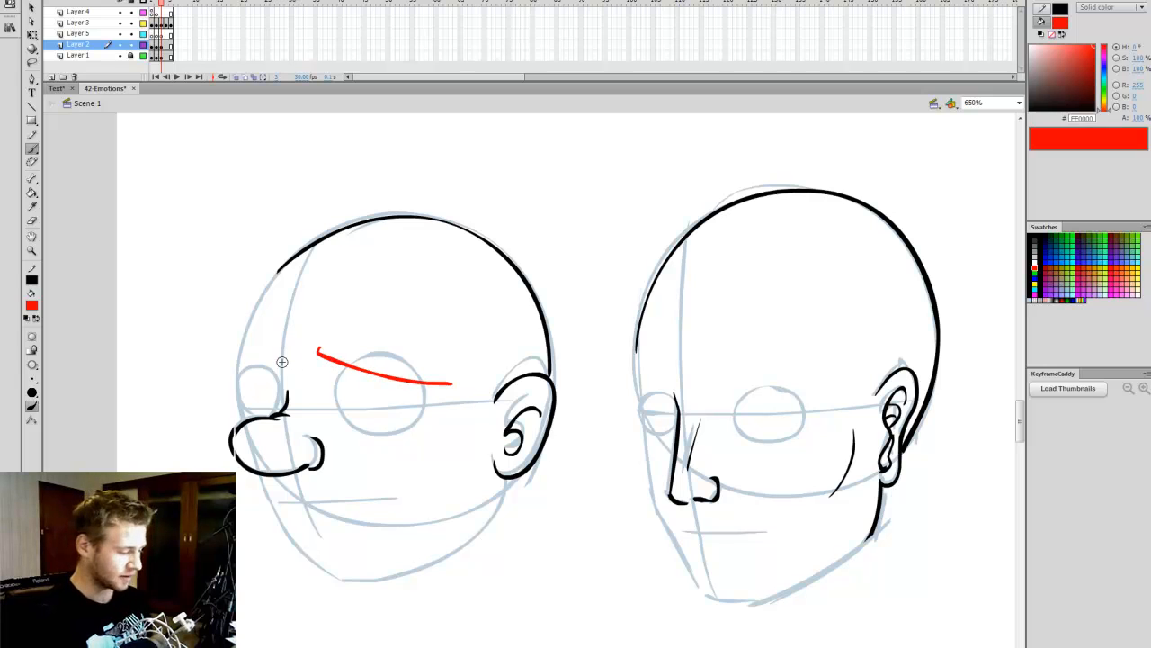
mouse_move(286, 358)
mouse_down()
mouse_move(290, 368)
mouse_move(232, 386)
mouse_up()
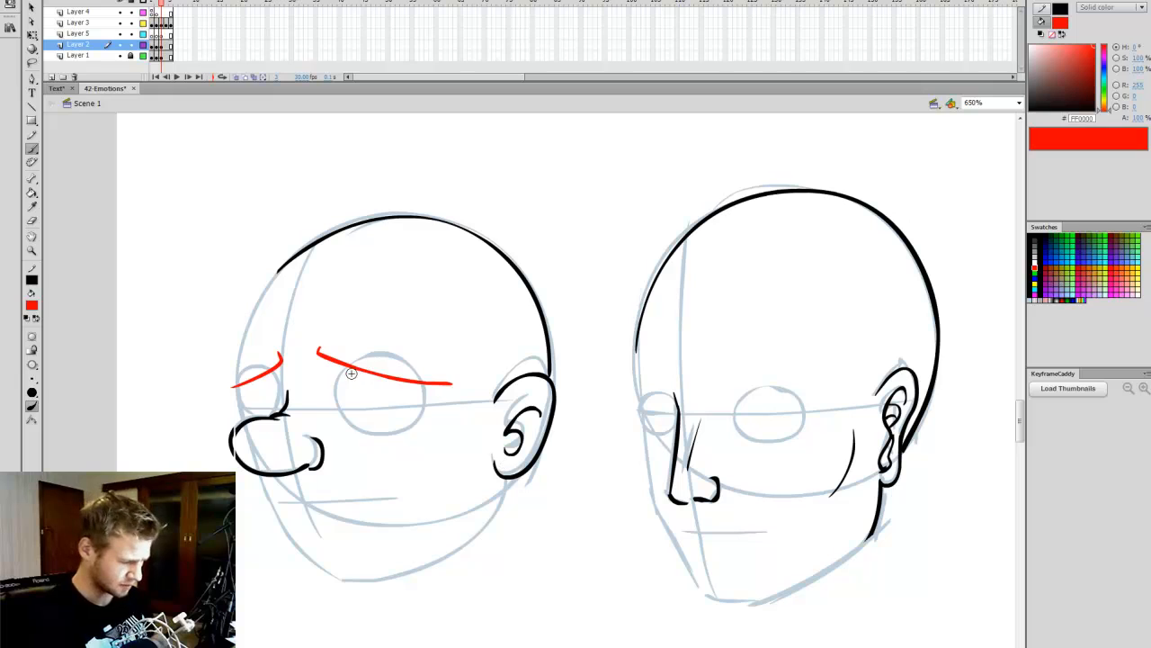
drag(348, 411, 359, 429)
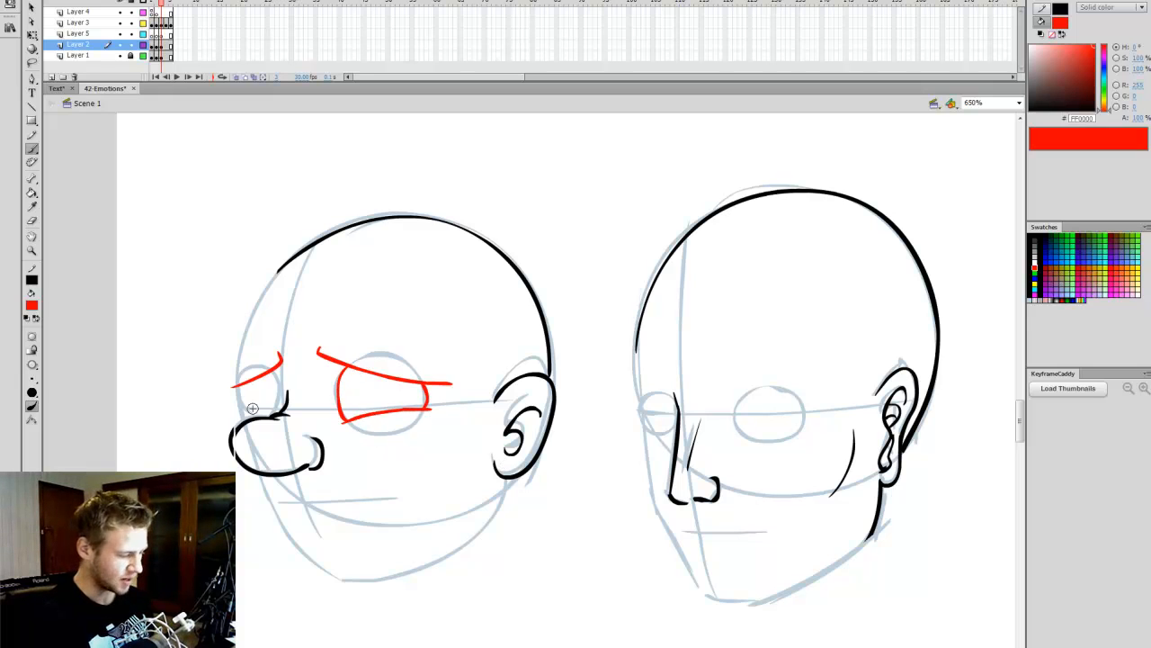
drag(241, 404, 275, 406)
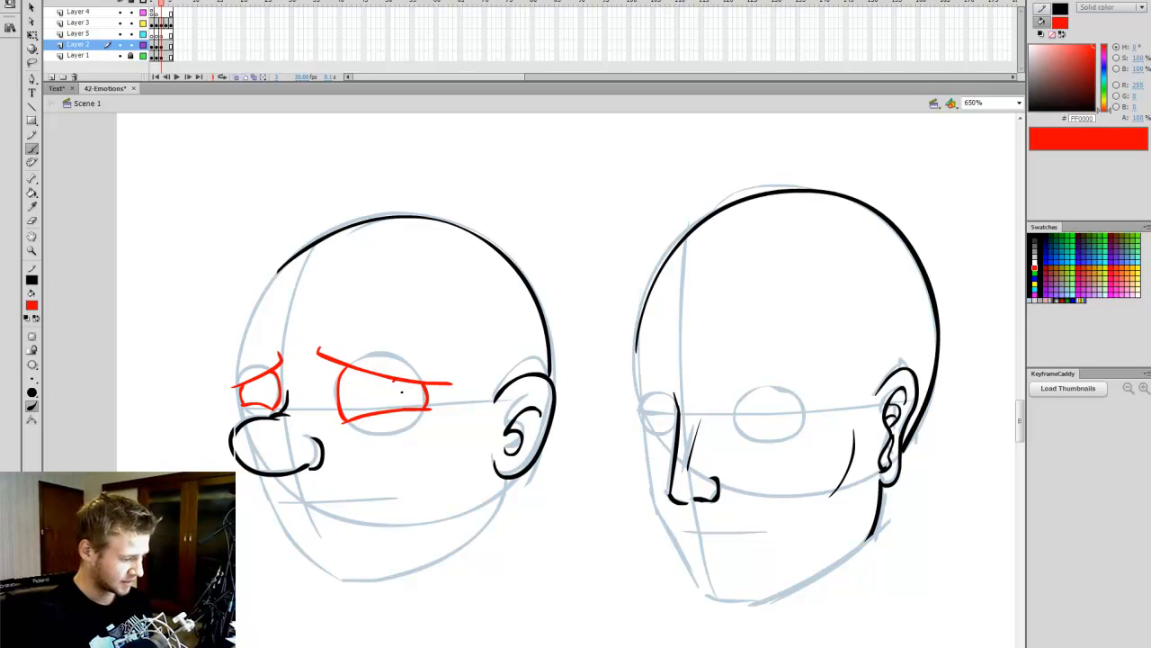
Step: Draw small highlighted pupils under the upper lids of both eyes on the round-nosed Sad head and fill them red
click(409, 391)
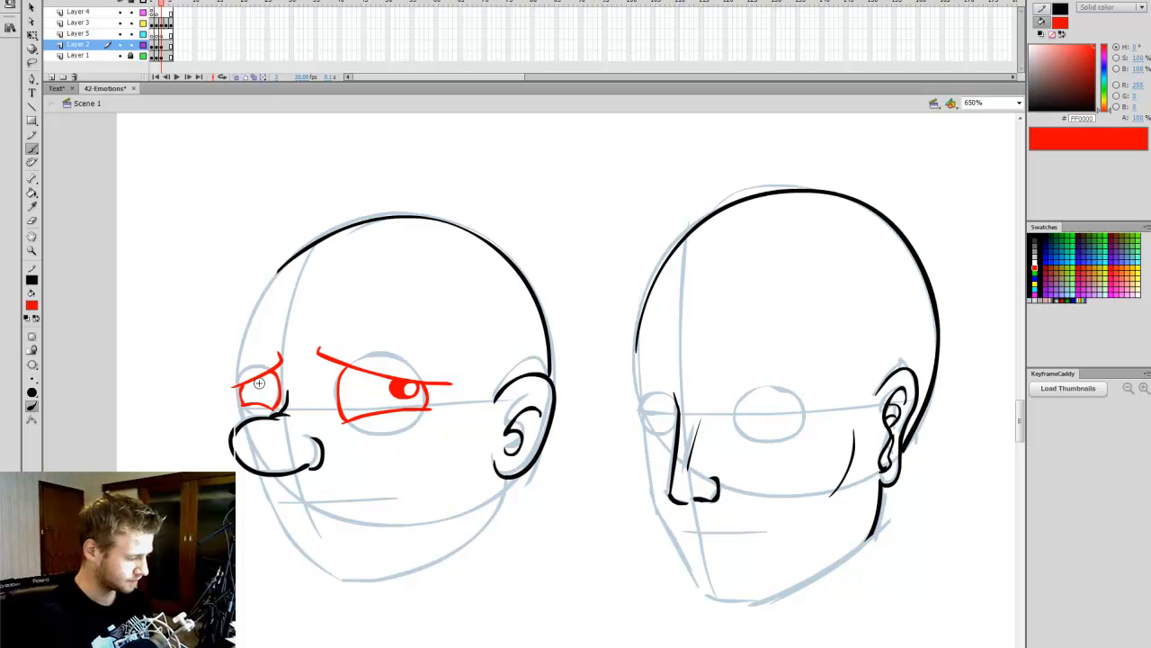
key(k)
click(268, 389)
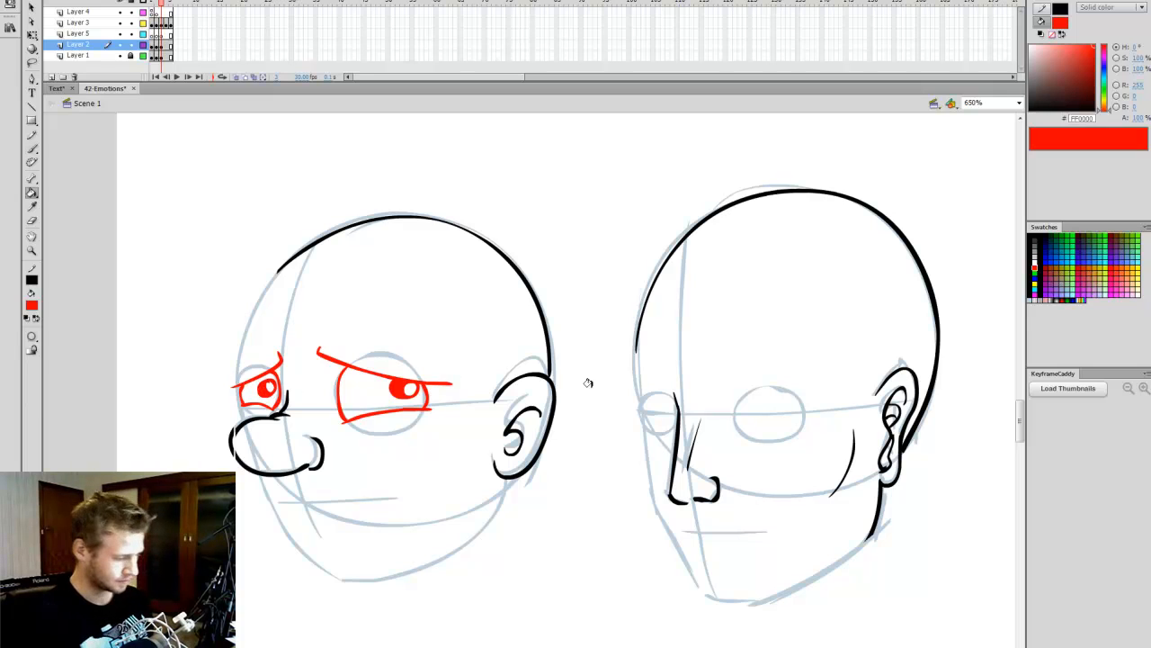
Step: Draw a downturned mouth with a short lower-lip line on the round-nosed Sad head
key(b)
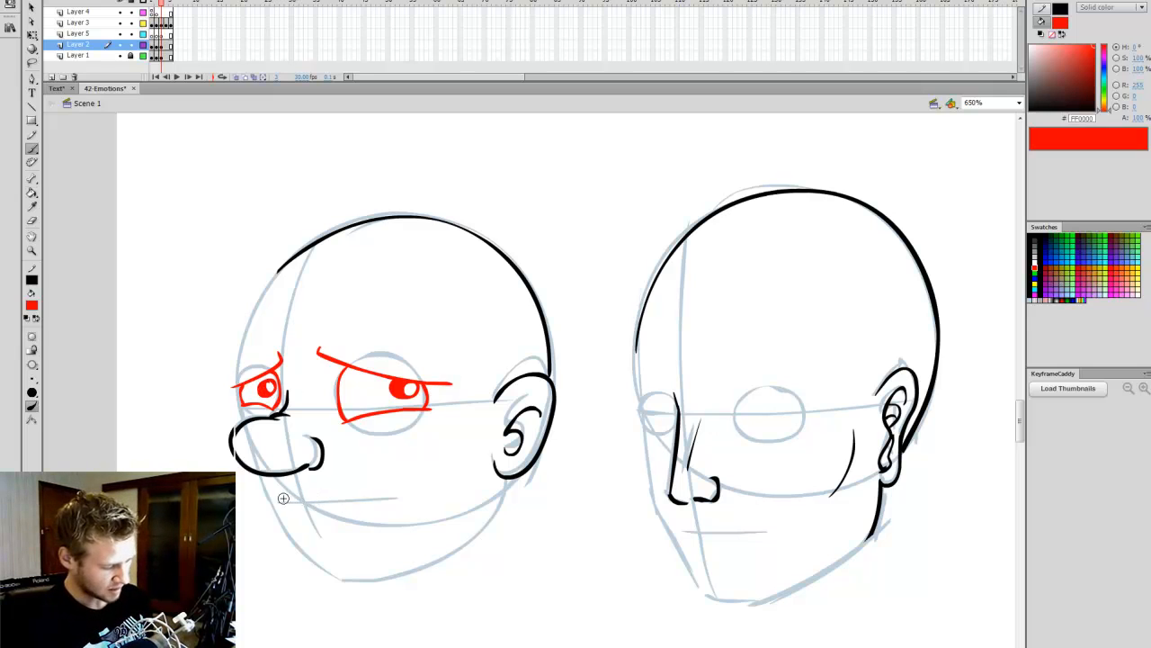
mouse_move(333, 494)
mouse_down()
mouse_move(382, 481)
mouse_move(291, 514)
mouse_move(315, 514)
mouse_up()
key(ctrl+z)
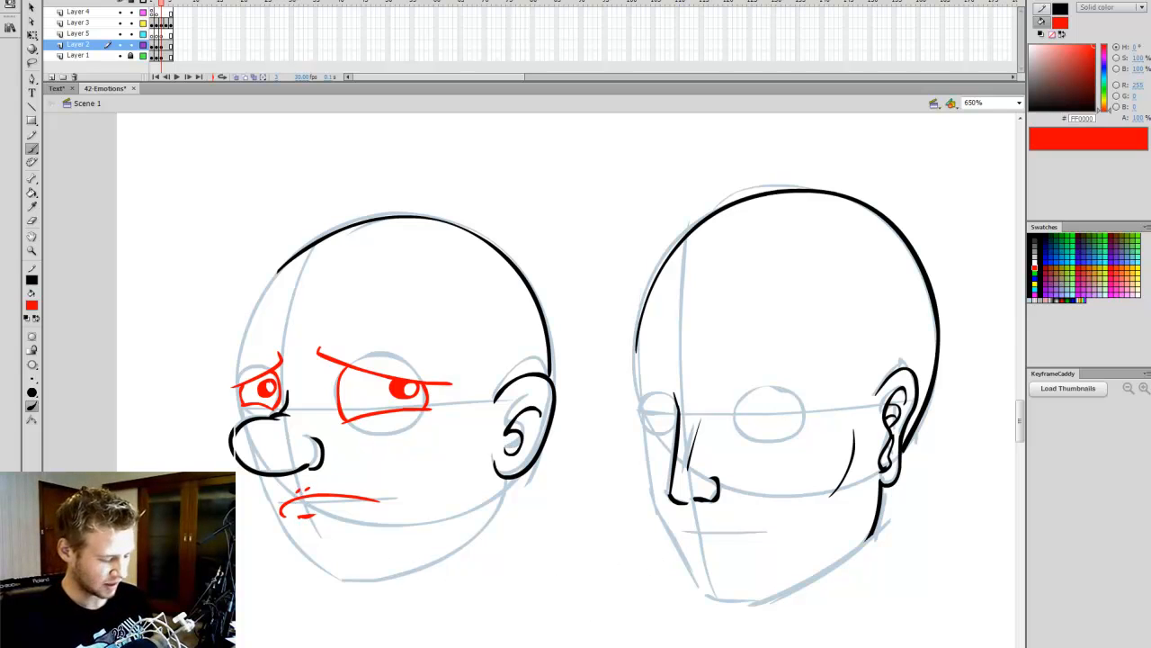
Step: Draw the near brow sloping up towards the nose and narrow outlines for both eyes on the long-nosed Sad head
drag(850, 433, 706, 434)
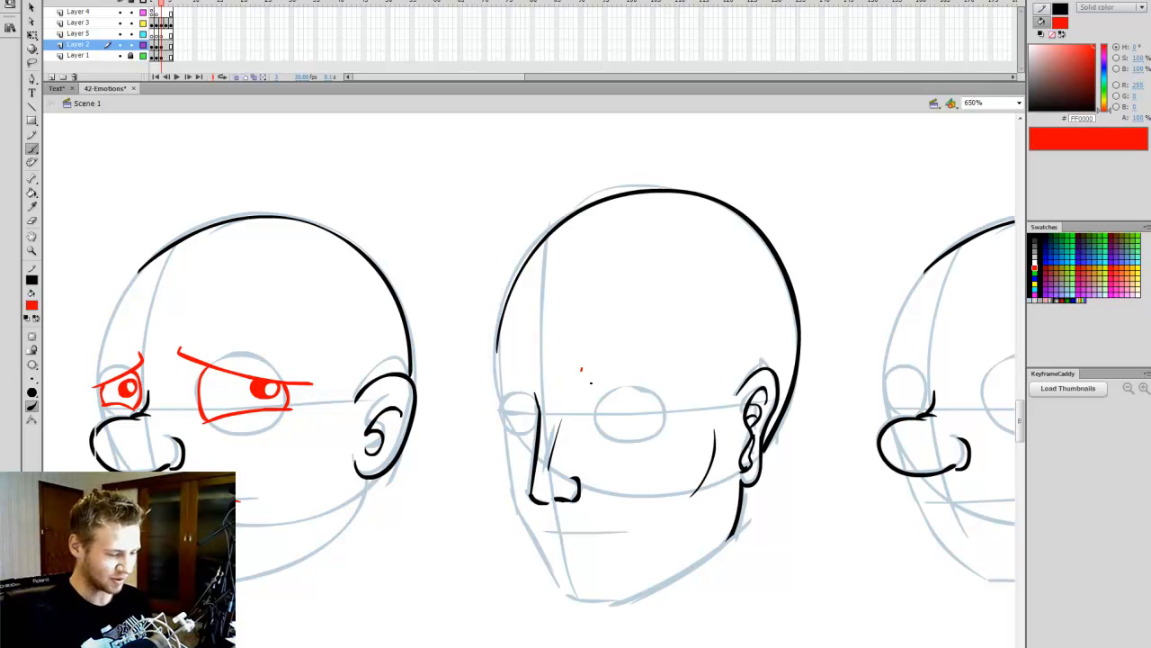
drag(591, 383, 684, 387)
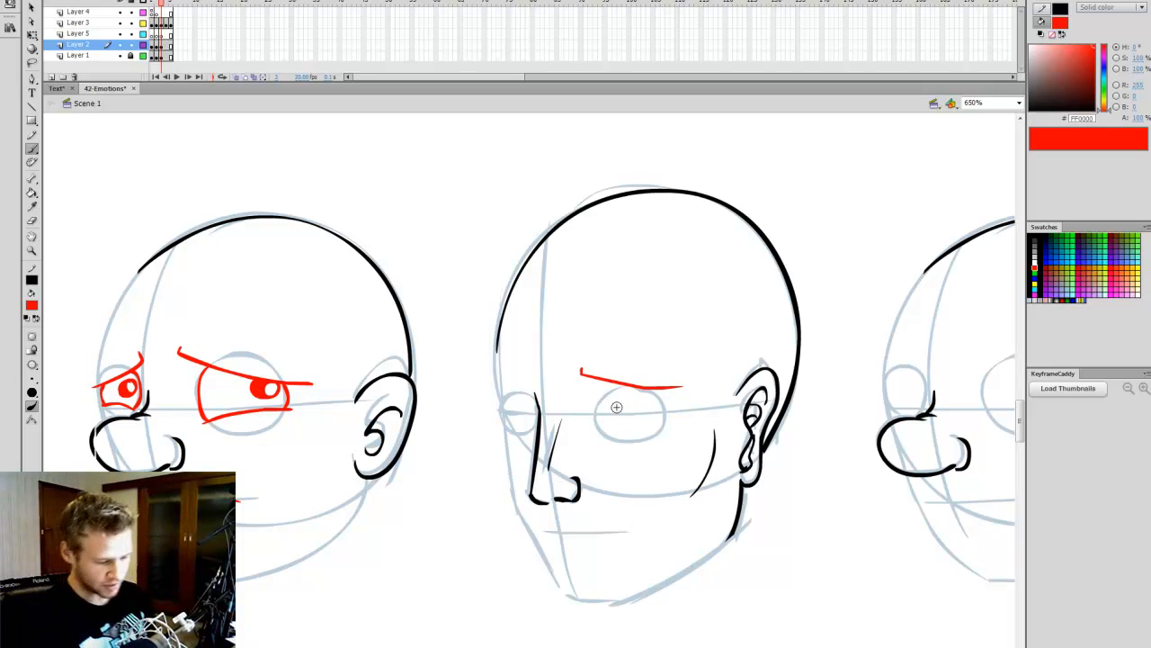
mouse_move(595, 405)
mouse_down()
mouse_move(685, 405)
mouse_move(600, 405)
mouse_move(598, 422)
mouse_move(621, 434)
mouse_move(665, 407)
mouse_up()
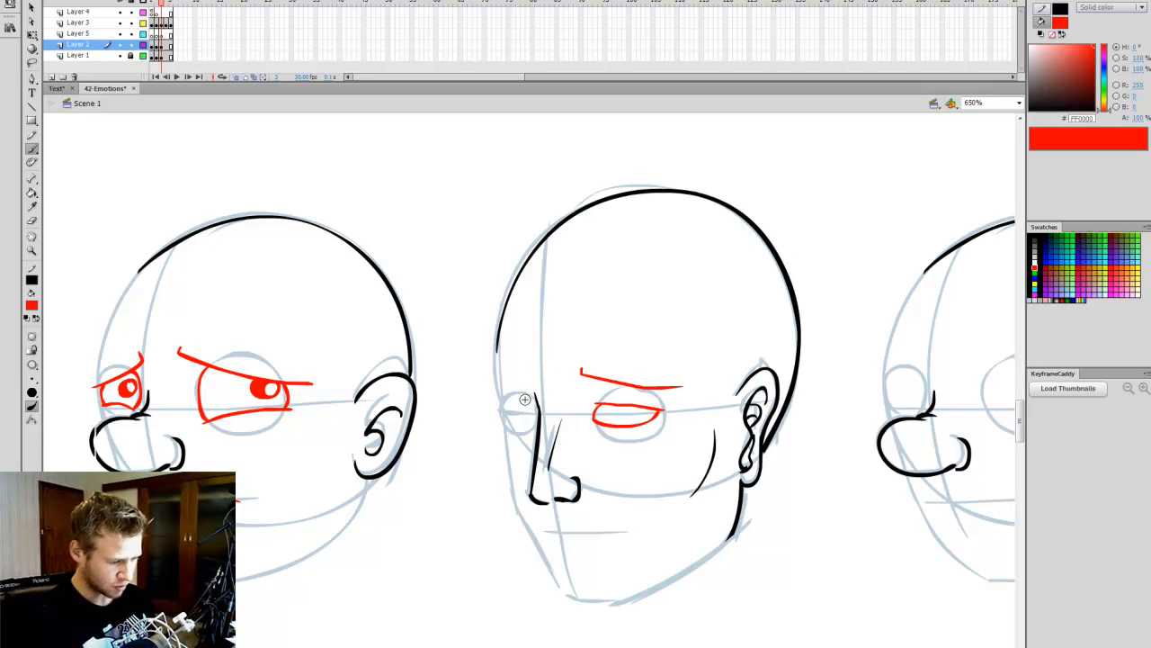
drag(525, 397, 506, 414)
key(ctrl+z)
key(ctrl+z)
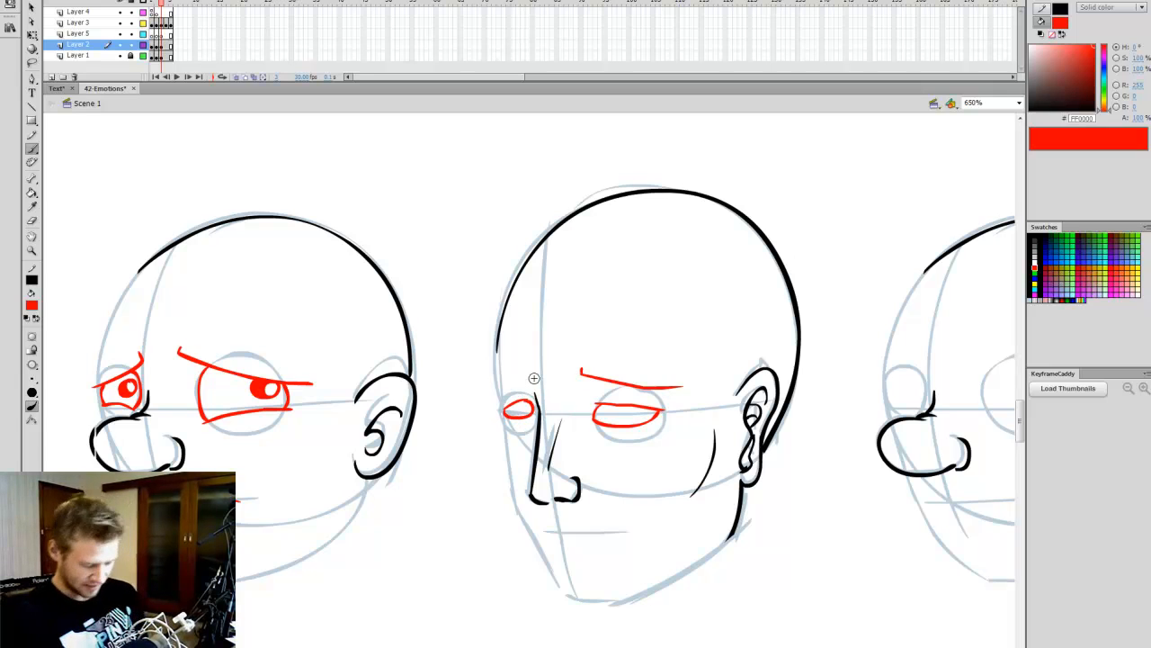
Step: Nudge the near eye outline slightly up and the far eye outline slightly down on the long-nosed Sad head
key(q)
click(659, 422)
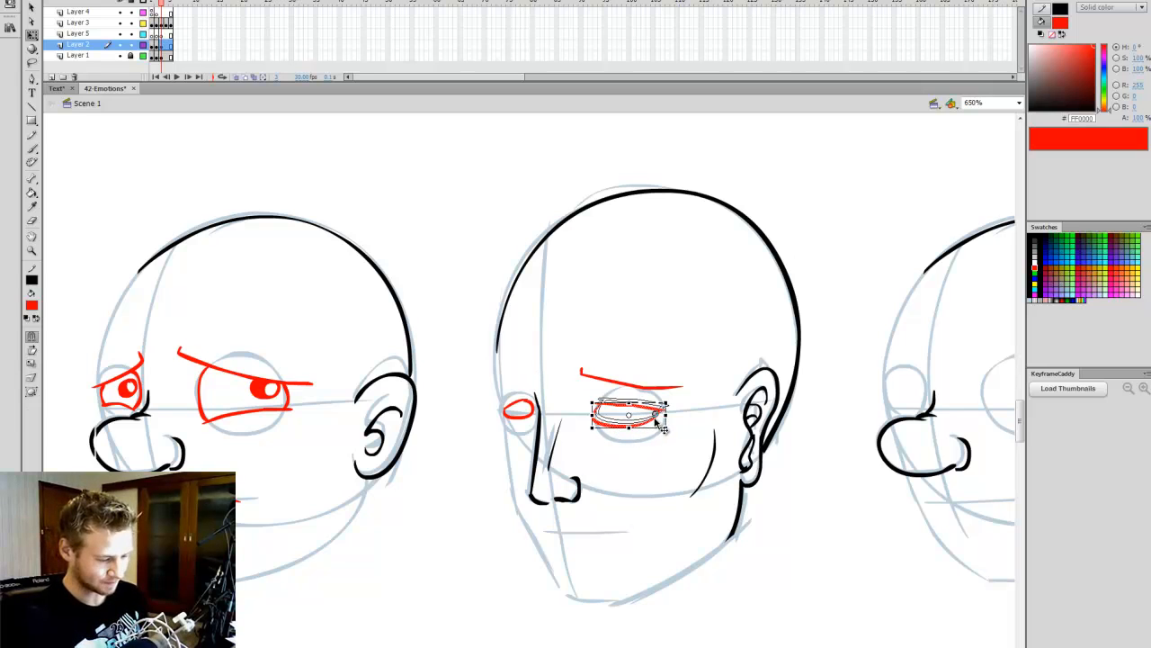
click(542, 421)
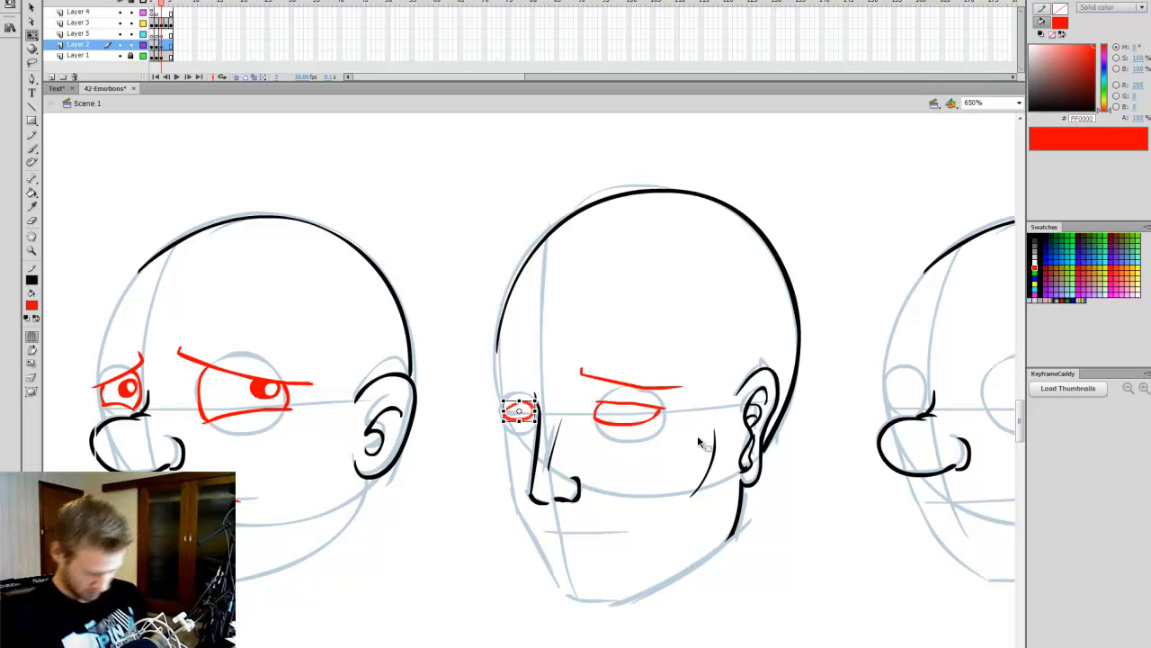
Step: Add red-filled highlighted pupils to both eyes of the long-nosed Sad head and draw its far brow rising towards the nose
key(b)
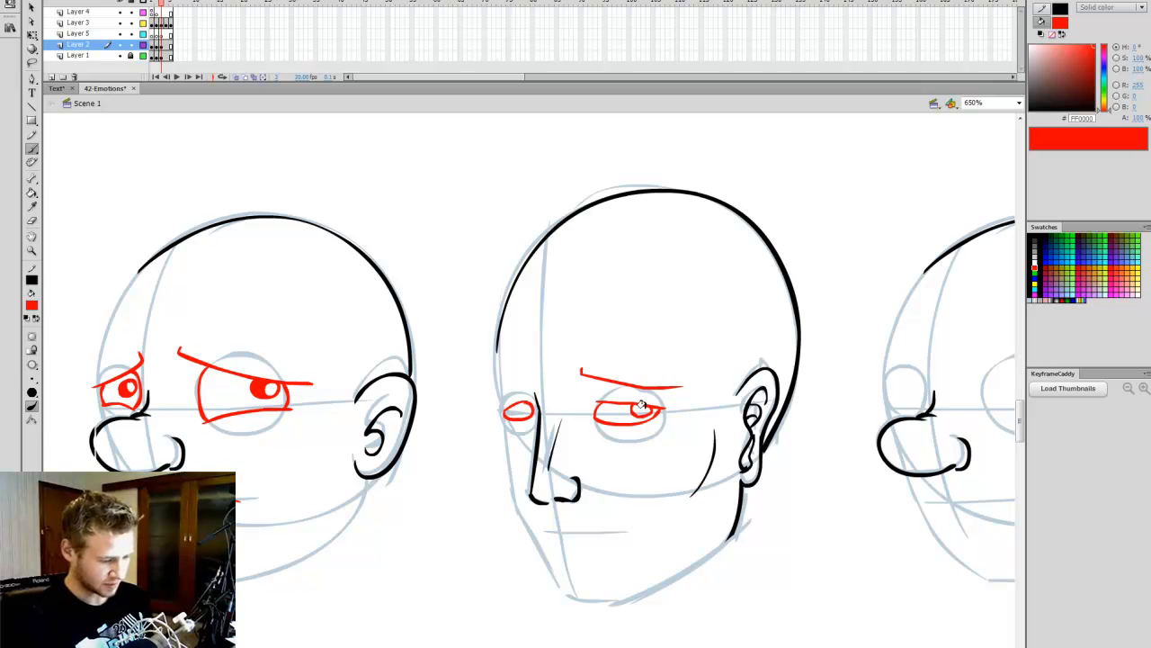
key(k)
key(b)
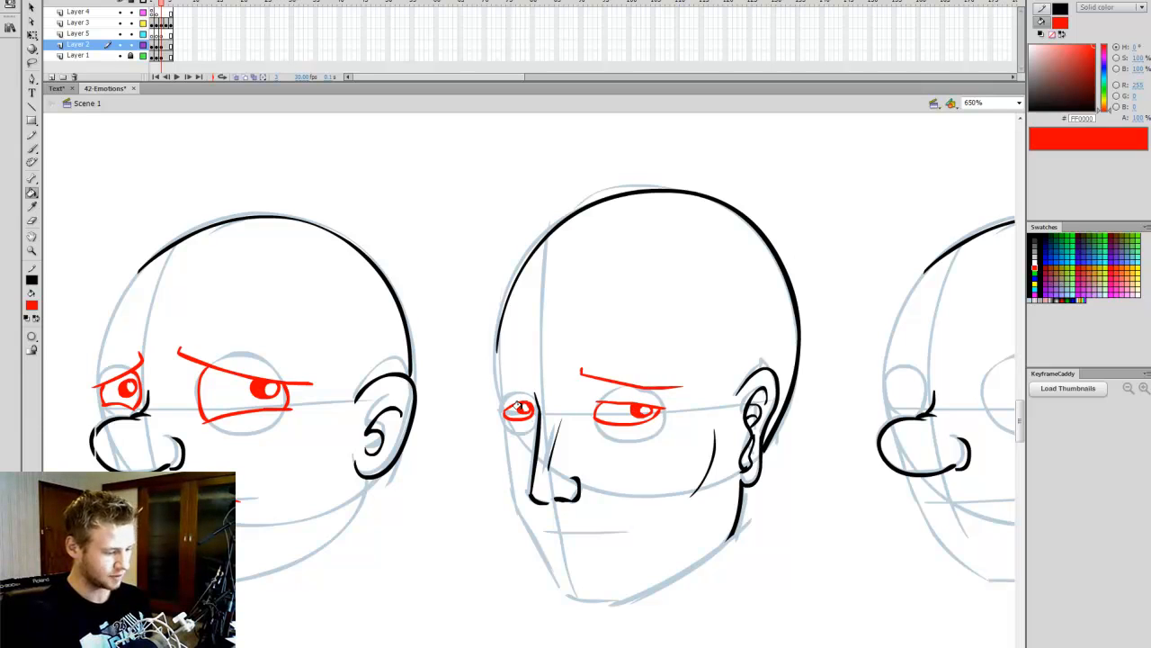
drag(529, 372, 500, 392)
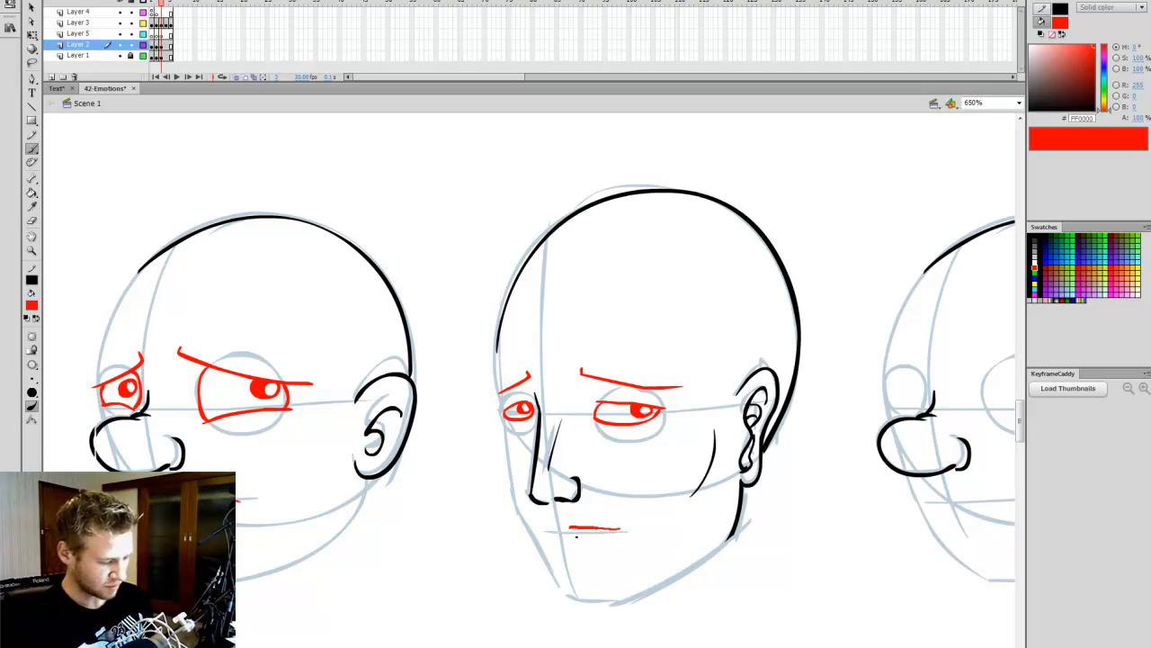
Step: Redraw the mouth of the long-nosed Sad head as a short line nearer the face's far side, with a small lower-lip curve
key(ctrl+z)
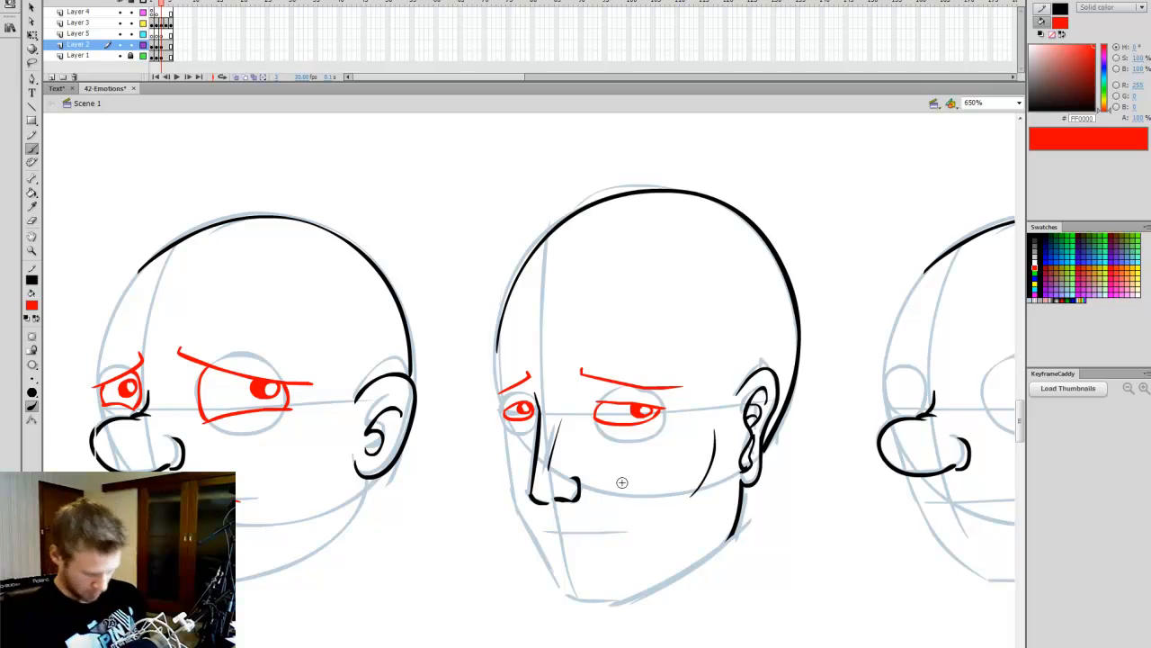
mouse_move(546, 532)
mouse_down()
mouse_move(607, 533)
mouse_move(596, 531)
mouse_up()
key(ctrl+z)
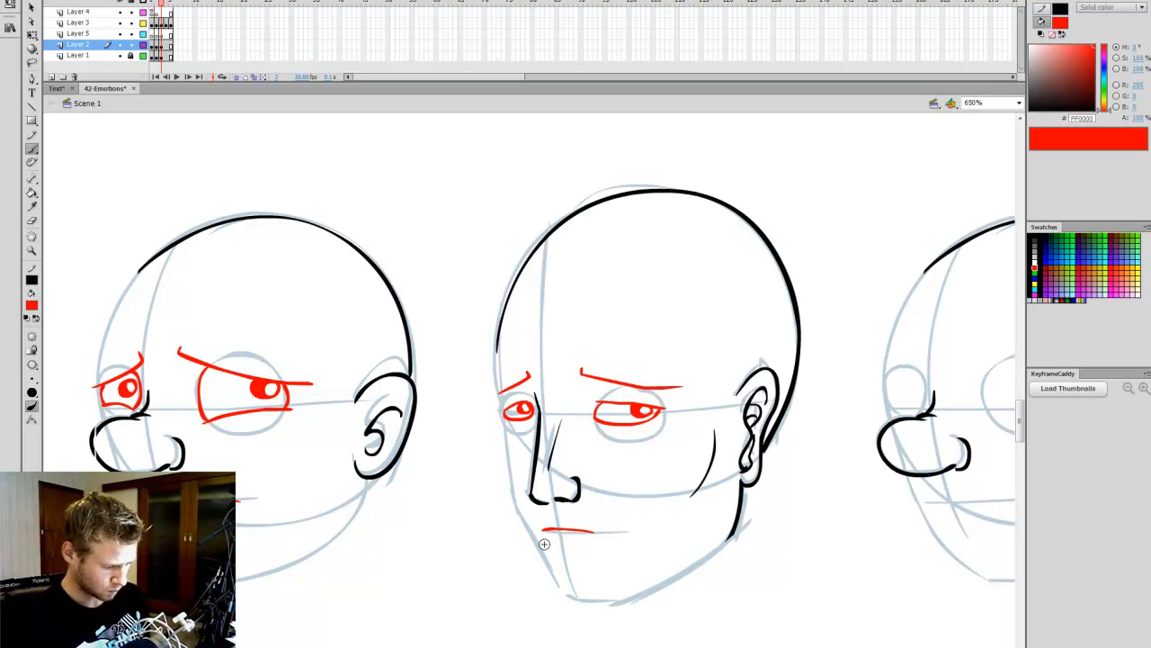
drag(543, 543, 581, 545)
key(ctrl+z)
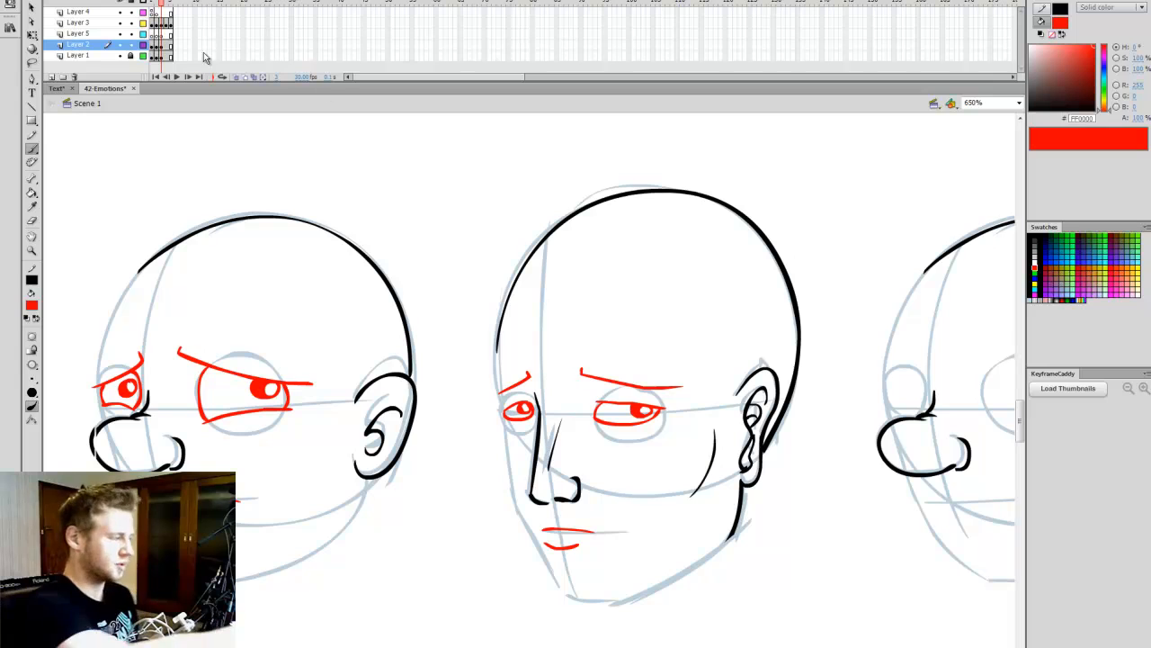
Step: Check the long-nosed Sad face without the sketch layer, shift its lower lip slightly, and stretch the mouth line towards the near cheek
click(120, 56)
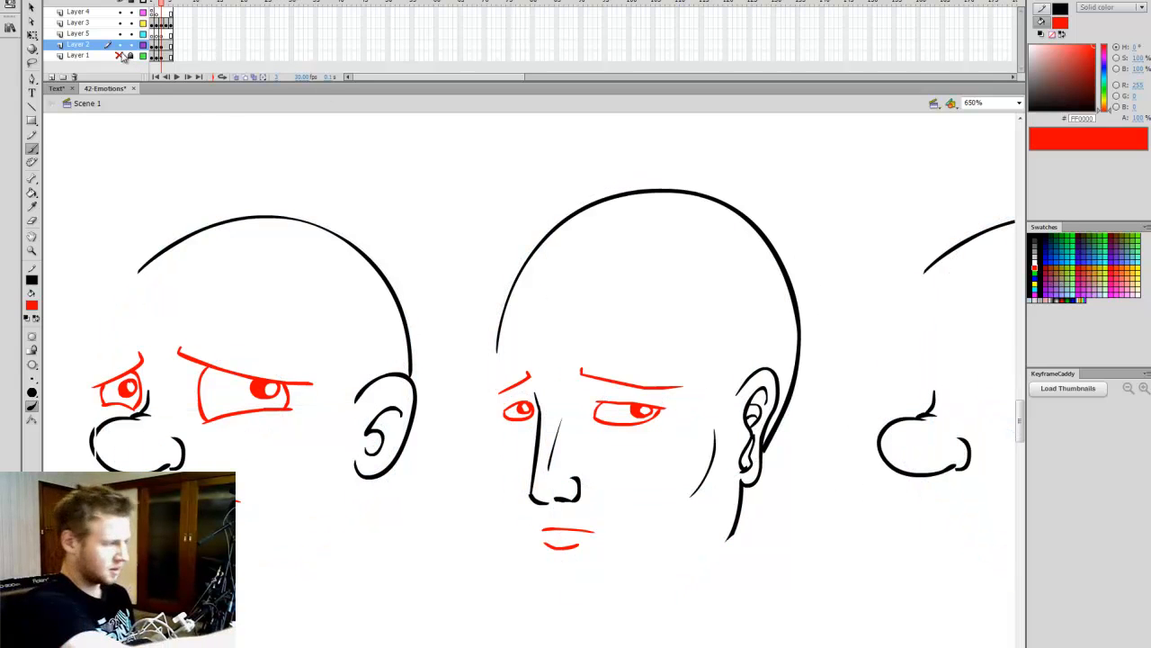
click(121, 56)
key(q)
click(562, 544)
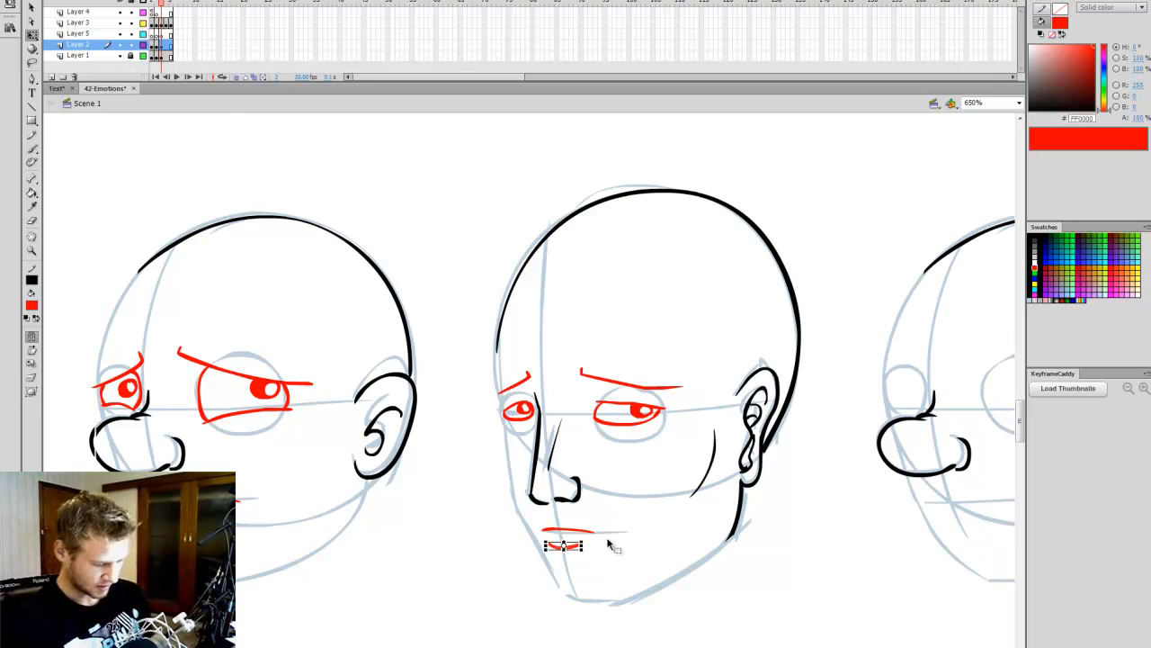
click(580, 531)
drag(604, 533, 612, 532)
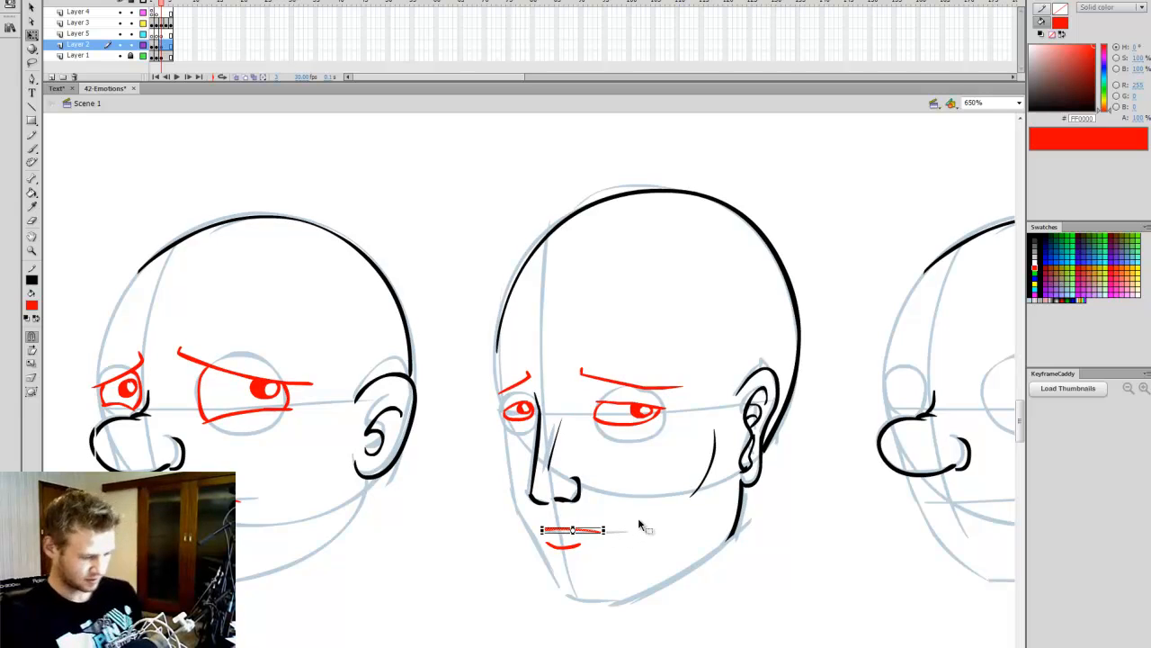
click(642, 522)
Step: Go to the blank pair of template heads labelled "Seriously?" and save the file
key(b)
drag(545, 647, 590, 646)
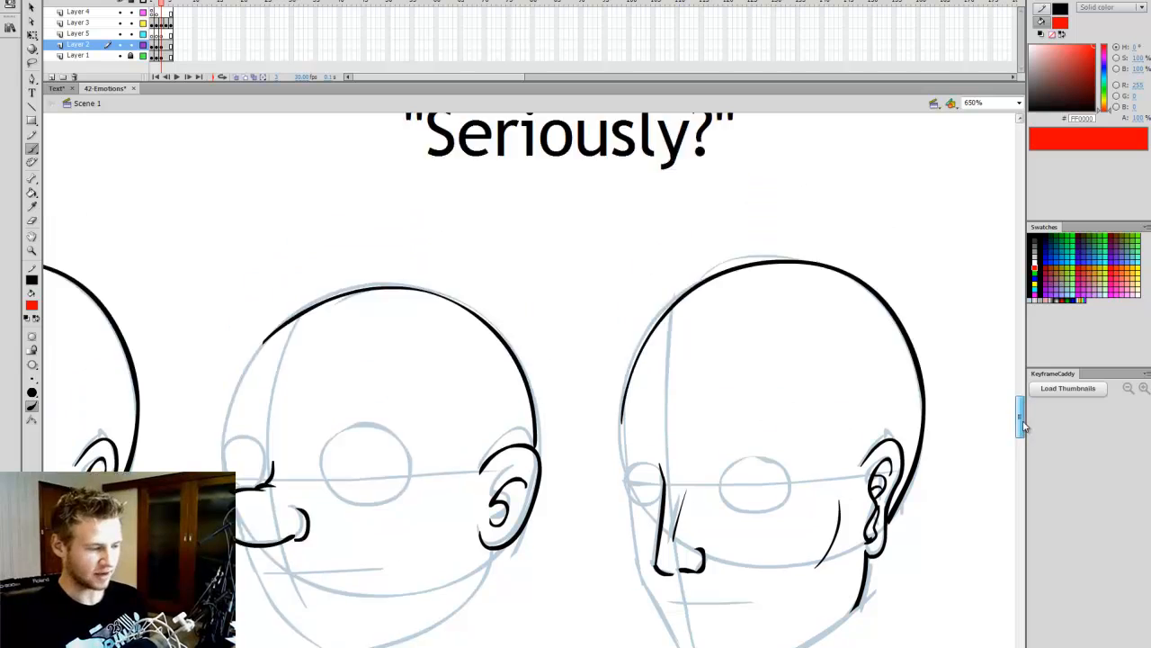
scroll(778, 469, down, 2)
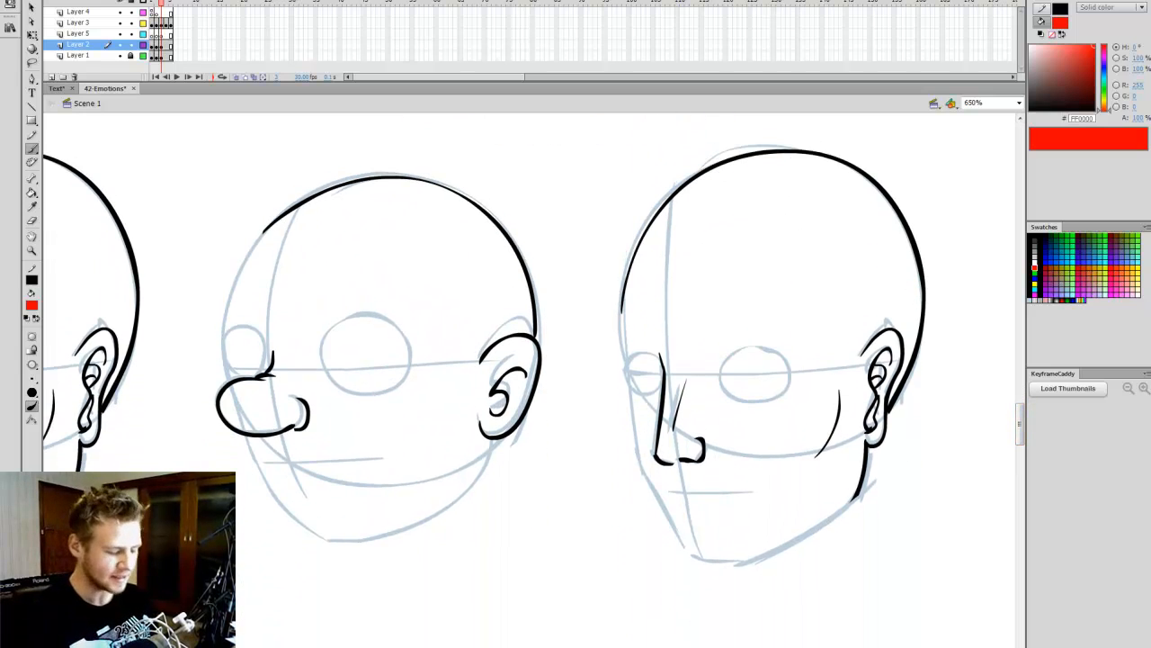
drag(583, 645, 581, 645)
drag(1021, 432, 1021, 430)
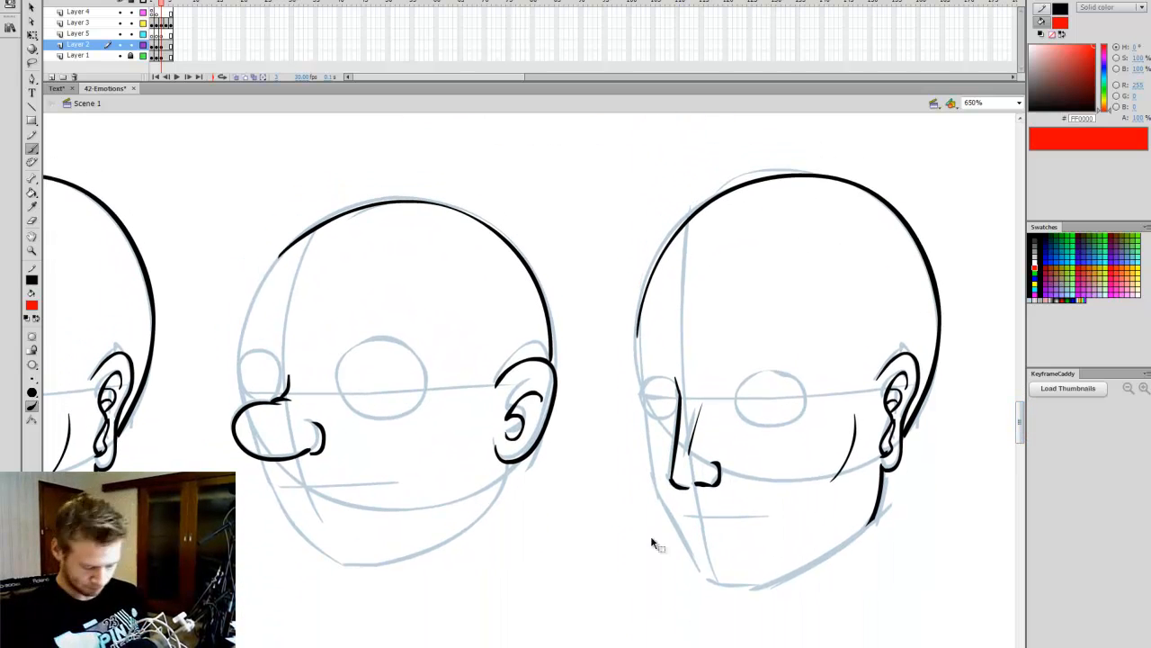
key(ctrl+s)
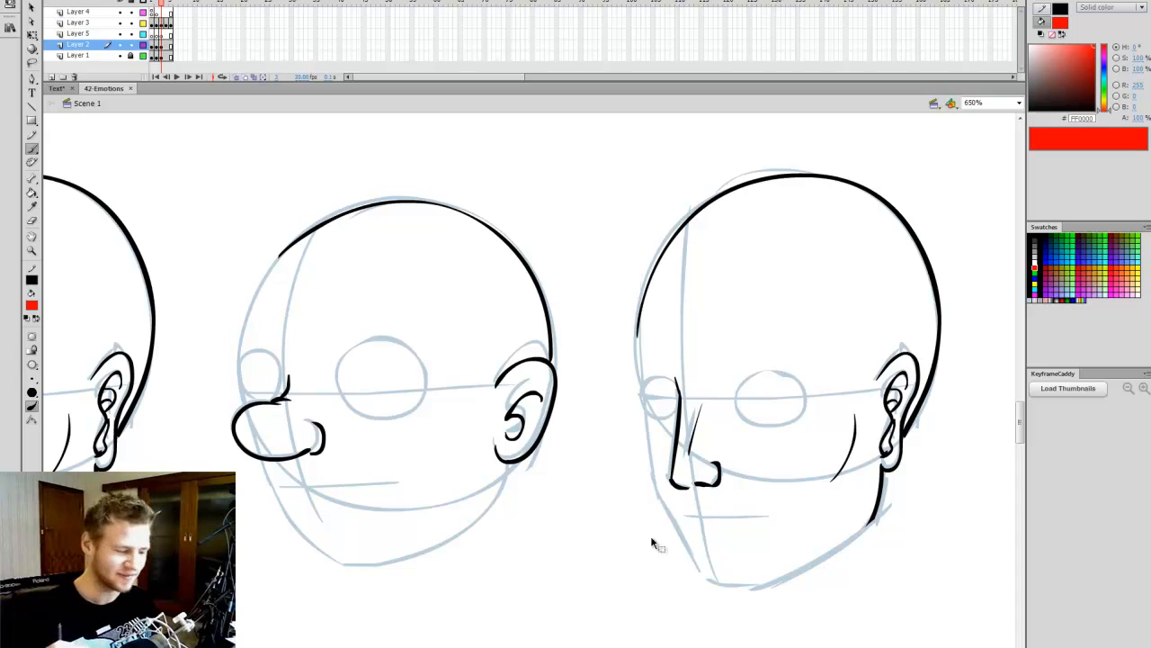
drag(650, 535, 656, 535)
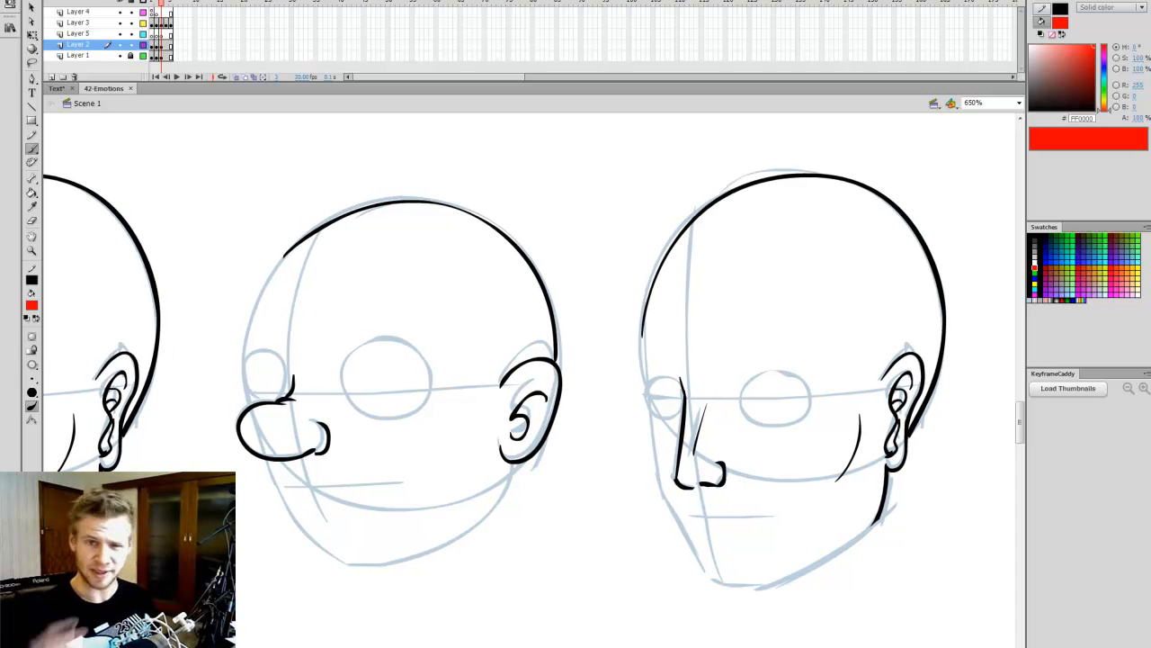
drag(543, 486, 565, 485)
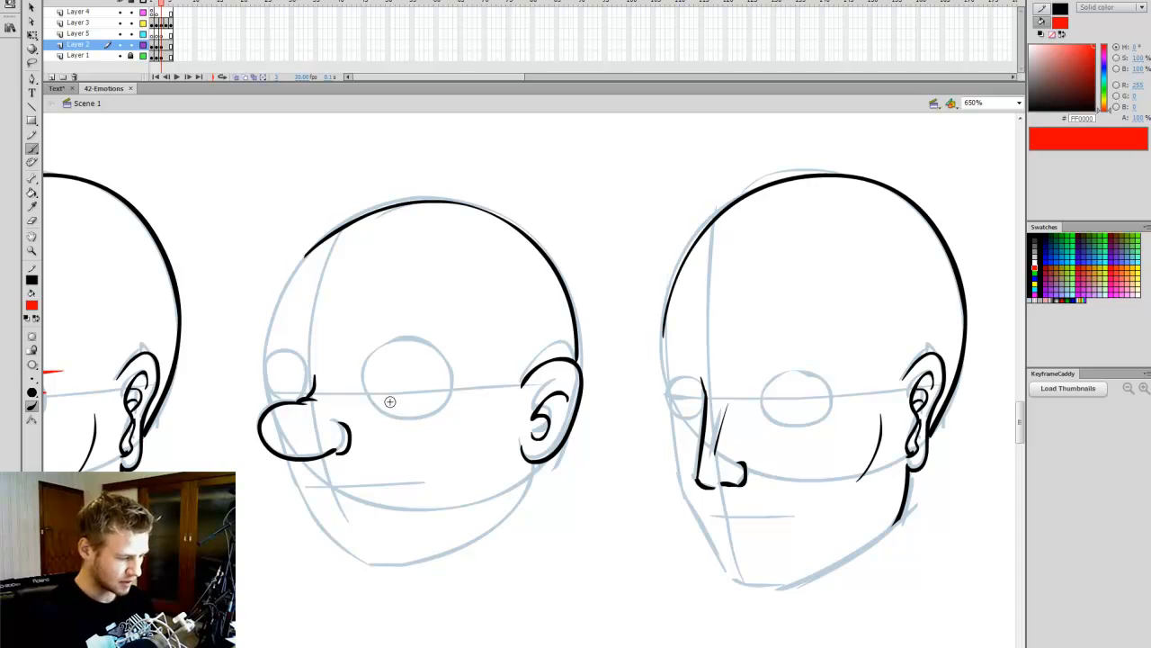
drag(286, 367, 433, 331)
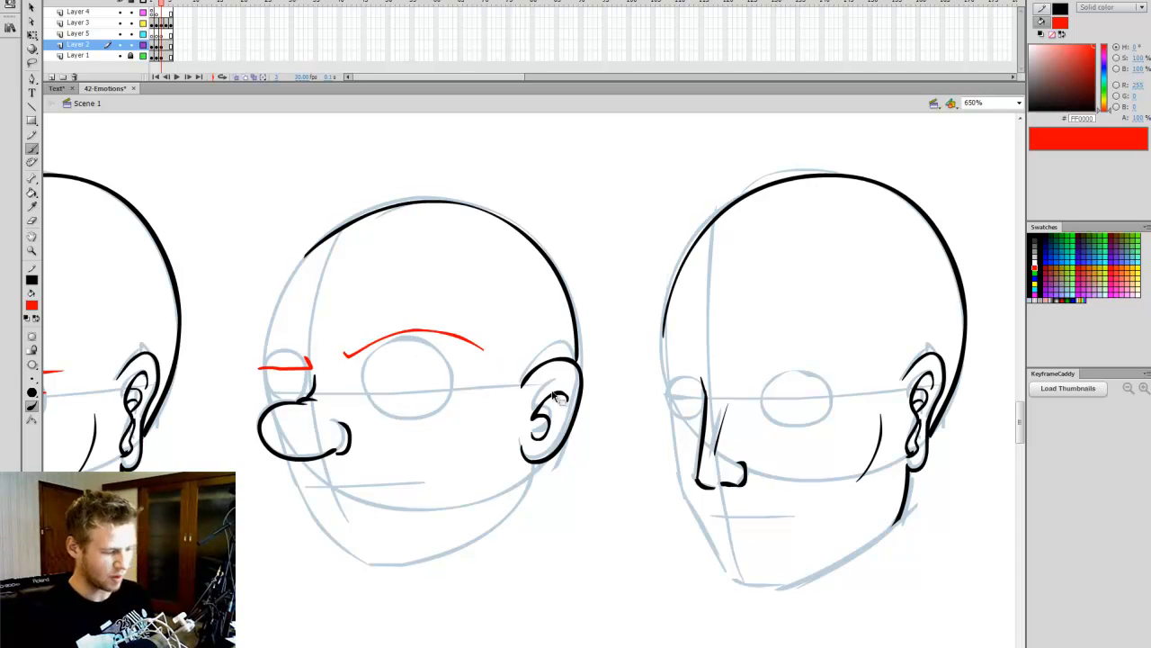
key(ctrl+z)
key(ctrl+z)
key(ctrl+s)
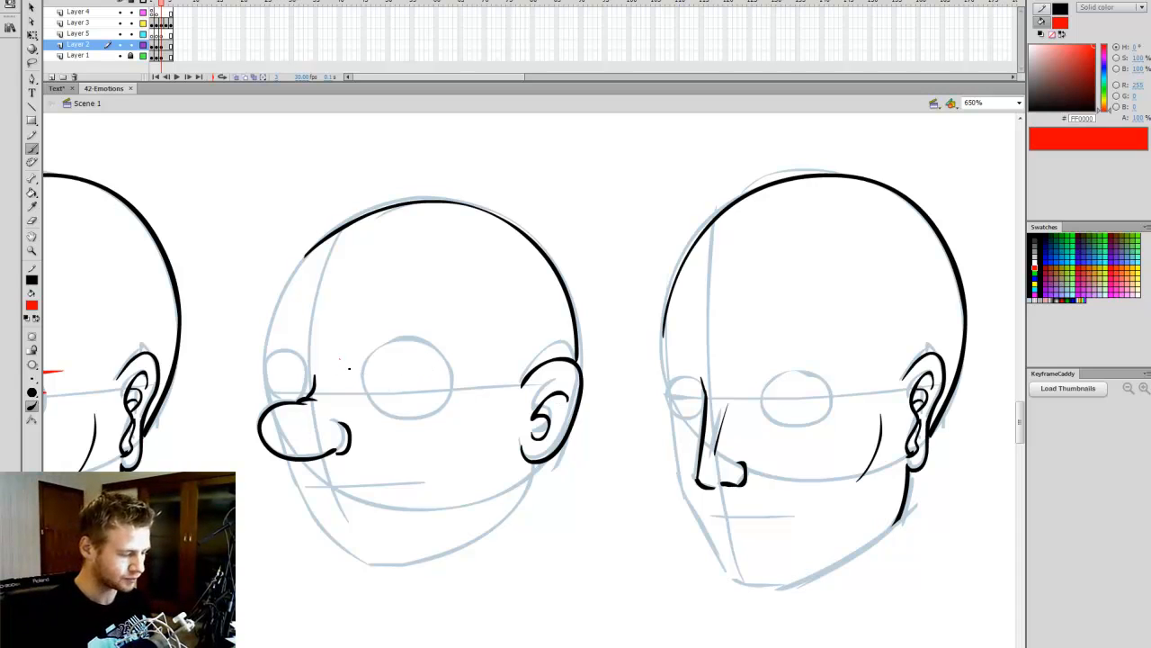
Step: Draw a raised near brow and a low far brow on the round-nosed "Seriously?" head, and outline its near eye with a flat upper lid
drag(382, 360, 461, 340)
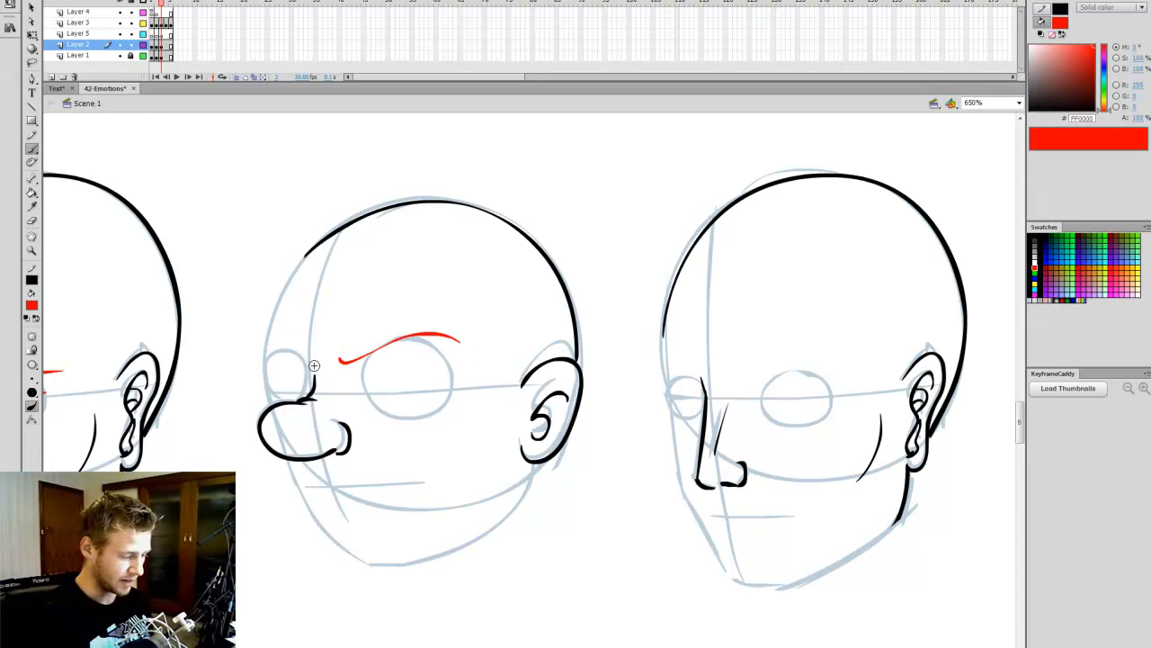
drag(309, 365, 256, 376)
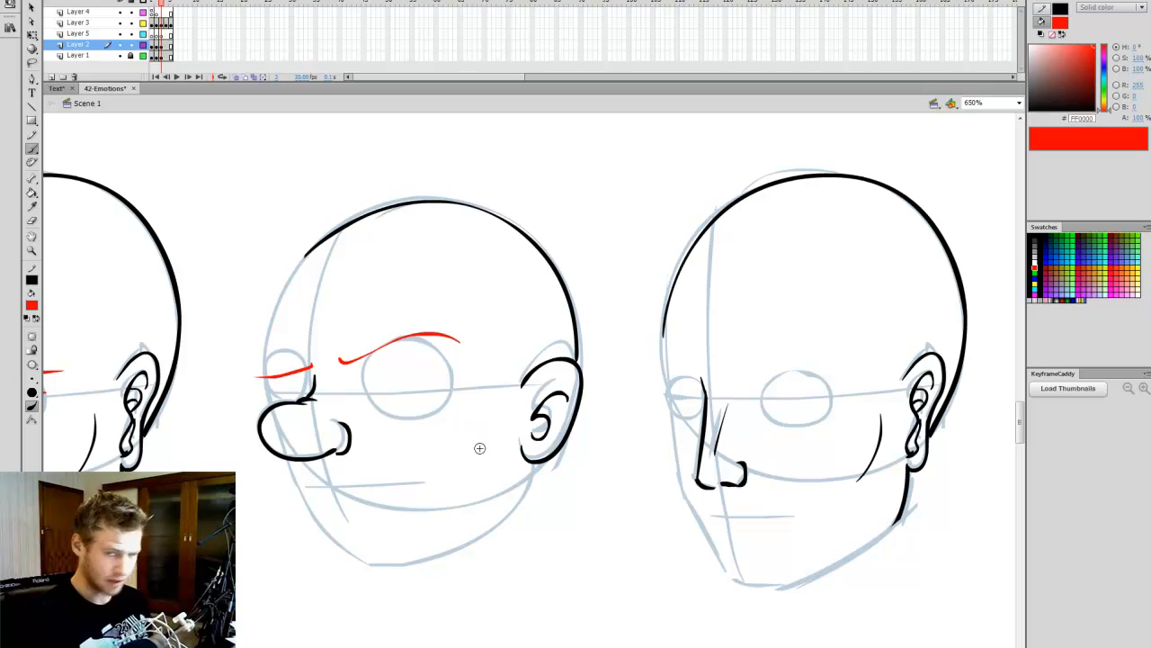
drag(371, 405, 466, 398)
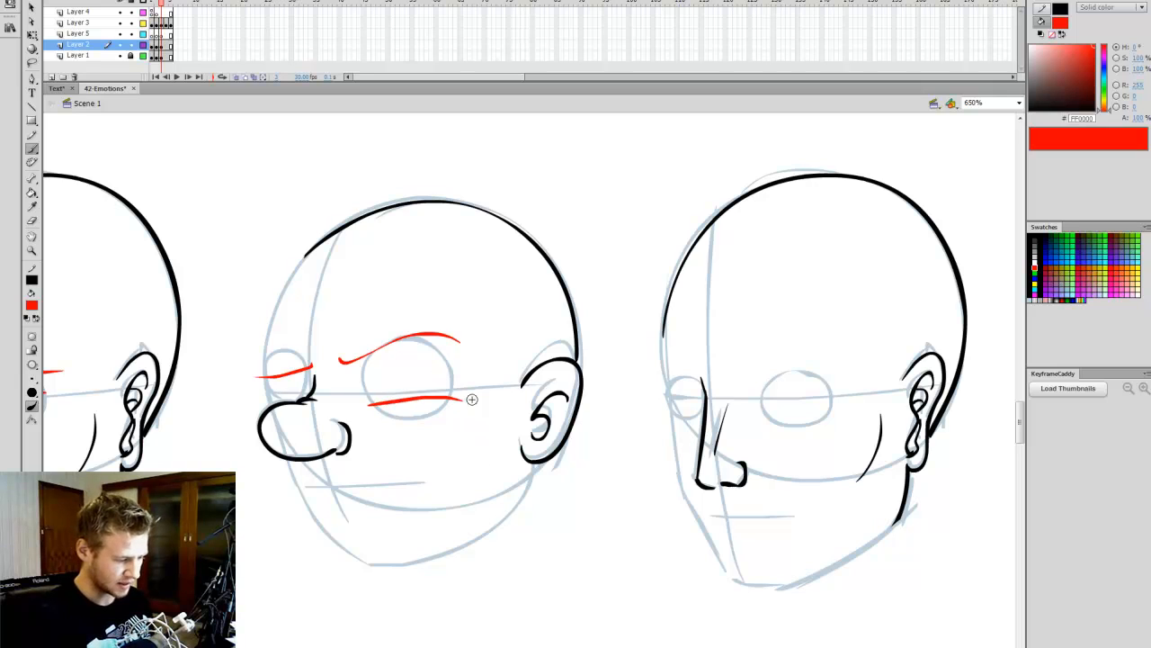
key(ctrl+z)
drag(361, 371, 461, 365)
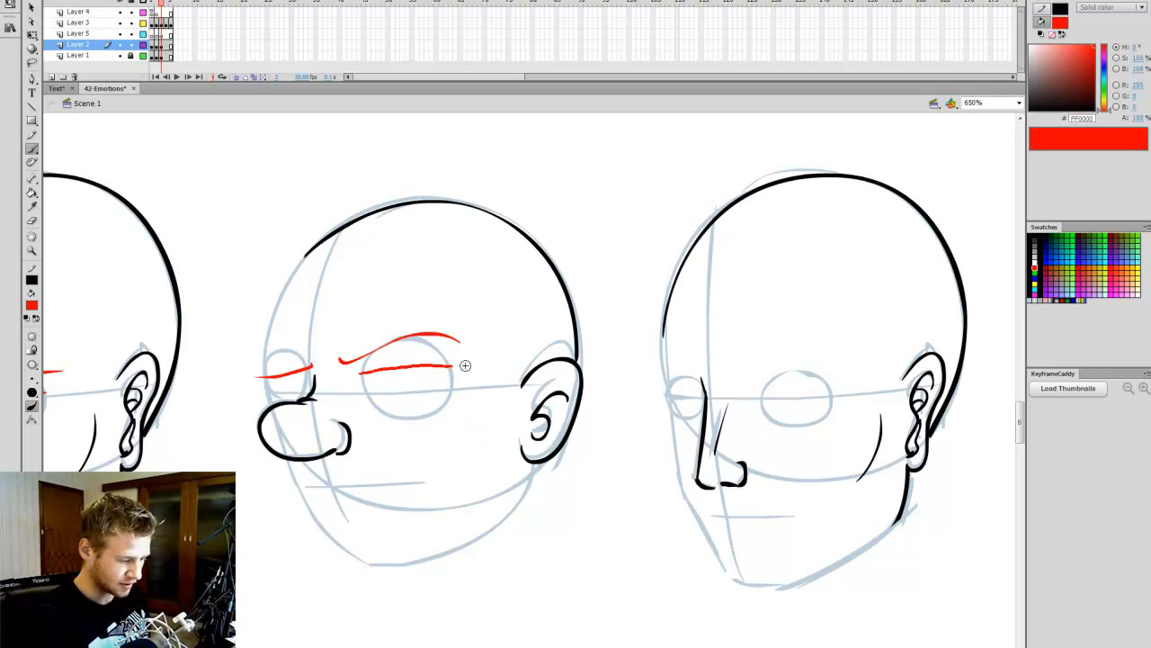
key(ctrl+z)
drag(357, 370, 450, 366)
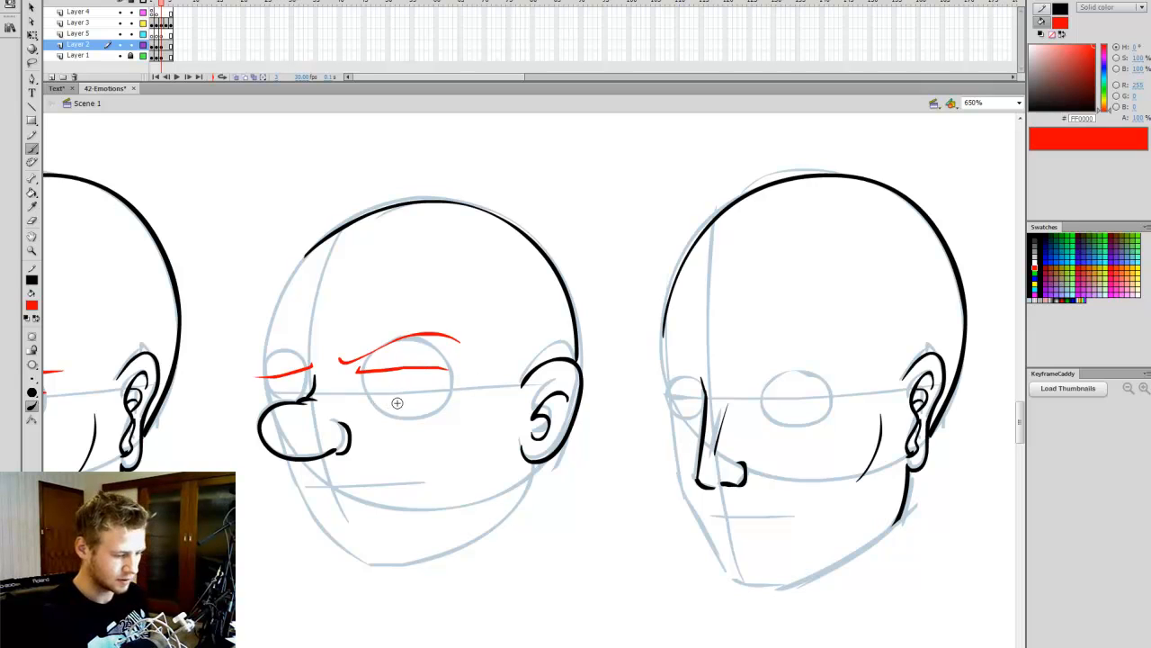
drag(363, 374, 373, 404)
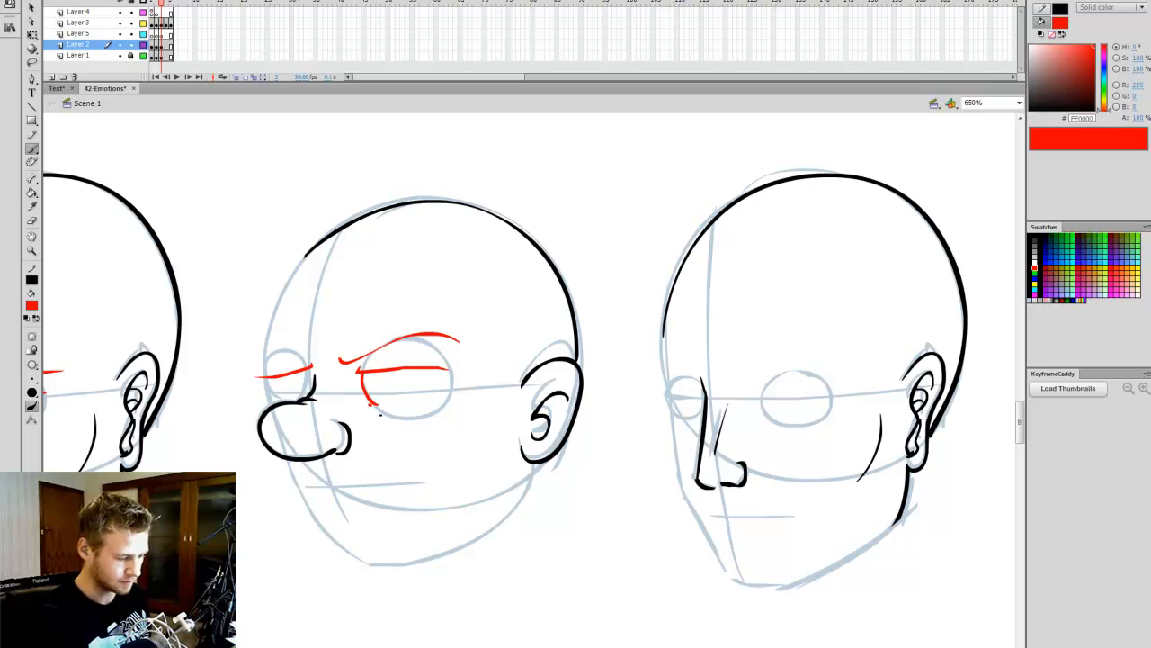
drag(447, 401, 437, 368)
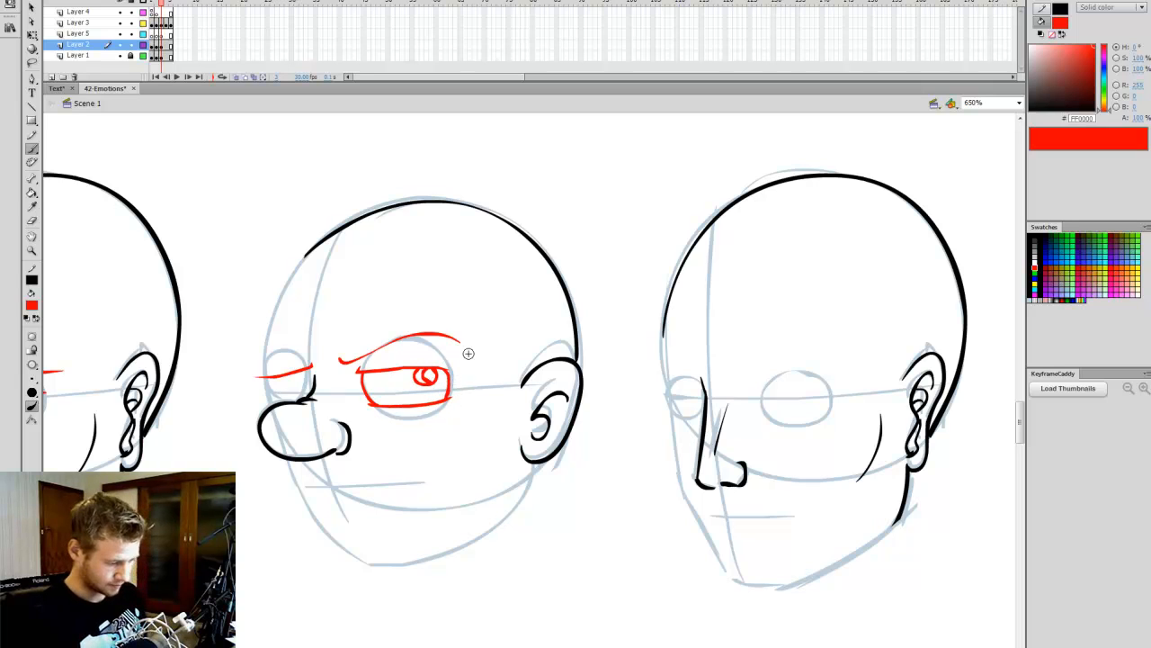
Step: Redraw the near eye's pupil closer to the eye's centre and fill it red around a small highlight
key(ctrl+z)
drag(414, 376, 419, 381)
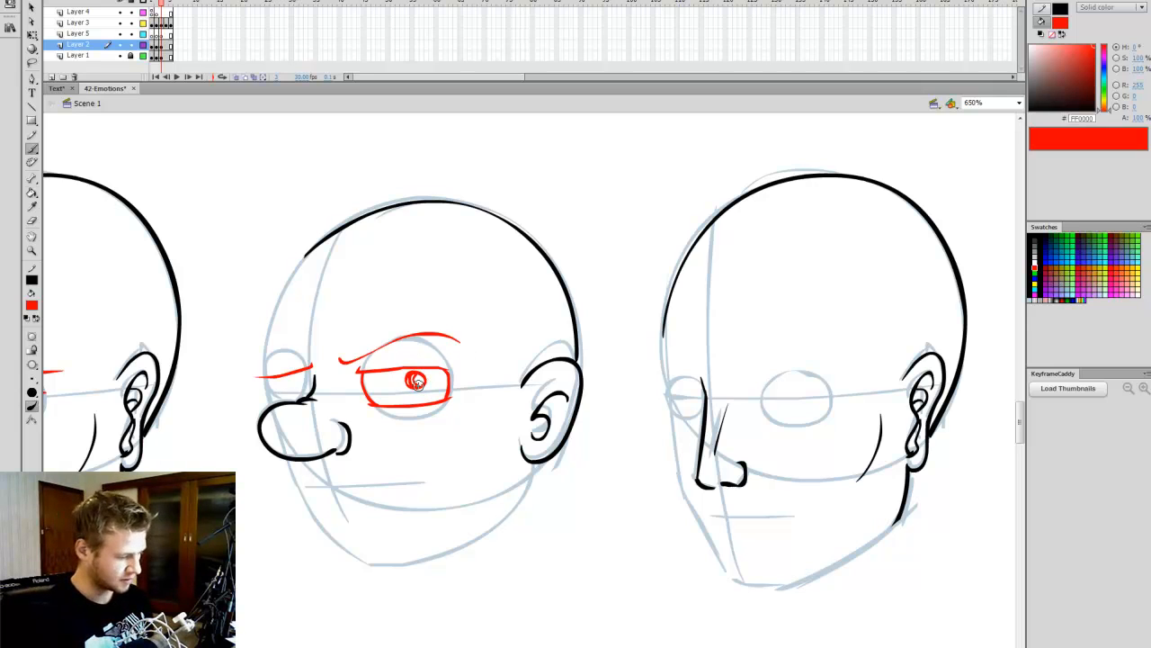
key(k)
click(406, 376)
key(b)
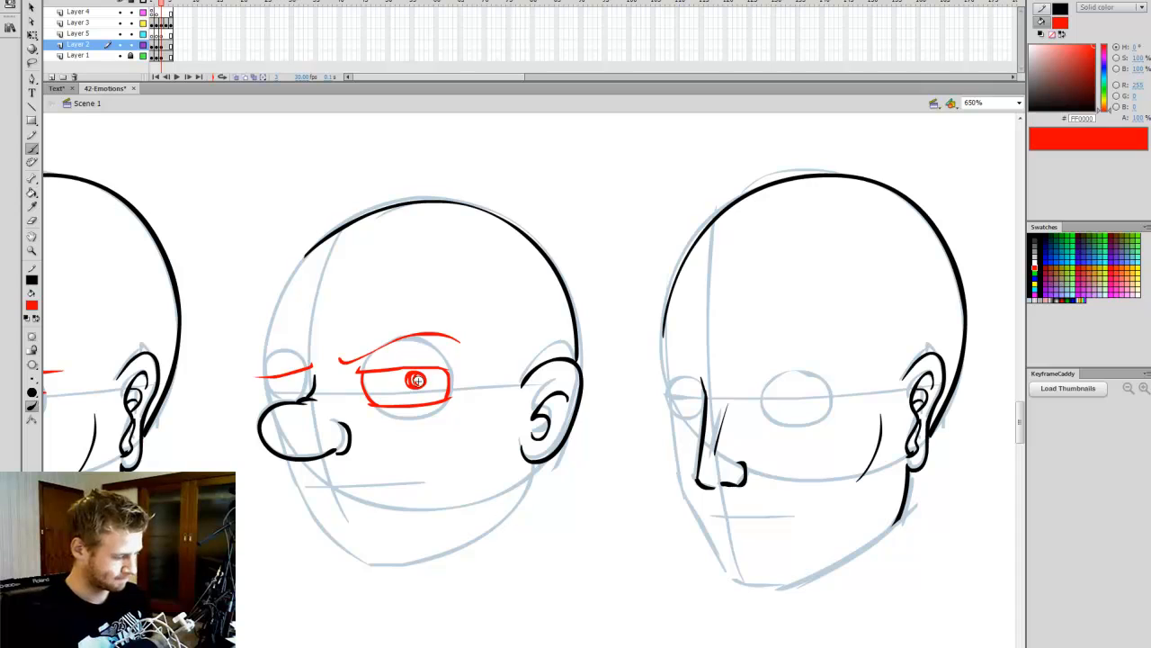
key(k)
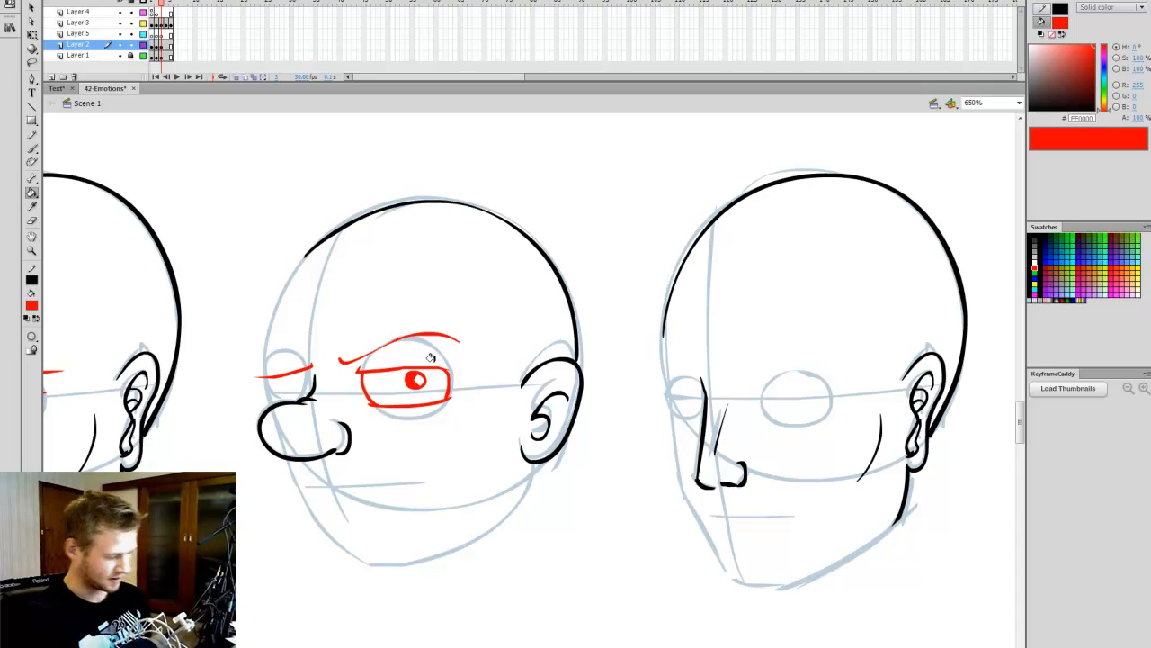
key(b)
Step: Skew the outer end of the near brow upwards and nudge the brow slightly higher
ctrl+click(425, 335)
key(q)
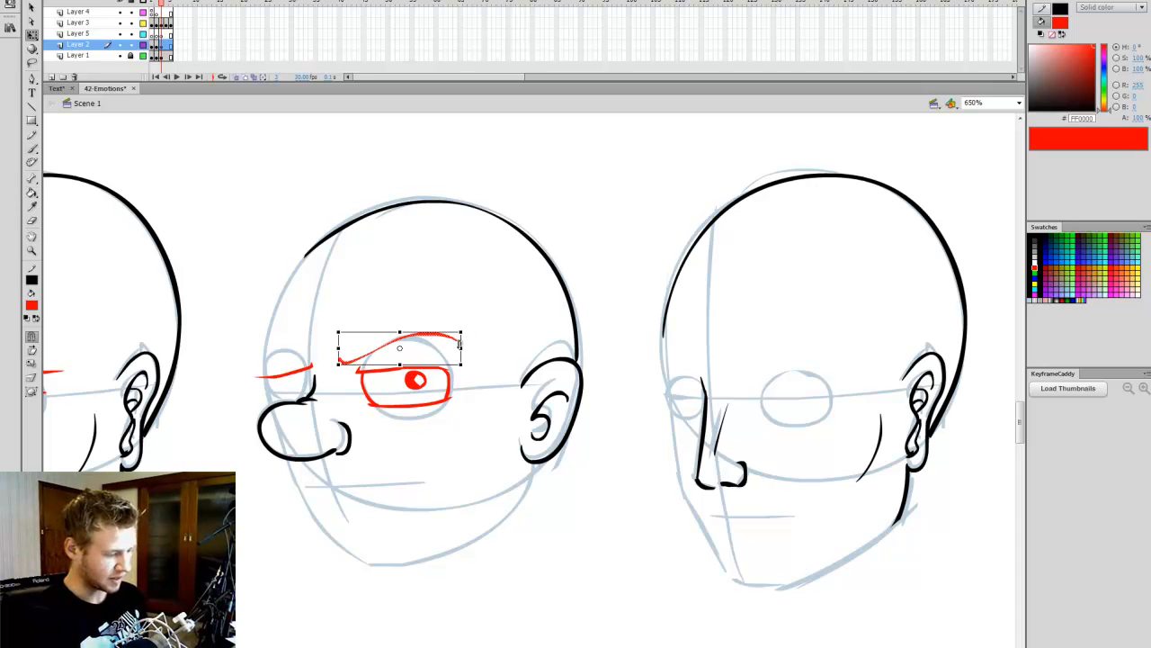
drag(460, 345, 461, 335)
key(Up)
key(Up)
key(Up)
key(Up)
key(Up)
key(Up)
key(Up)
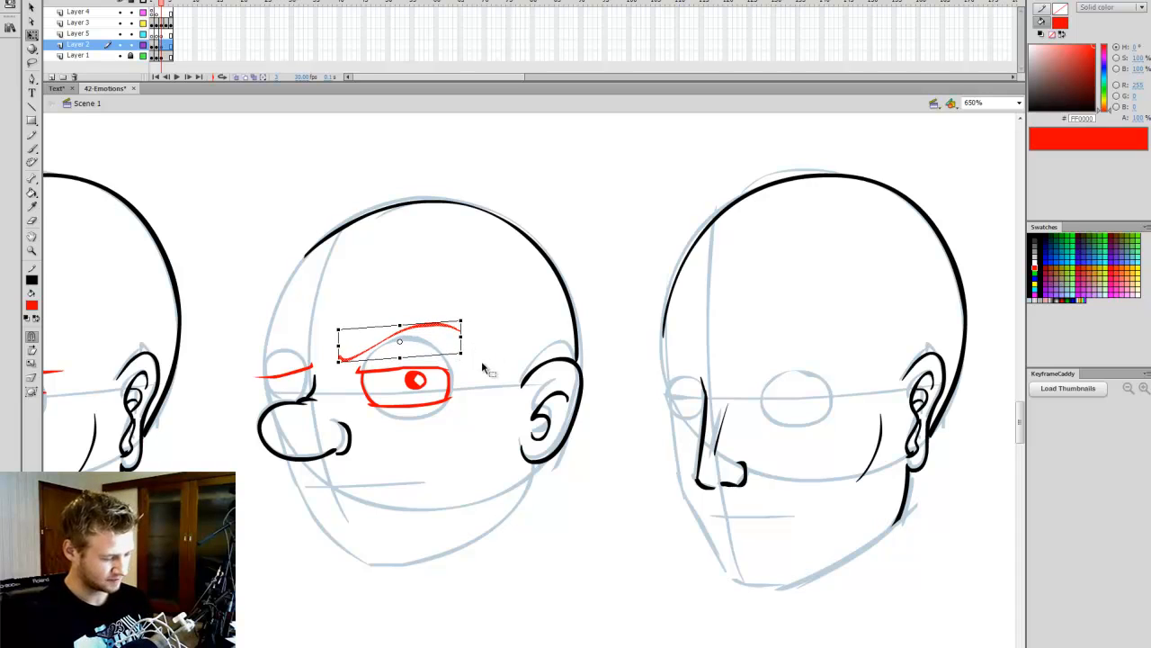
click(478, 365)
Step: Draw the narrow far eye with a red-filled highlighted pupil under the low brow, and check the face without the sketch layer
key(b)
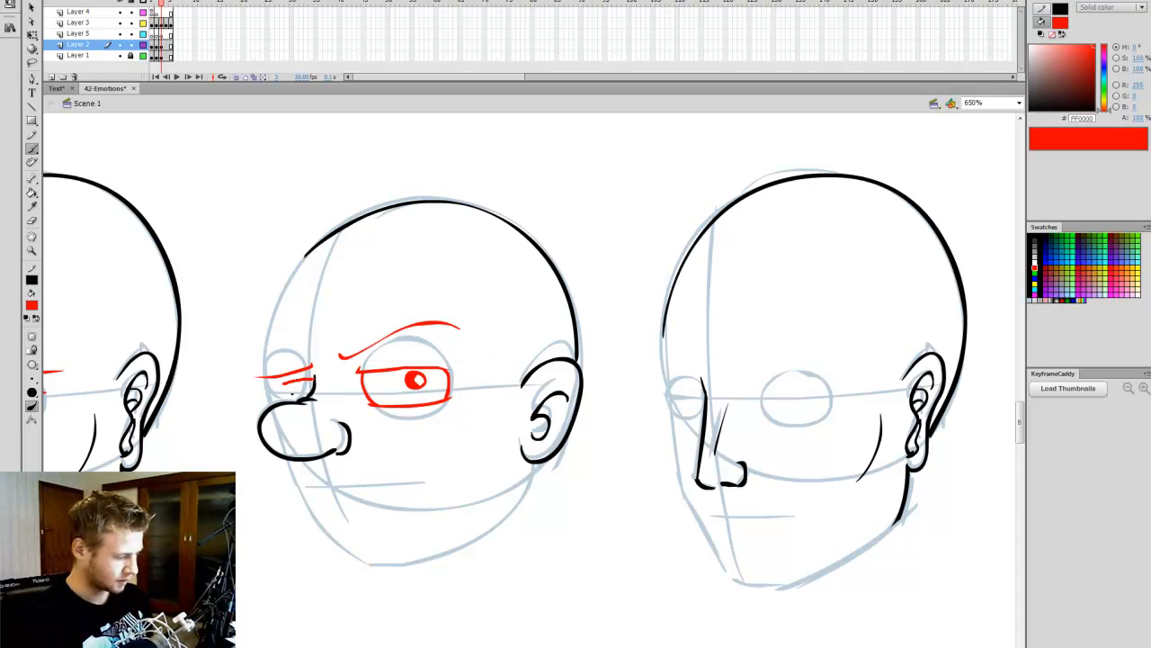
drag(313, 375, 267, 378)
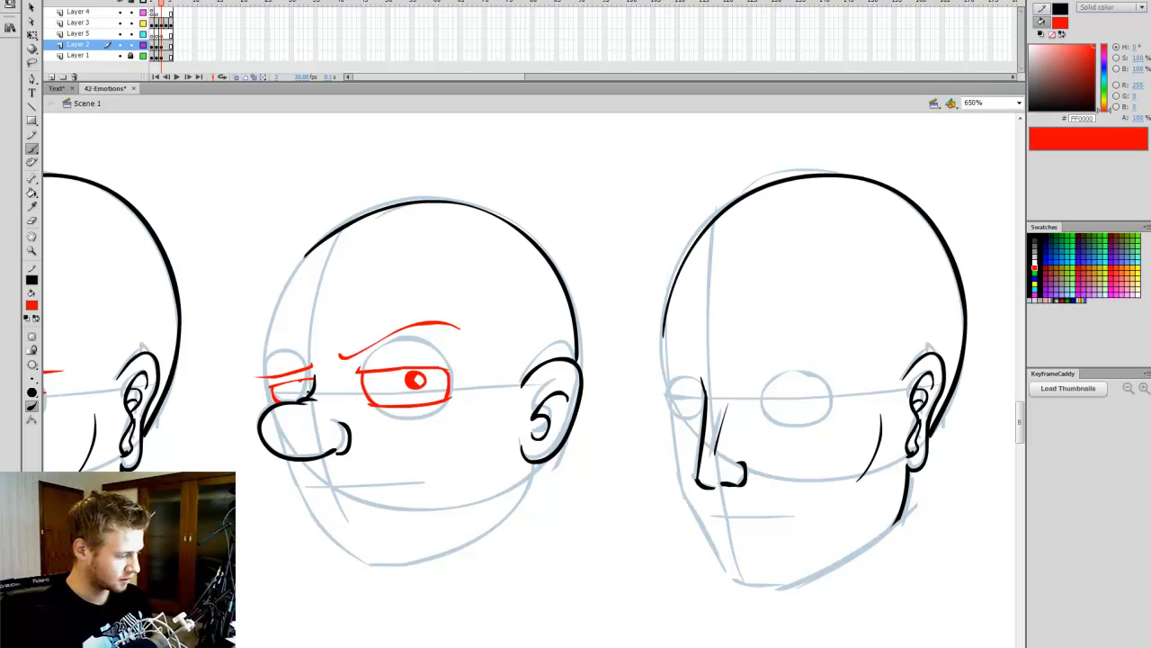
key(k)
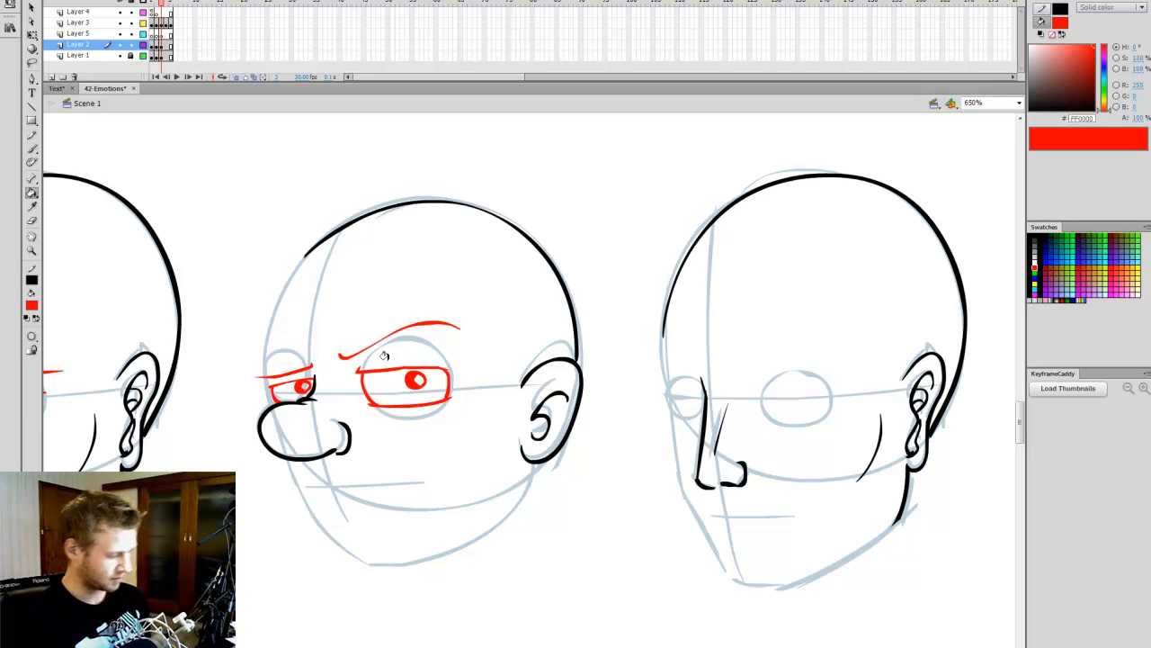
click(120, 55)
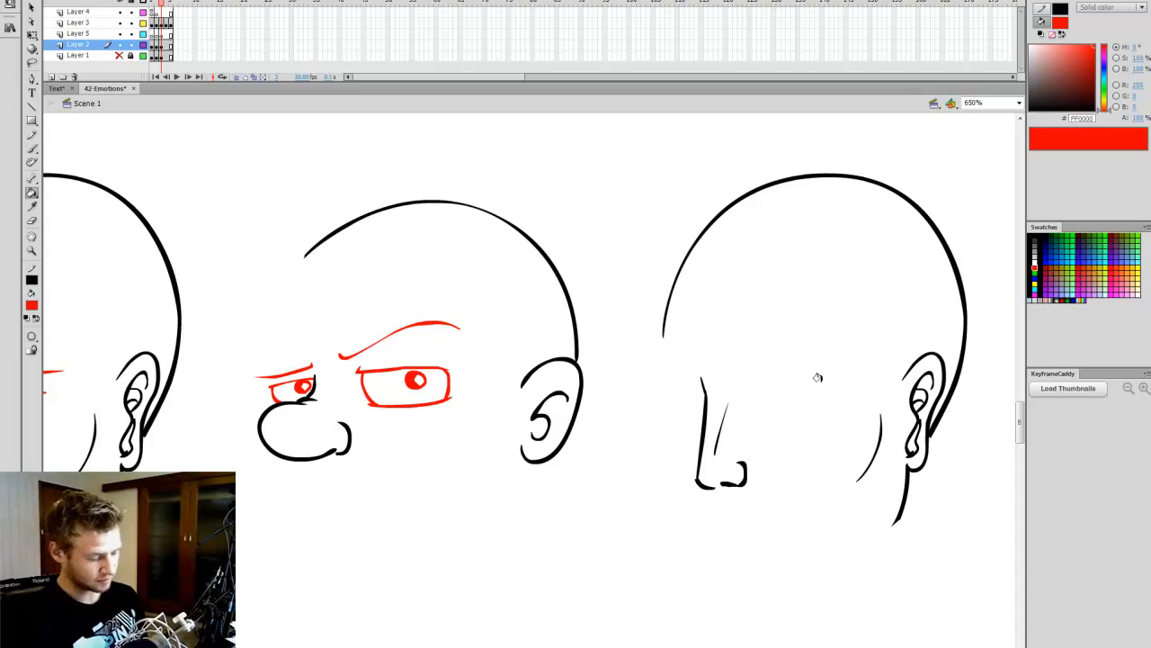
click(120, 55)
Step: Delete the near brow of the round-nosed head and redraw it as a higher arch sloping down towards the nose
key(q)
click(440, 324)
key(Delete)
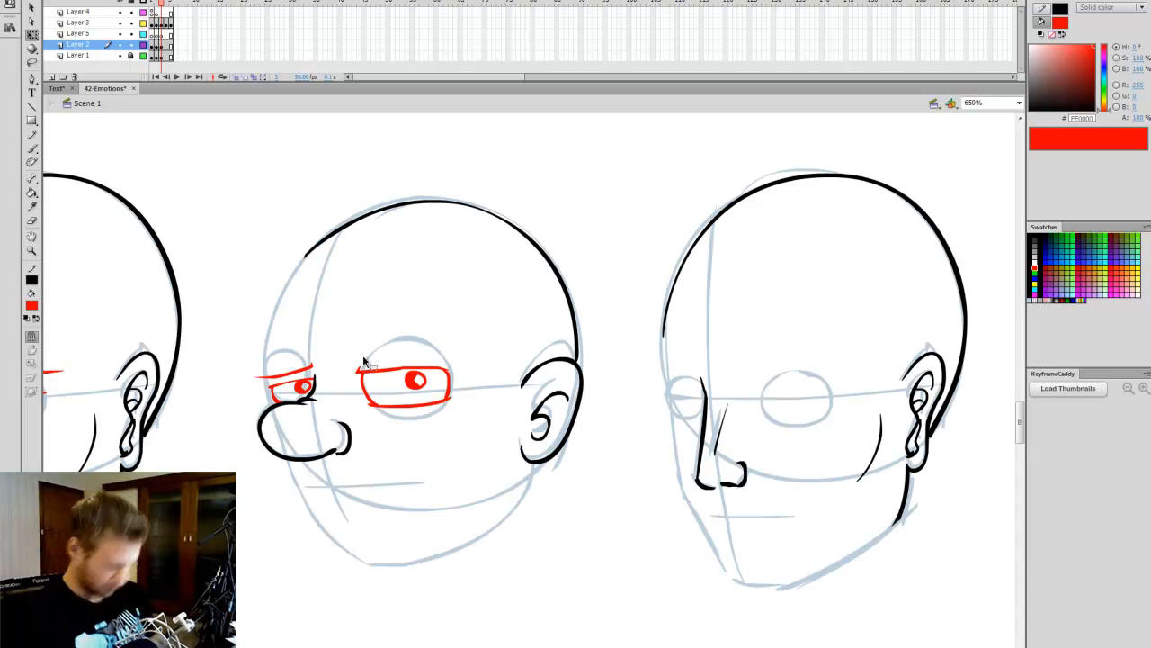
key(b)
mouse_move(347, 345)
mouse_down()
mouse_move(410, 328)
mouse_move(448, 315)
mouse_up()
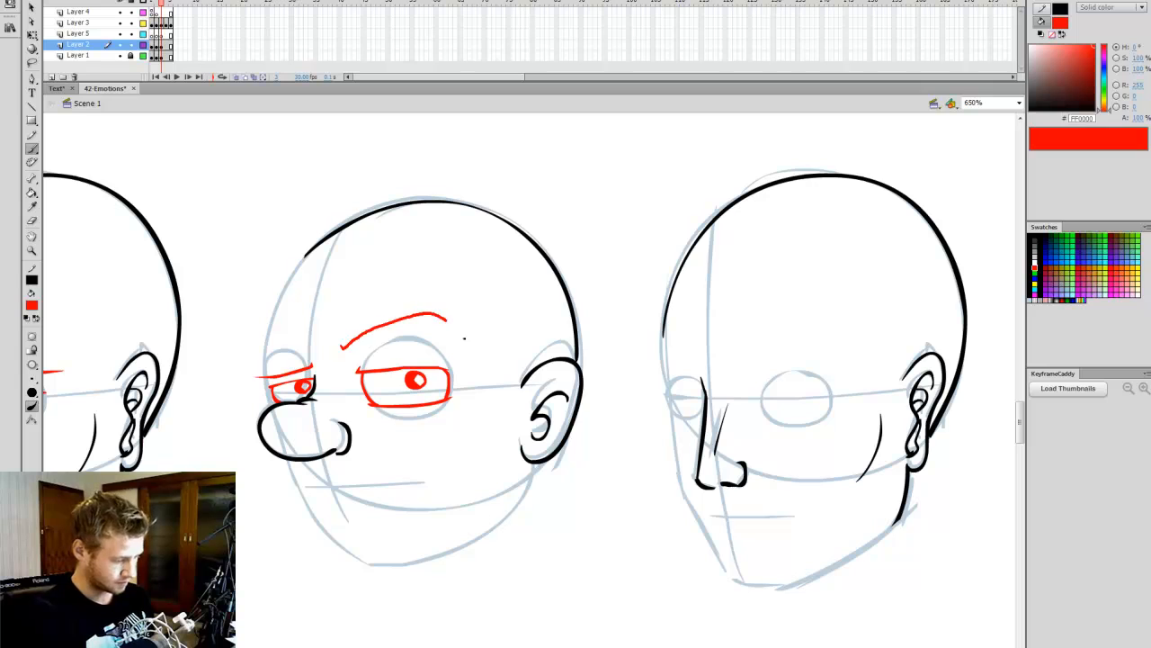
key(ctrl+z)
drag(342, 345, 459, 329)
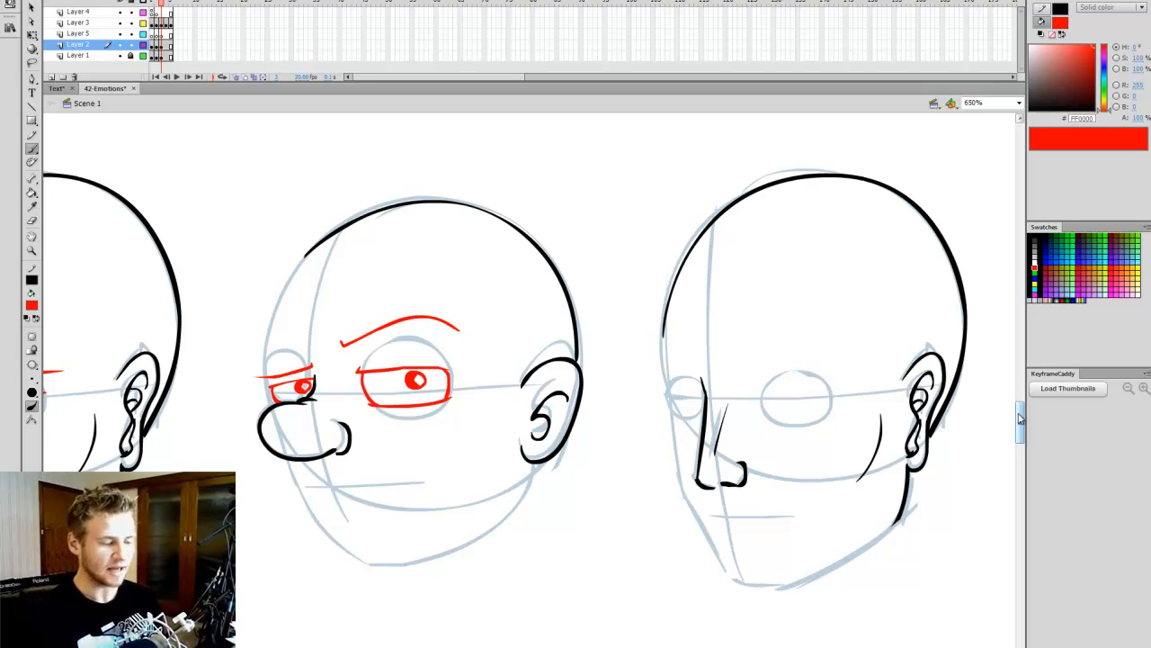
Step: Try one long wavy forehead line above both brows of the round-nosed head
scroll(1020, 419, down, 1)
drag(257, 321, 459, 275)
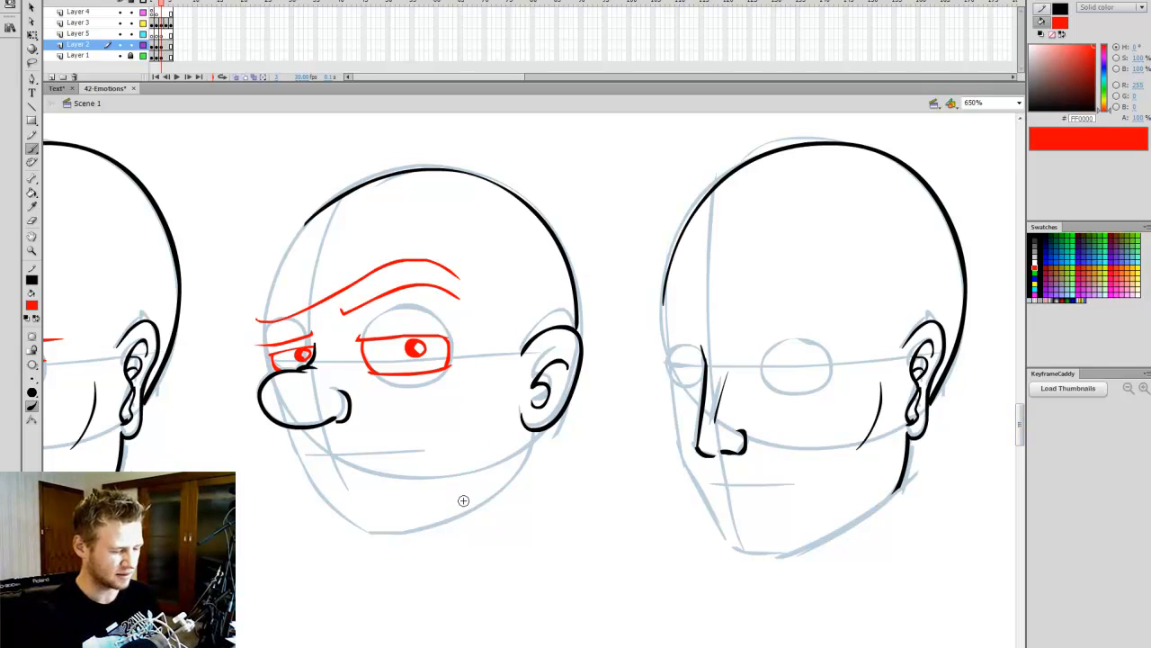
key(ctrl+z)
Step: Draw a crooked mouth on the round-nosed head, with its near corner raised and slightly open
drag(321, 452, 450, 447)
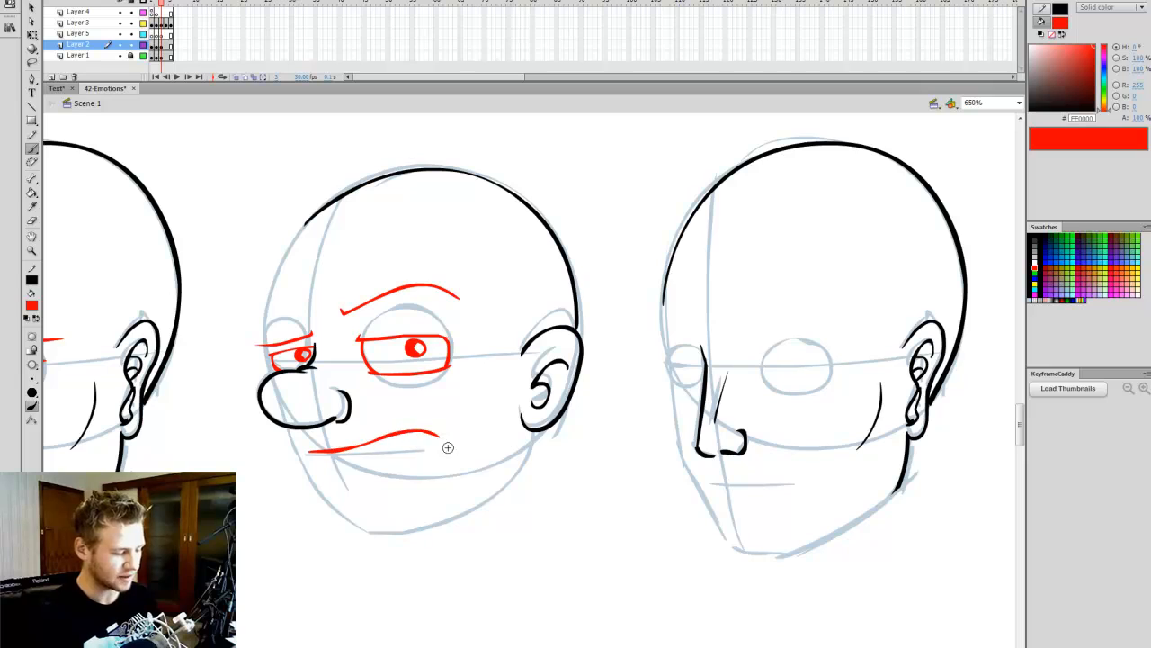
key(ctrl+z)
drag(309, 454, 430, 440)
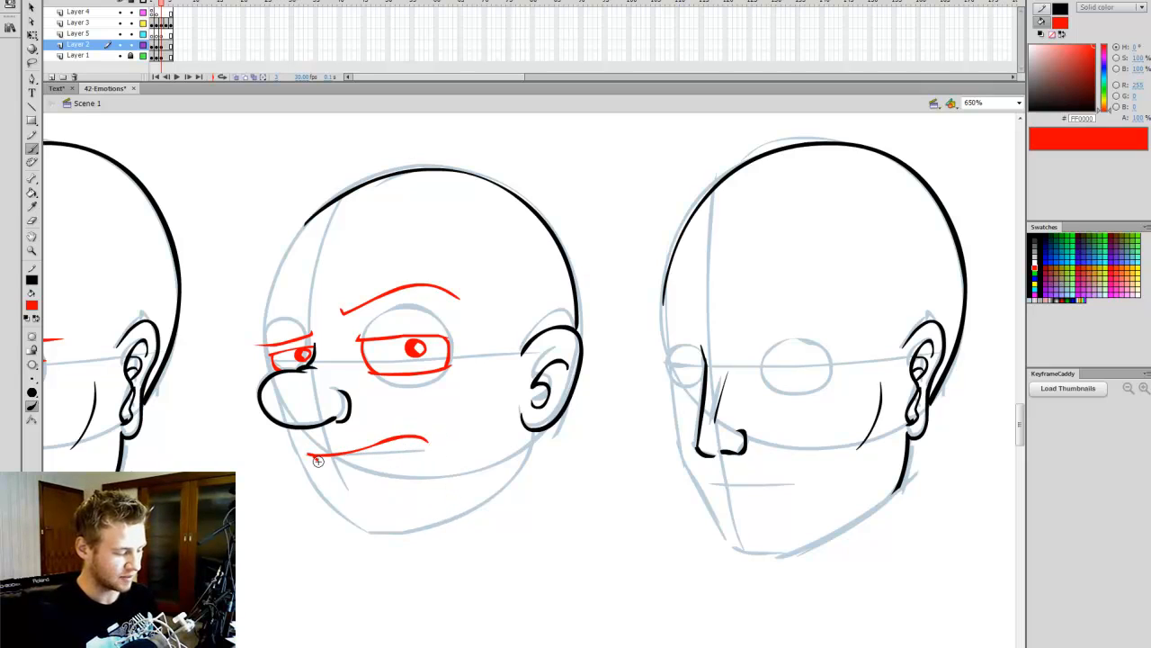
mouse_move(377, 467)
mouse_down()
mouse_move(438, 459)
mouse_move(422, 451)
mouse_up()
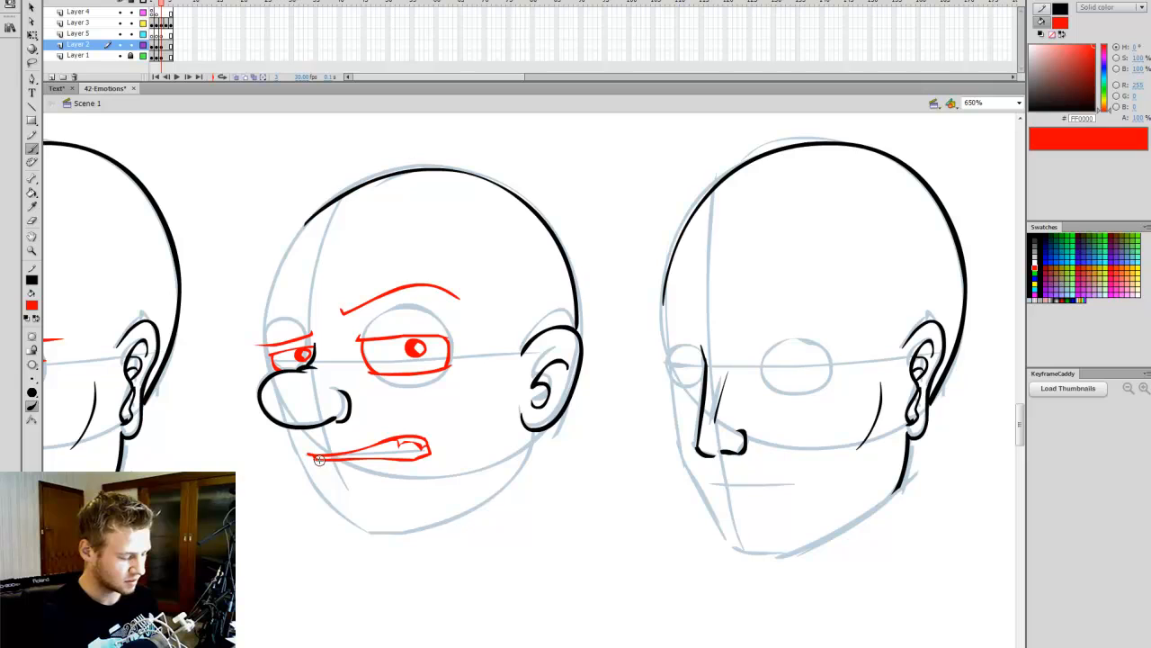
Step: Thicken the mouth's lower edge with a red-filled strip and add a short lower-lip line beneath it
drag(326, 476, 418, 477)
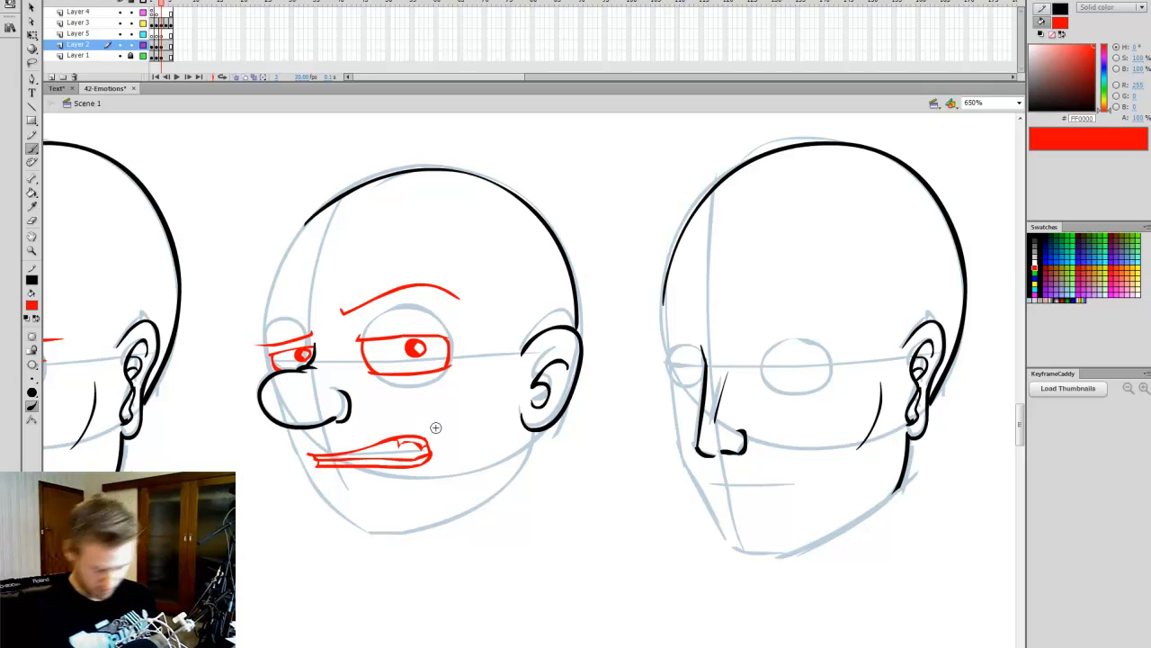
key(k)
click(387, 460)
key(b)
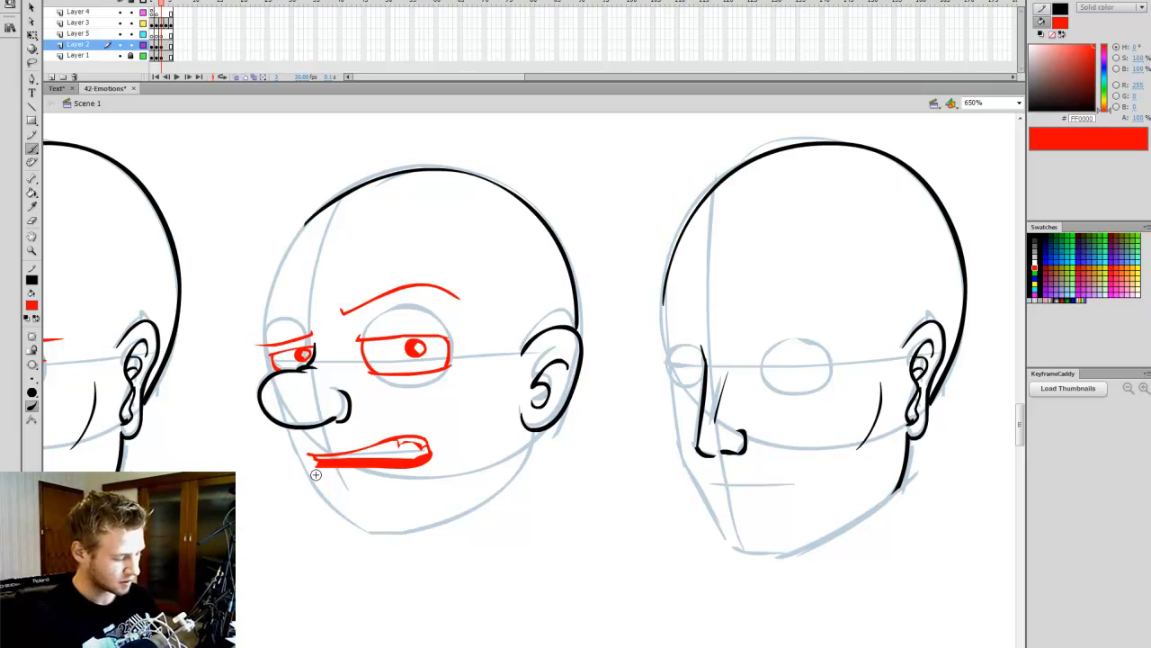
mouse_move(316, 469)
mouse_down()
mouse_move(313, 483)
mouse_move(369, 485)
mouse_up()
key(ctrl+z)
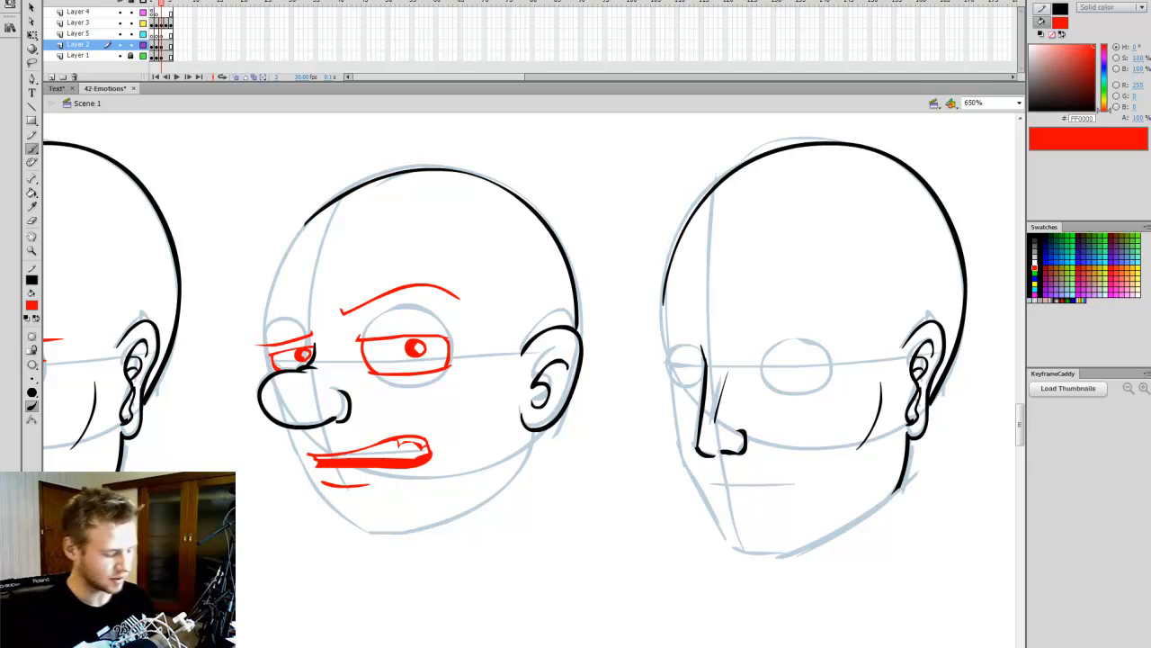
Step: Draw a raised, arched near brow and a low, flat far brow on the long-nosed "Seriously?" head
drag(620, 528, 522, 528)
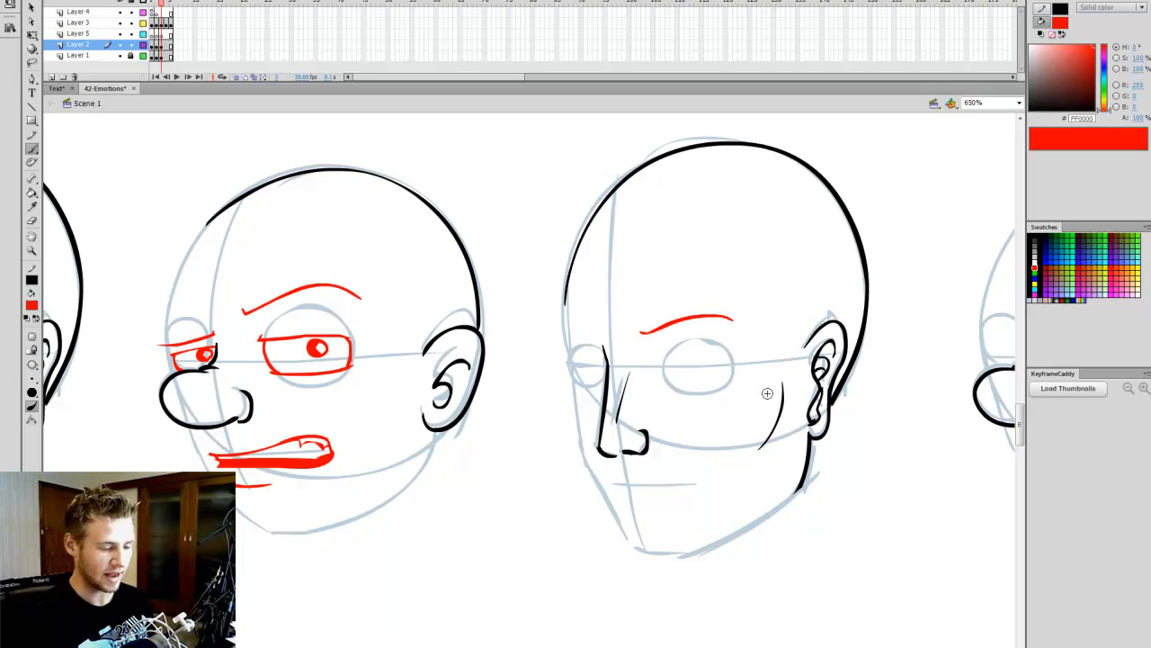
key(ctrl+z)
drag(697, 315, 746, 324)
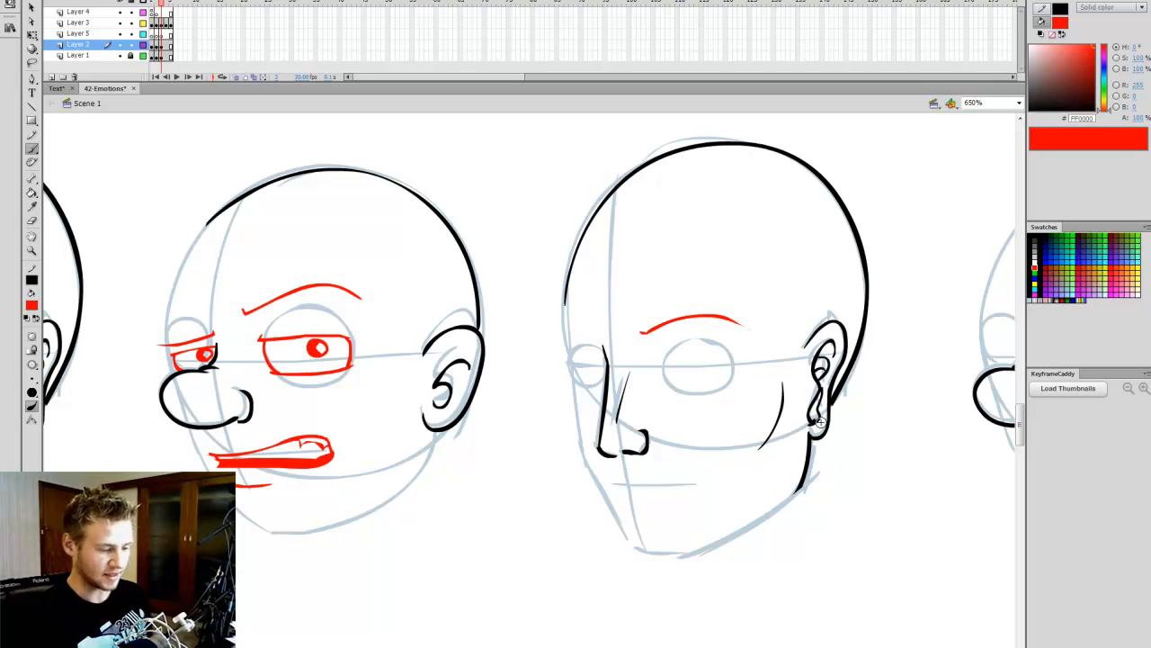
key(ctrl+z)
mouse_move(640, 333)
mouse_down()
mouse_move(669, 321)
mouse_move(749, 324)
mouse_up()
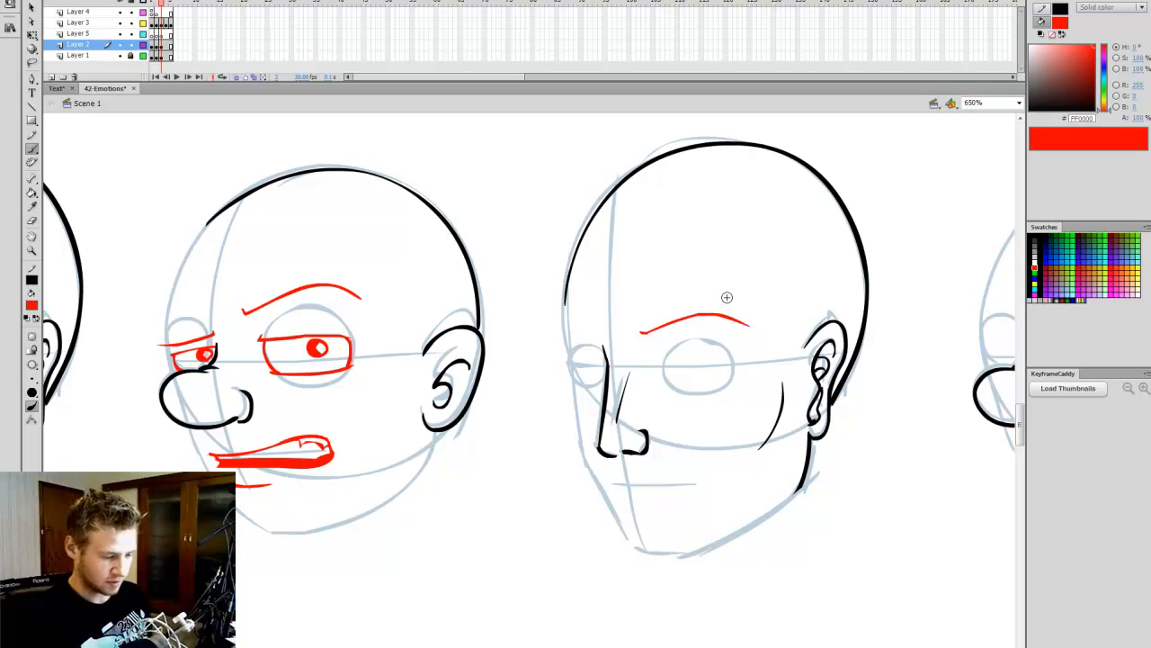
drag(601, 350, 558, 353)
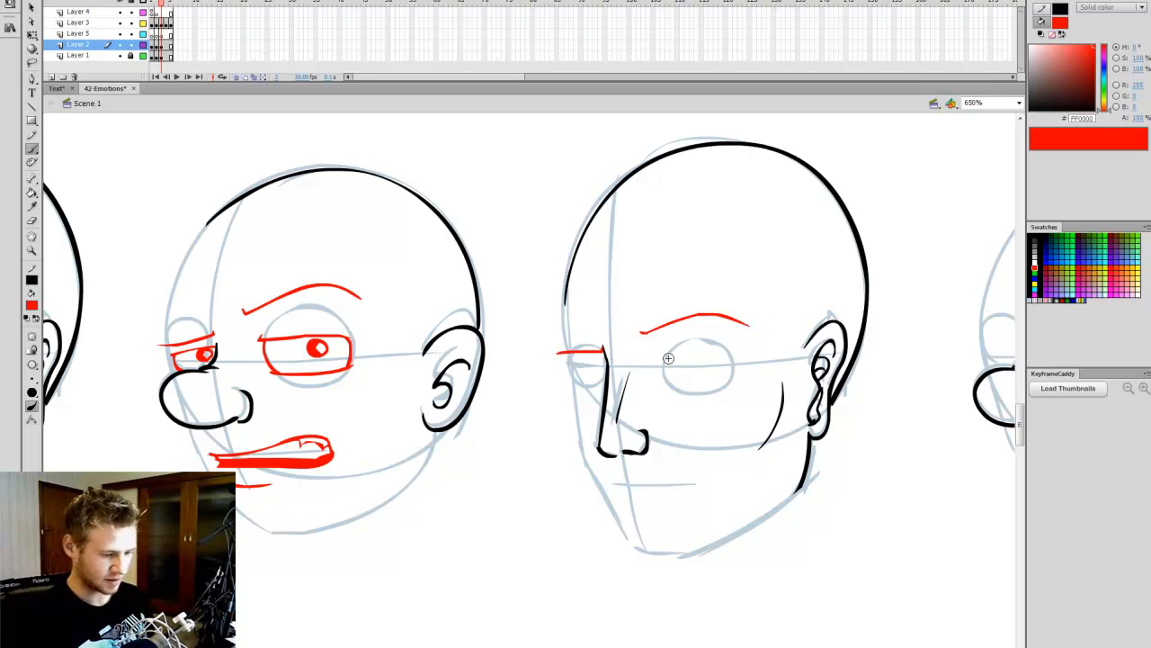
Step: Outline the near eye of the long-nosed head as a narrow almond shape centred on the eye line
mouse_move(661, 365)
mouse_down()
mouse_move(689, 352)
mouse_move(748, 363)
mouse_move(664, 370)
mouse_move(706, 381)
mouse_move(729, 368)
mouse_up()
key(ctrl+z)
key(ctrl+z)
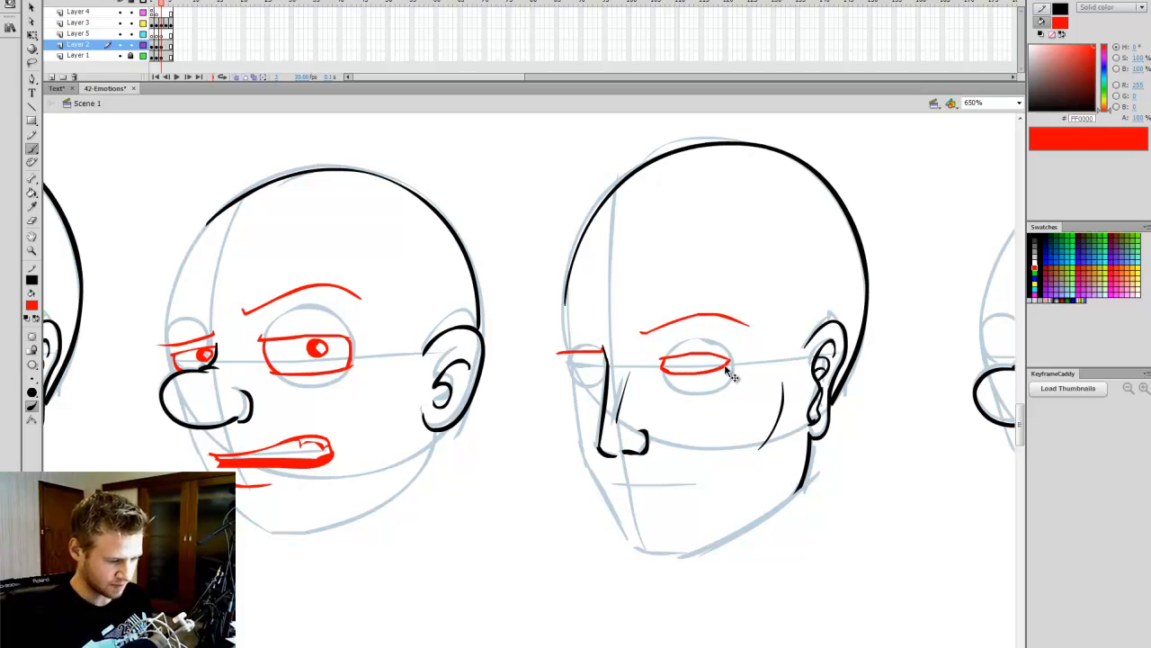
ctrl+click(729, 365)
key(q)
click(745, 346)
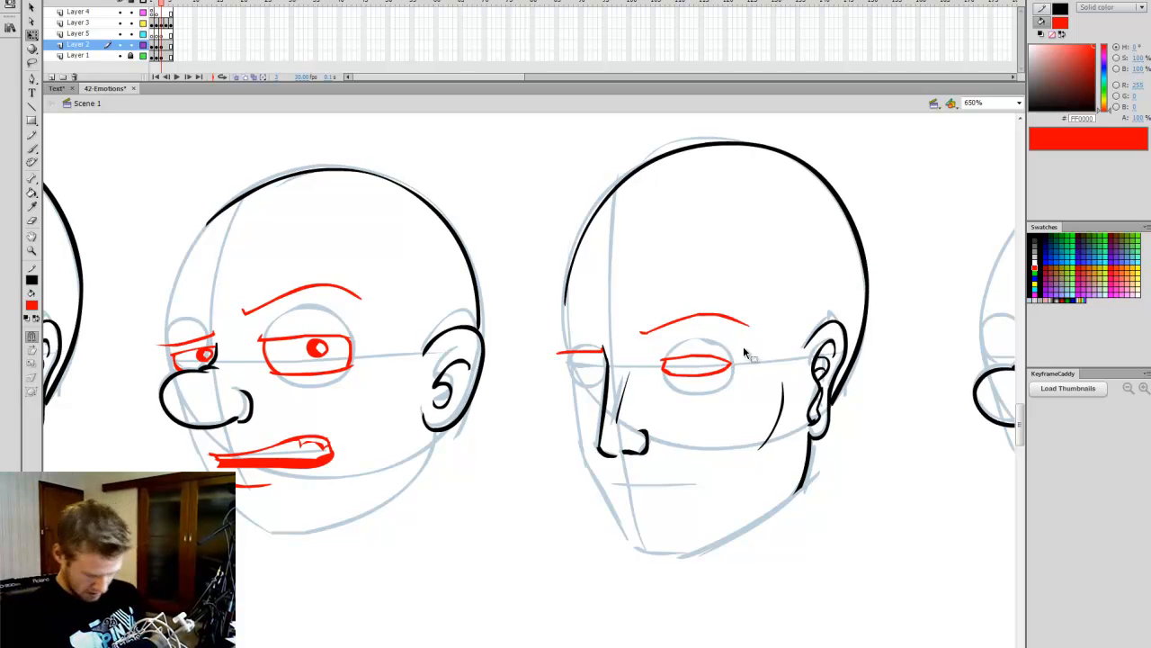
Step: Draw the narrow far eye, add red-filled highlighted pupils to both eyes of the long-nosed head, and hide the sketch layer
key(b)
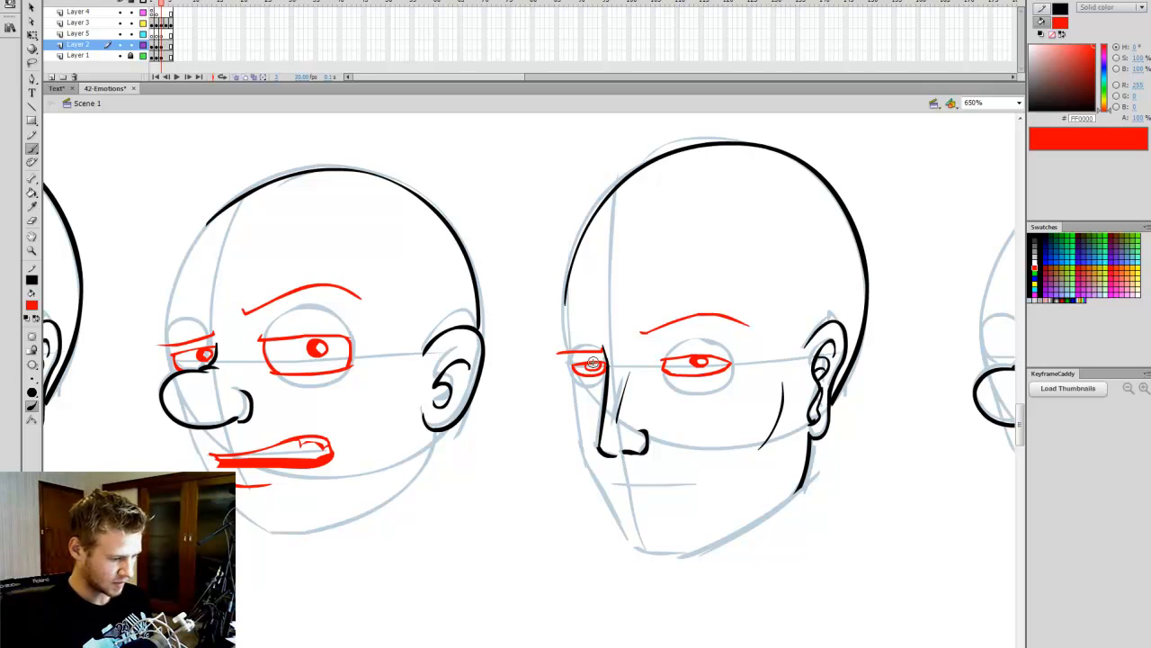
key(k)
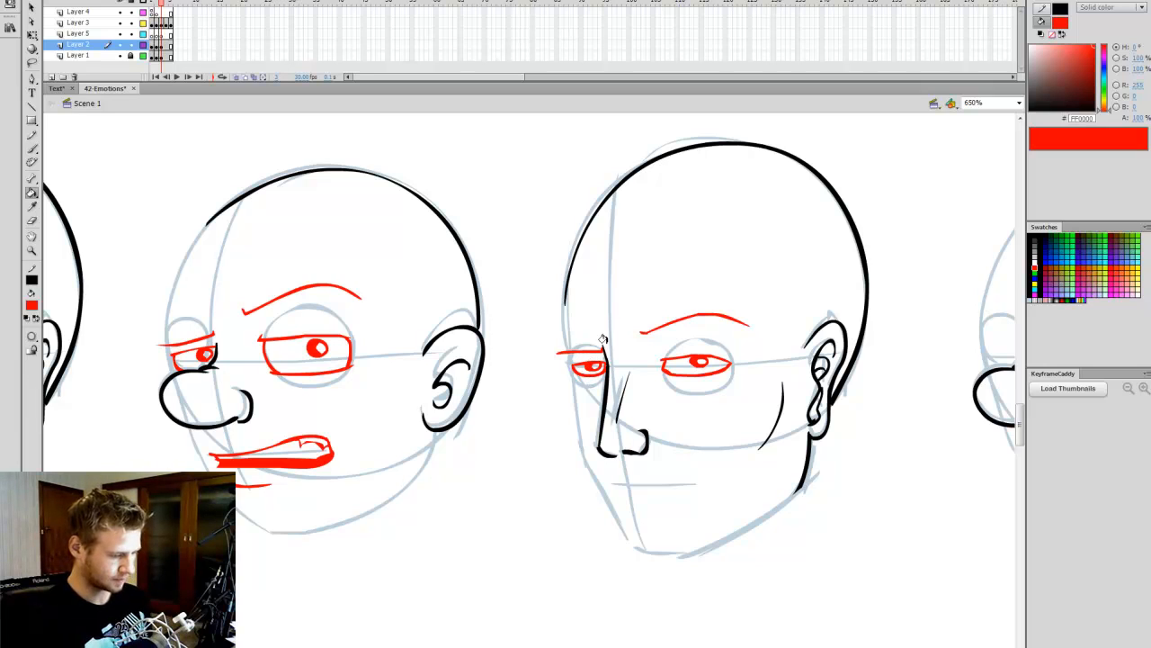
click(120, 56)
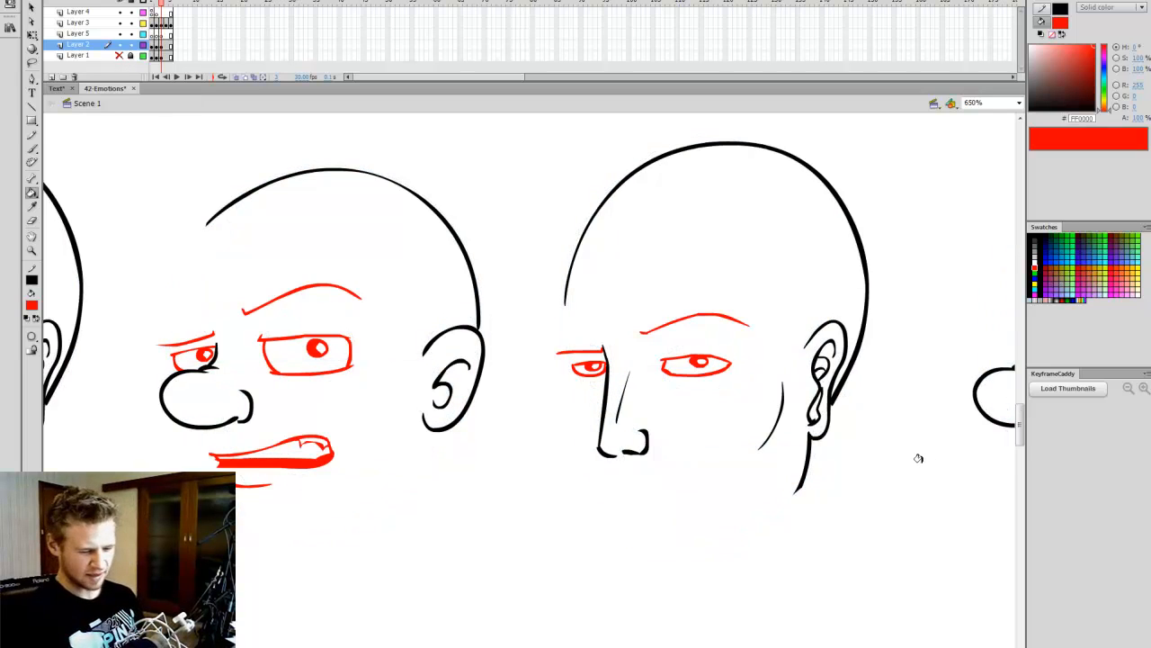
Step: Draw a slanted closed mouth with a thick lower edge and a short lower-lip line on the long-nosed head, guided by the sketch layer
click(120, 56)
key(b)
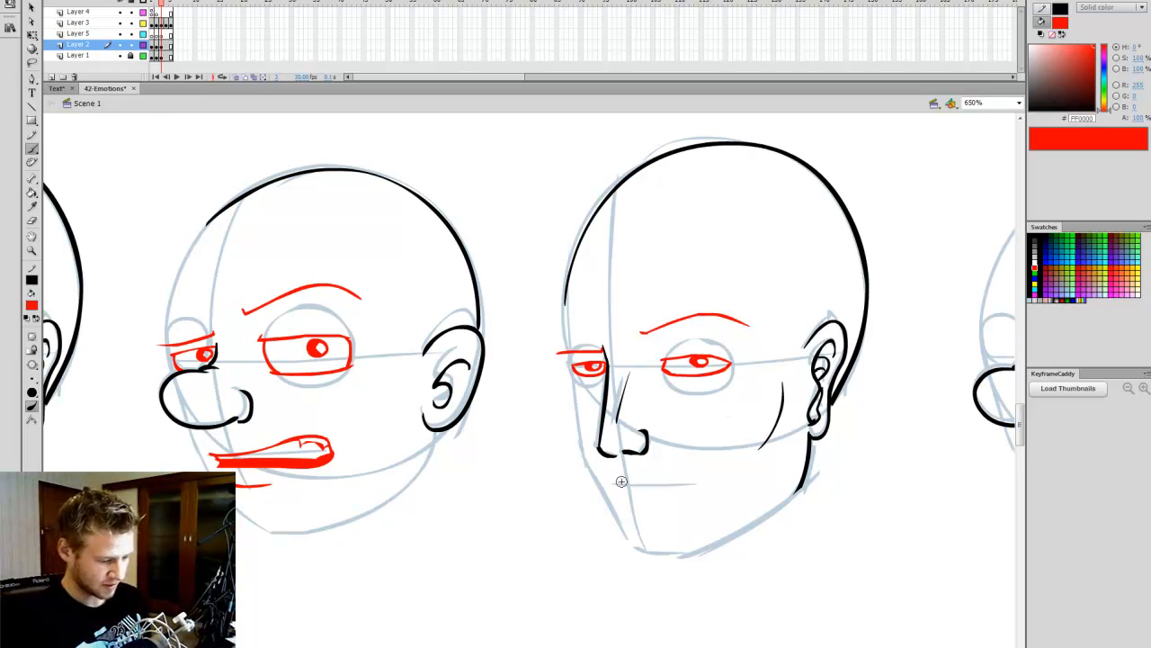
drag(614, 481, 726, 474)
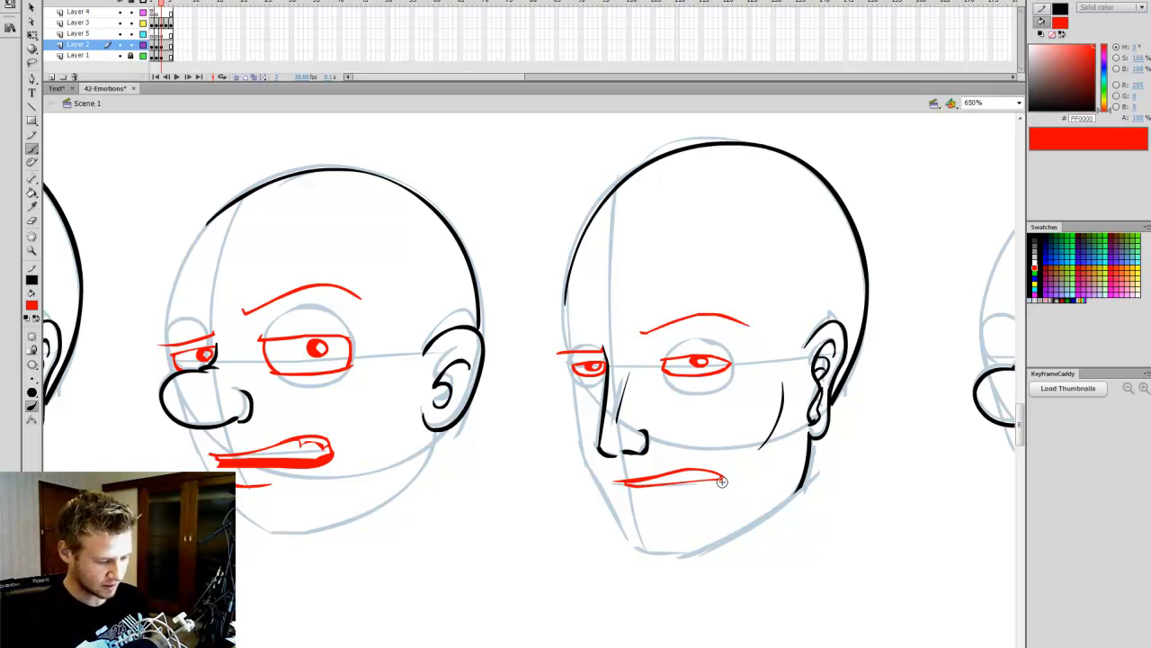
drag(629, 488, 721, 479)
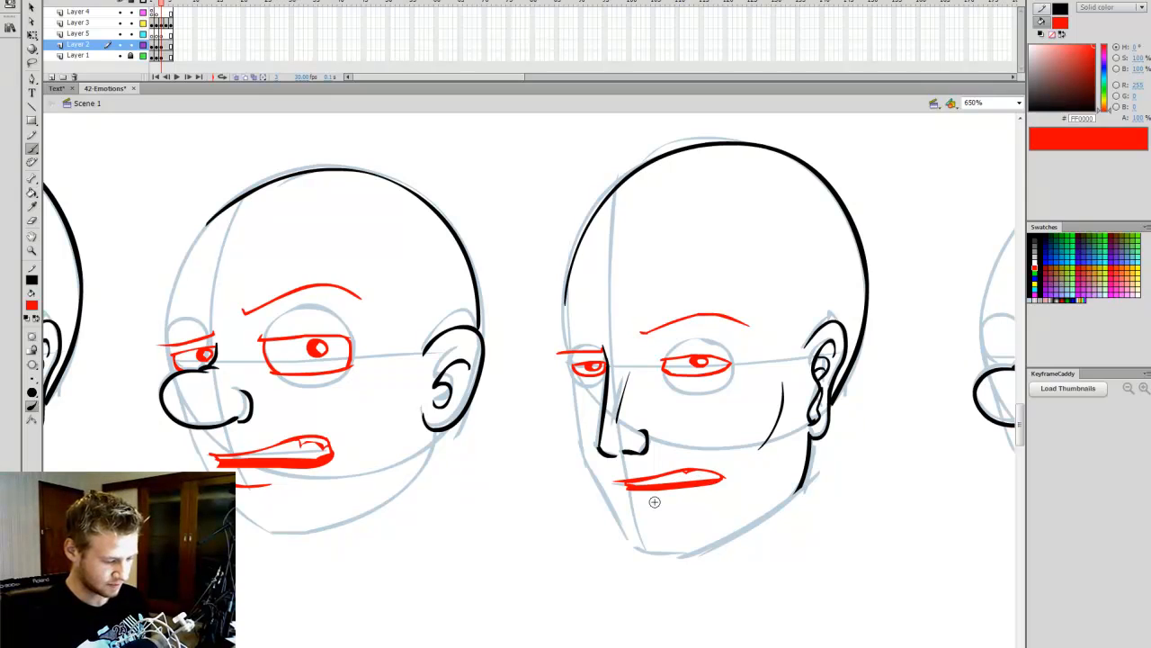
drag(634, 503, 674, 501)
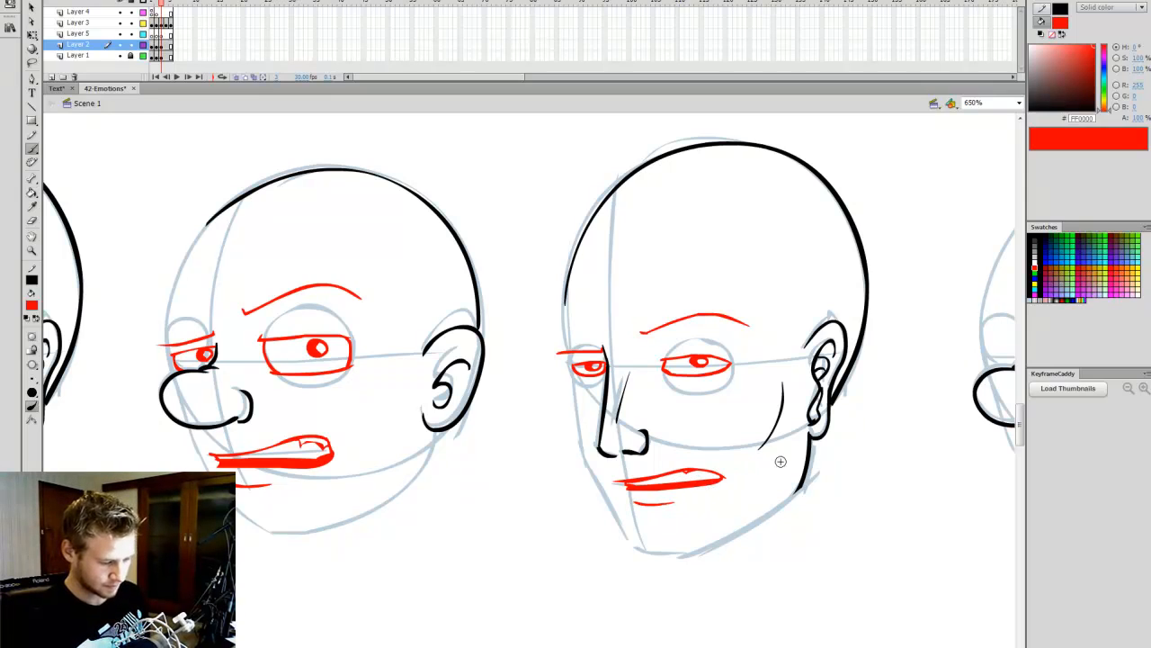
click(120, 56)
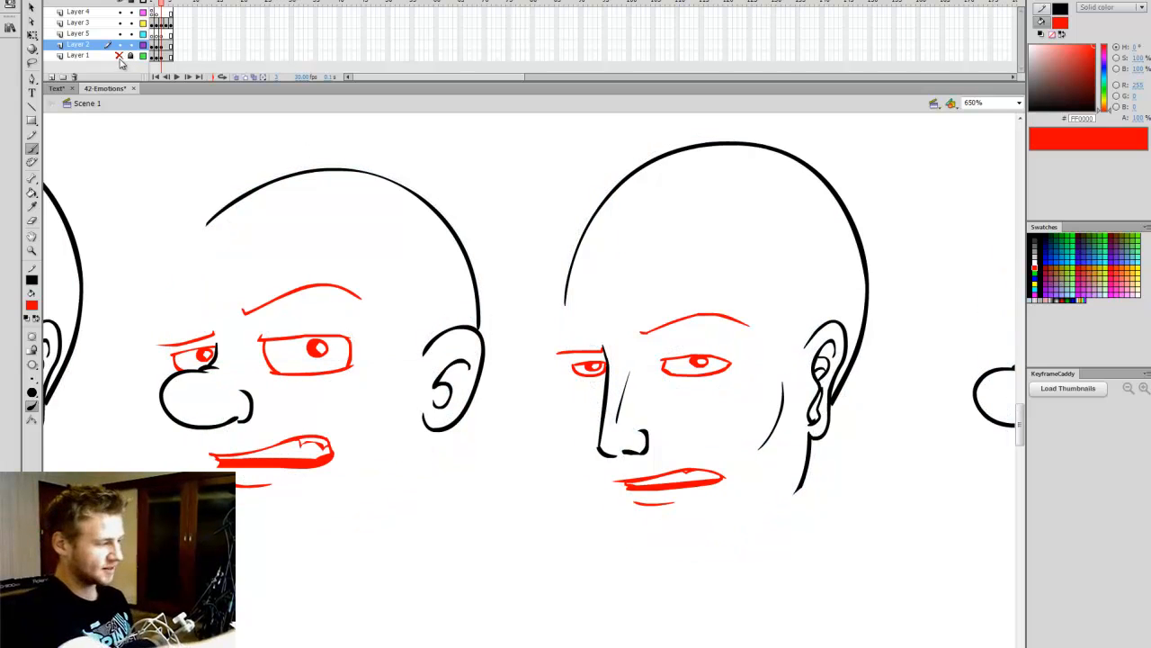
click(120, 56)
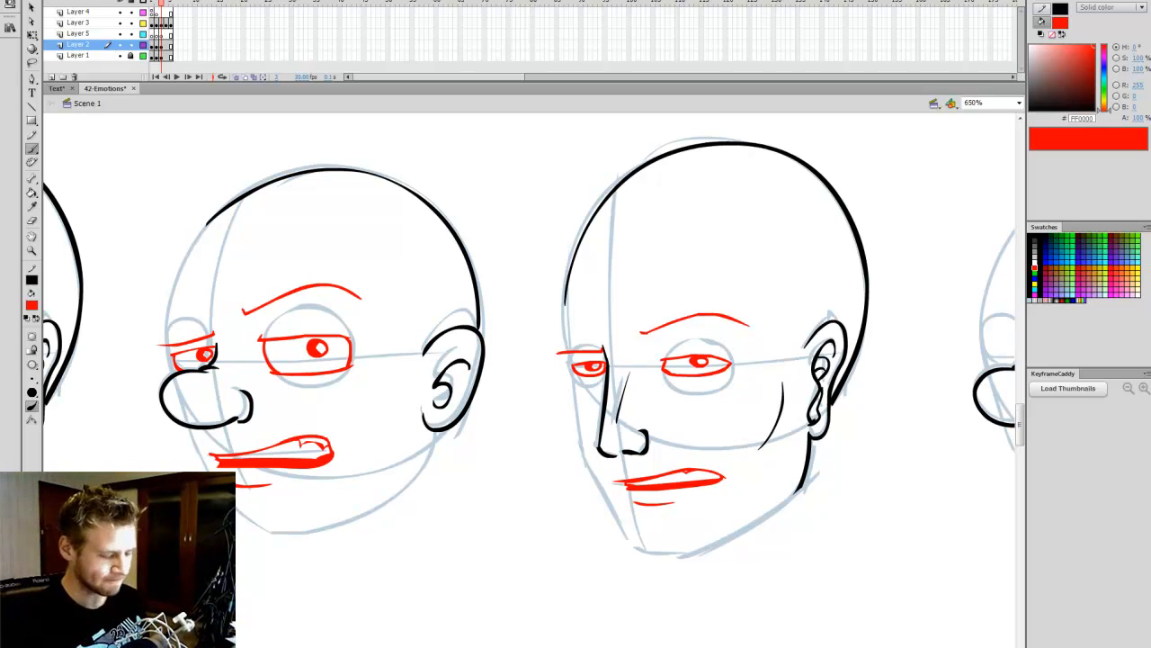
Step: Draw a low, inward-slanting far brow and a rising near brow on the round-nosed "Cunning" head
scroll(902, 496, right, 10)
scroll(1020, 417, up, 2)
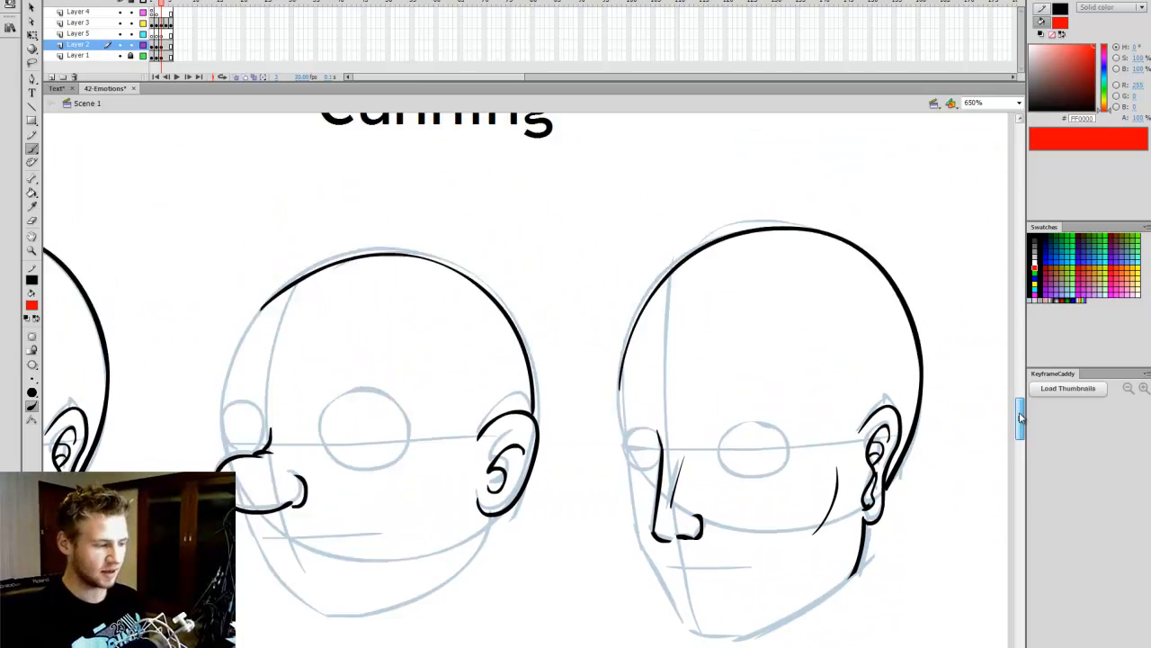
scroll(1021, 417, up, 1)
scroll(1021, 413, down, 3)
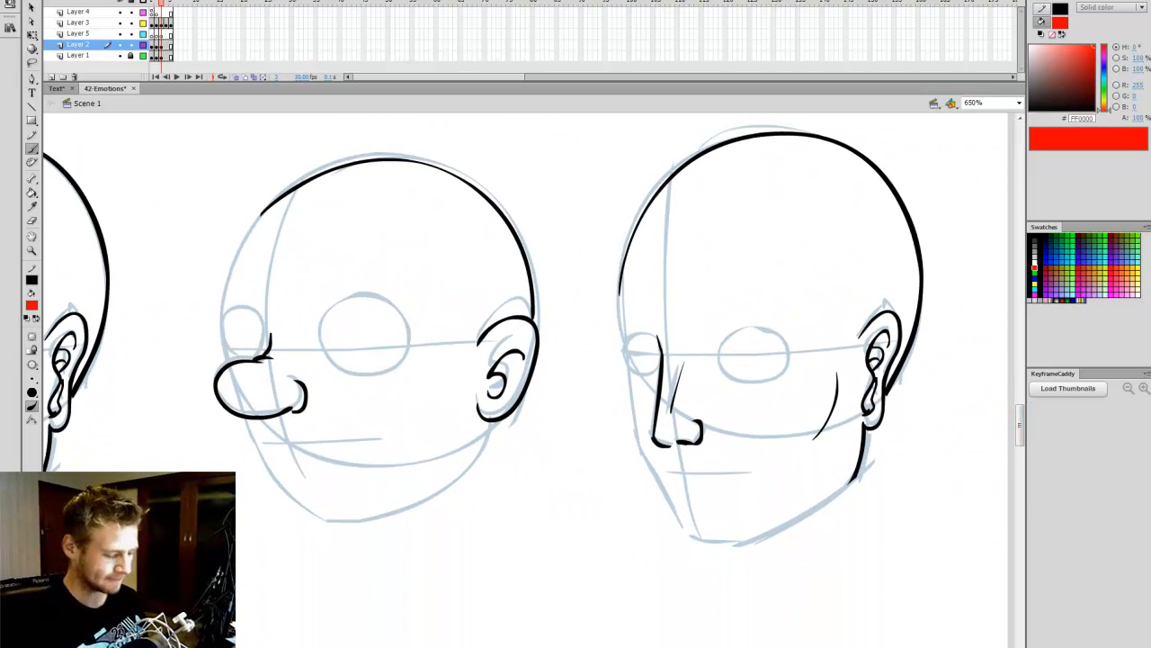
scroll(634, 545, left, 1)
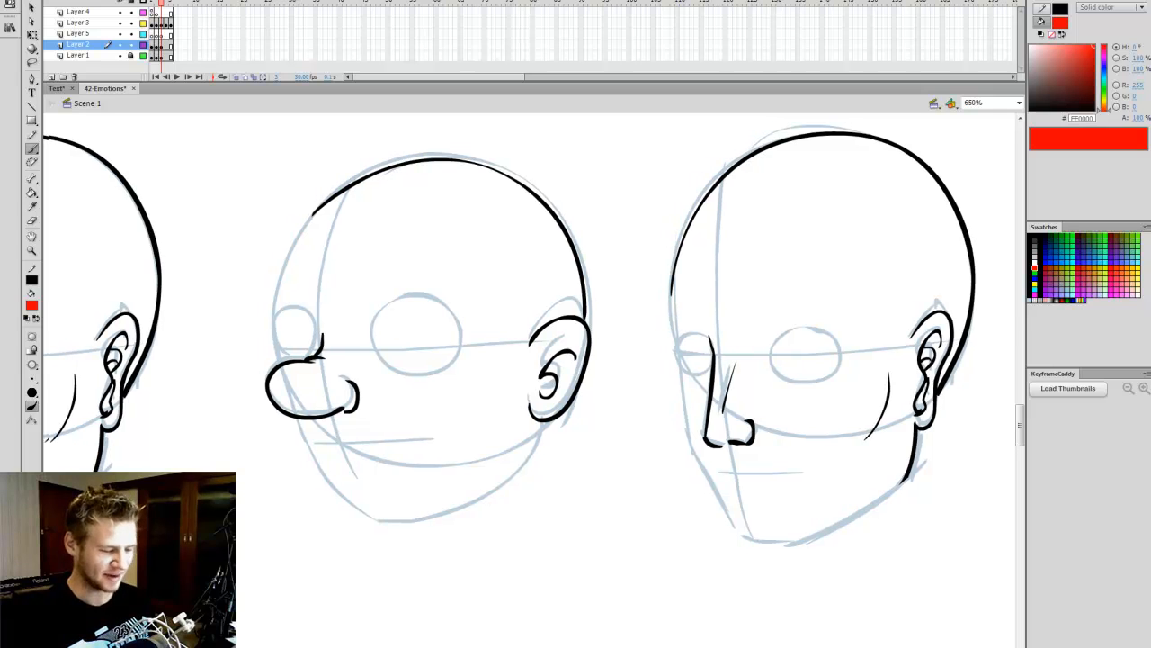
scroll(634, 545, left, 3)
scroll(634, 545, right, 2)
scroll(634, 545, left, 1)
scroll(530, 335, left, 1)
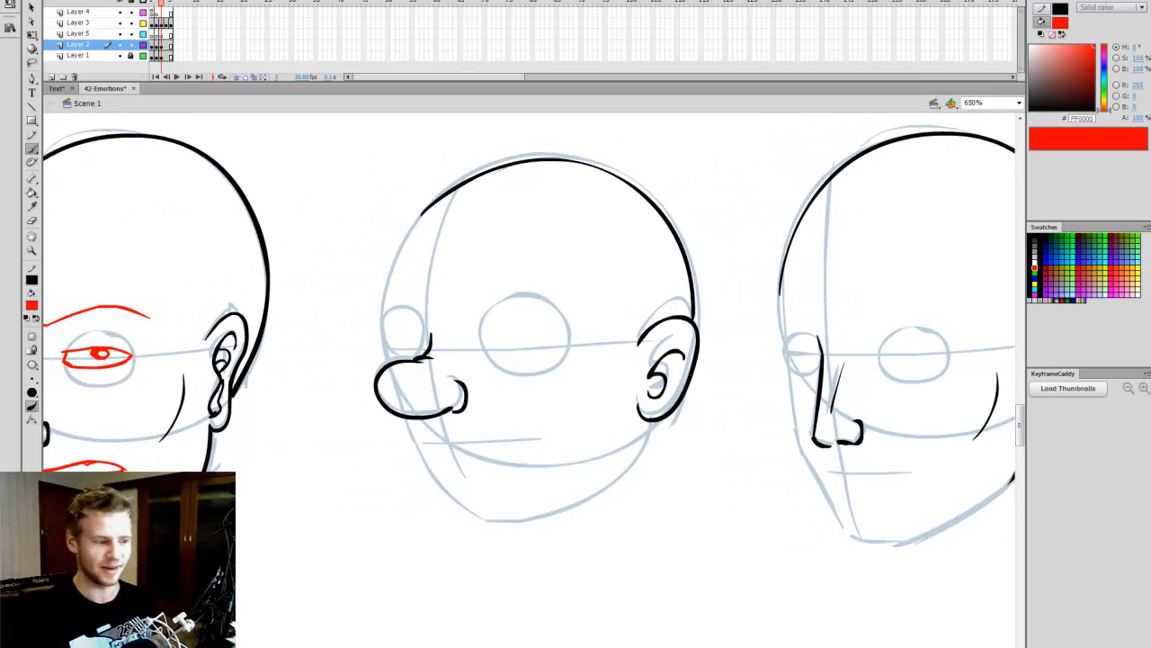
scroll(516, 329, left, 1)
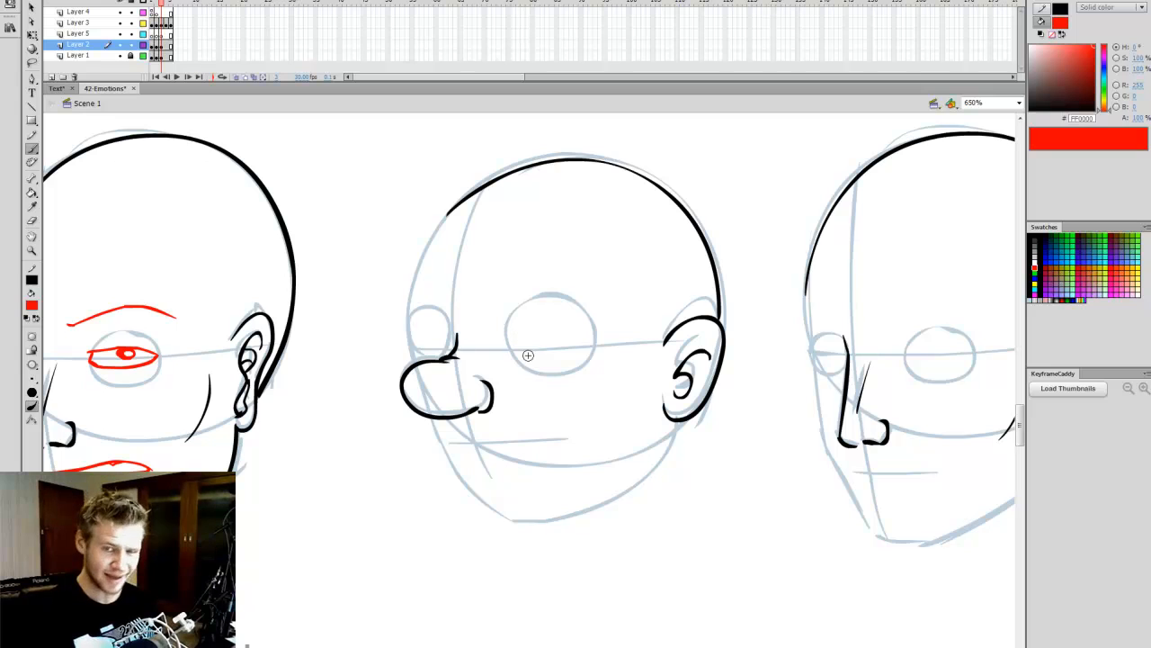
scroll(446, 422, left, 7)
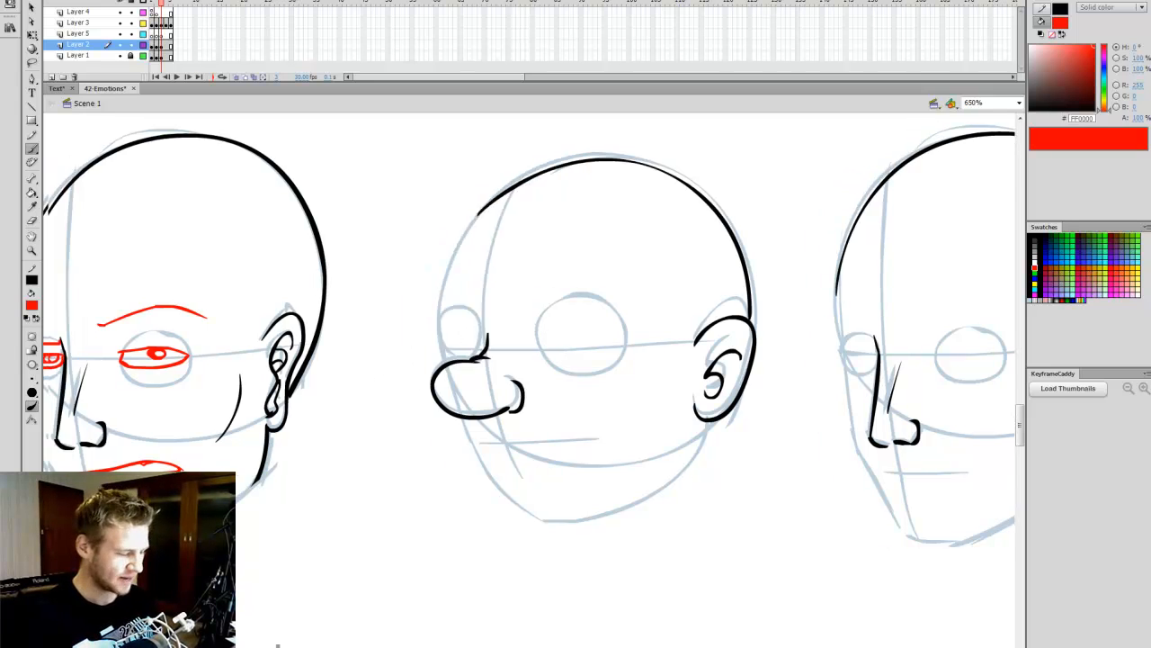
scroll(613, 591, right, 7)
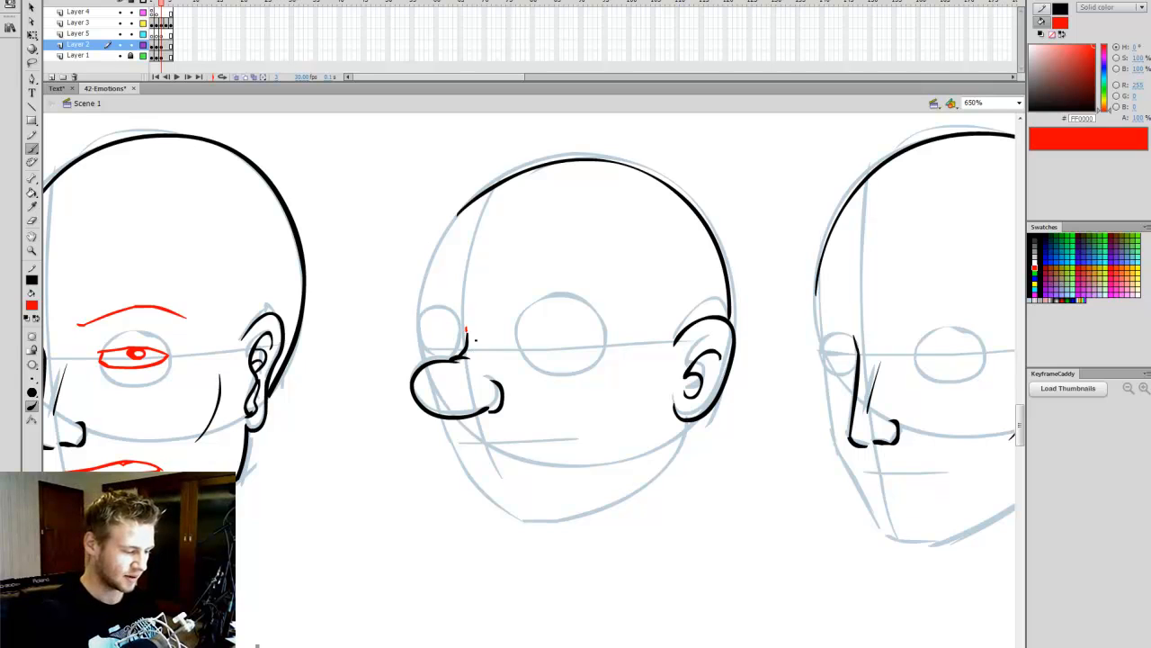
drag(424, 331, 406, 323)
drag(551, 312, 615, 295)
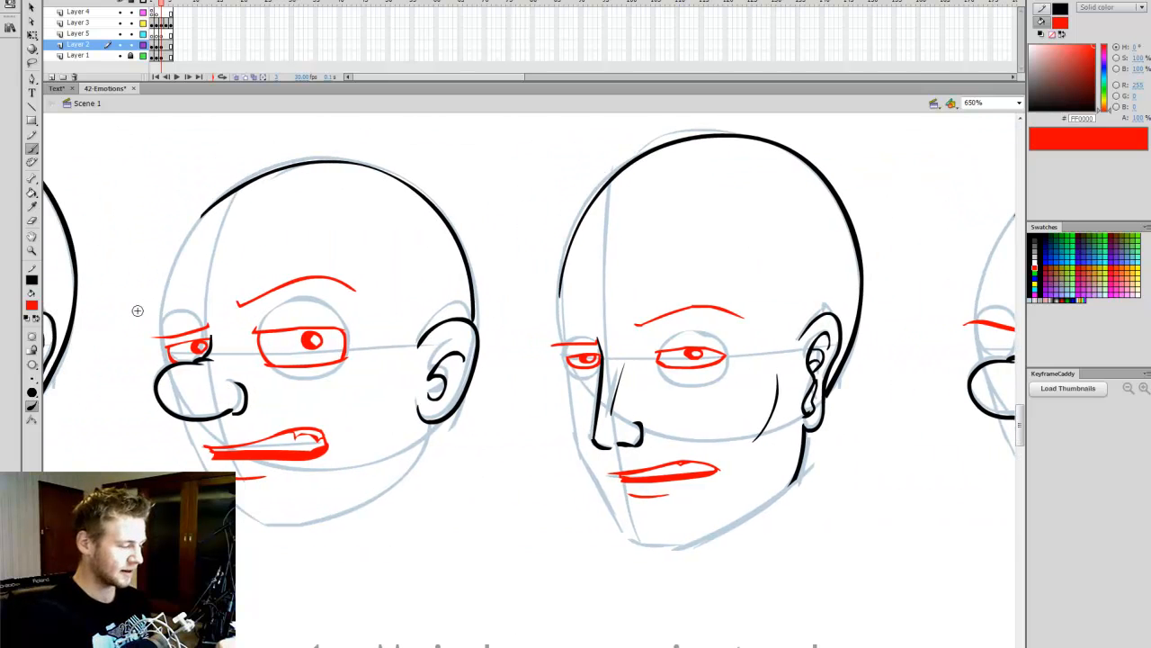
drag(133, 312, 363, 254)
key(ctrl+z)
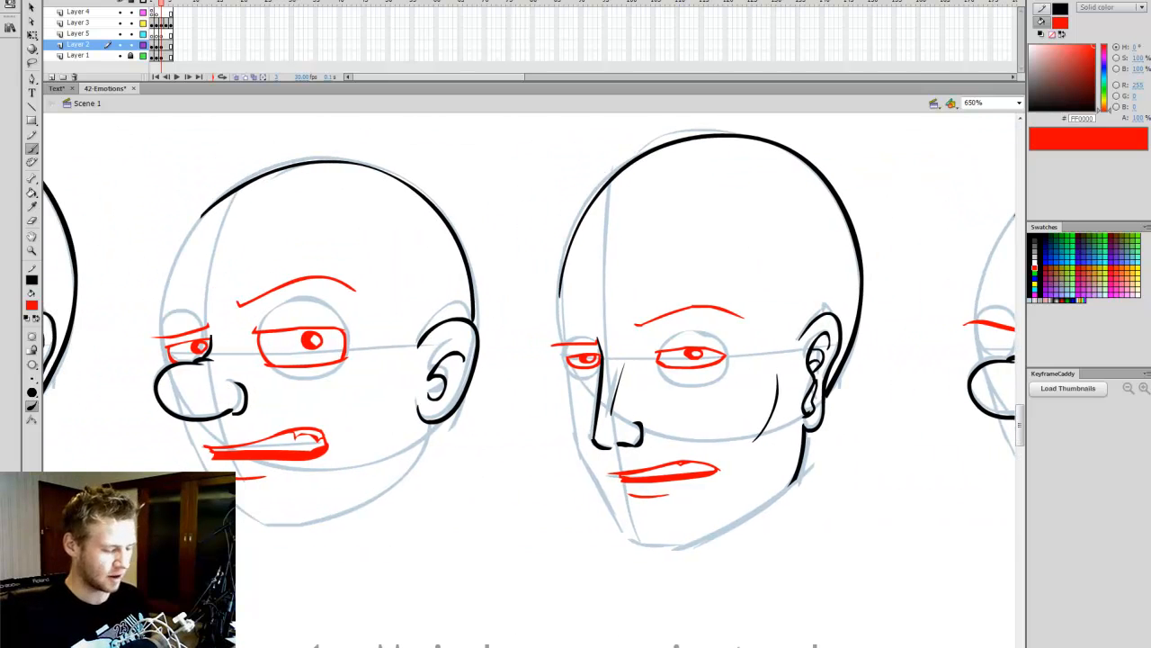
scroll(654, 521, right, 5)
mouse_move(550, 293)
mouse_down()
mouse_move(607, 295)
mouse_move(773, 251)
mouse_up()
key(ctrl+z)
key(ctrl+z)
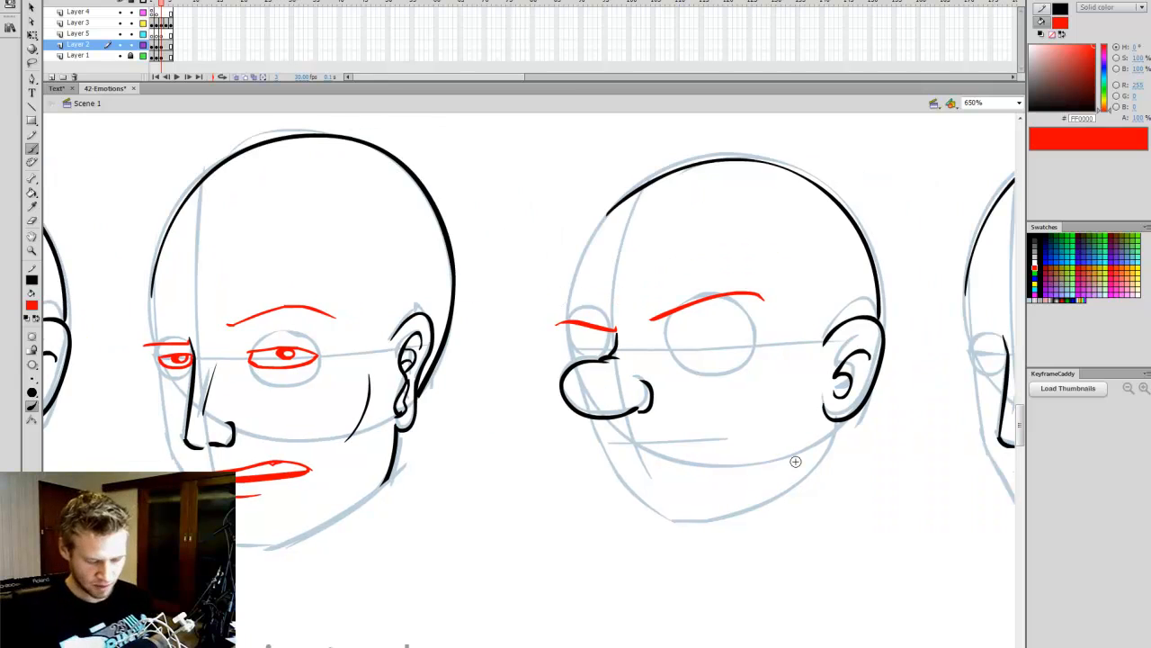
Step: Draw raised, flat lower lids for both eyes of the round-nosed "Cunning" head and close the near eye with an arched upper lid
scroll(606, 454, right, 1)
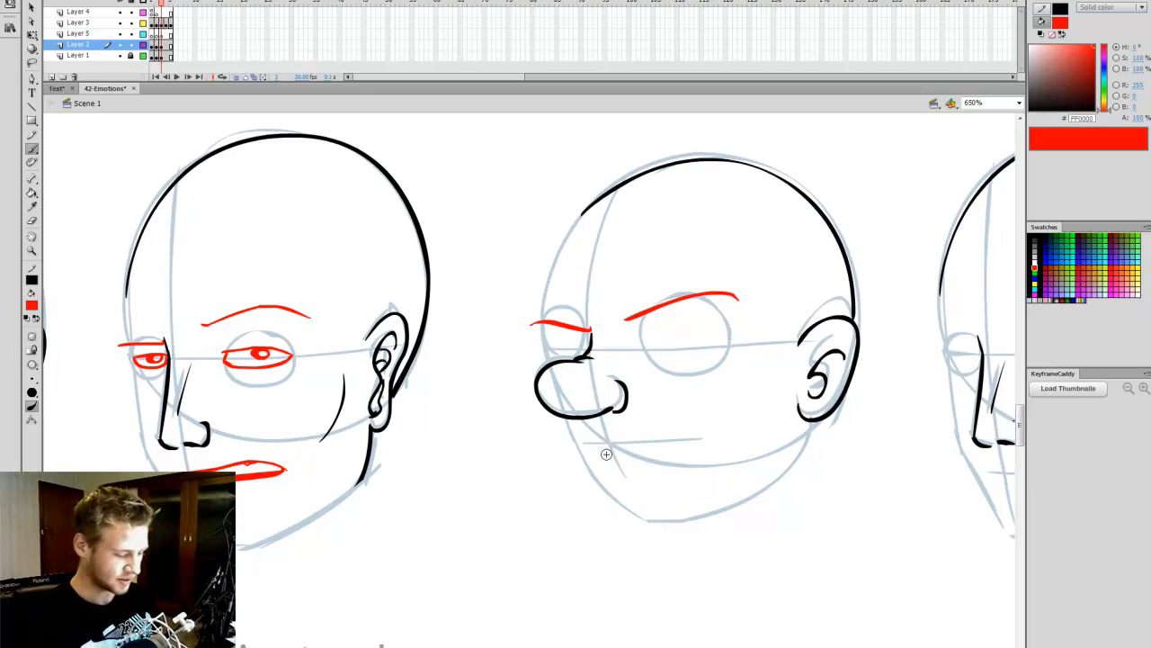
scroll(531, 339, left, 4)
scroll(531, 340, right, 3)
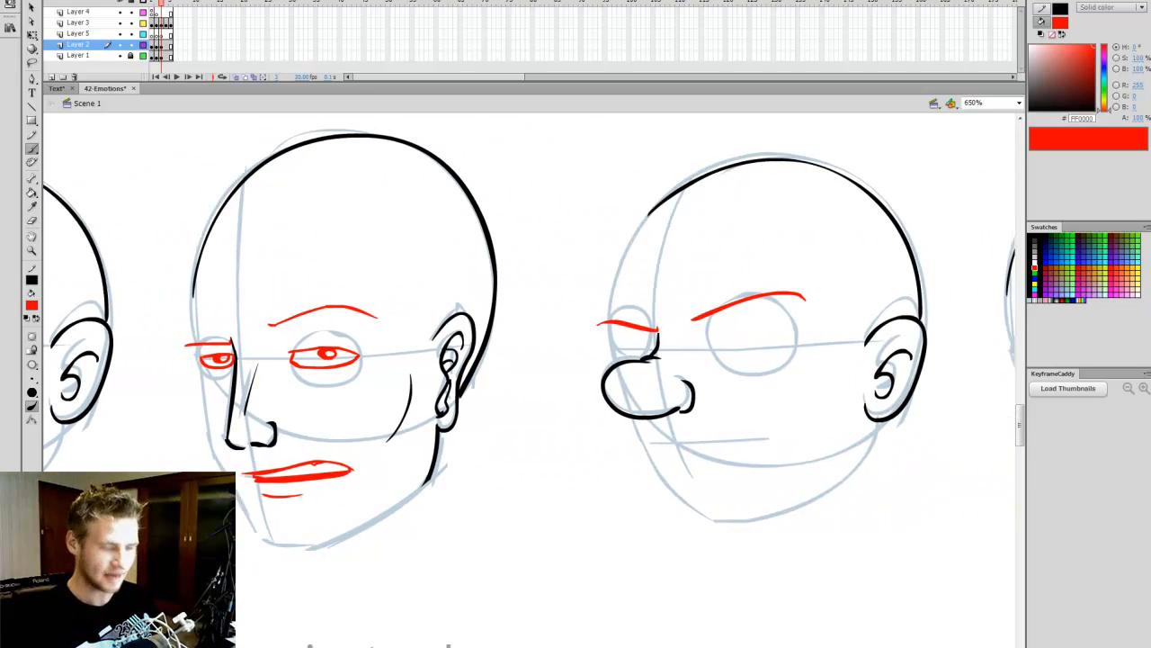
scroll(686, 329, right, 2)
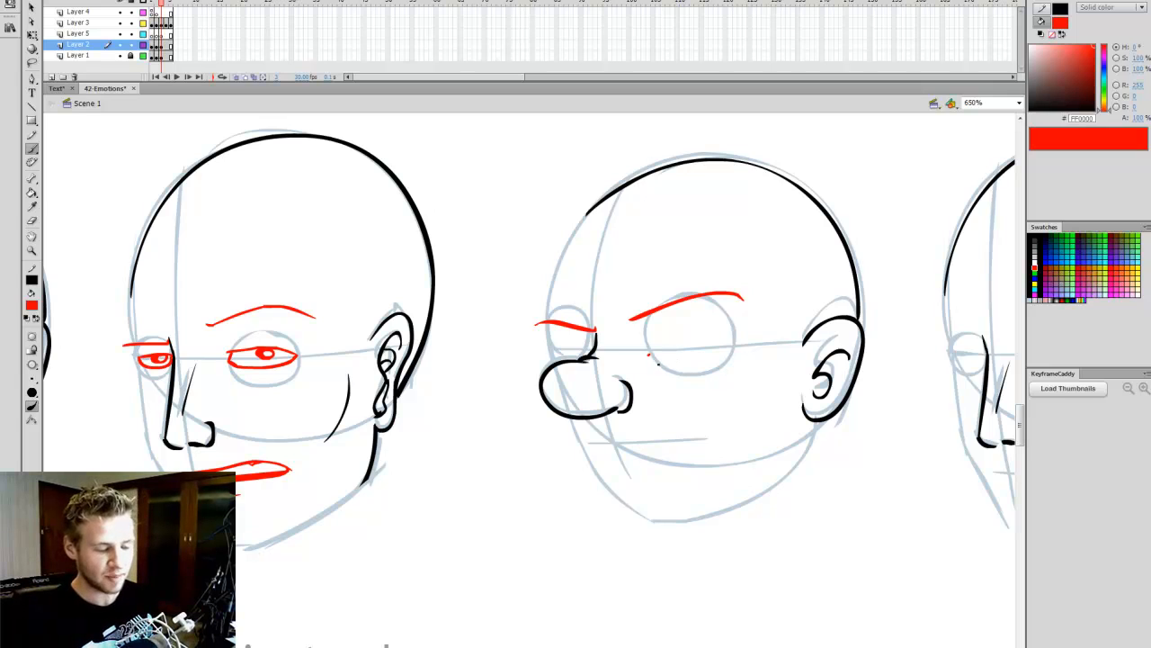
drag(650, 353, 743, 345)
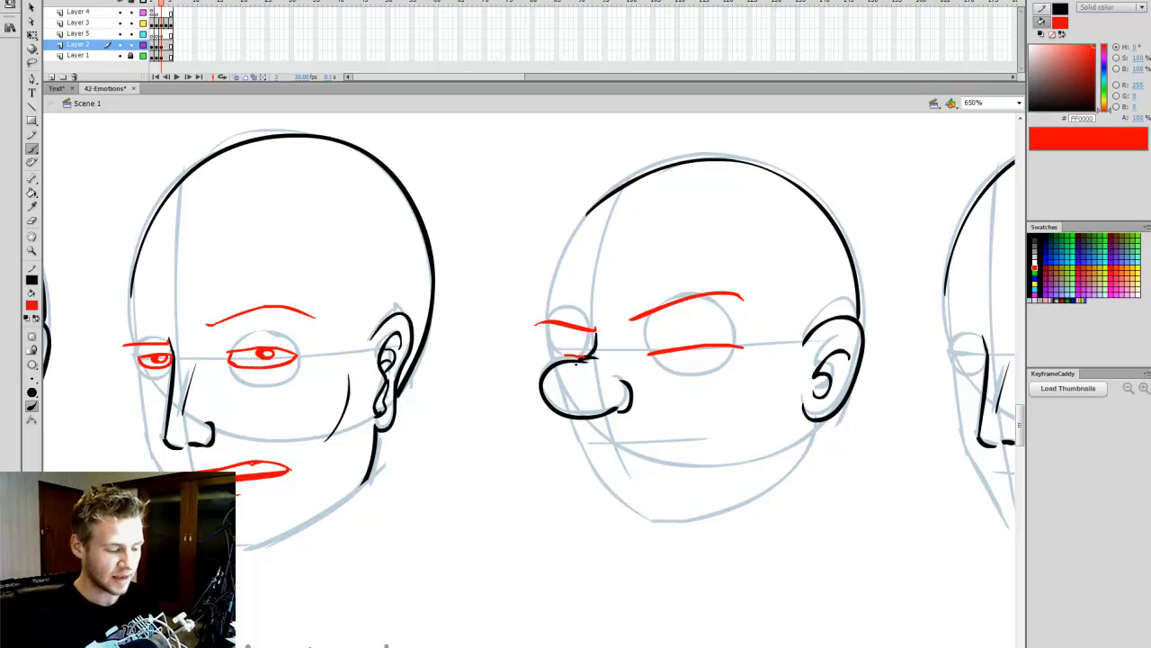
drag(577, 358, 554, 355)
mouse_move(648, 351)
mouse_down()
mouse_move(660, 317)
mouse_move(657, 336)
mouse_move(743, 340)
mouse_up()
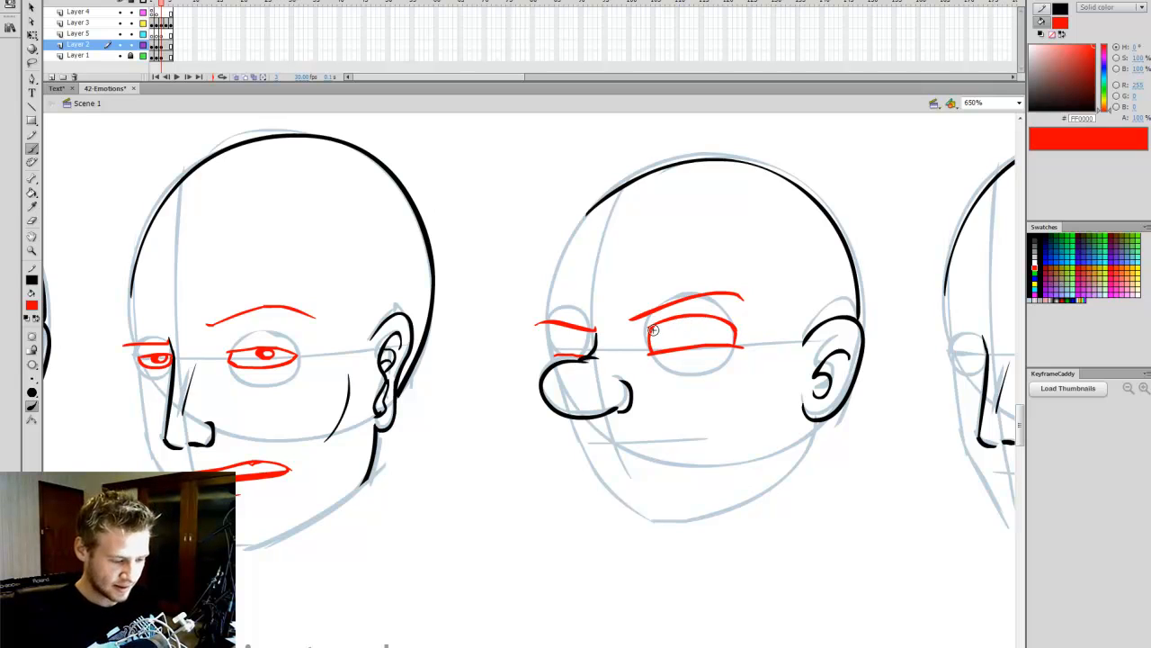
Step: Outline the far eye and add red-filled, highlighted pupils glancing sideways toward the nose side in both eyes
drag(662, 330, 659, 328)
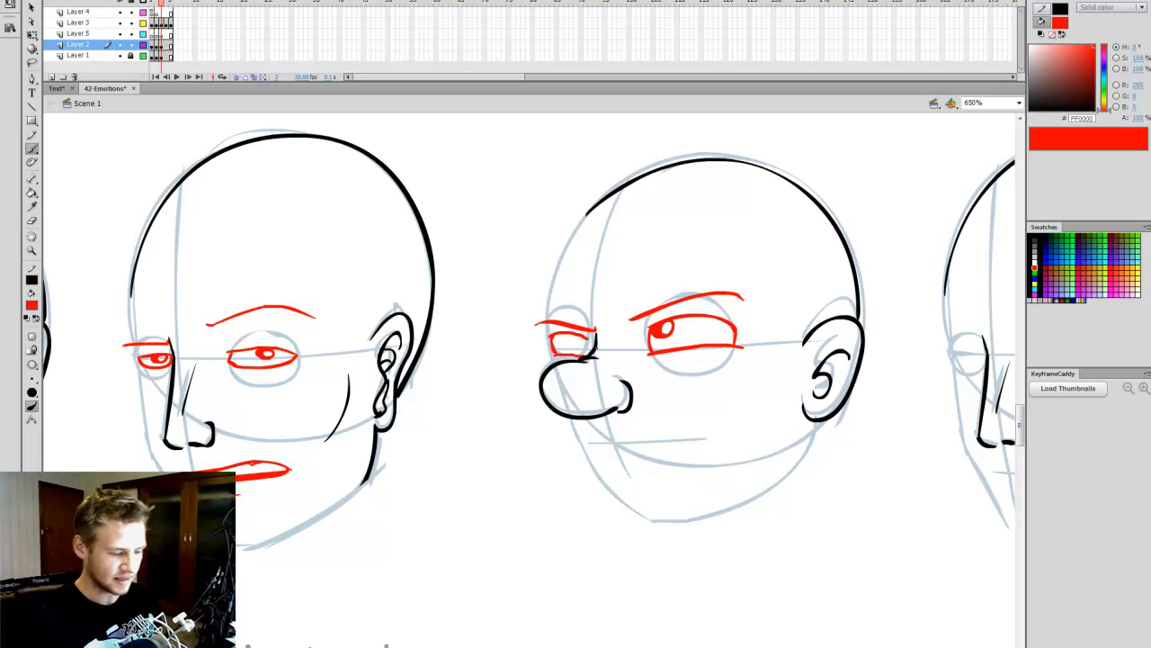
drag(557, 345, 562, 341)
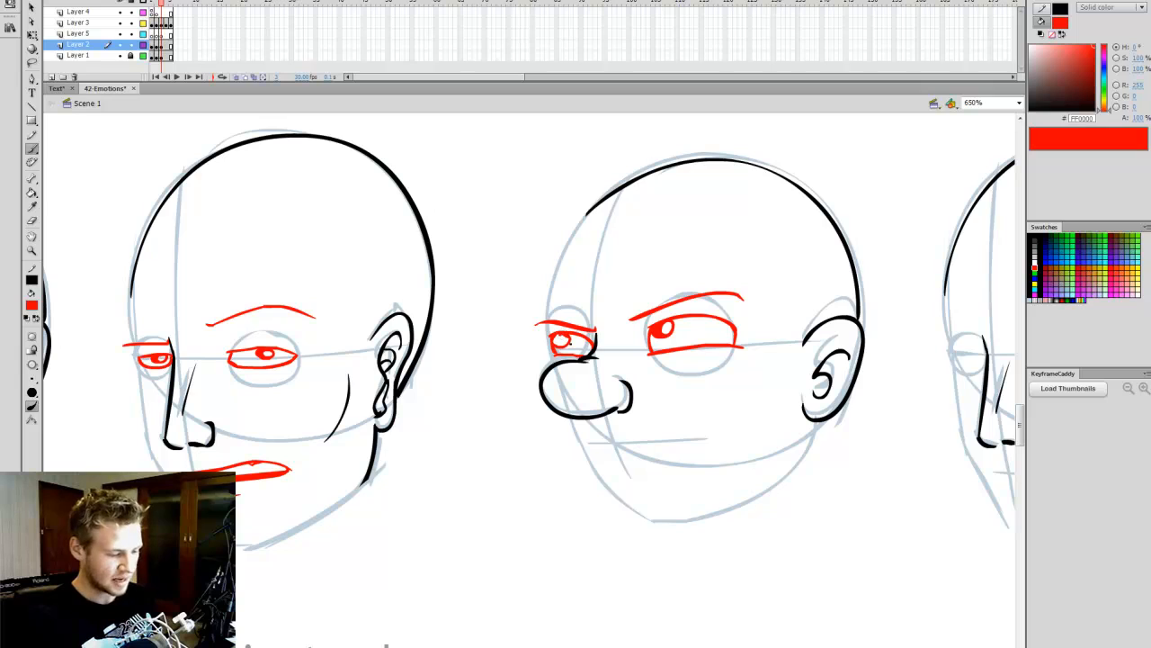
key(k)
key(b)
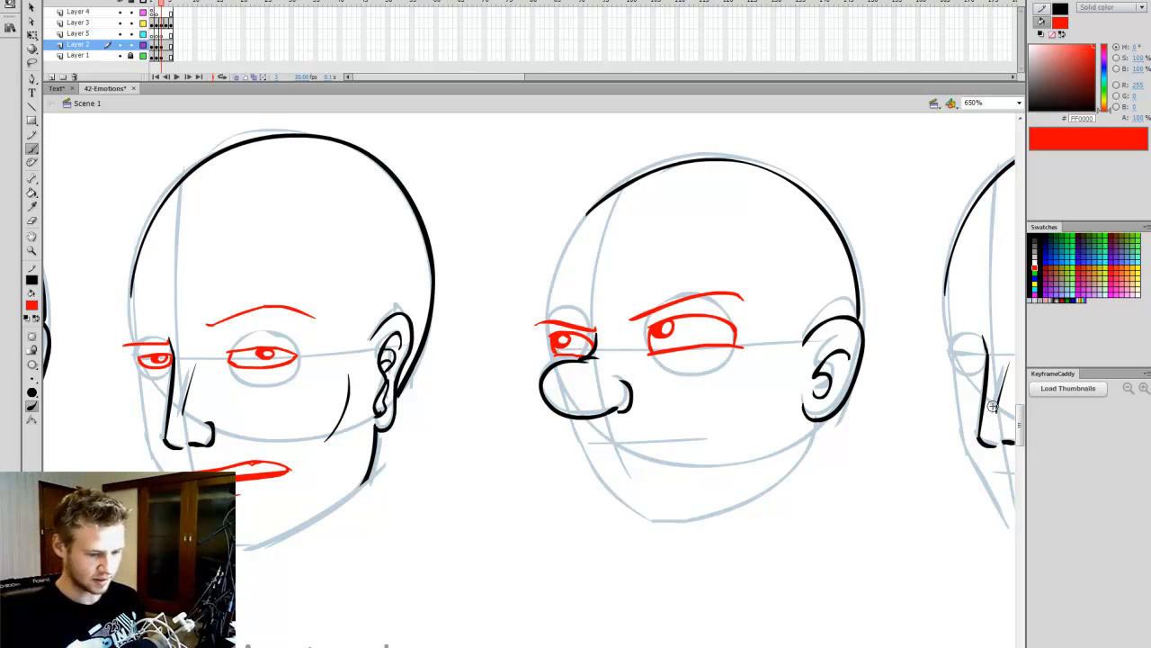
Step: Draw an open, lopsided grin on the round-nosed "Cunning" head with a raised near corner, an upper row of teeth and a lower lip edge
scroll(608, 613, down, 2)
scroll(1021, 421, up, 2)
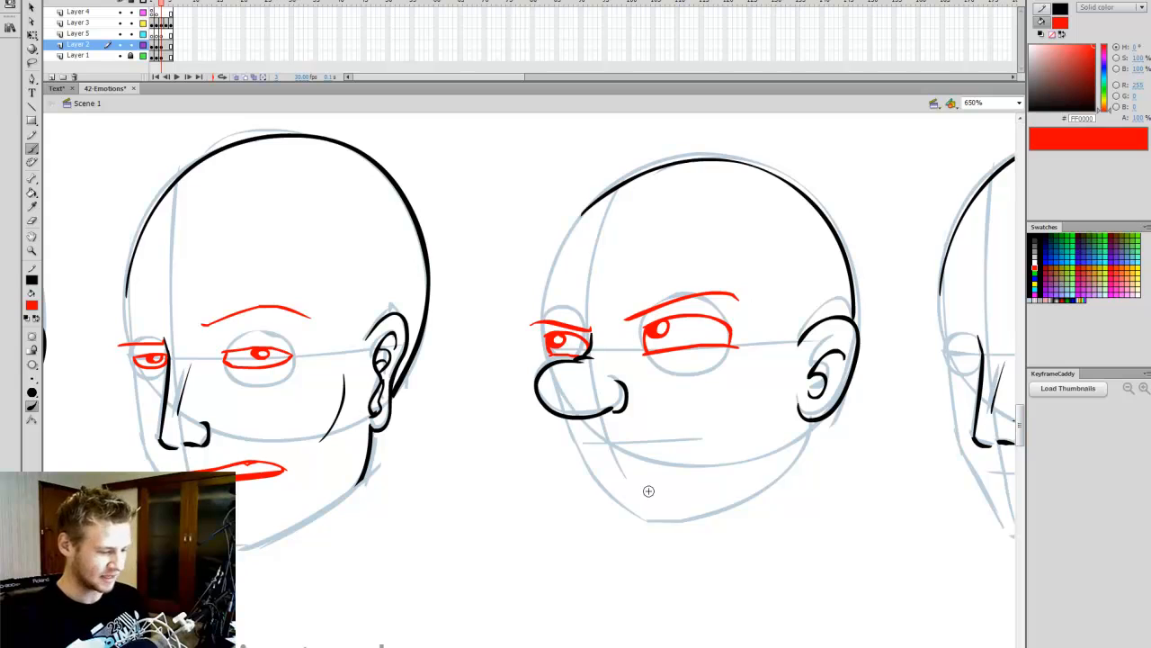
scroll(648, 490, right, 2)
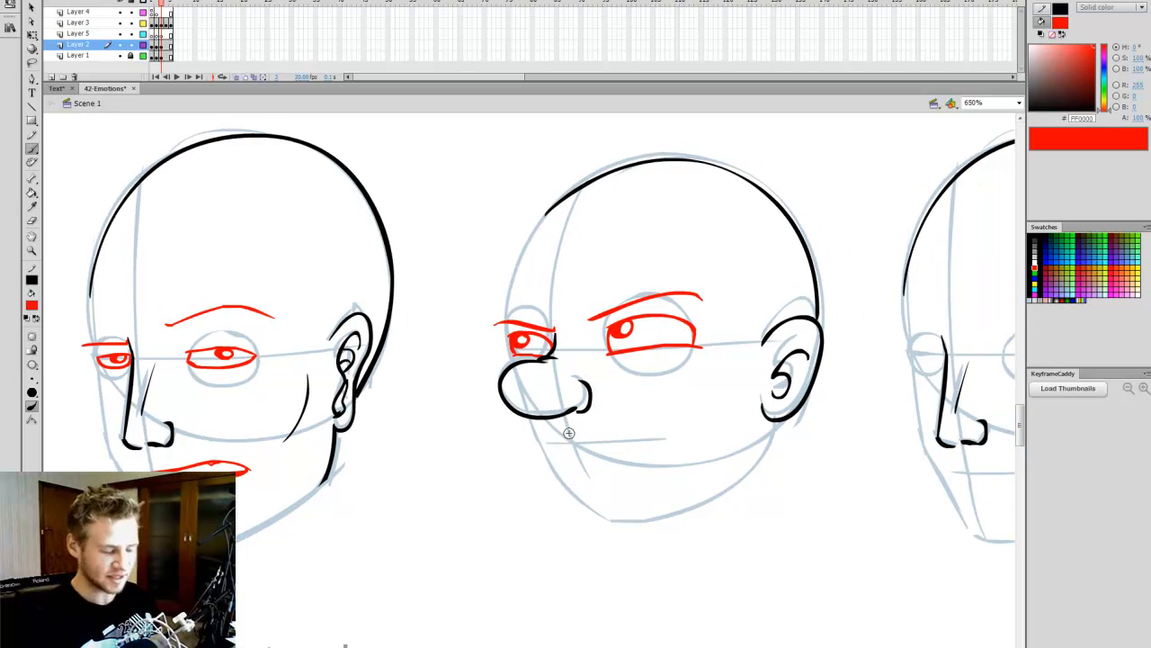
mouse_move(547, 435)
mouse_down()
mouse_move(658, 433)
mouse_move(700, 407)
mouse_up()
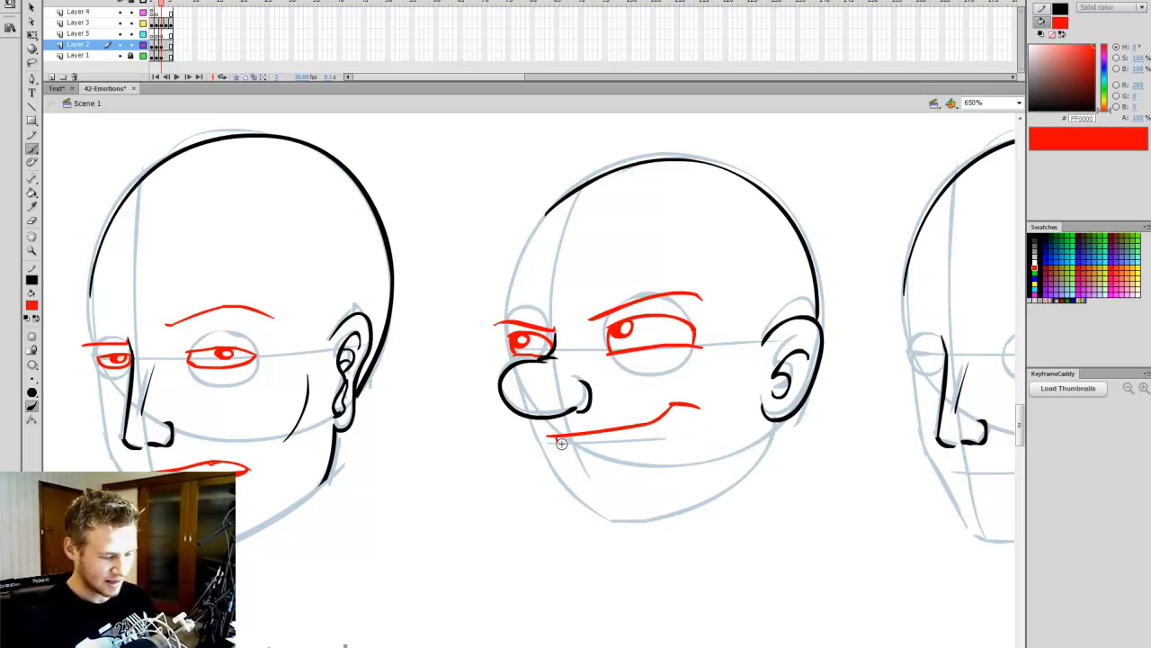
mouse_move(555, 440)
mouse_down()
mouse_move(662, 437)
mouse_move(682, 406)
mouse_up()
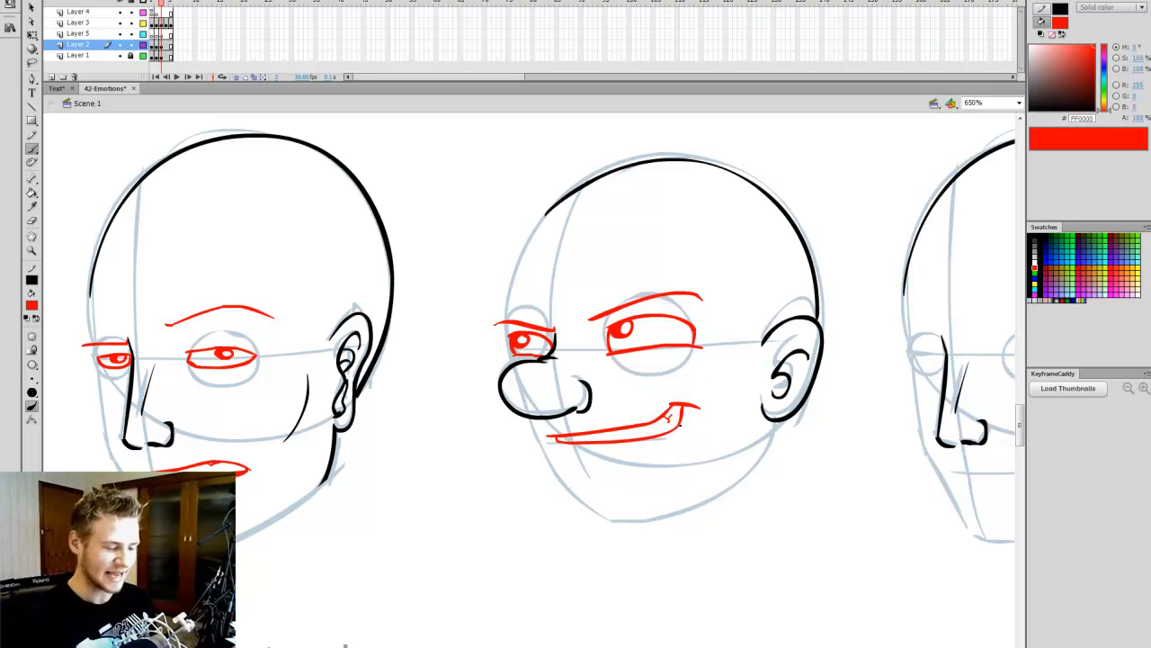
drag(668, 421, 681, 412)
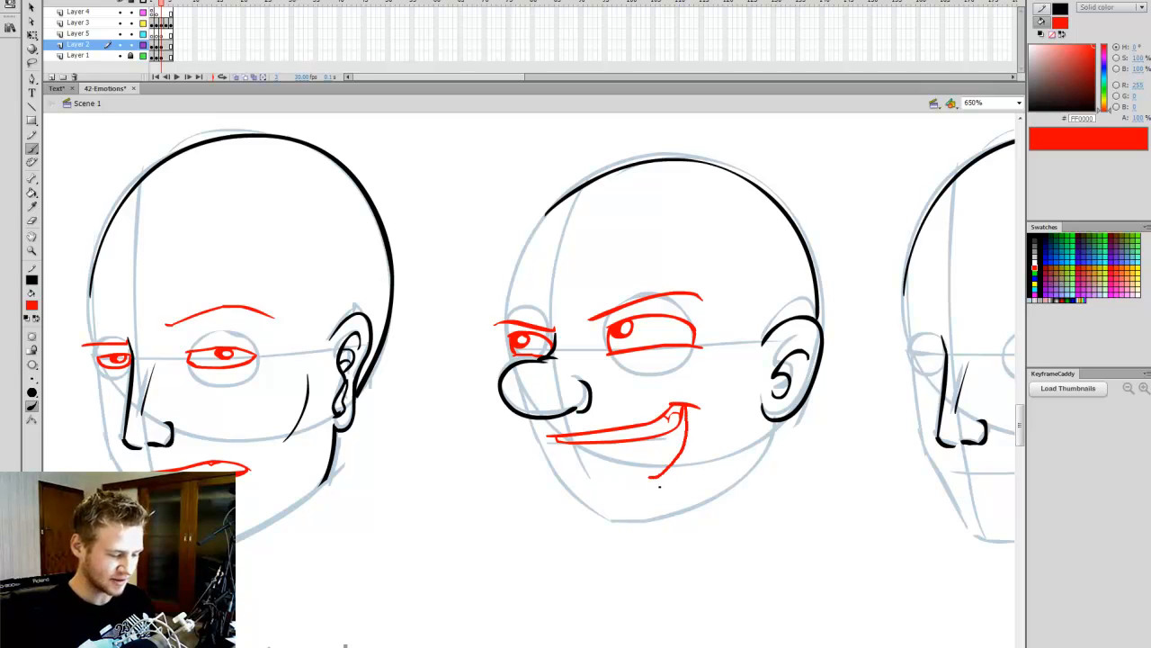
drag(651, 477, 558, 466)
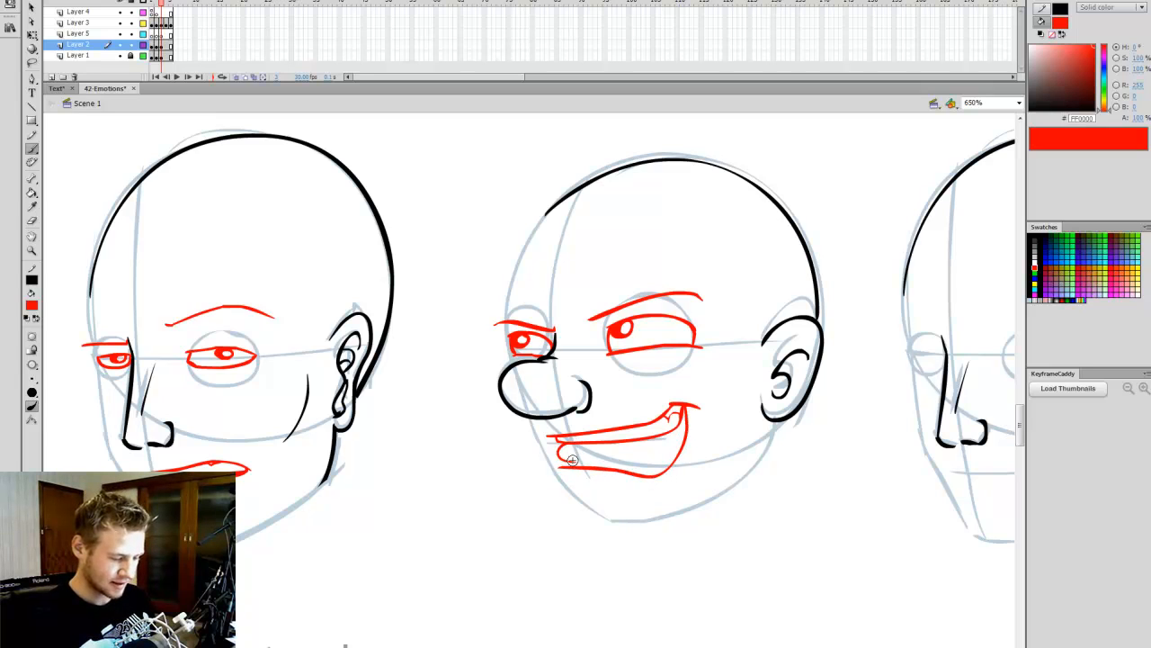
Step: Fill the grin's near inner corner with red, then refine the lower row of teeth with brush lines and the eraser
key(k)
click(667, 455)
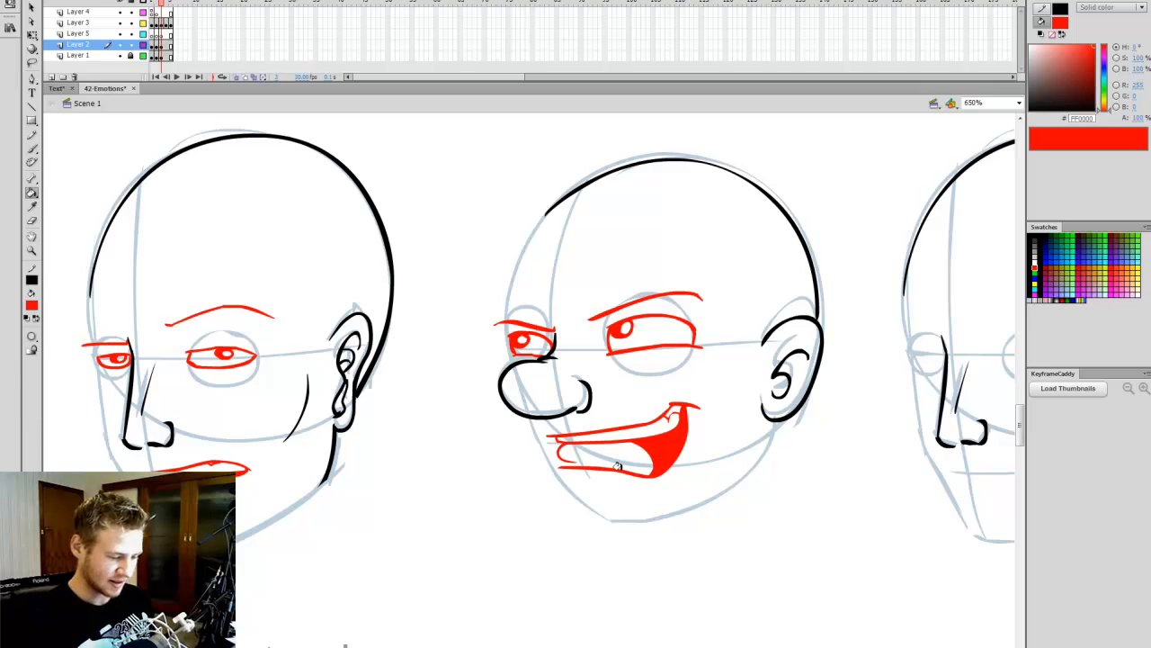
key(b)
drag(563, 461, 601, 463)
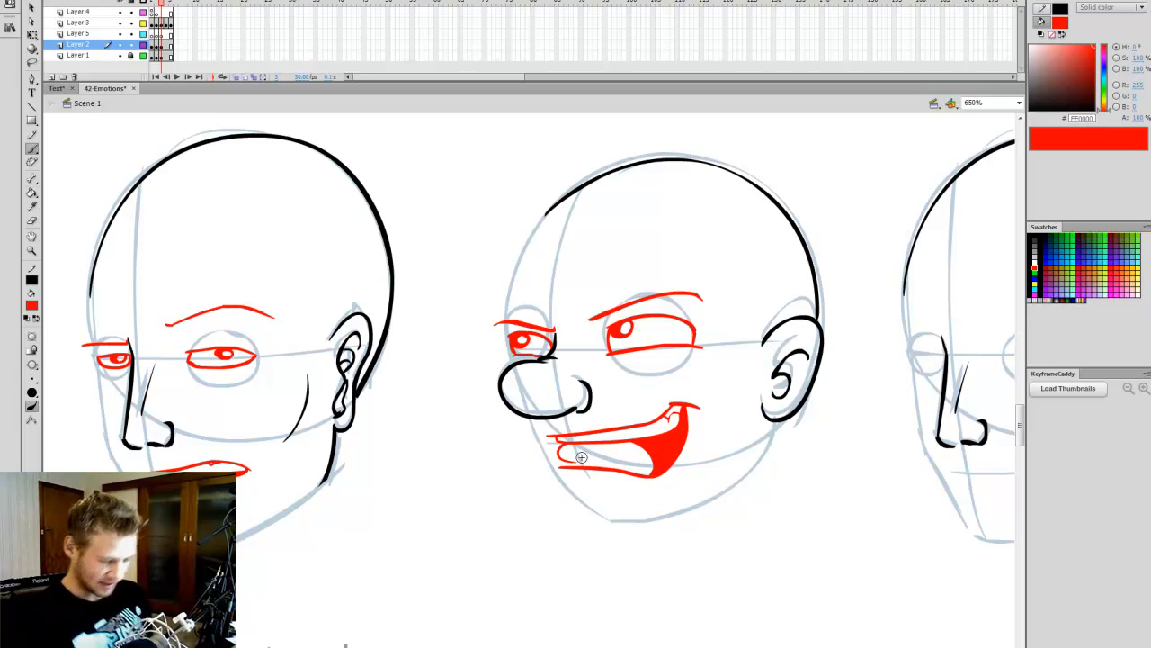
drag(570, 461, 615, 461)
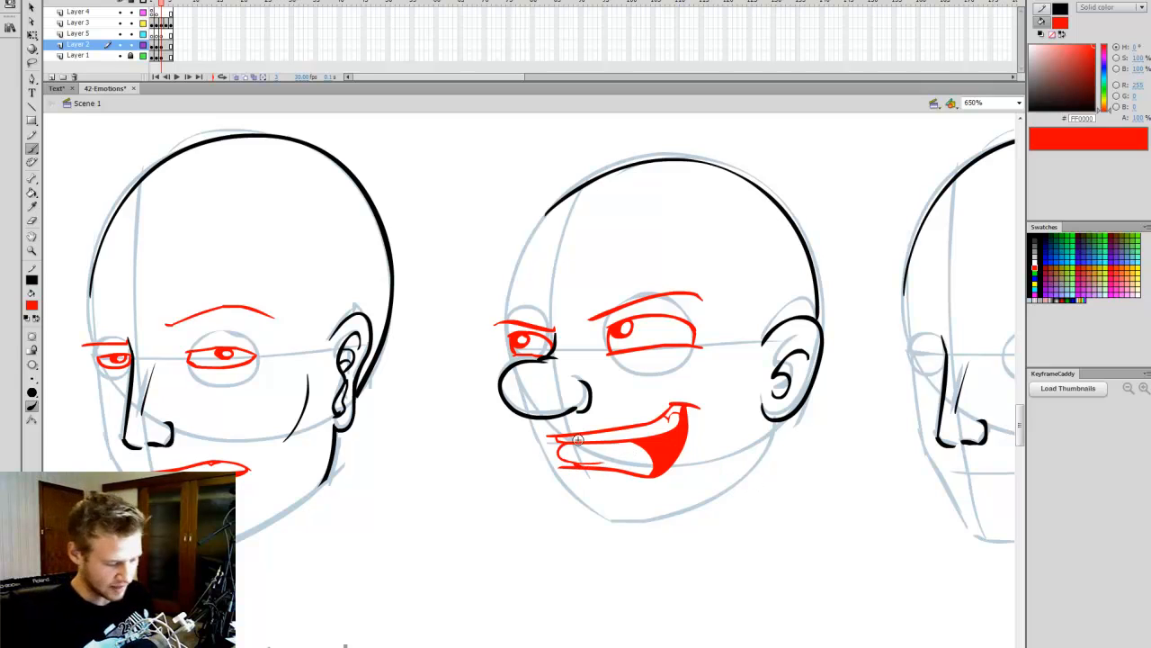
key(e)
drag(562, 444, 637, 446)
key(b)
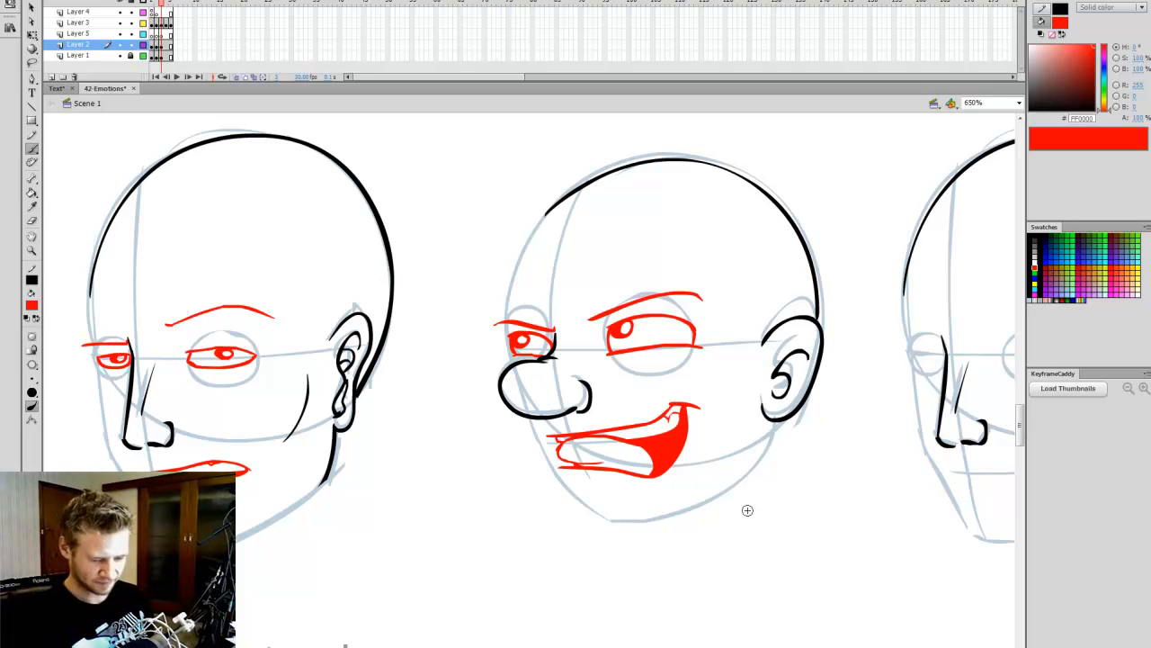
scroll(591, 565, right, 3)
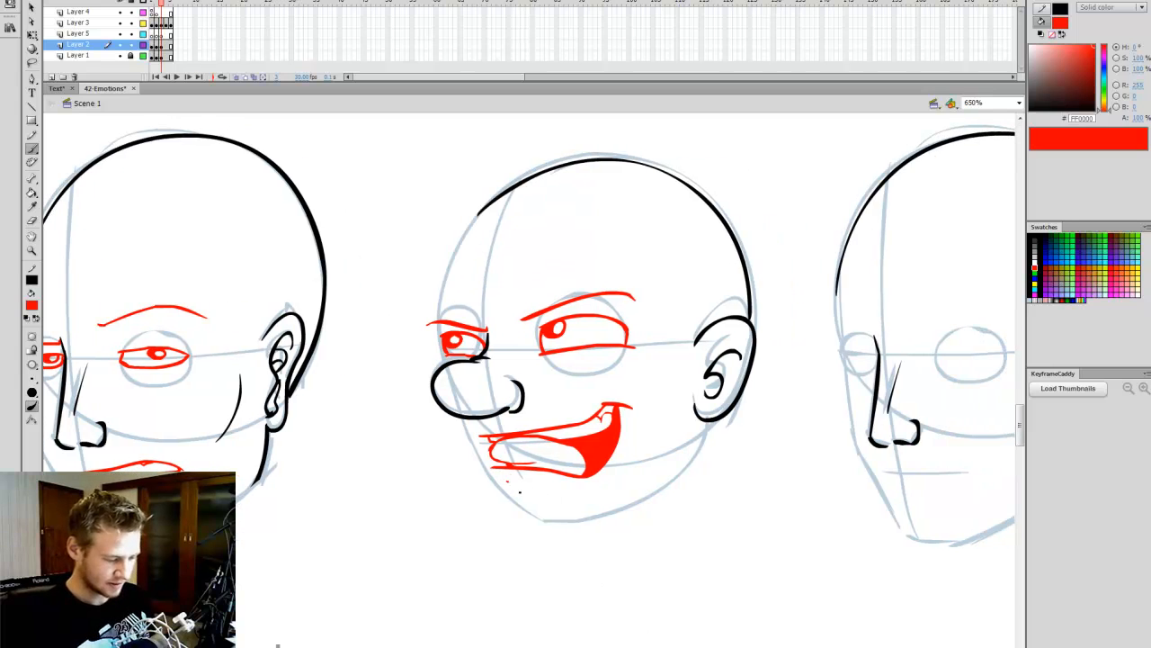
Step: Add a short line beneath the round-nosed "Cunning" grin and draw the straight-nosed head's red eyebrows, with a long arch over the near eye
drag(510, 482, 540, 482)
scroll(609, 641, right, 10)
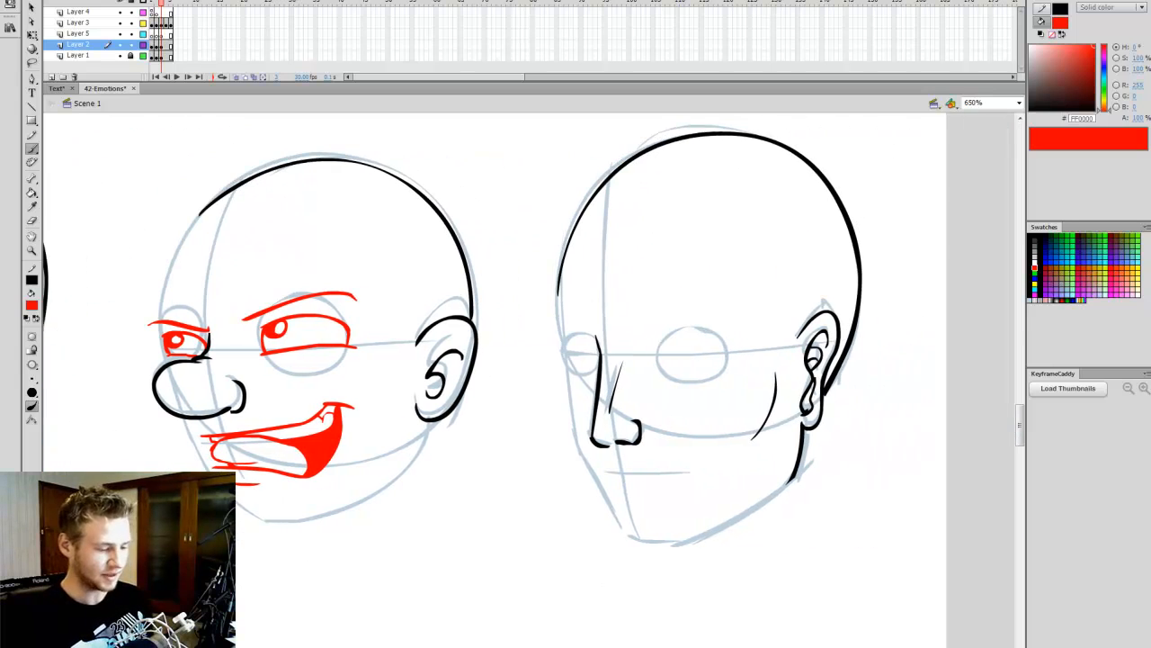
drag(594, 339, 559, 336)
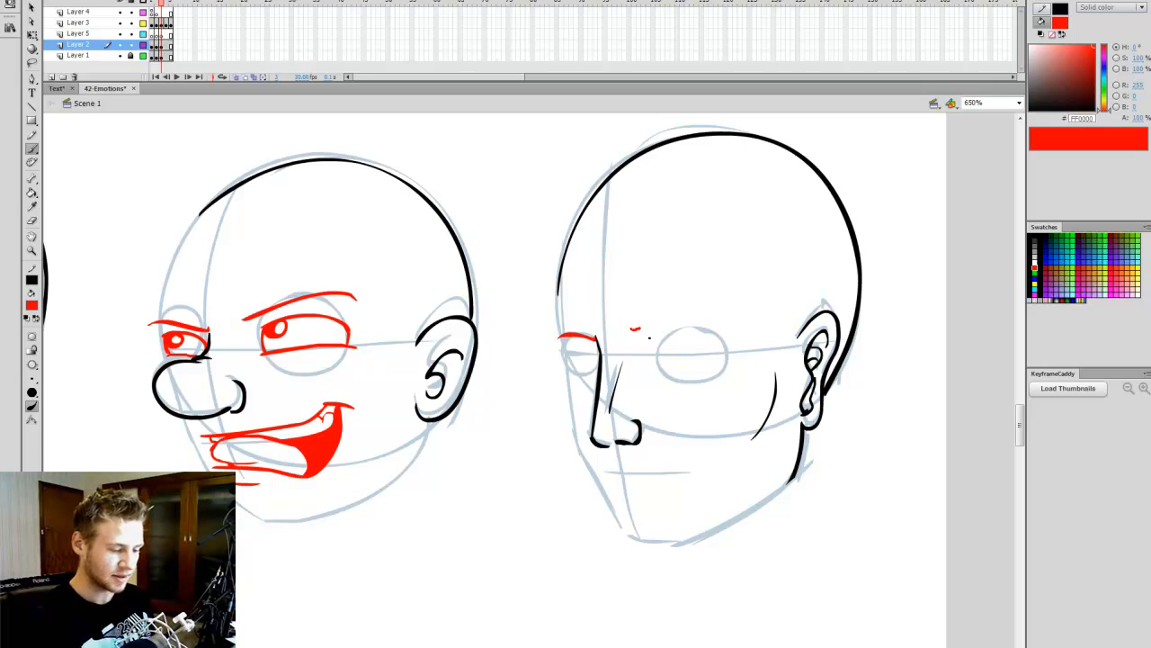
drag(641, 325, 734, 313)
key(ctrl+z)
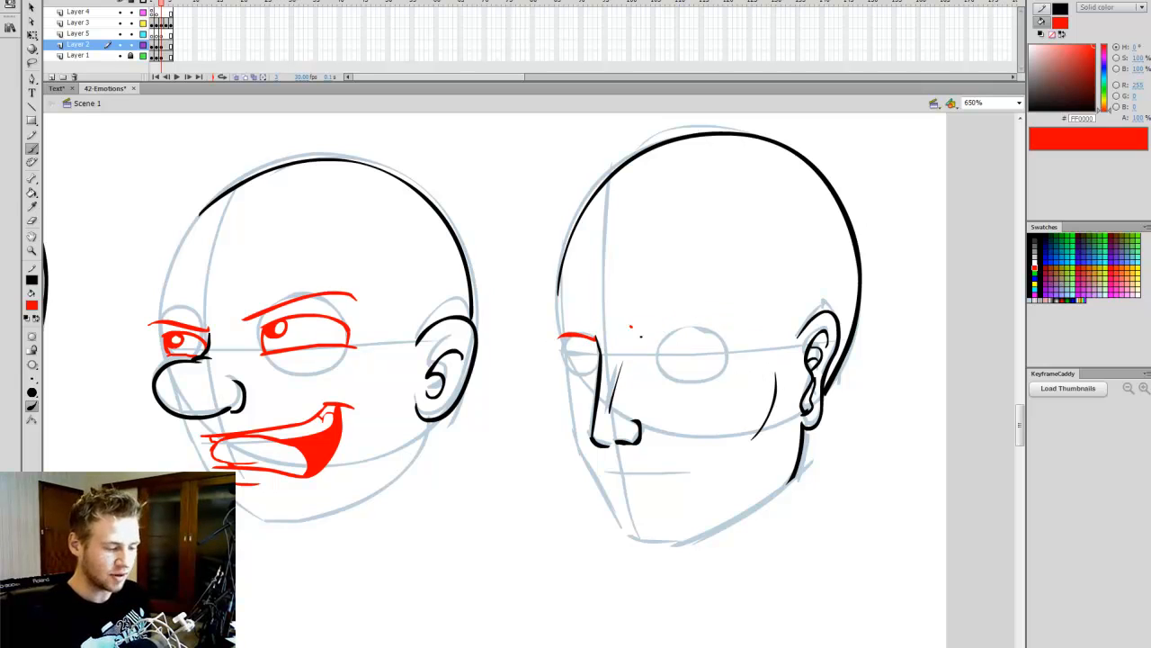
drag(632, 328, 742, 310)
key(ctrl+z)
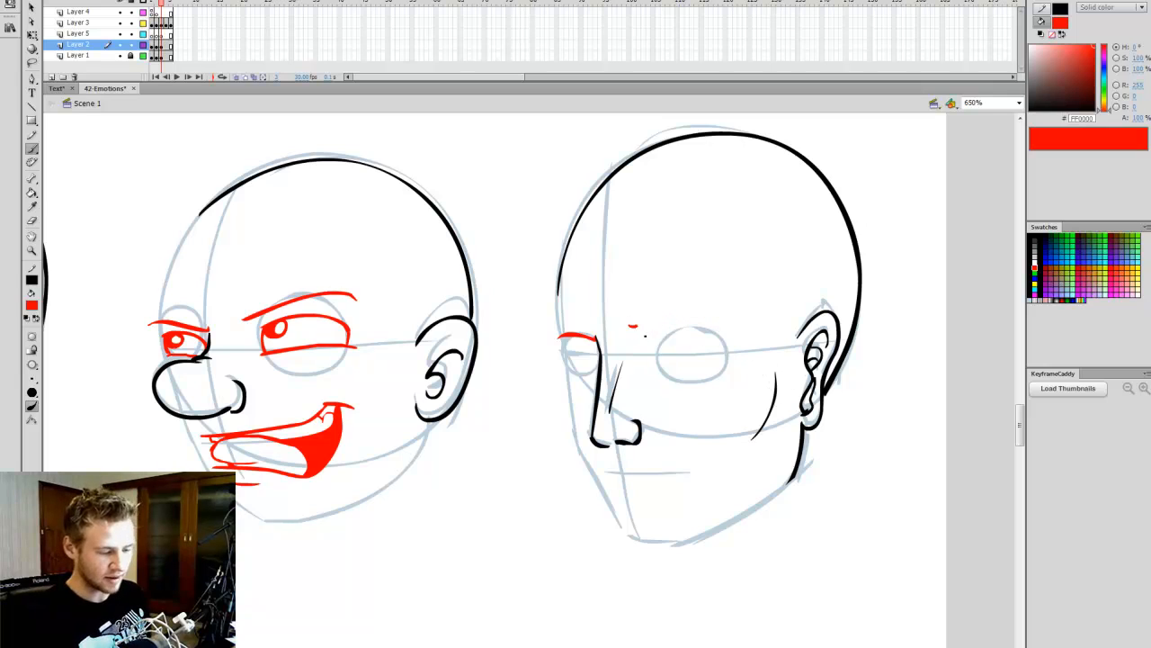
drag(637, 327, 743, 310)
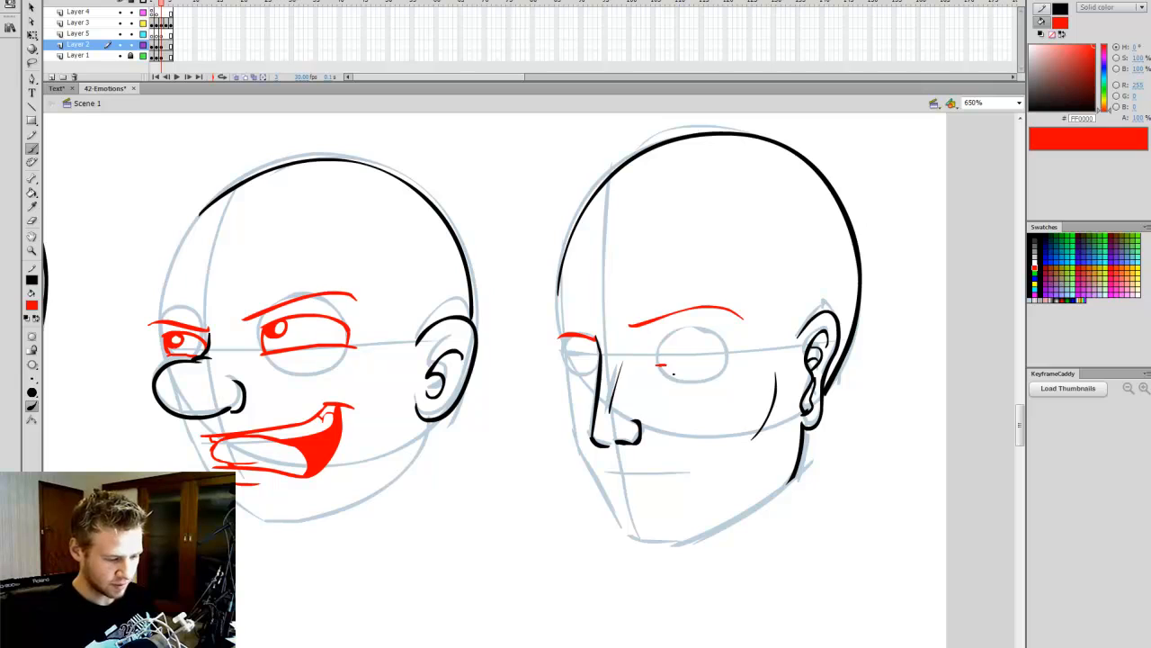
Step: Draw narrowed red eyes on the straight-nosed "Cunning" head, with raised lower lids and filled, highlighted pupils glancing toward the nose side
drag(673, 373, 730, 360)
drag(590, 369, 565, 367)
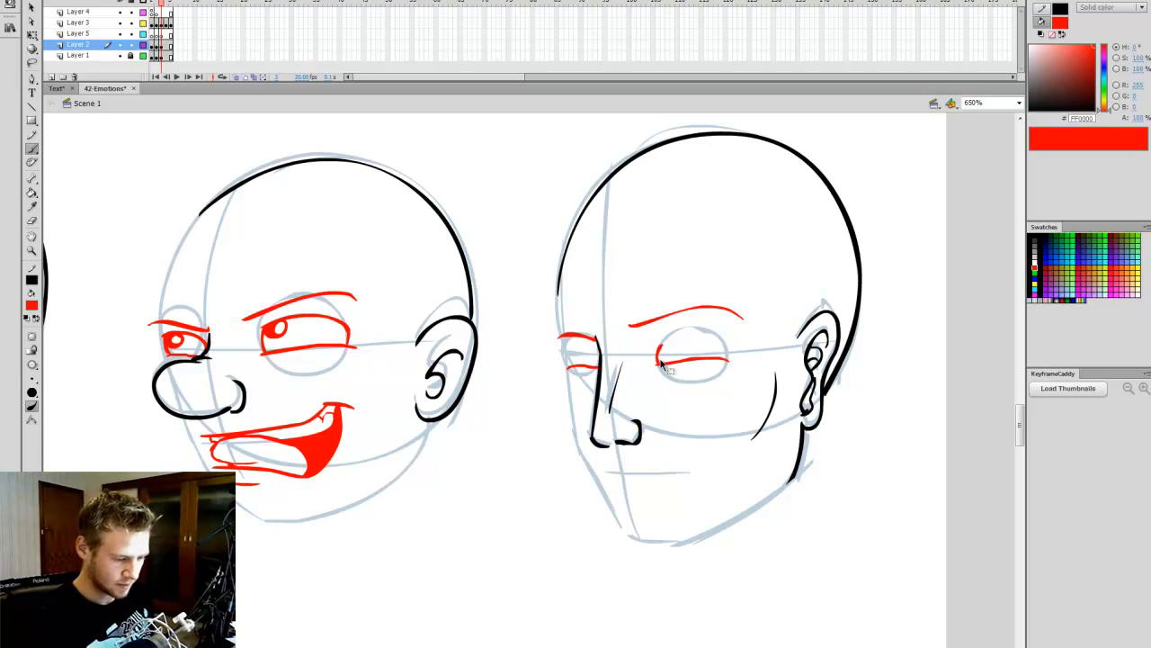
drag(659, 357, 722, 356)
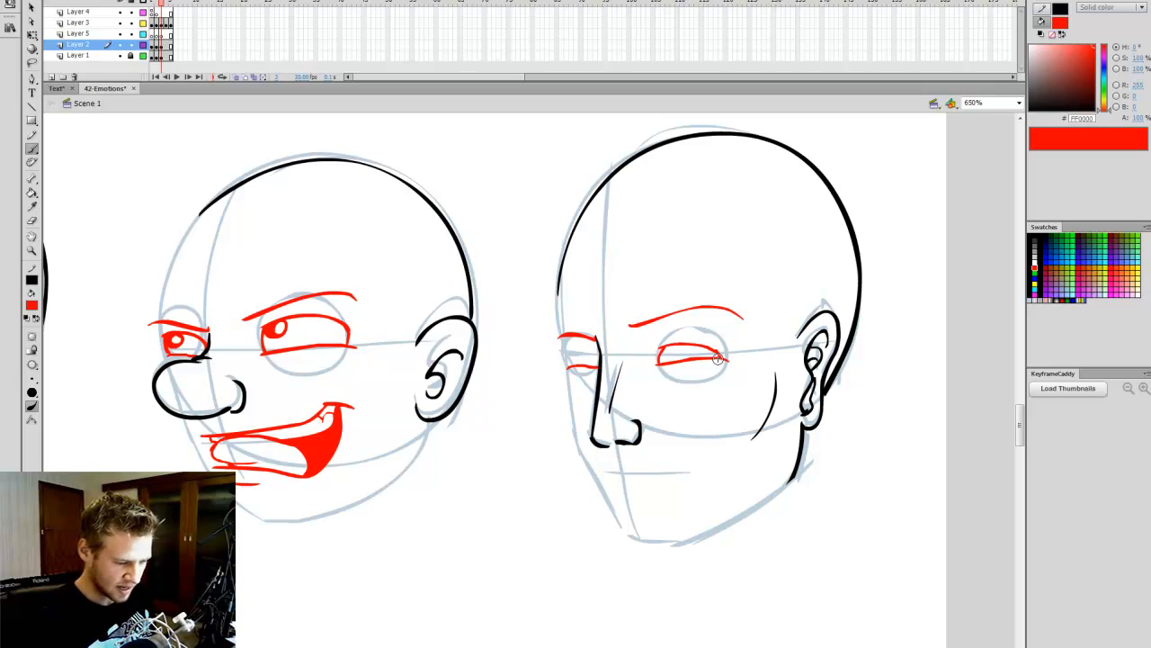
key(ctrl+z)
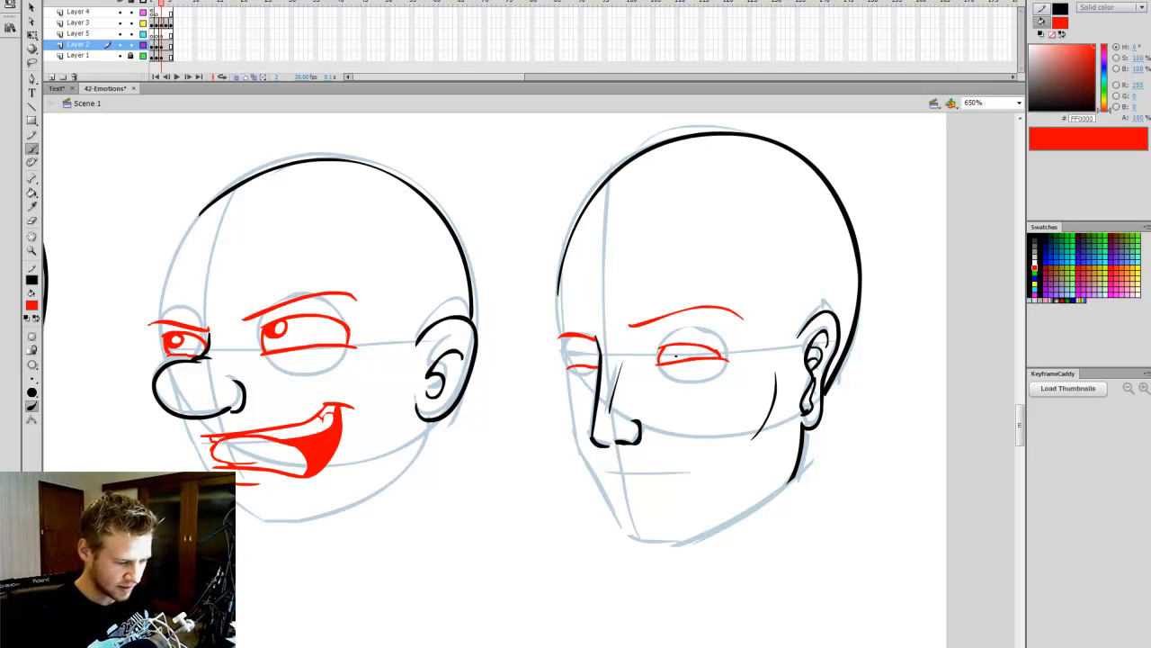
drag(676, 346, 681, 353)
key(k)
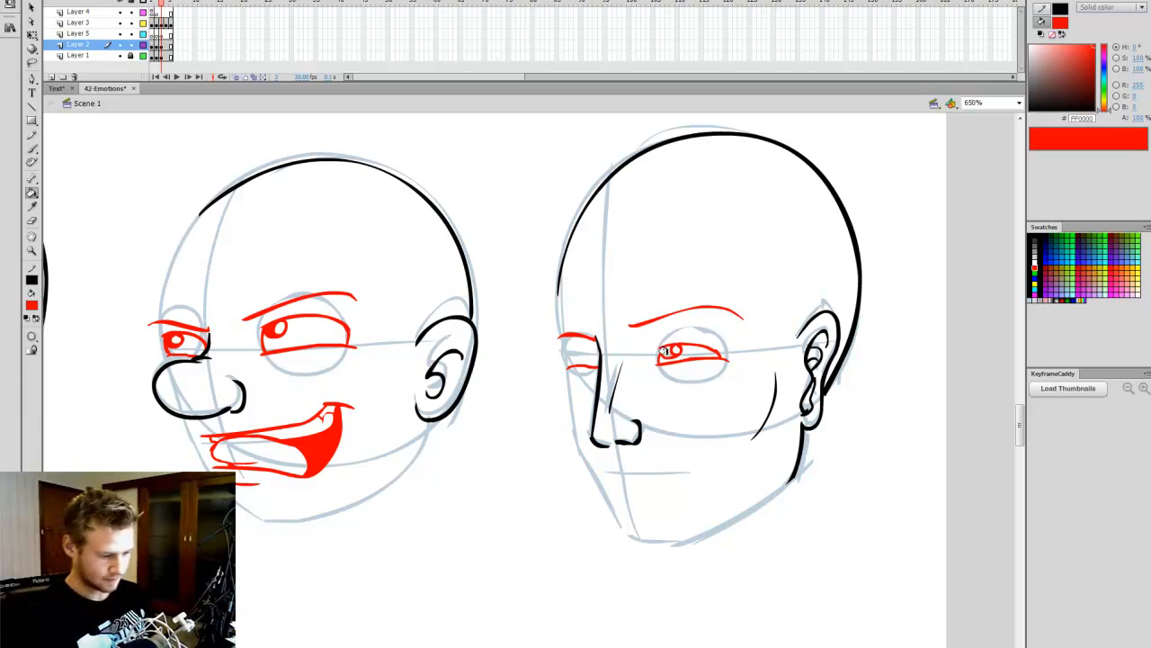
key(b)
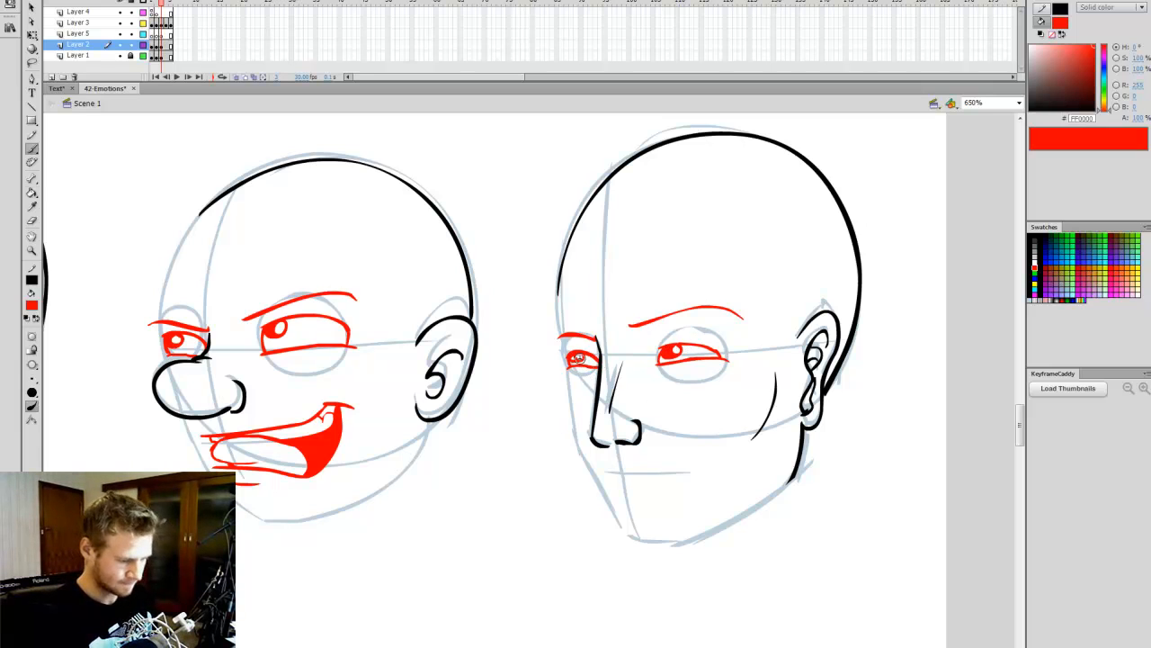
Step: Tilt the straight-nosed "Cunning" head's near eye slightly with Free Transform, lowering its outer corner
key(q)
click(693, 355)
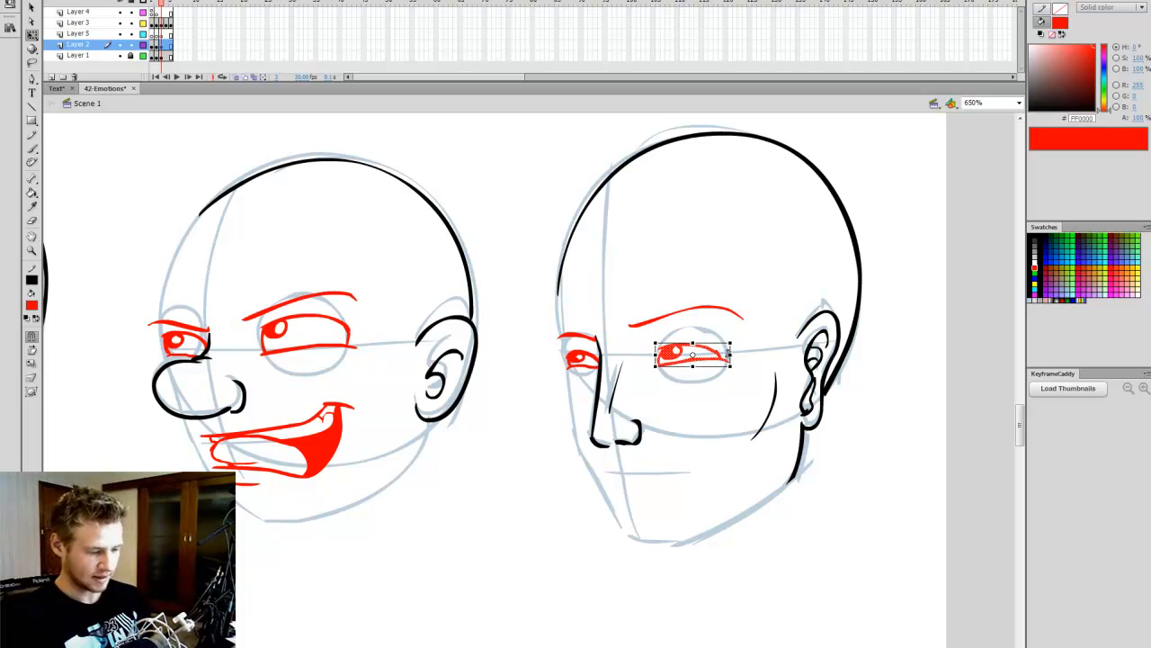
drag(728, 352, 730, 356)
click(747, 352)
key(b)
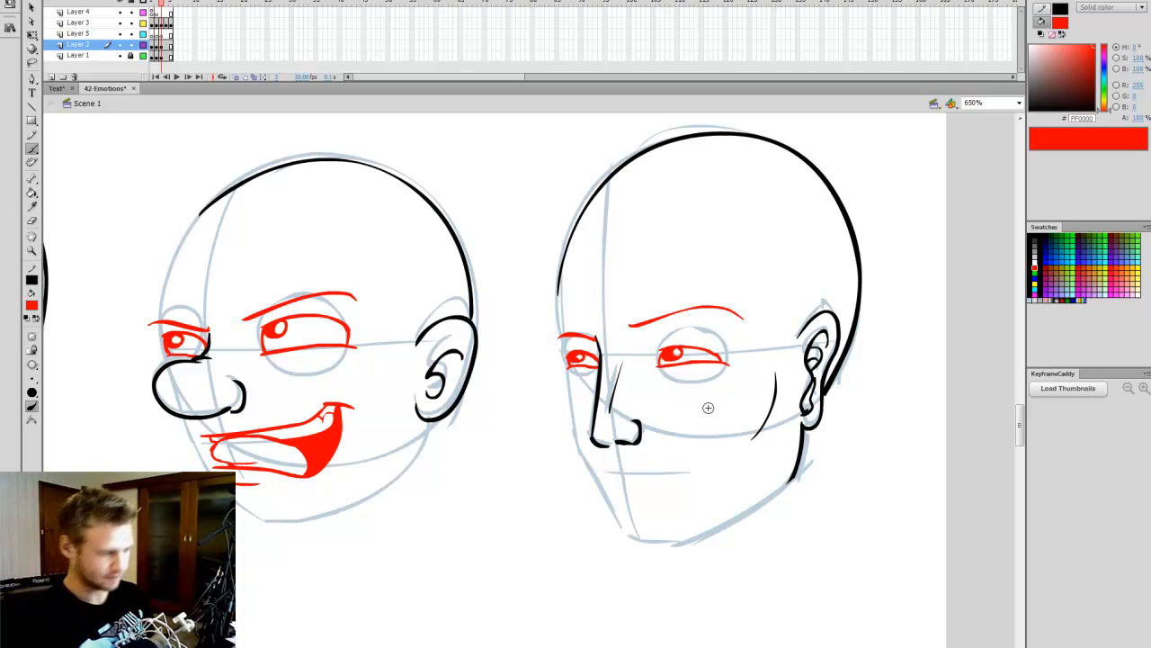
Step: Check the lines with the Layer 1 sketch briefly hidden, and slant the straight-nosed "Cunning" head's near eyebrow so its inner end sits lower
click(120, 55)
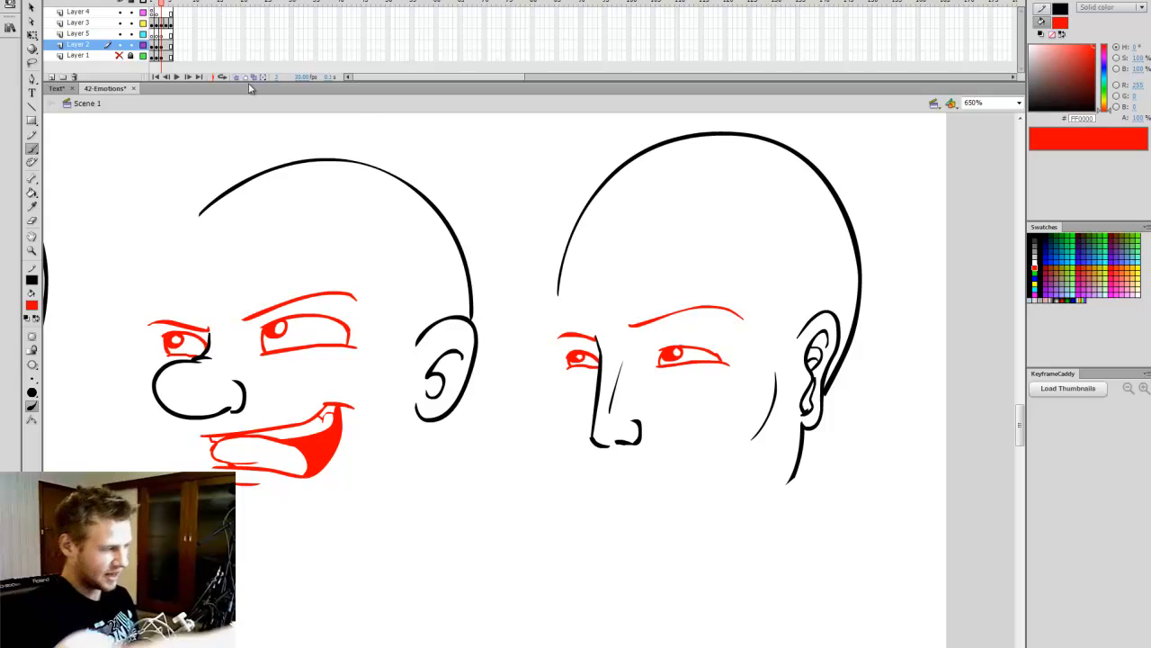
click(120, 55)
key(q)
click(701, 312)
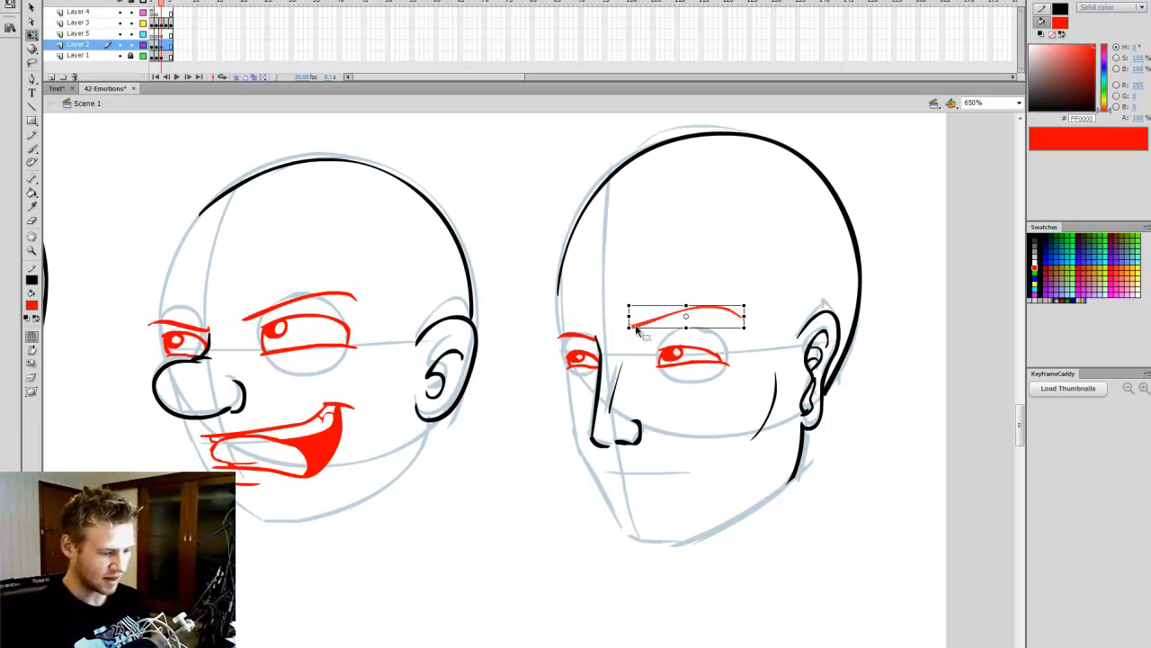
drag(748, 322, 752, 337)
key(b)
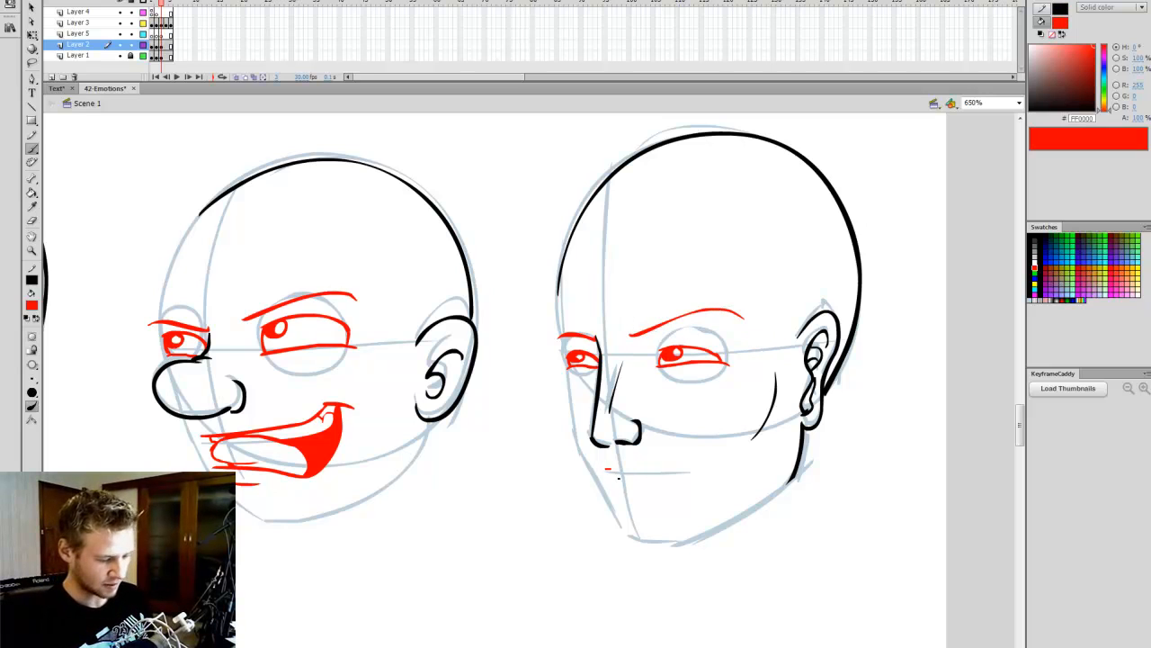
Step: Draw a slightly open smirk with a raised near corner on the straight-nosed "Cunning" head, plus a short line beneath the lower lip
drag(610, 469, 709, 457)
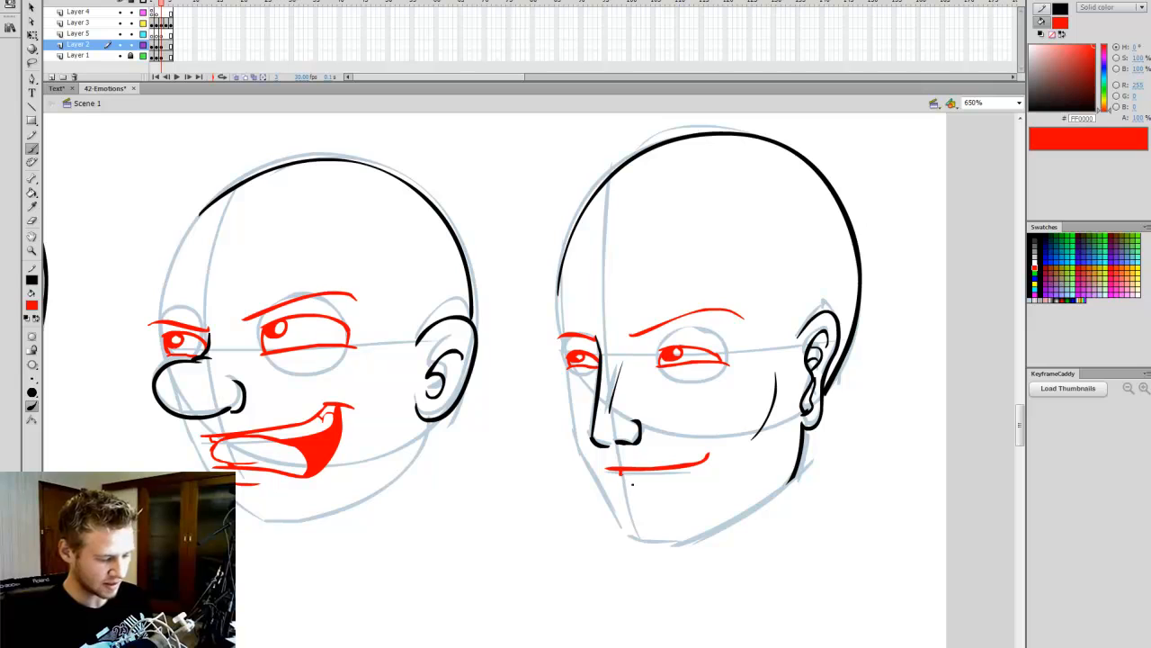
drag(640, 478, 711, 458)
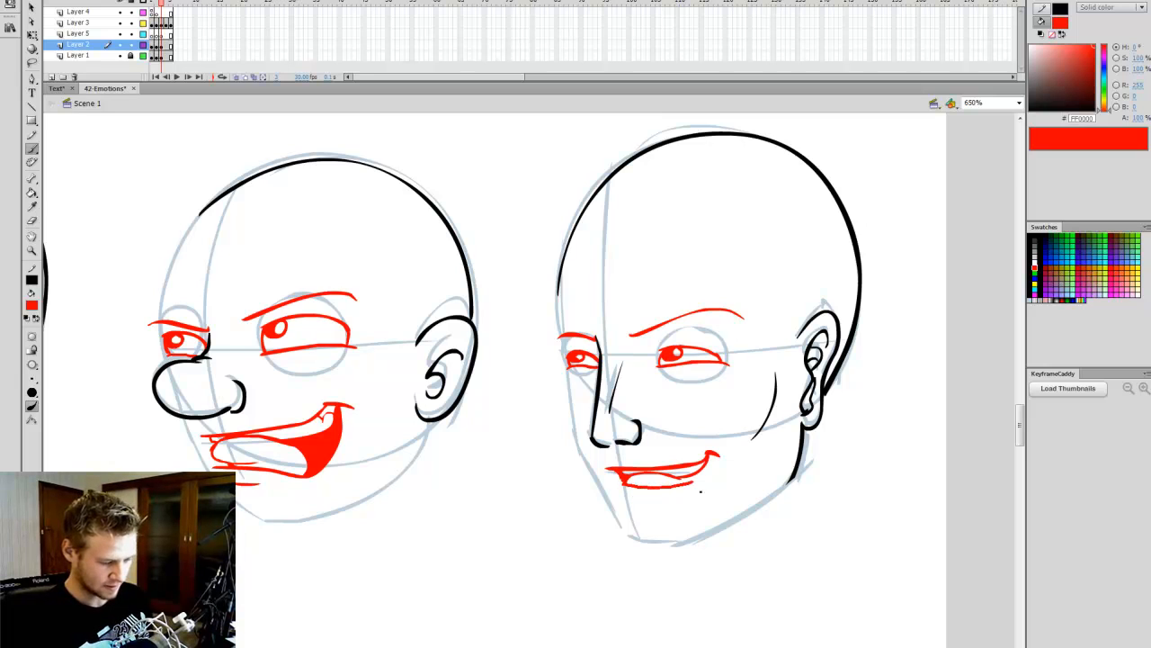
mouse_move(708, 465)
mouse_down()
mouse_move(650, 487)
mouse_move(670, 493)
mouse_up()
Step: Fit the whole emotion sheet in the window and save the document
key(v)
click(1019, 103)
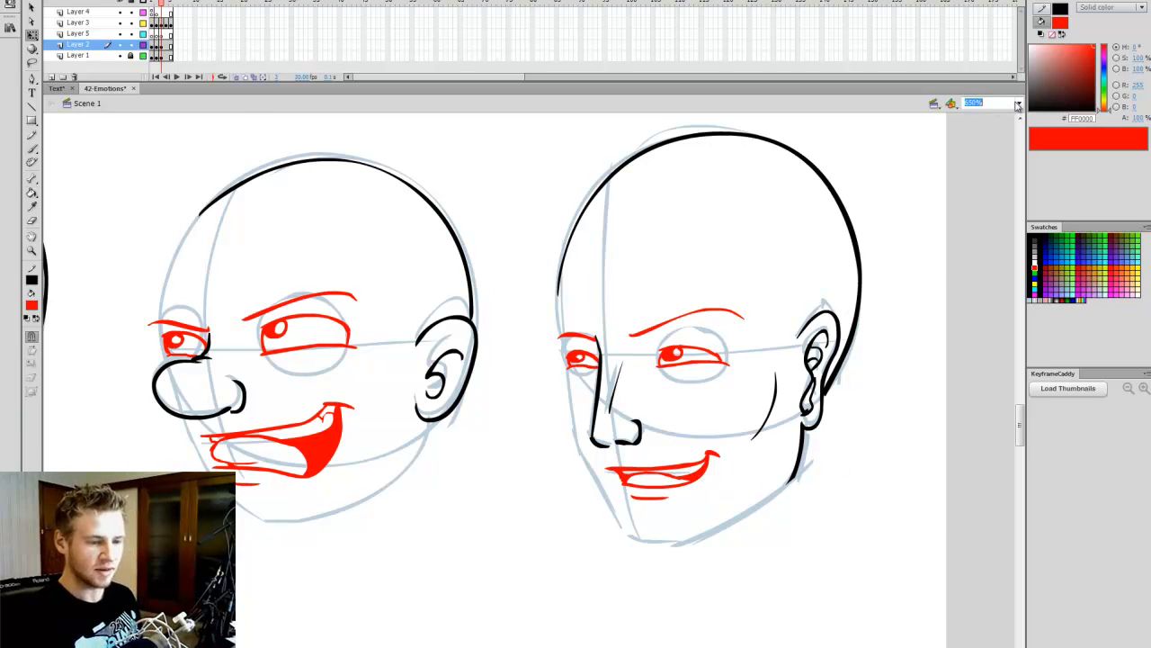
click(985, 115)
key(ctrl+s)
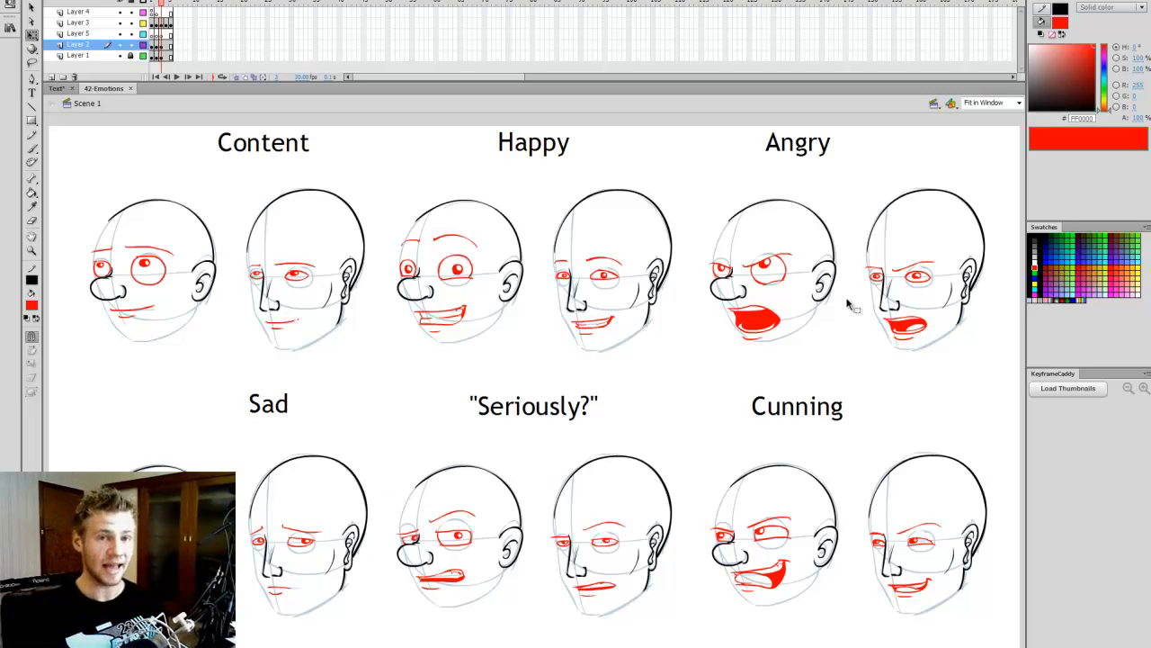
Step: Insert a new keyframe on Layer 2, recolour all of its red expression lines and fills black, and save the document
key(F6)
key(ctrl+a)
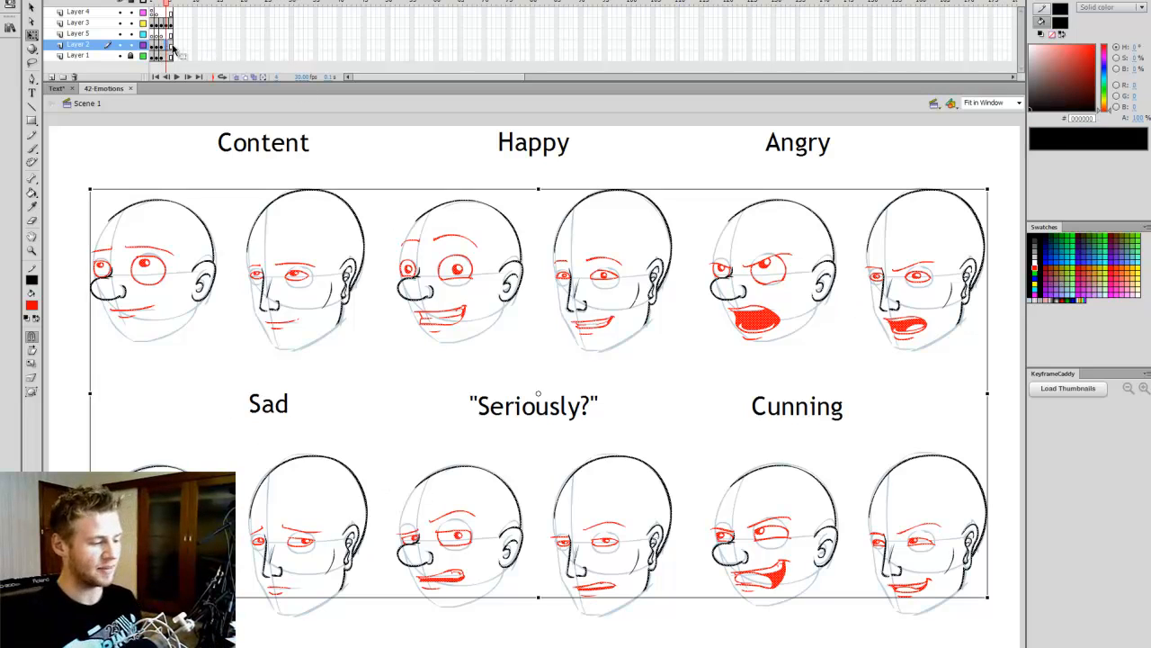
click(1035, 236)
click(881, 369)
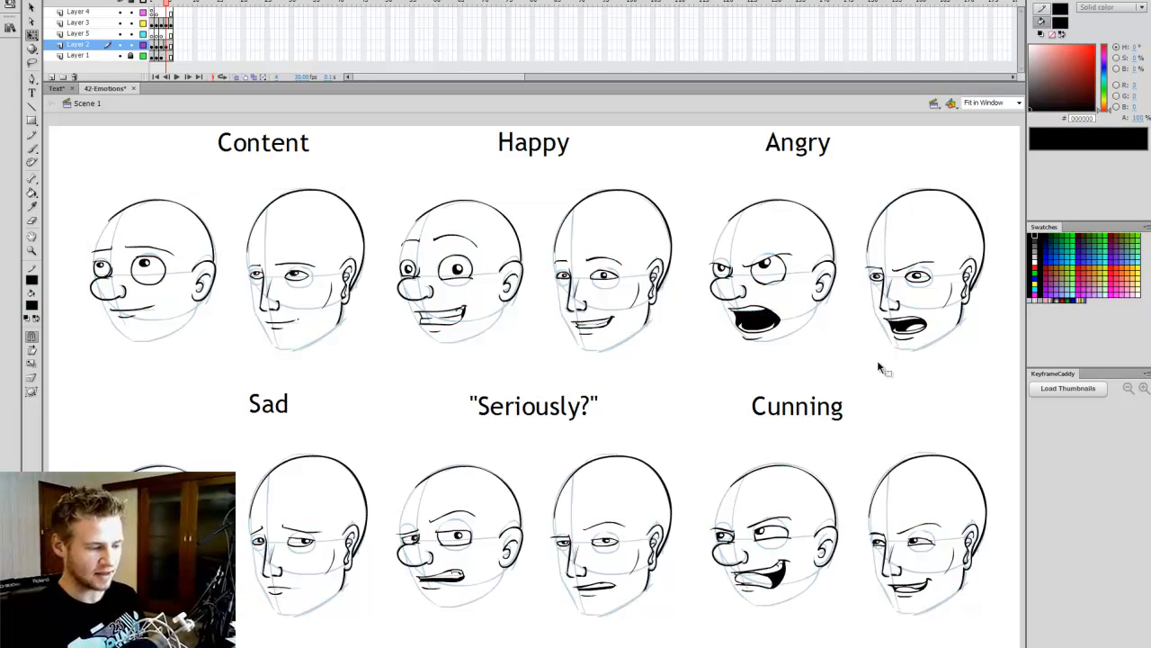
key(ctrl+s)
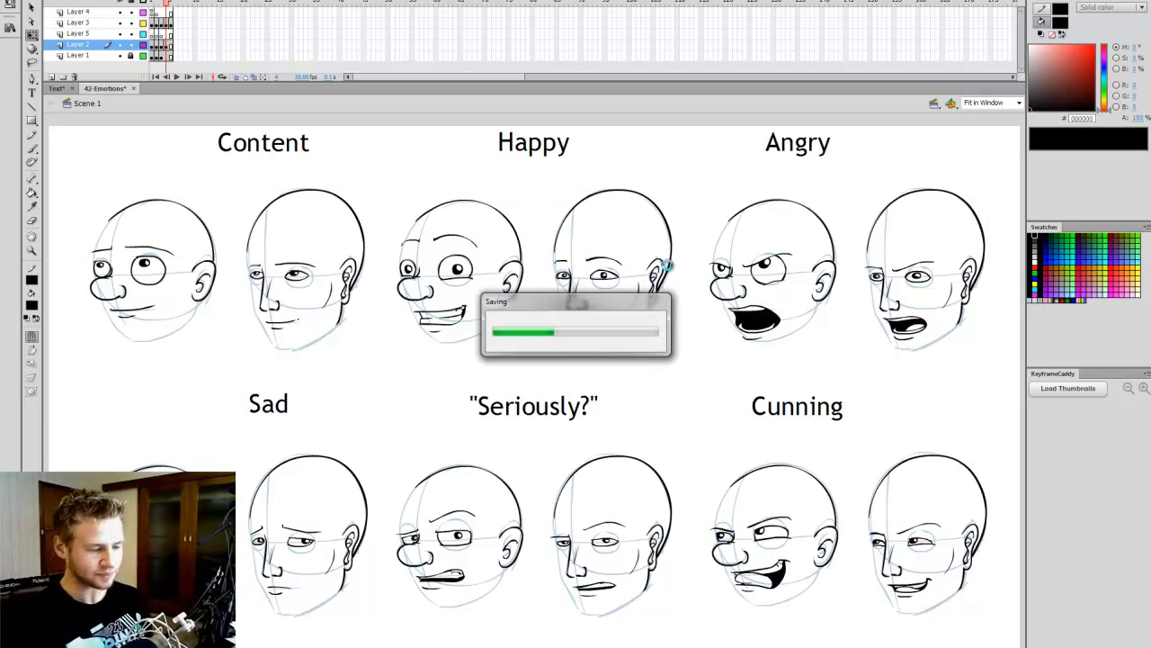
Step: Compare the red expressions on the previous frame with the black versions on the new keyframe
key(ctrl+z)
click(527, 433)
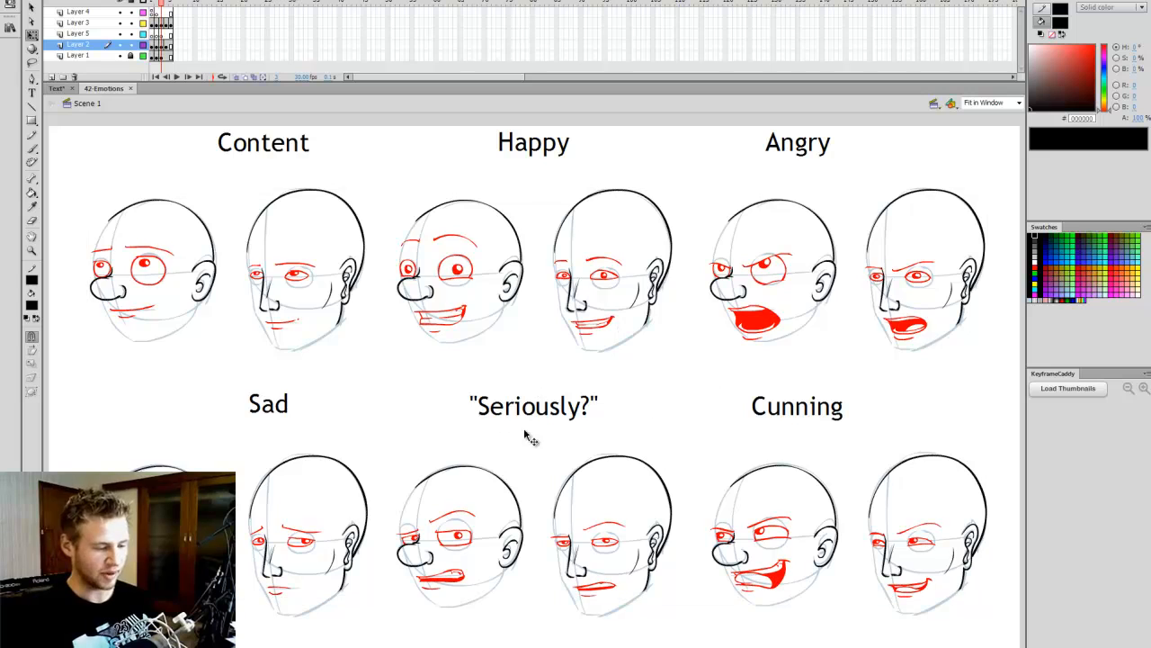
key(ctrl+y)
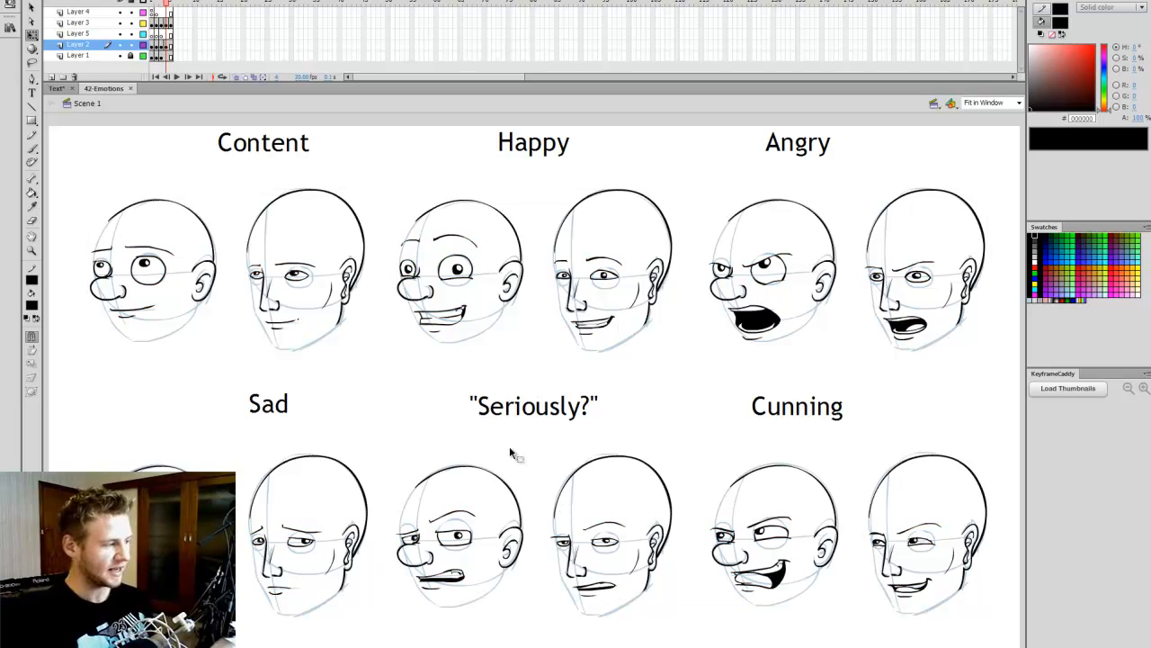
Step: With a red brush, draw the round-nosed "Content" head's forehead contour from the skull line past the far eyebrow to the far eye
key(z)
click(221, 296)
key(q)
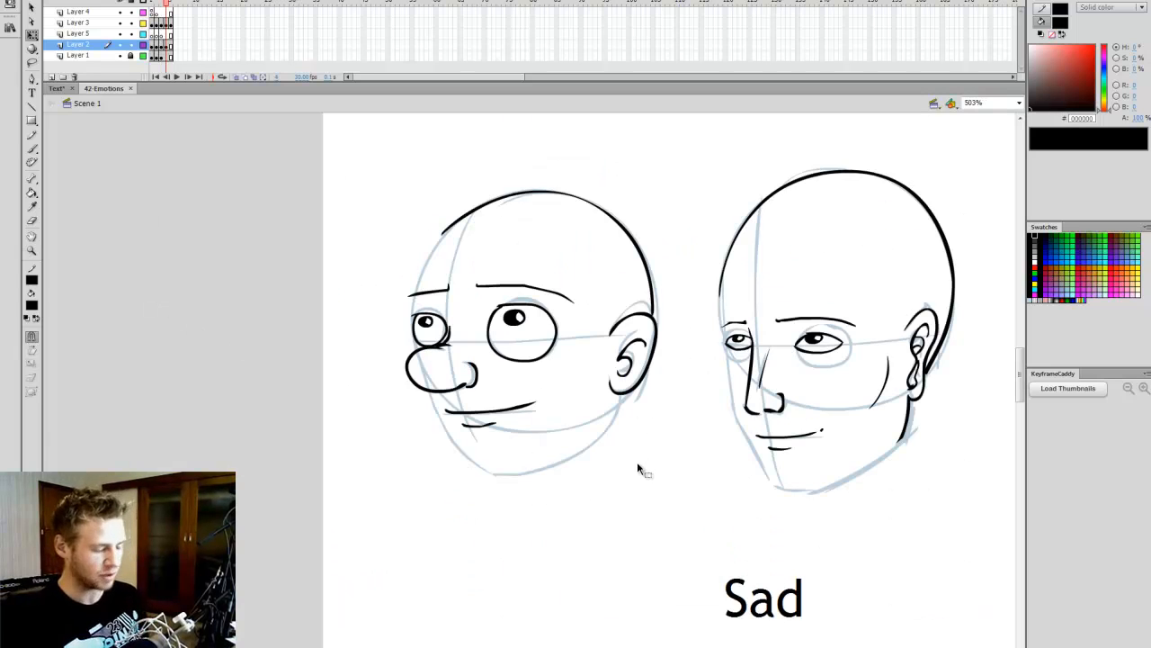
scroll(659, 379, right, 3)
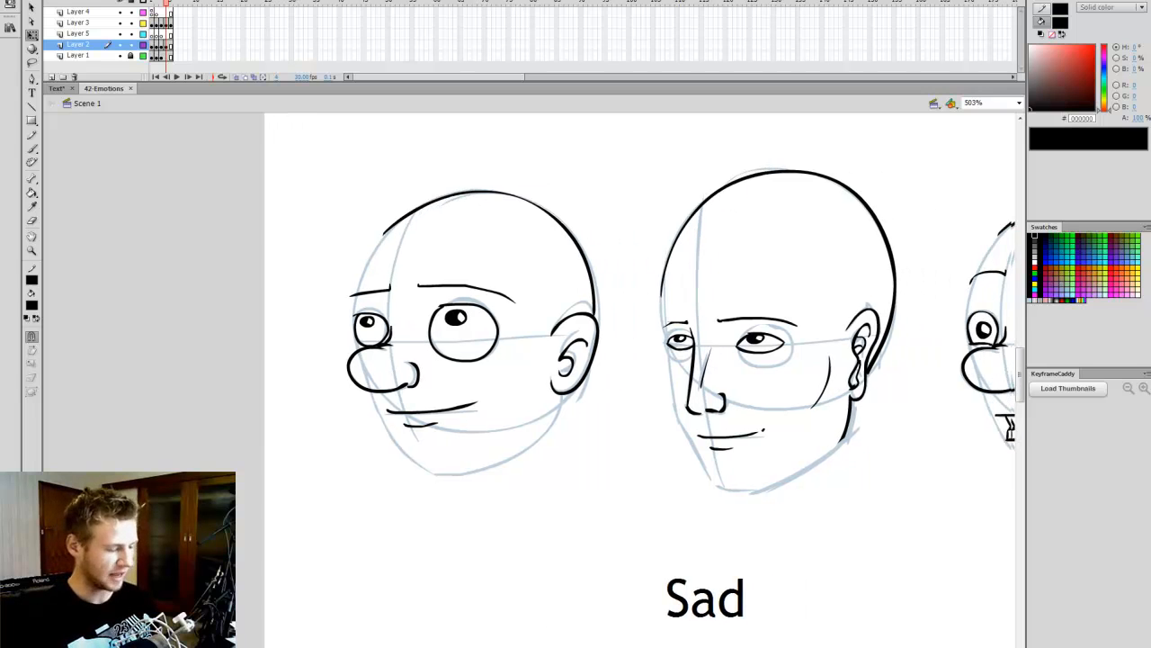
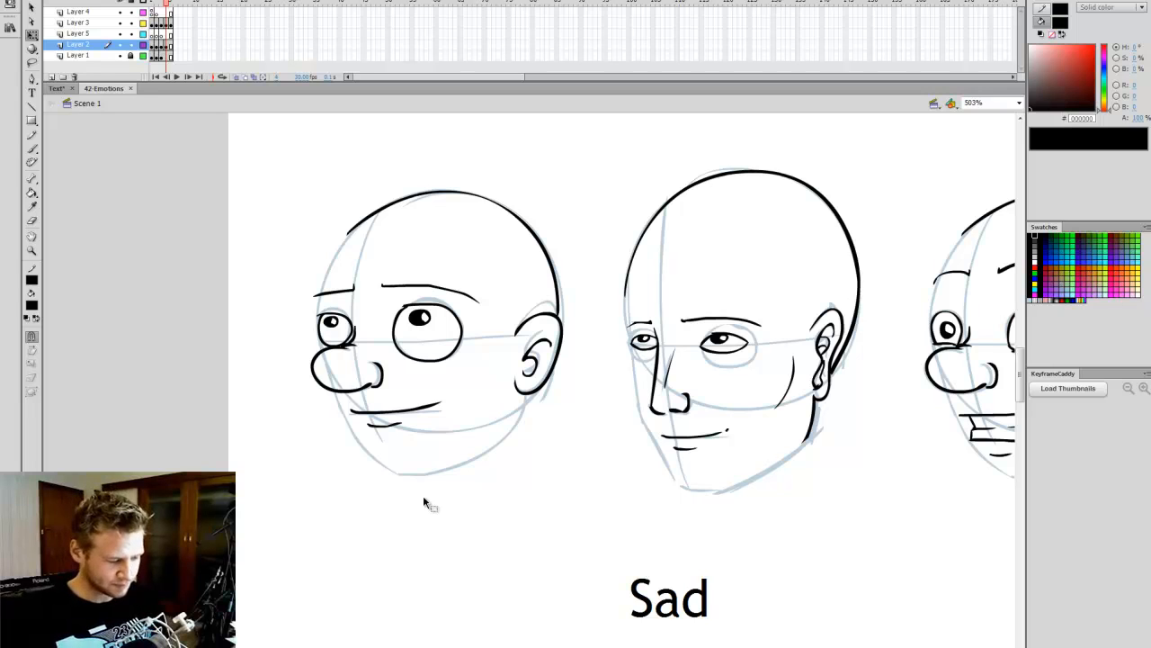
key(b)
scroll(622, 380, left, 1)
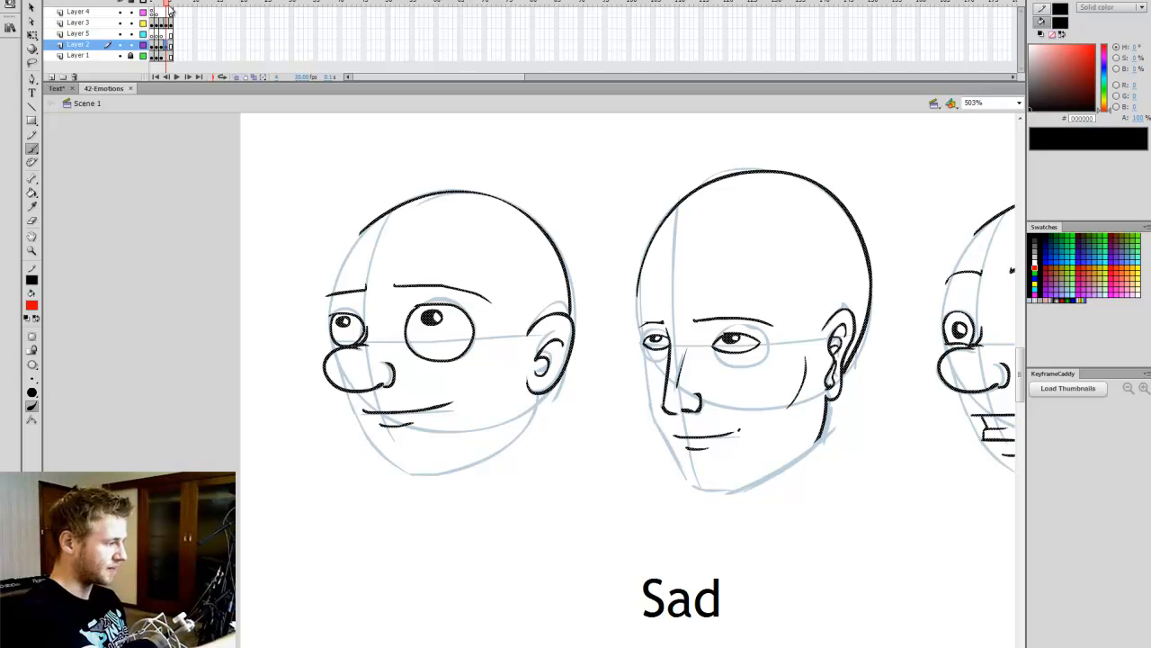
scroll(1007, 385, up, 3)
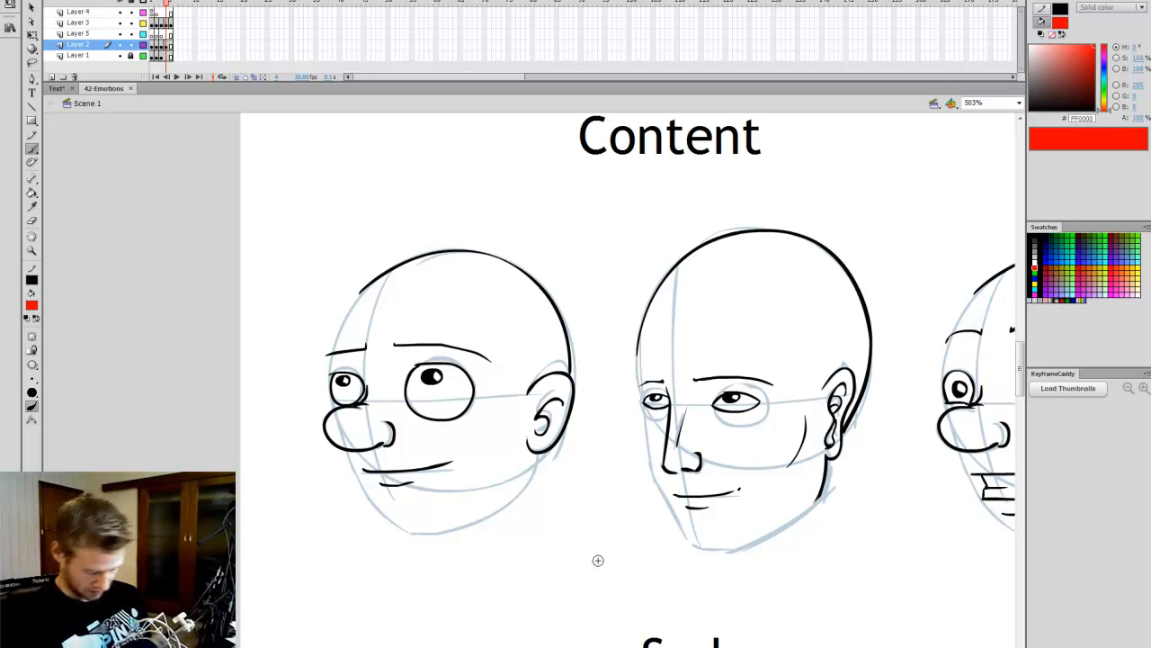
scroll(622, 380, right, 1)
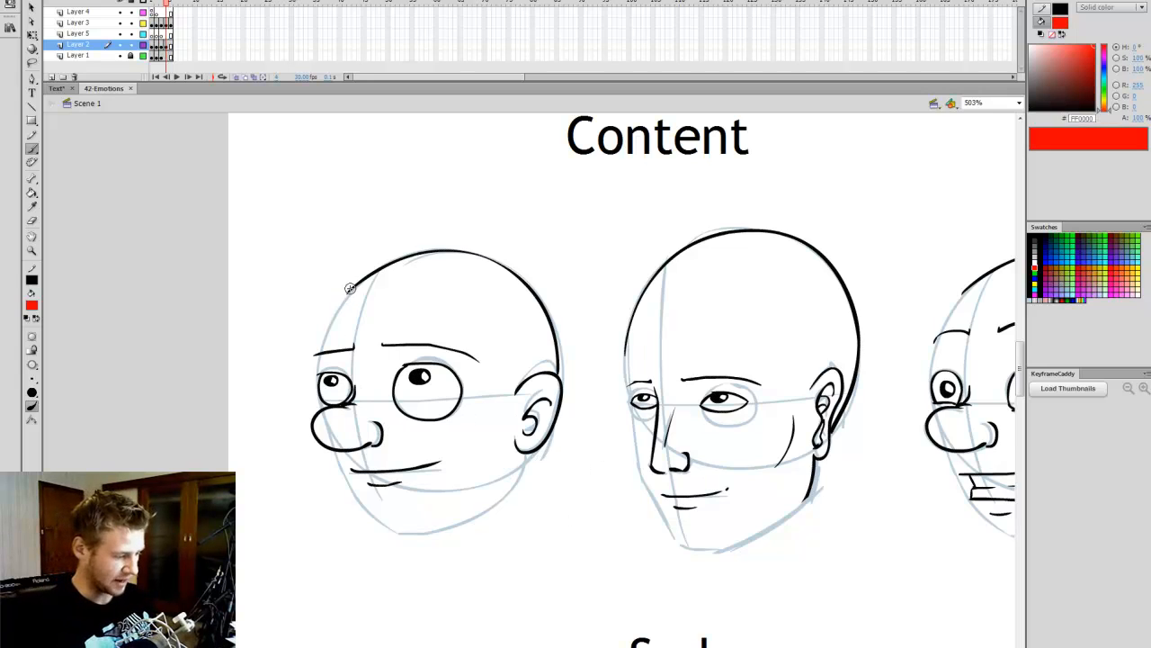
key(i)
click(317, 352)
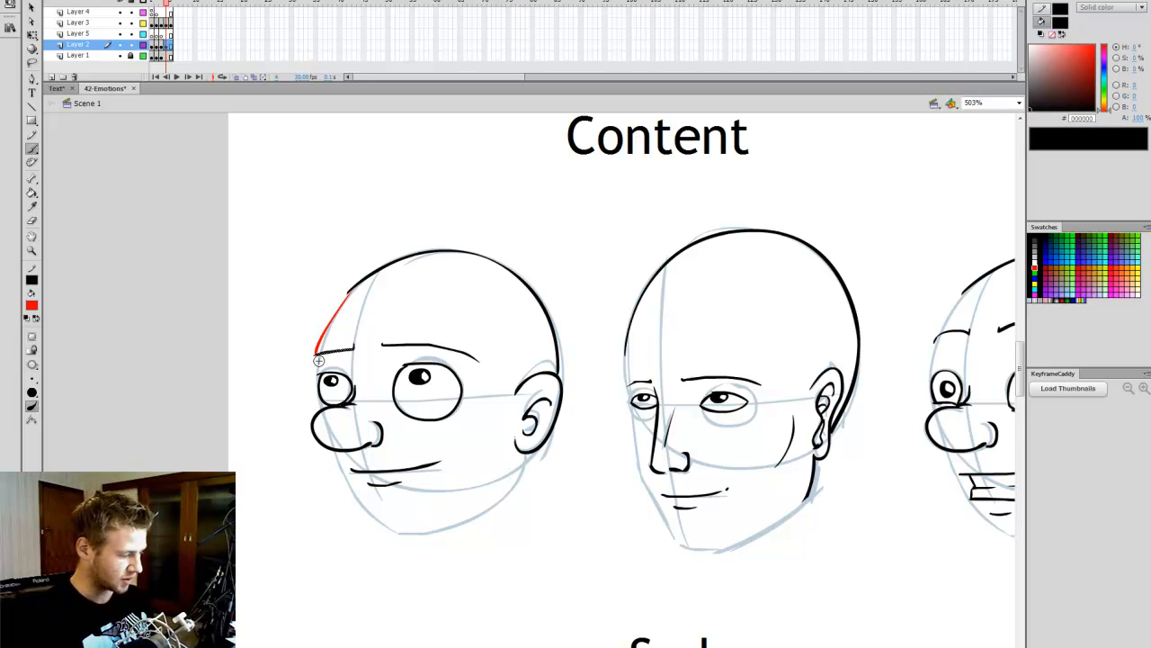
drag(317, 362, 318, 374)
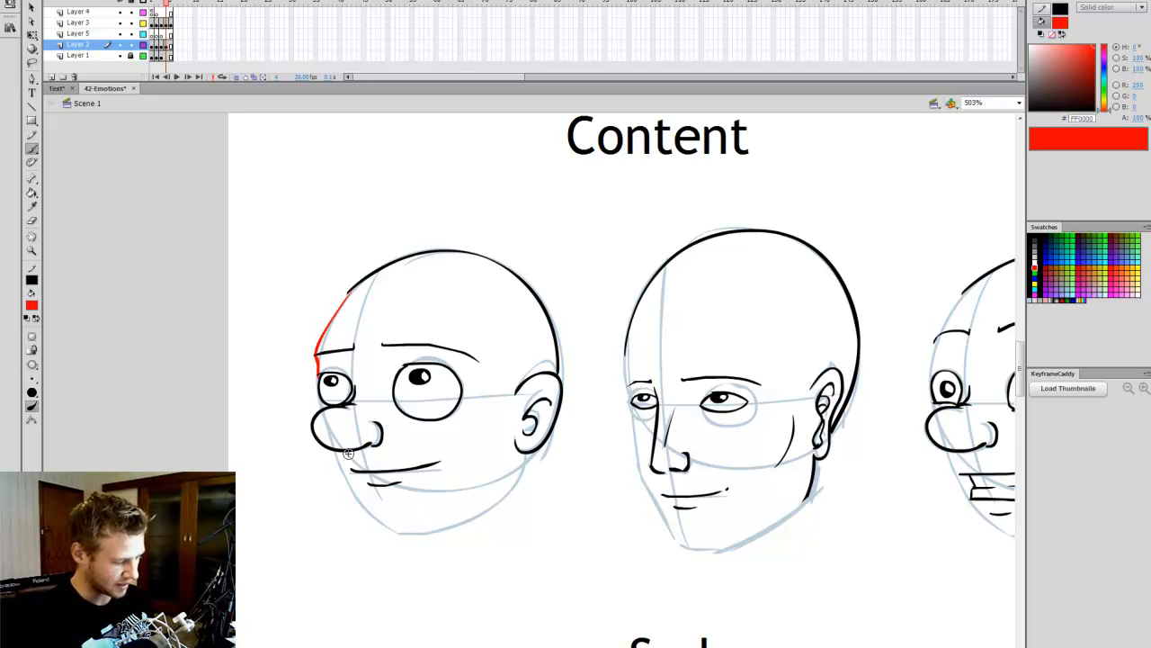
Step: Draw the round-nosed "Content" head's red face contour from below the nose around the chin and along the jaw to the ear
drag(336, 450, 345, 463)
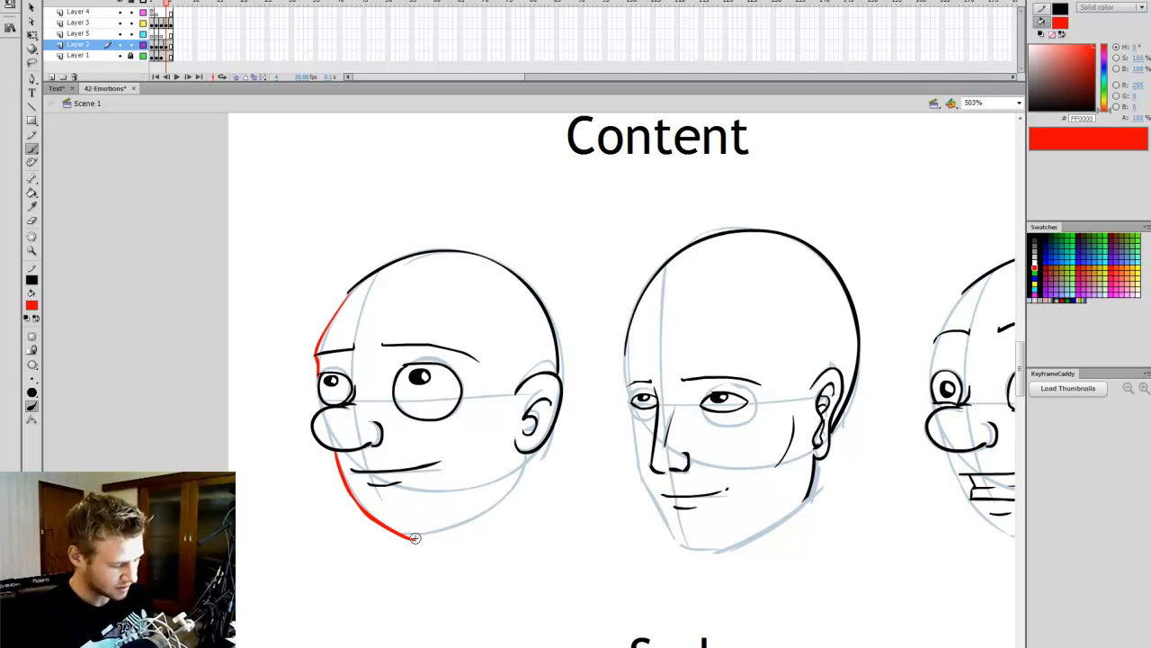
key(ctrl+z)
mouse_move(340, 455)
mouse_down()
mouse_move(378, 520)
mouse_move(437, 538)
mouse_move(516, 498)
mouse_move(522, 457)
mouse_up()
key(ctrl+z)
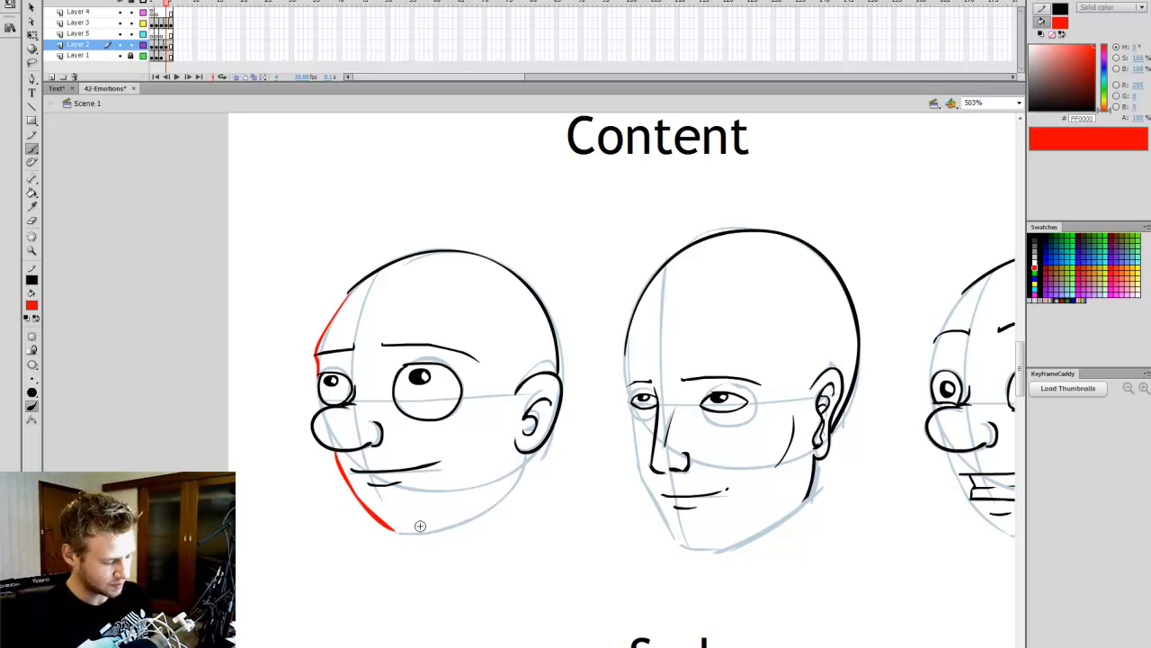
mouse_move(486, 515)
mouse_down()
mouse_move(518, 492)
mouse_move(520, 455)
mouse_up()
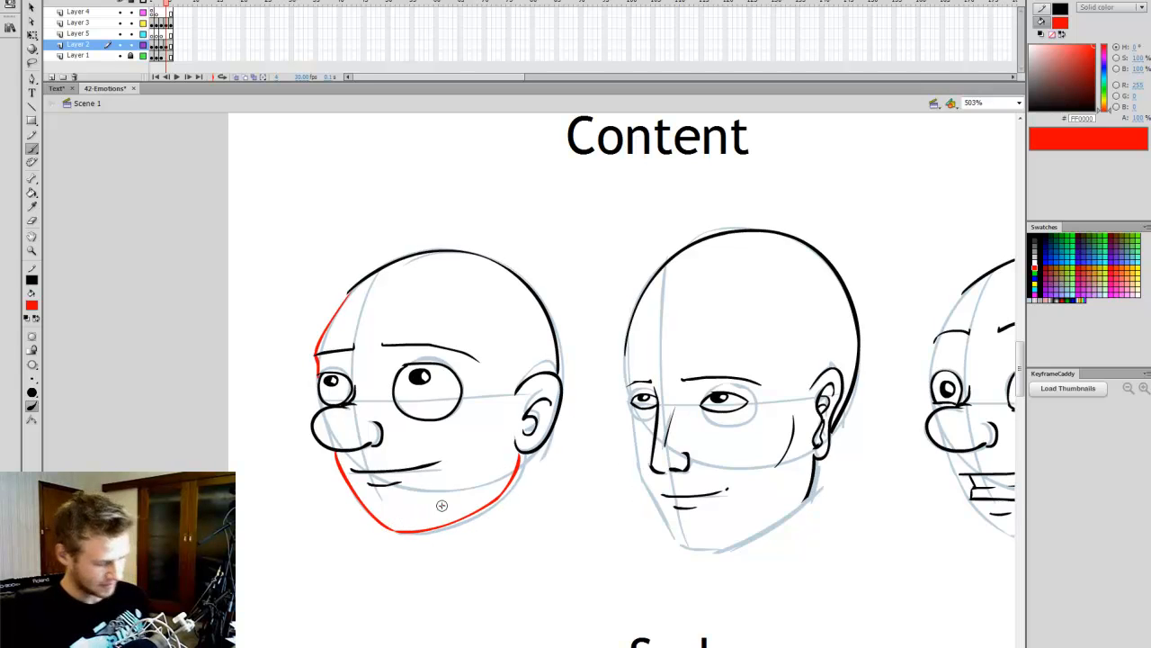
Step: Draw the straight-nosed "Content" head's red face contour from the forehead past the far eye, around the chin and along the jaw
drag(625, 355, 629, 401)
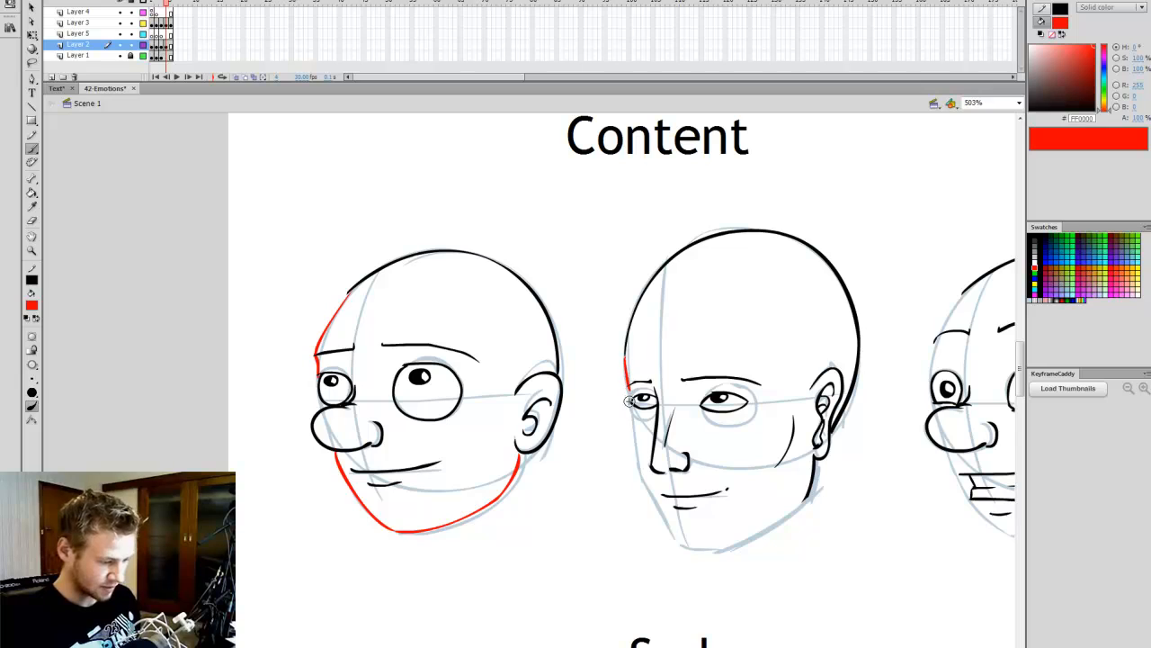
key(ctrl+z)
drag(623, 352, 624, 387)
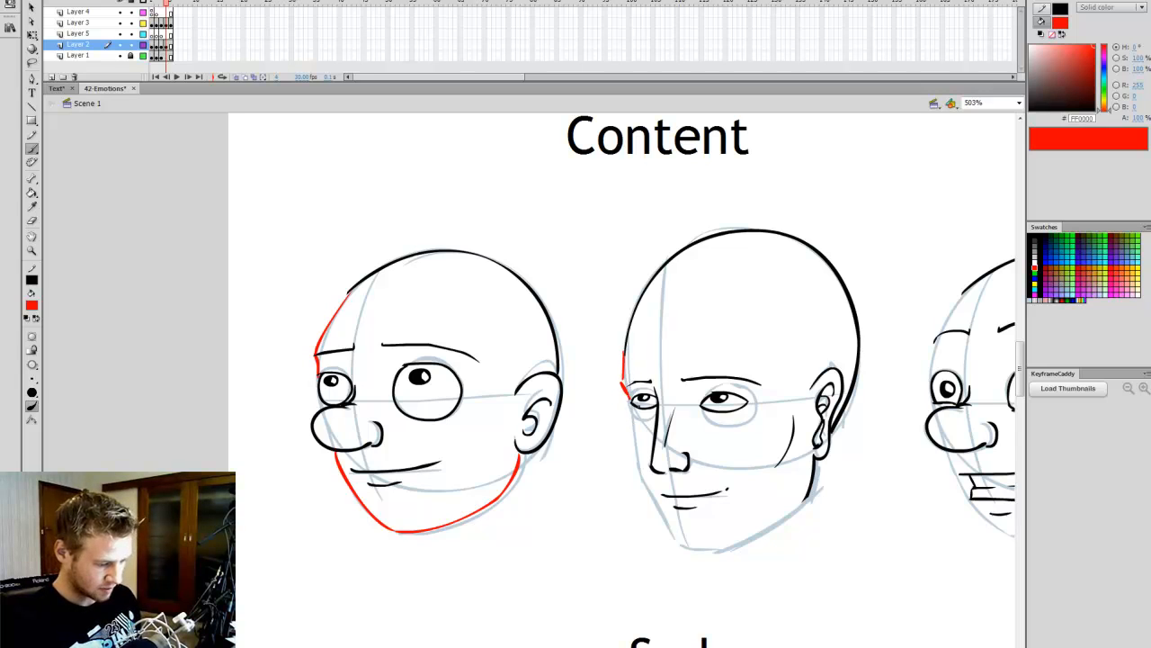
mouse_move(670, 526)
mouse_down()
mouse_move(678, 555)
mouse_move(677, 541)
mouse_move(718, 550)
mouse_move(748, 539)
mouse_move(786, 517)
mouse_move(808, 499)
mouse_up()
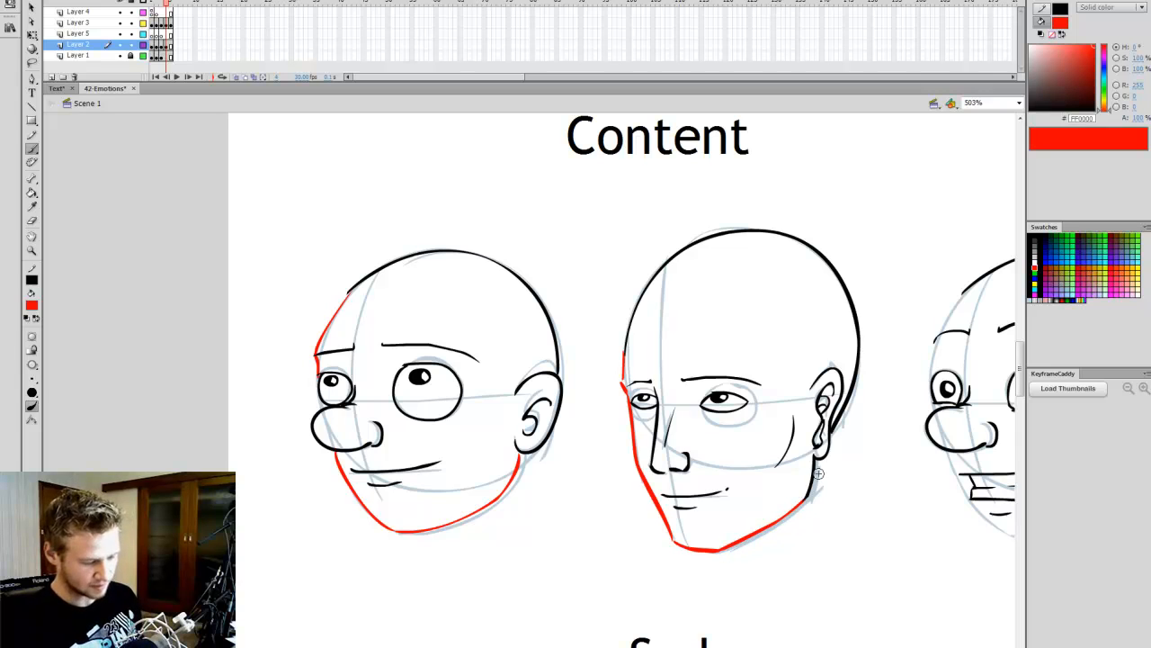
Step: On the round-nosed "Happy" head, draw the red forehead contour down to the far eye, with forehead wrinkles and small creases beside the near eye
drag(509, 647, 564, 647)
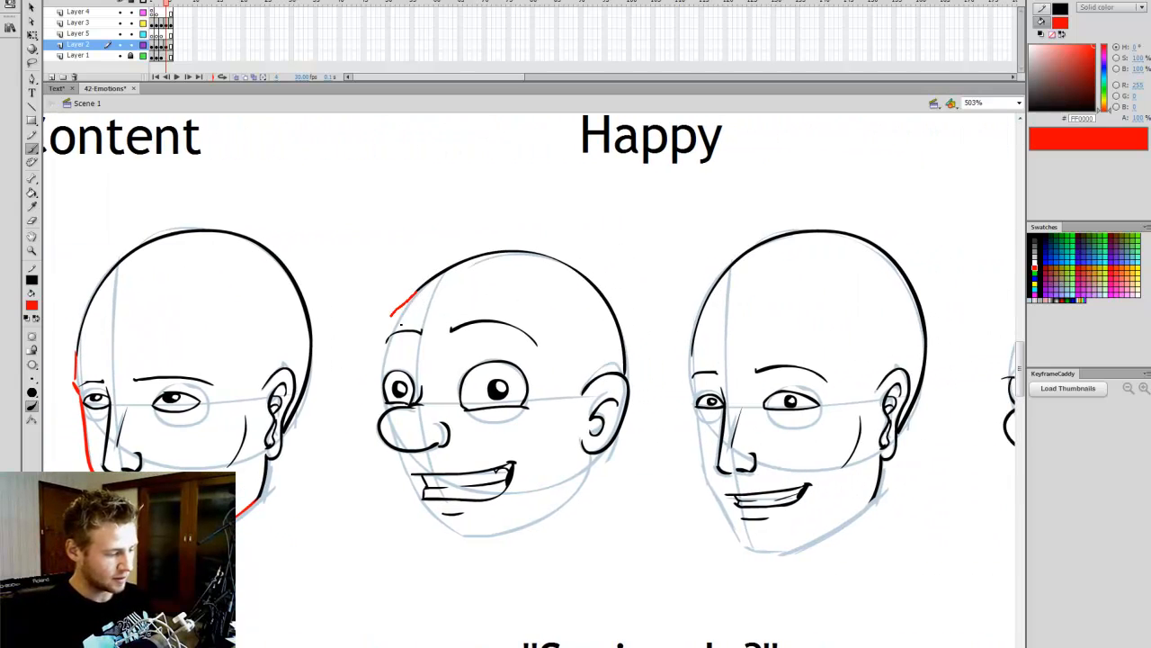
drag(392, 316, 384, 342)
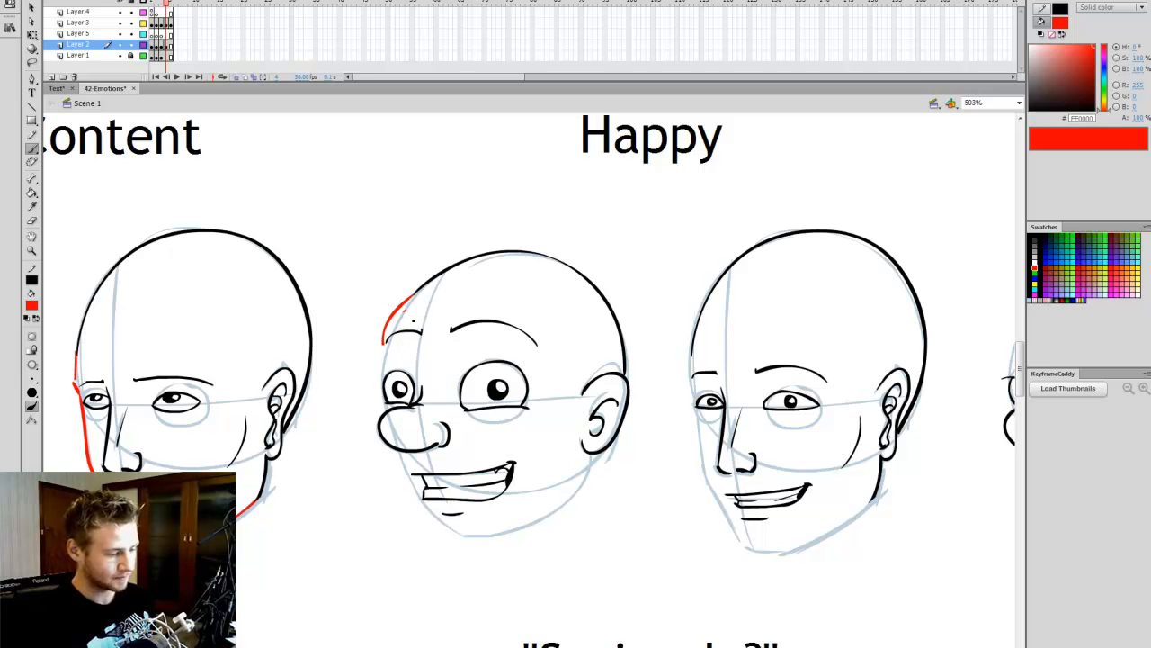
drag(444, 309, 500, 302)
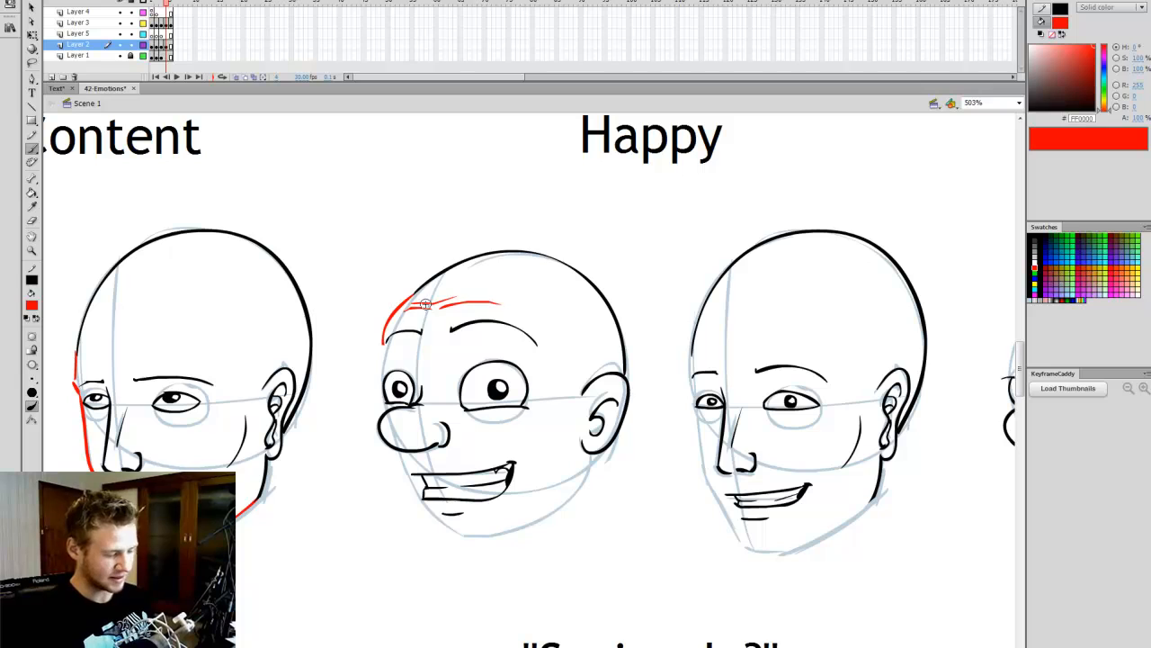
drag(473, 285, 485, 286)
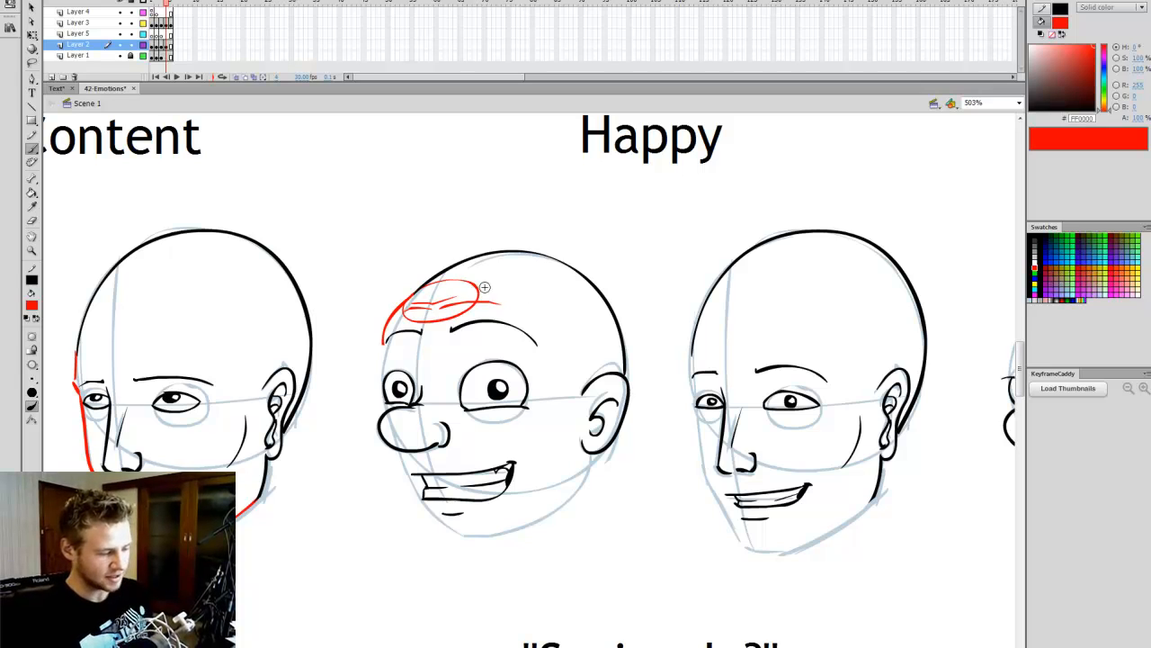
key(ctrl+z)
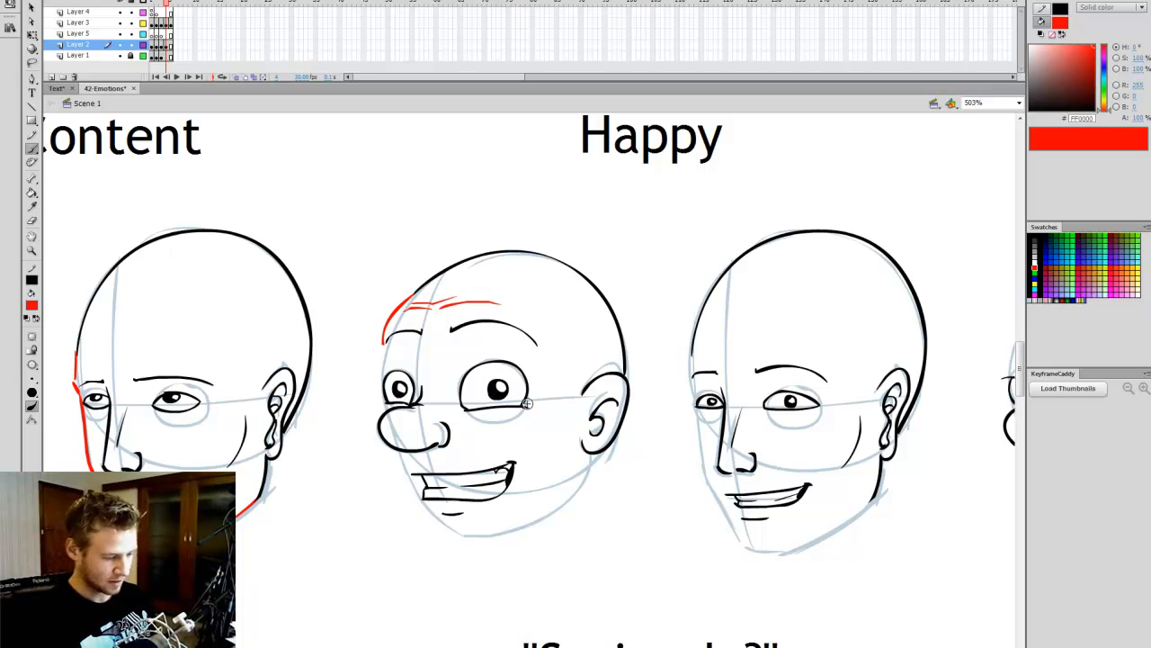
drag(526, 407, 542, 407)
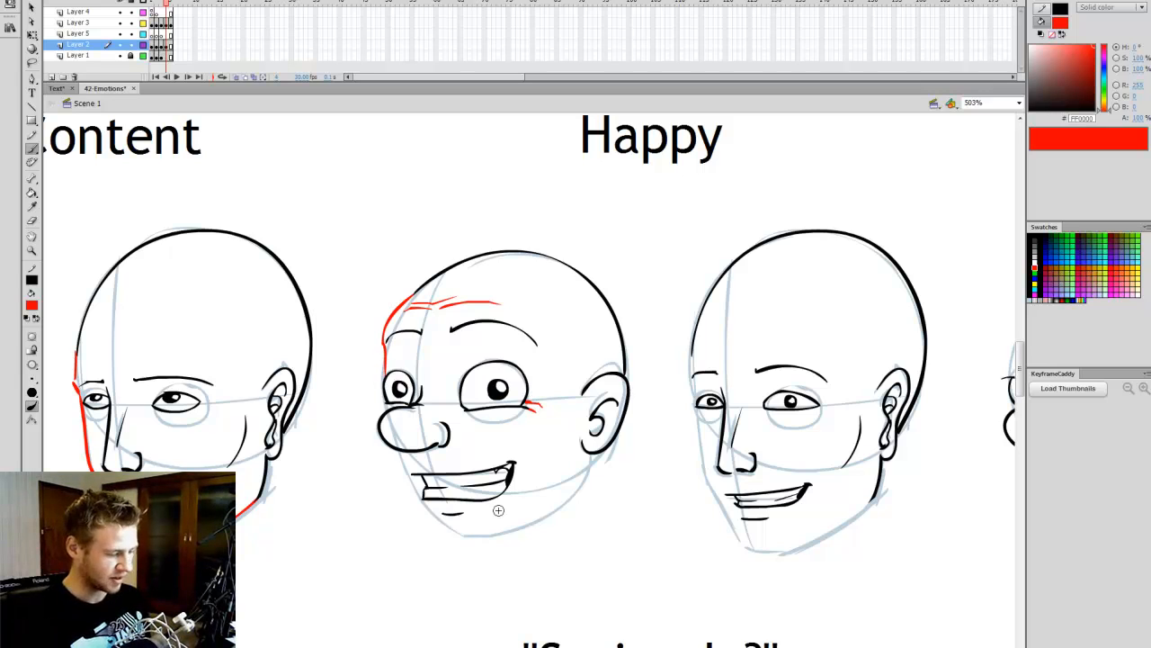
Step: Draw the round-nosed "Happy" head's red cheek crease and its face contour from the far cheek around the chin to the ear
drag(539, 646, 526, 647)
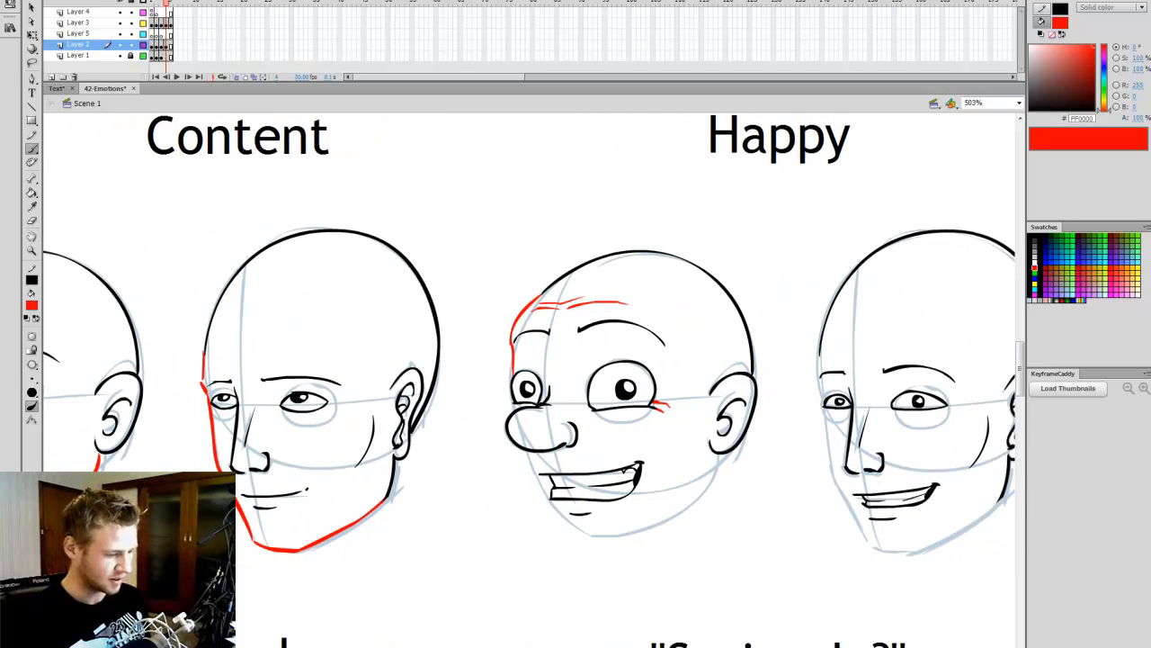
drag(516, 326, 519, 324)
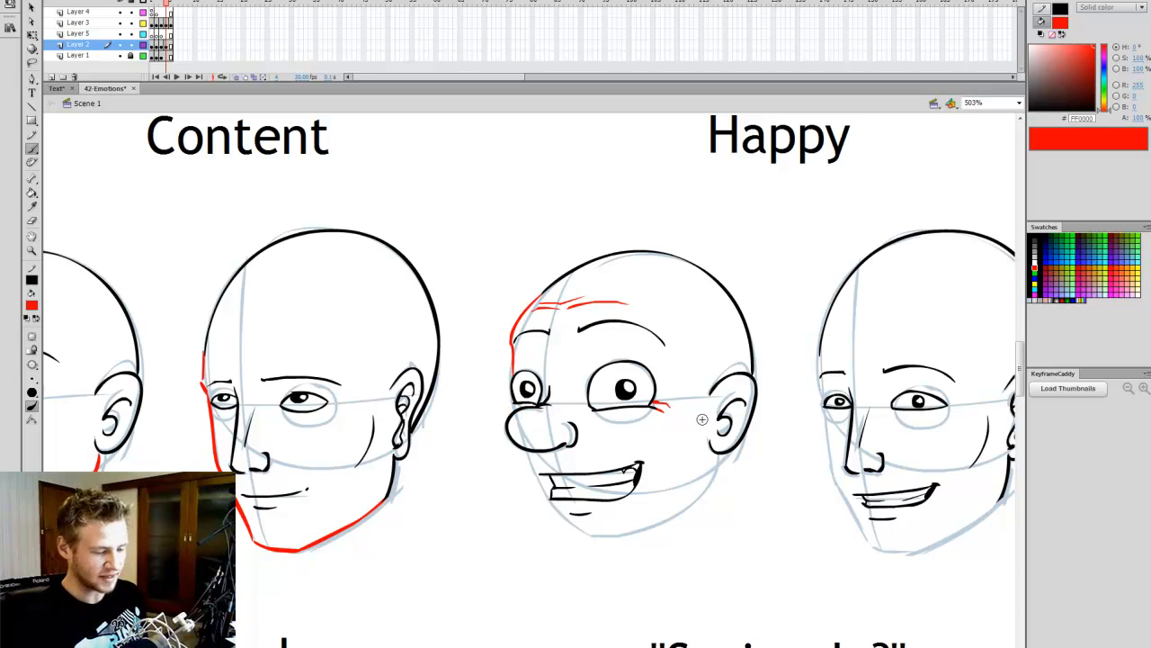
drag(699, 420, 687, 464)
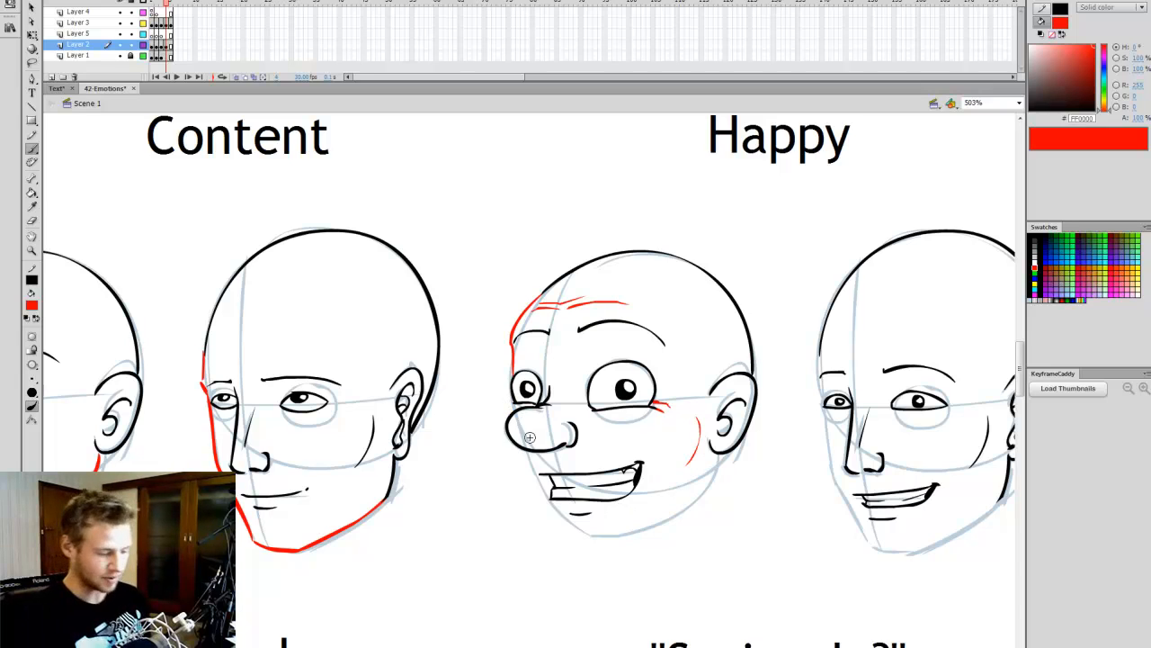
key(ctrl+z)
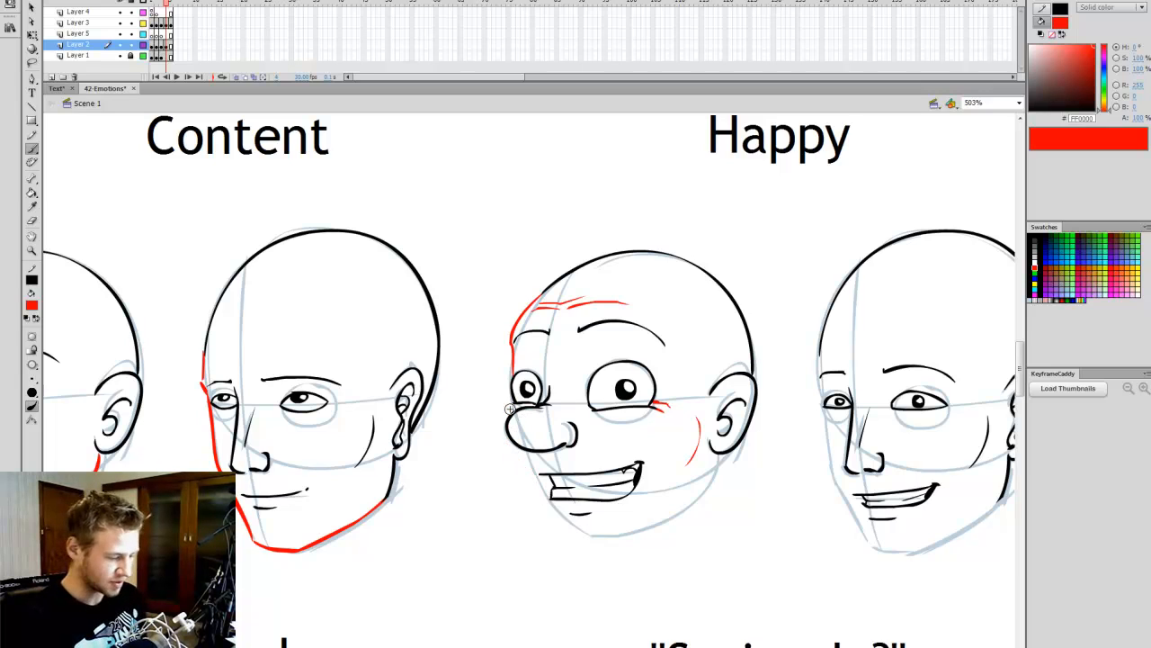
drag(509, 407, 539, 491)
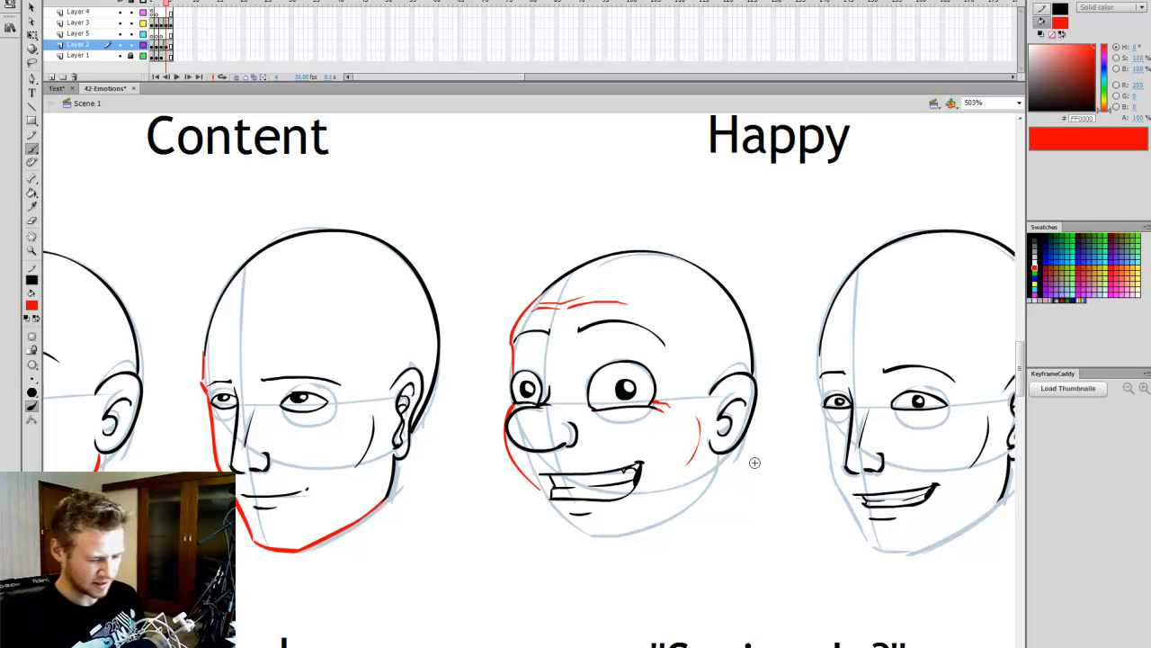
mouse_move(710, 498)
mouse_down()
mouse_move(637, 541)
mouse_move(601, 538)
mouse_up()
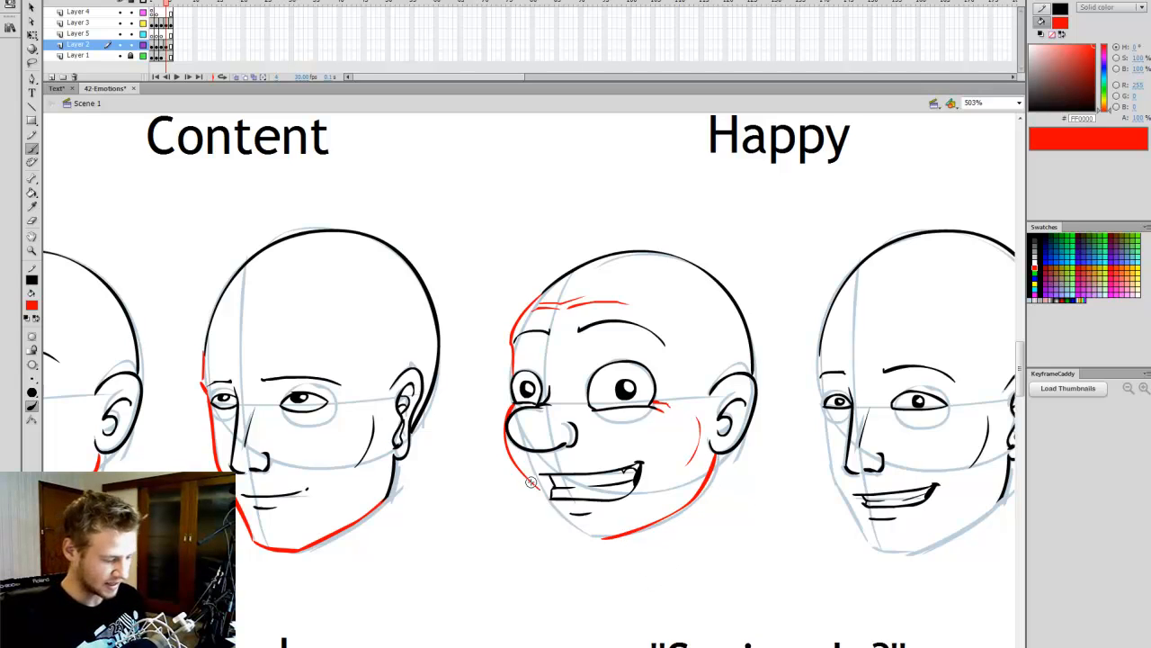
drag(543, 496, 601, 538)
key(e)
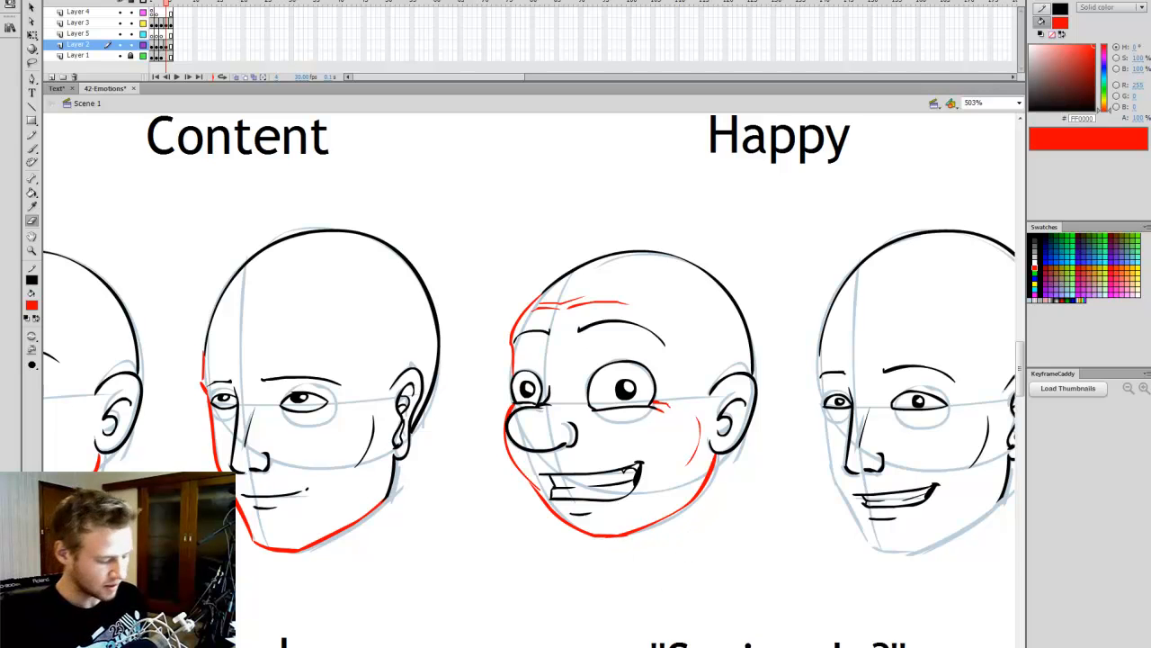
mouse_move(752, 644)
mouse_down()
mouse_move(731, 645)
mouse_move(748, 645)
mouse_up()
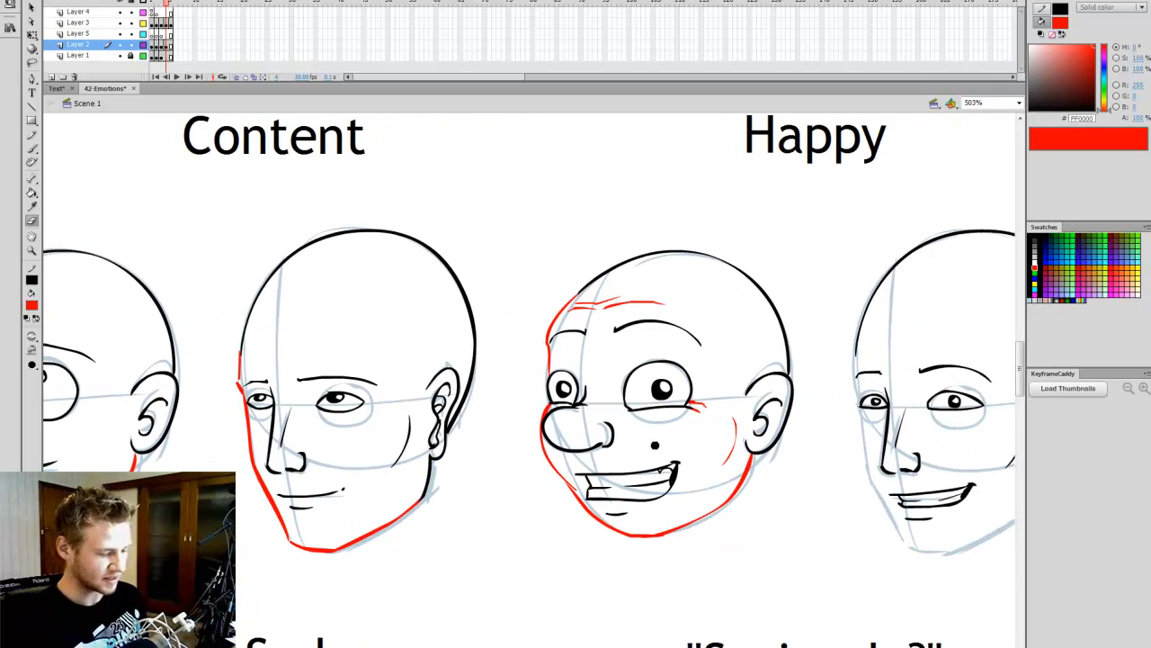
key(b)
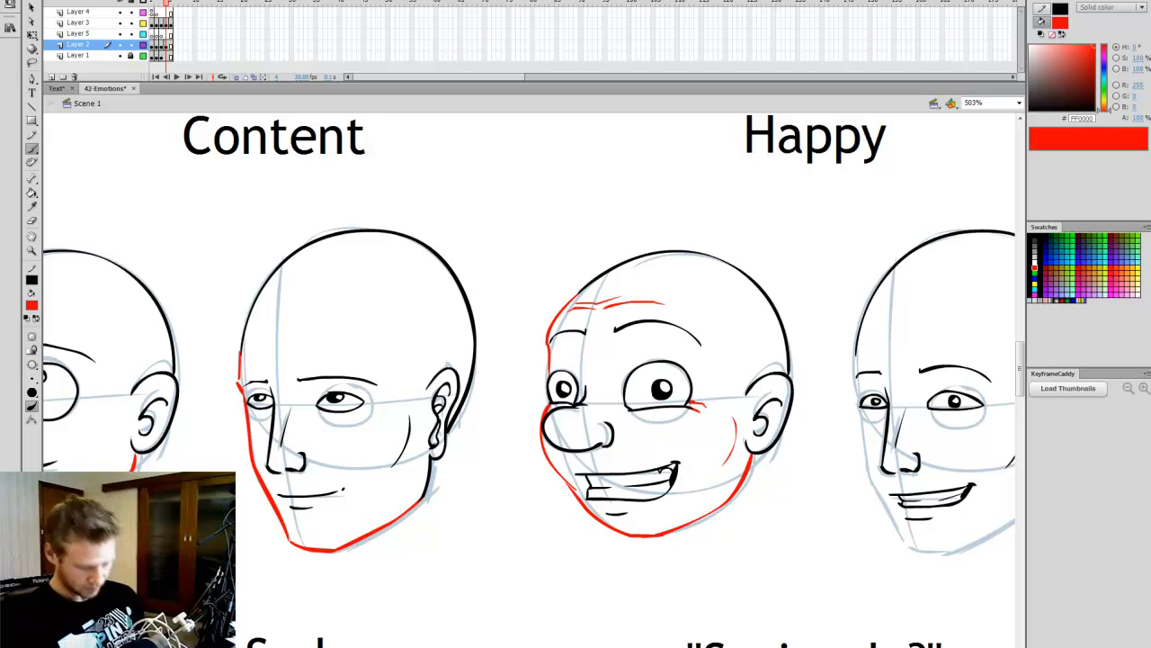
Step: On the straight-nosed "Happy" head, draw the red brow contour, short forehead wrinkles above both eyebrows, and a crease beside the near eye
scroll(574, 357, right, 5)
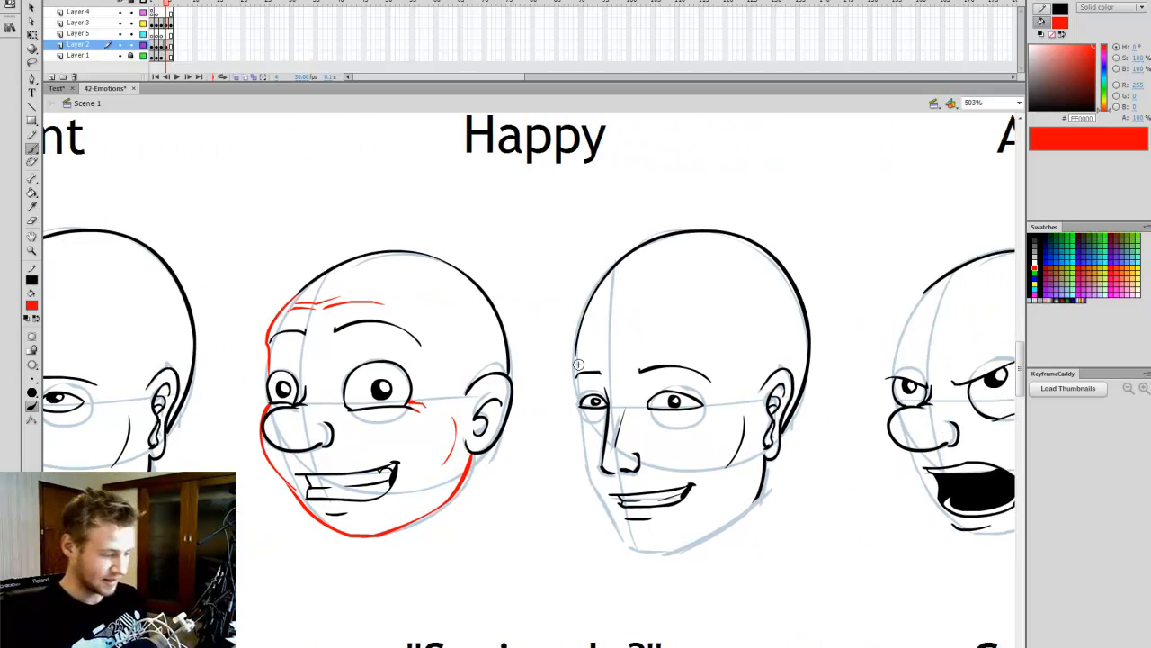
drag(573, 360, 582, 411)
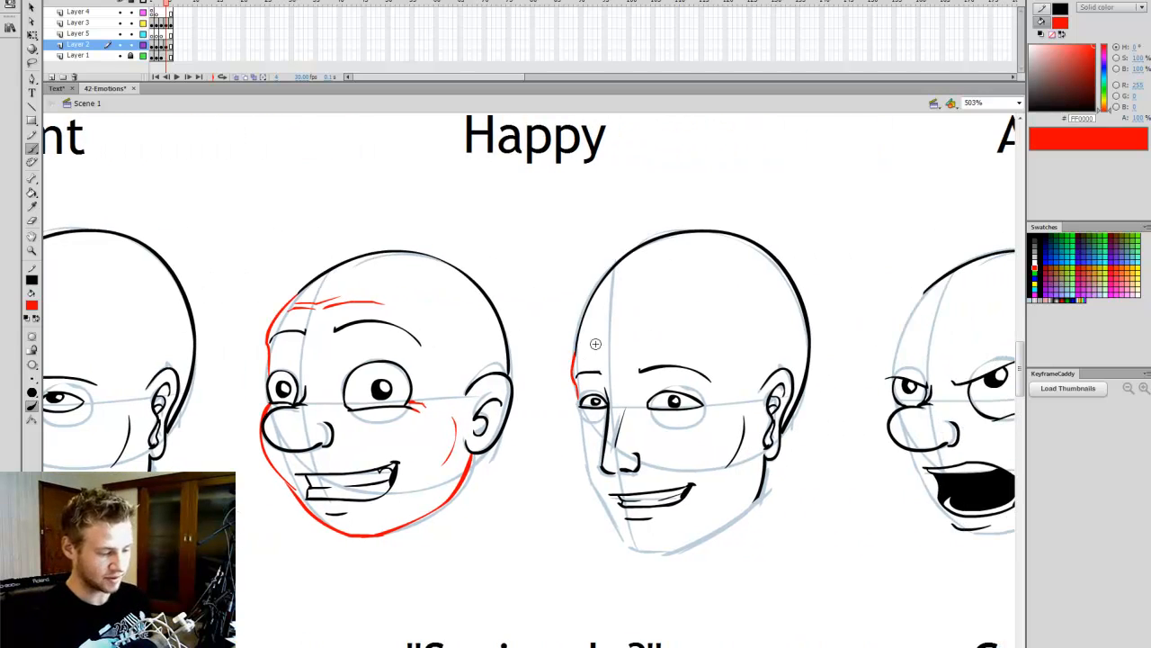
drag(591, 344, 692, 348)
key(ctrl+z)
drag(590, 346, 652, 340)
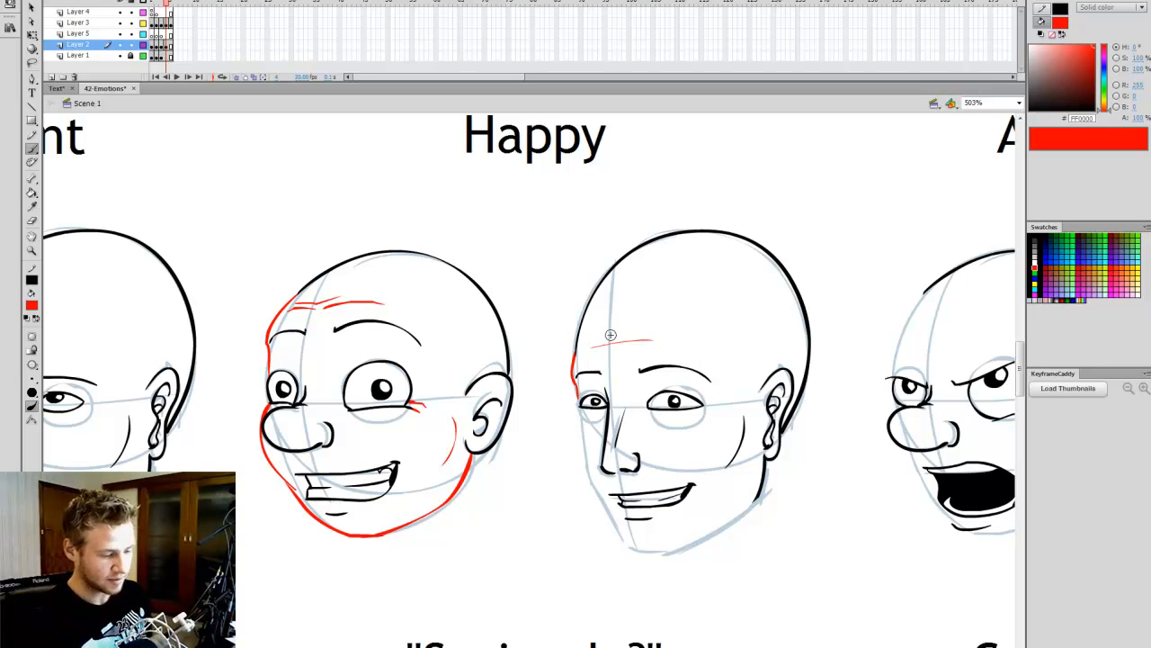
key(ctrl+z)
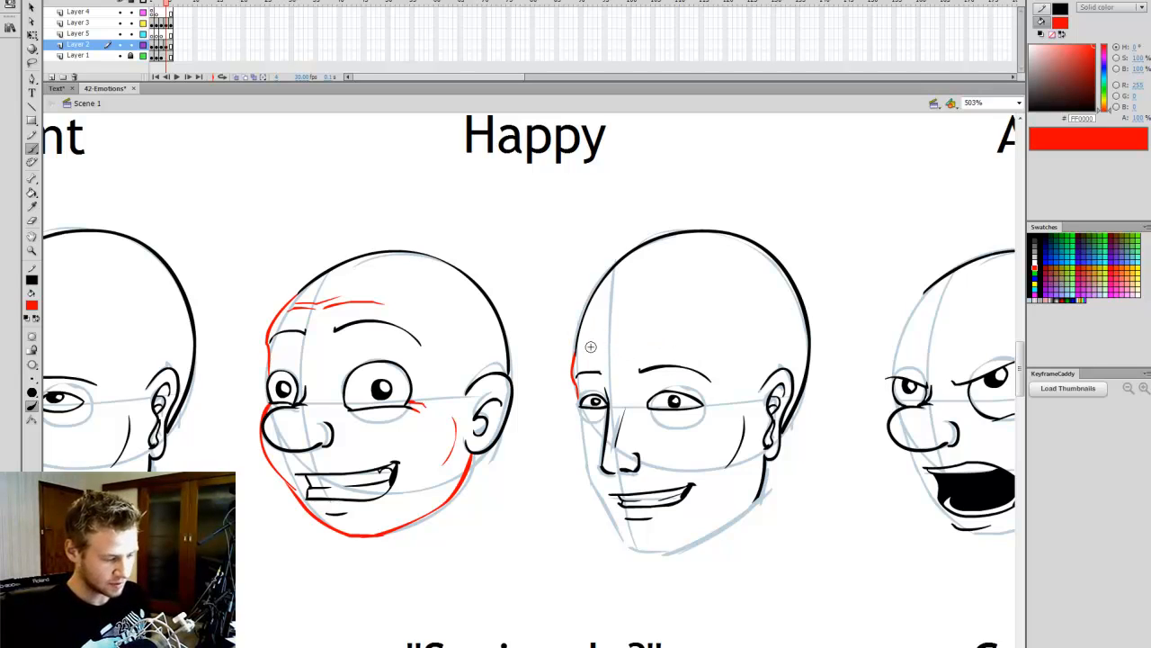
mouse_move(585, 349)
mouse_down()
mouse_move(665, 340)
mouse_move(650, 337)
mouse_up()
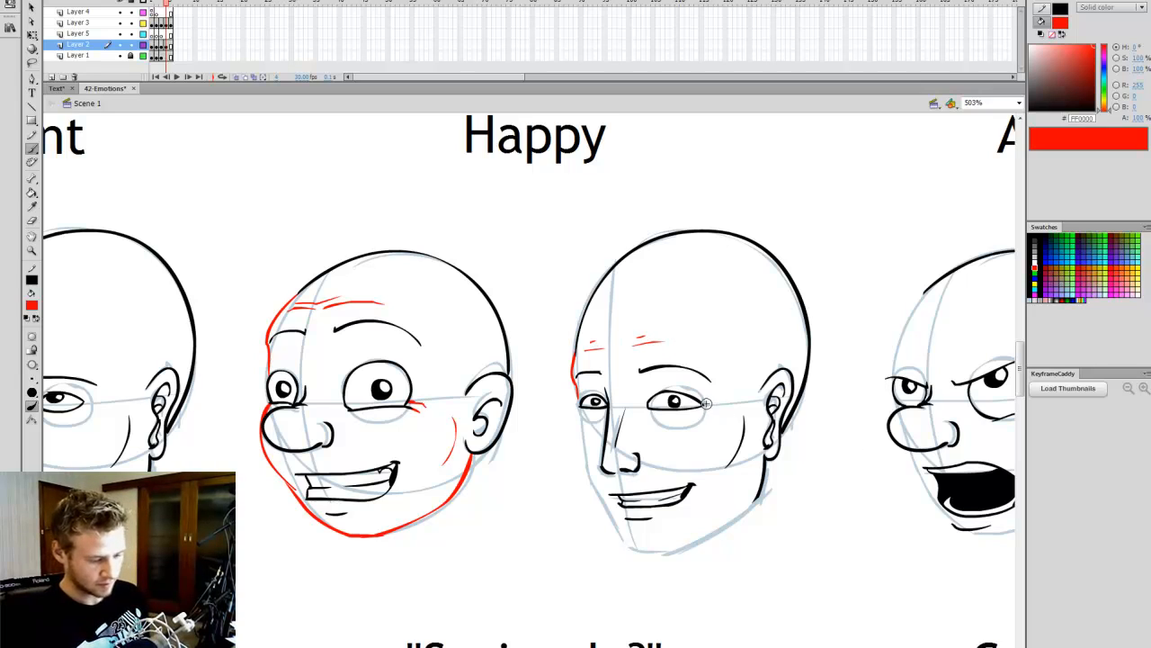
drag(701, 405, 716, 401)
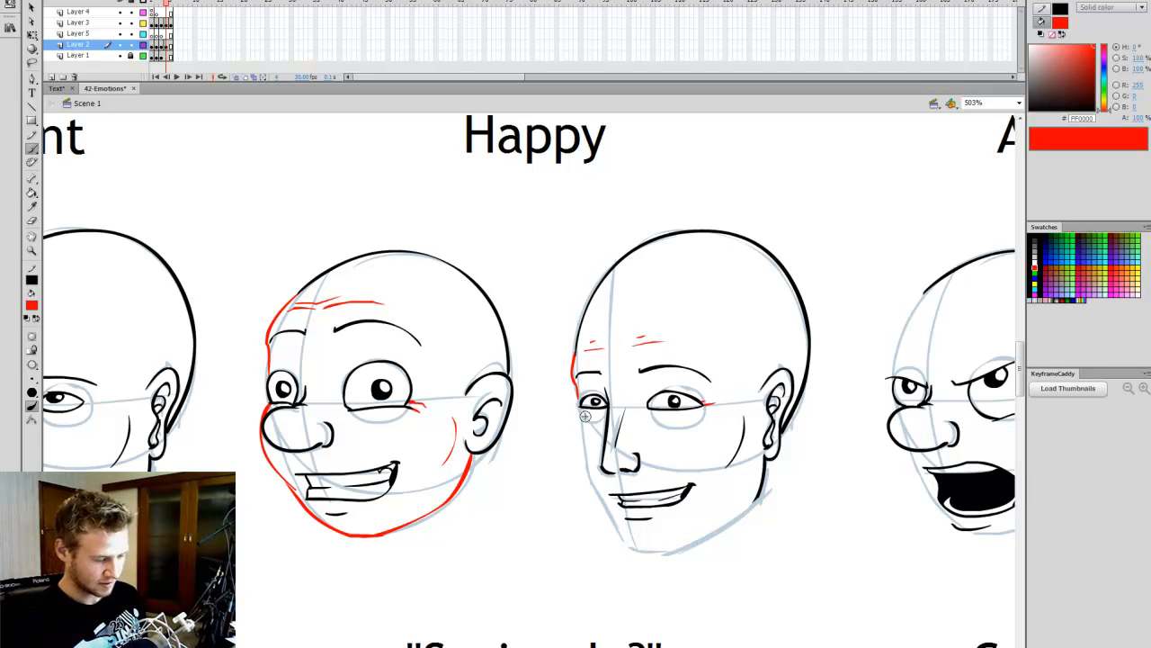
Step: Draw the straight-nosed "Happy" head's red contour from the far cheek around the chin to the jaw, plus short creases under both eyes
drag(579, 438, 590, 477)
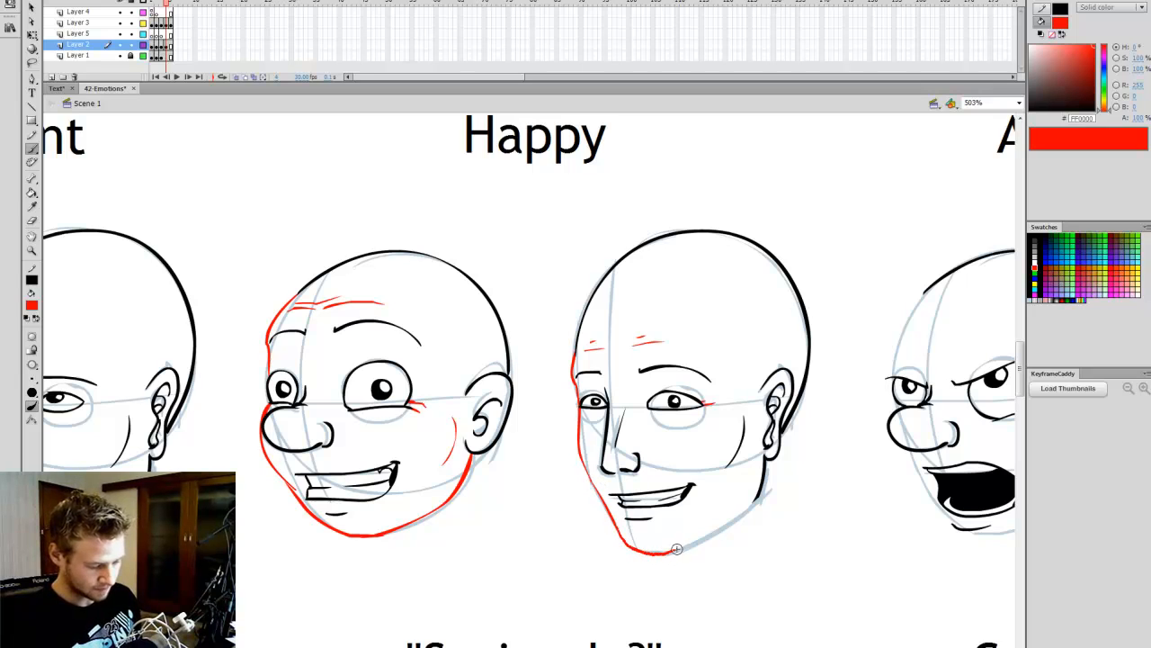
drag(677, 548, 760, 498)
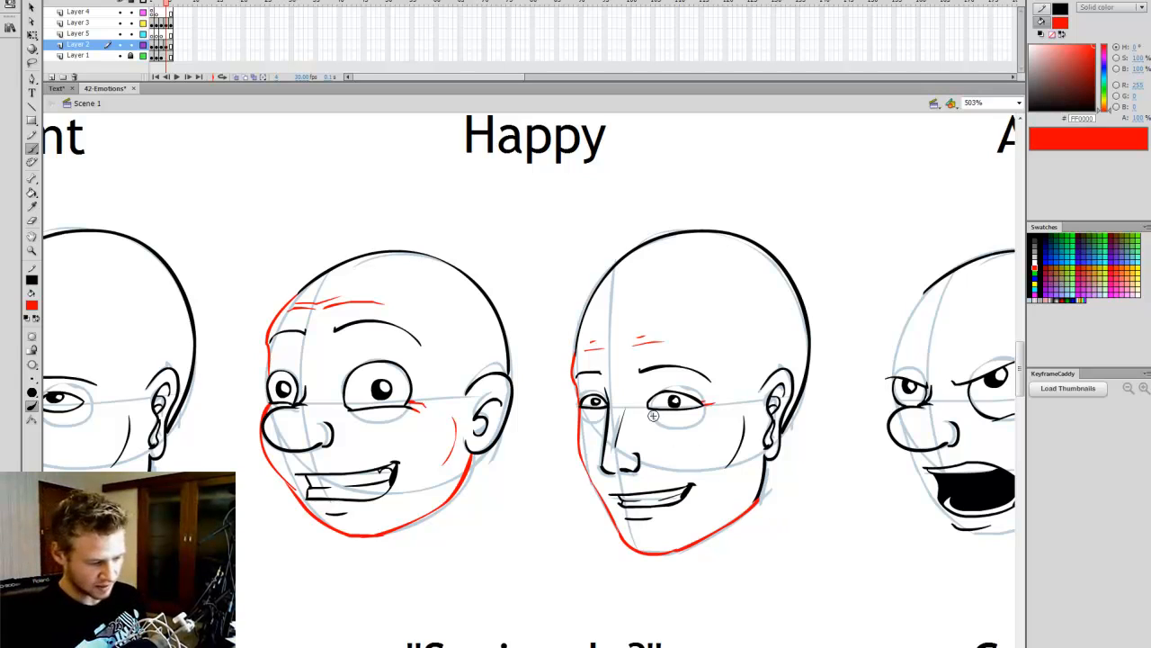
mouse_move(659, 422)
mouse_down()
mouse_move(685, 424)
mouse_move(672, 423)
mouse_up()
key(ctrl+z)
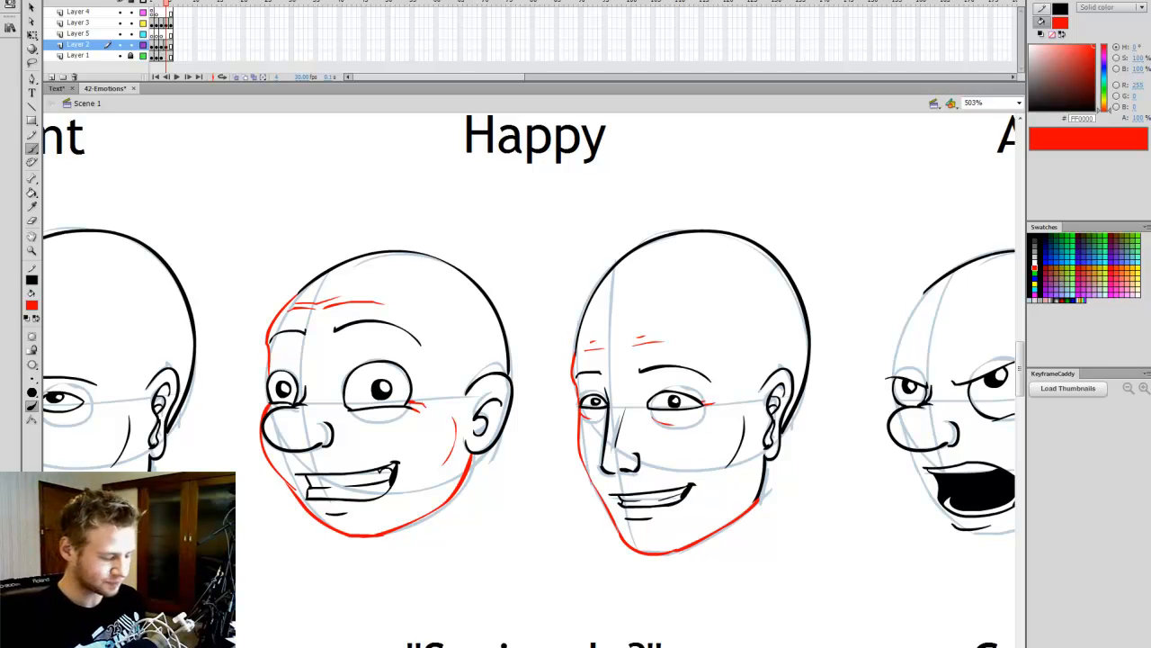
Step: On the round-nosed "Angry" head, draw the red forehead contour down to the far eyebrow and frown wrinkles between the eyebrows
scroll(529, 382, right, 10)
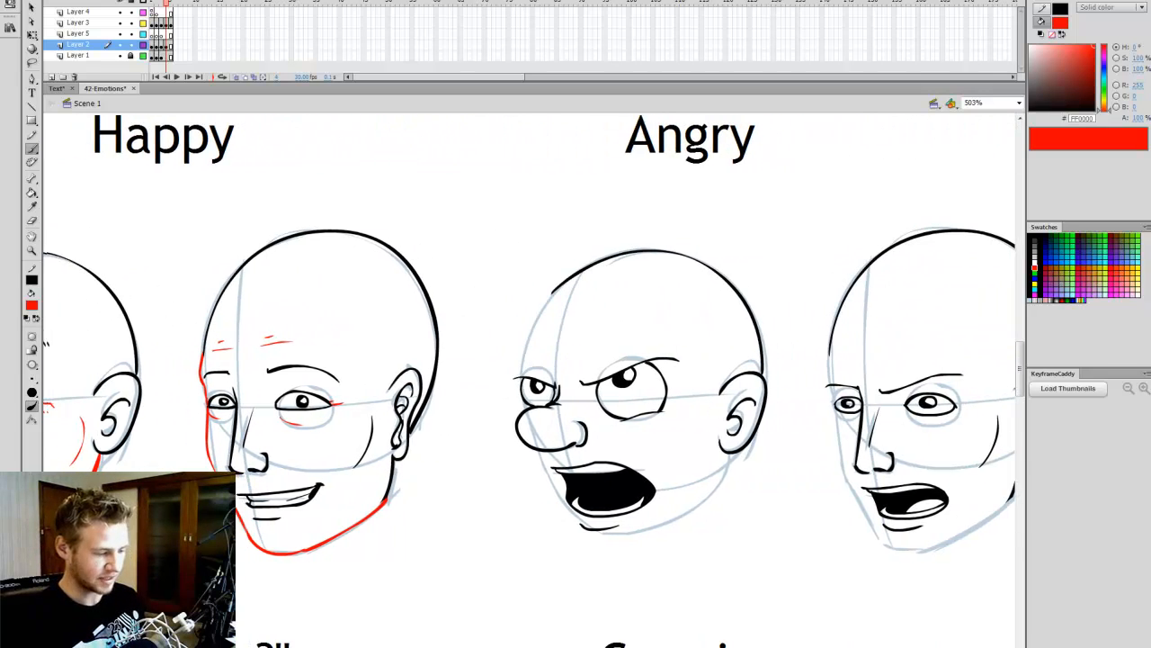
scroll(529, 381, right, 3)
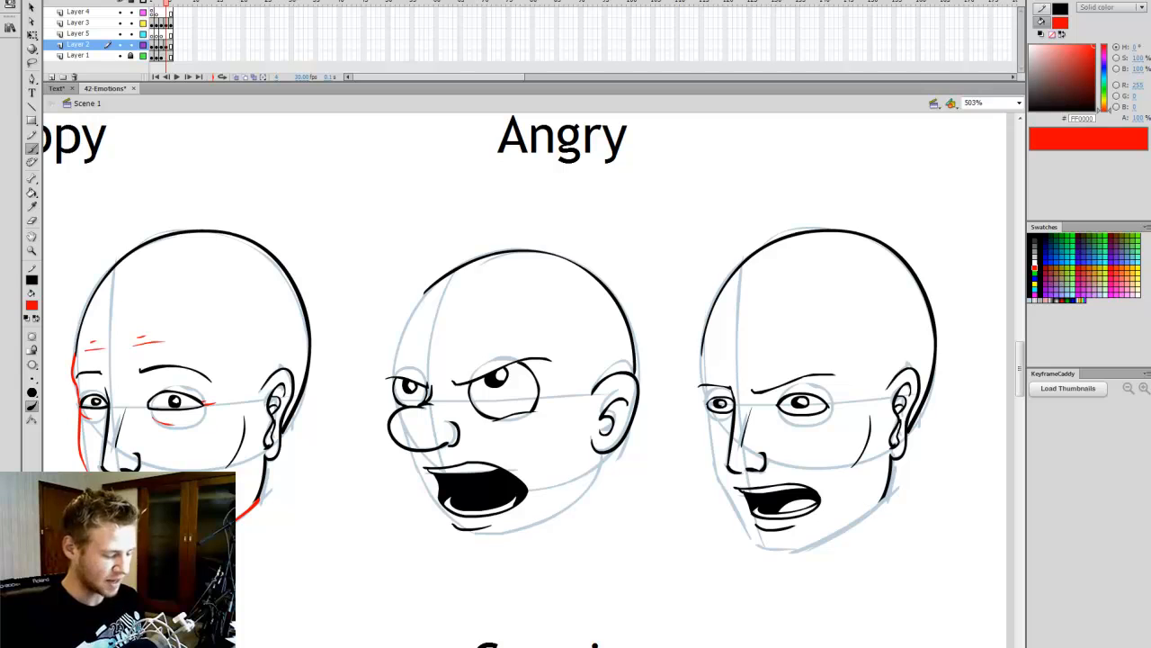
scroll(529, 381, left, 1)
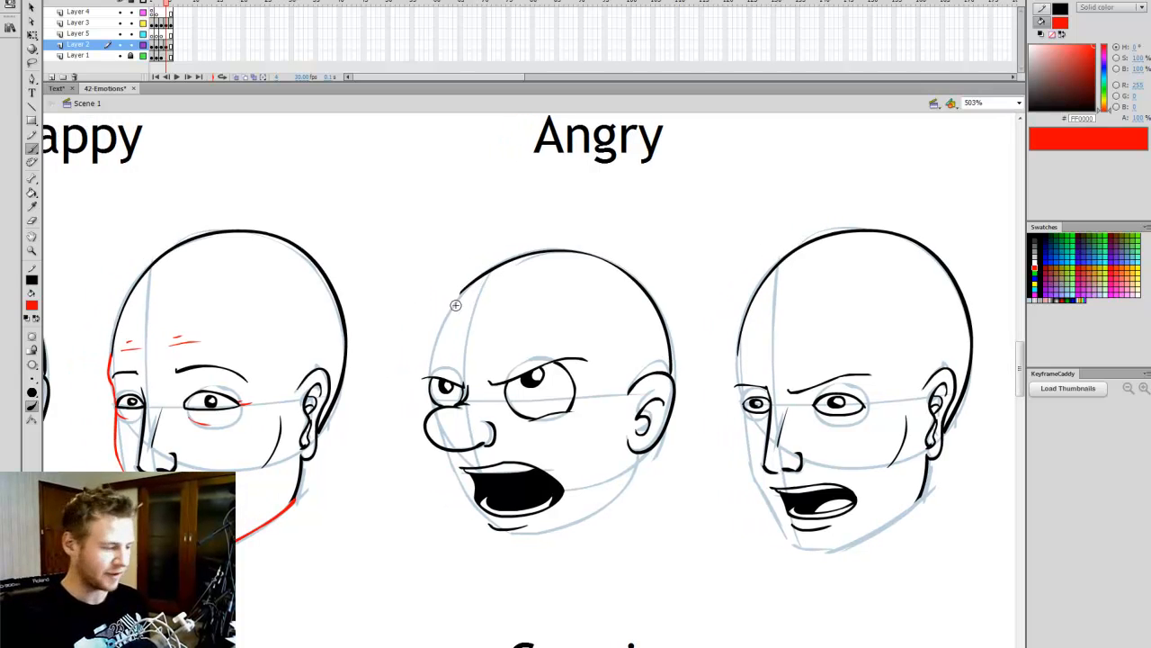
mouse_move(435, 332)
mouse_down()
mouse_move(419, 376)
mouse_move(485, 358)
mouse_move(460, 360)
mouse_move(491, 407)
mouse_up()
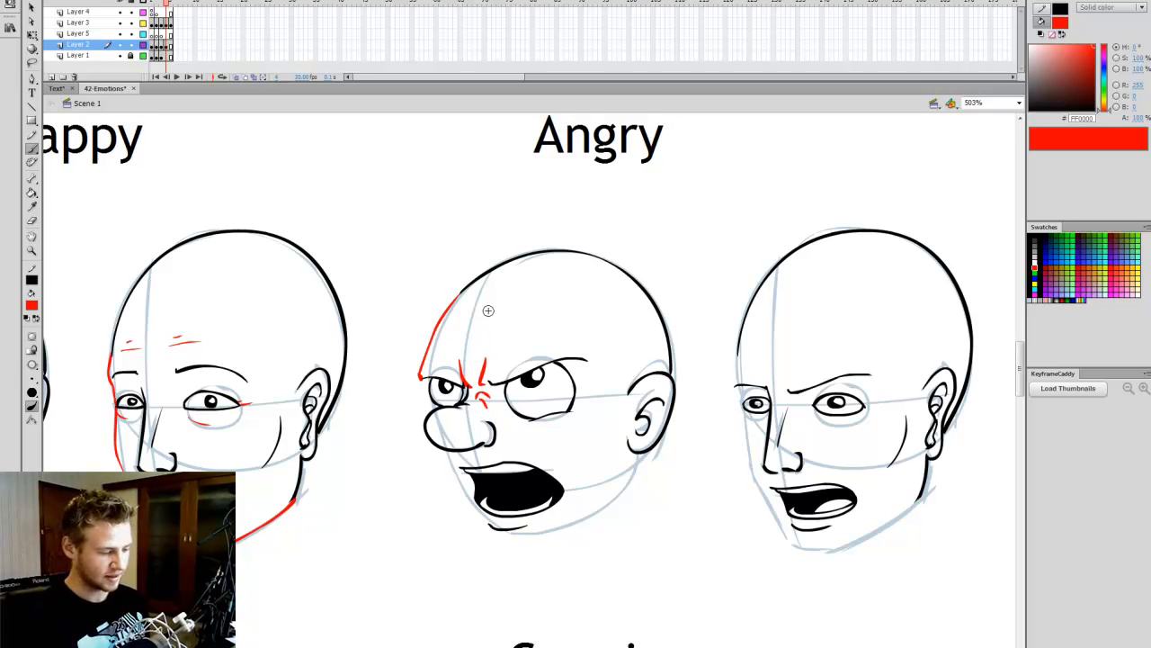
drag(477, 326, 488, 378)
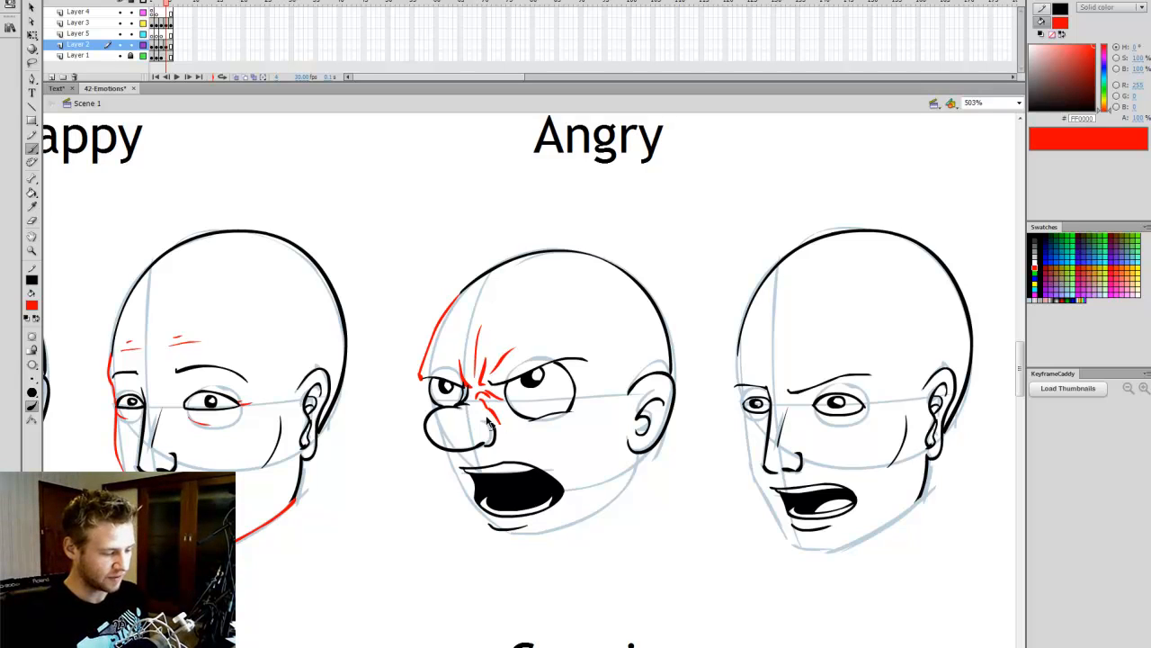
key(ctrl+z)
key(ctrl+z)
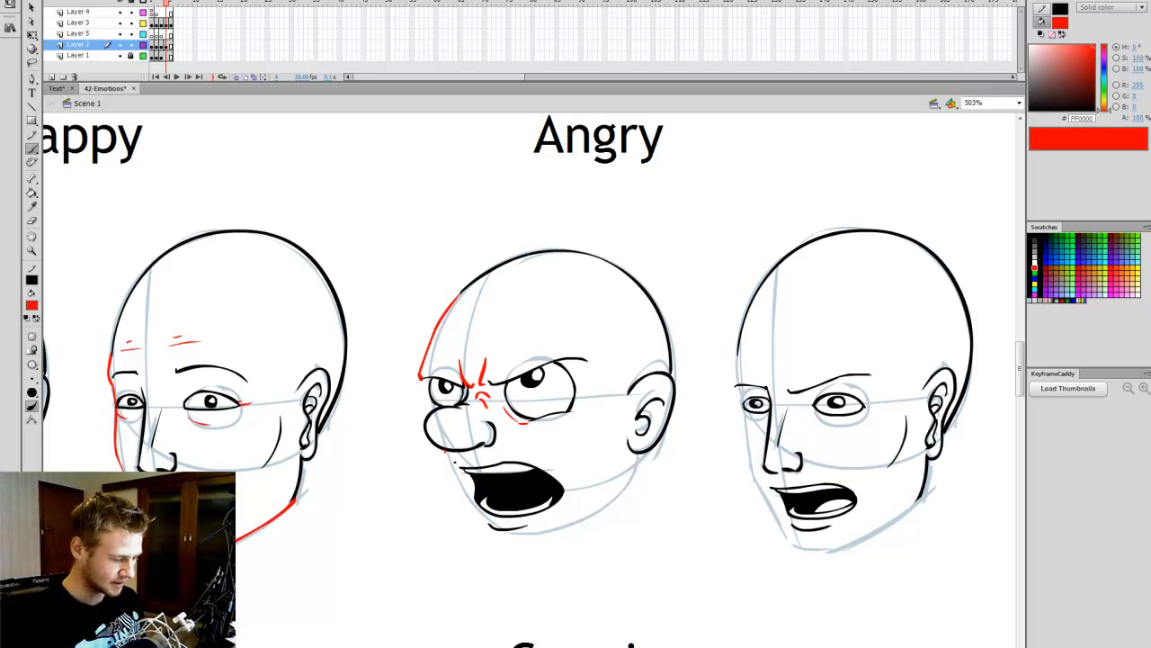
Step: Draw the round-nosed "Angry" head's red contour from below the nose around the chin to the ear, with creases under the near eye and beside the nose
mouse_move(448, 453)
mouse_down()
mouse_move(466, 505)
mouse_move(490, 529)
mouse_up()
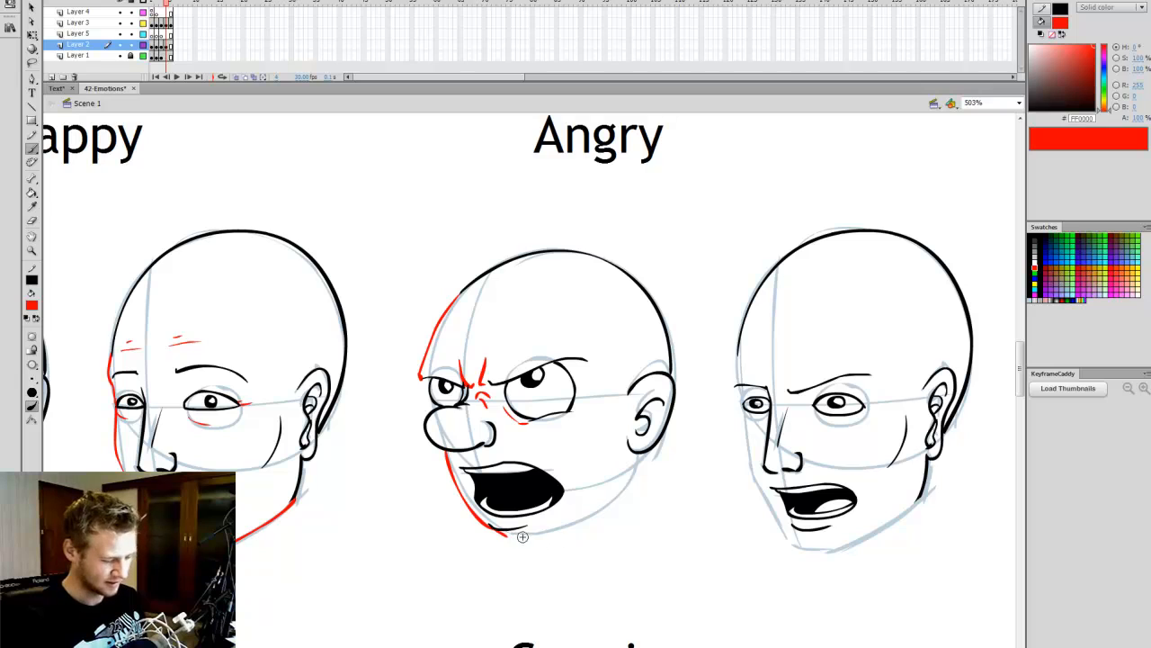
mouse_move(576, 535)
mouse_down()
mouse_move(629, 481)
mouse_move(637, 457)
mouse_up()
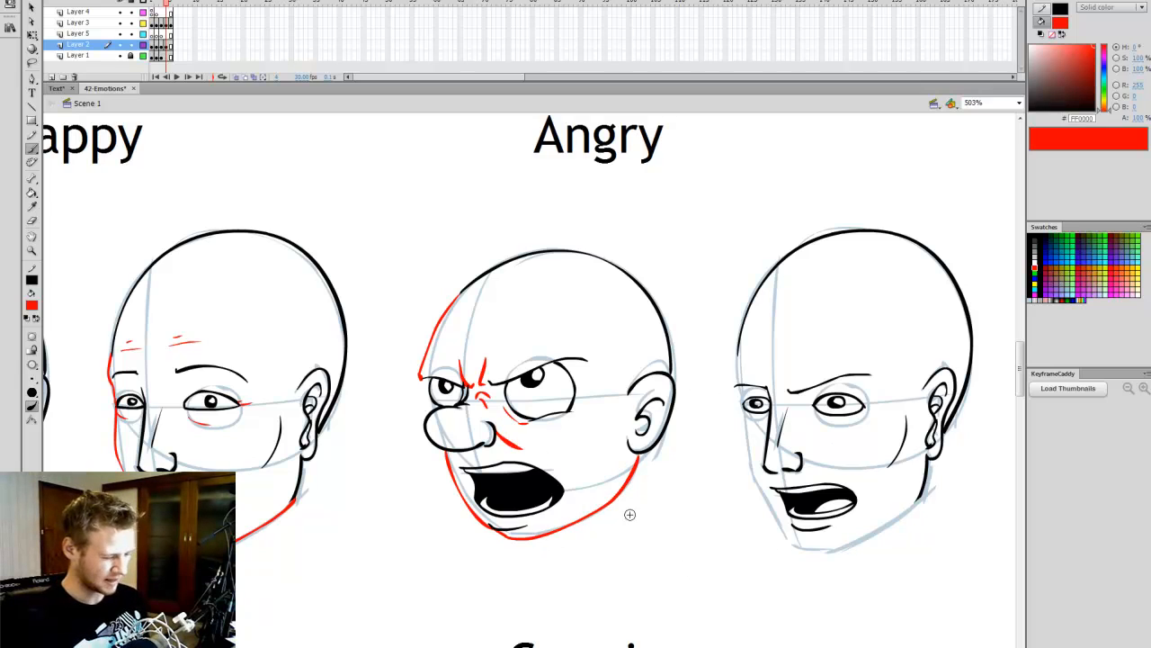
Step: Shorten the crease beside the round-nosed "Angry" head's nose, and draw the straight-nosed "Angry" head's red contour from the brow around the chin to the jaw
drag(501, 433, 509, 444)
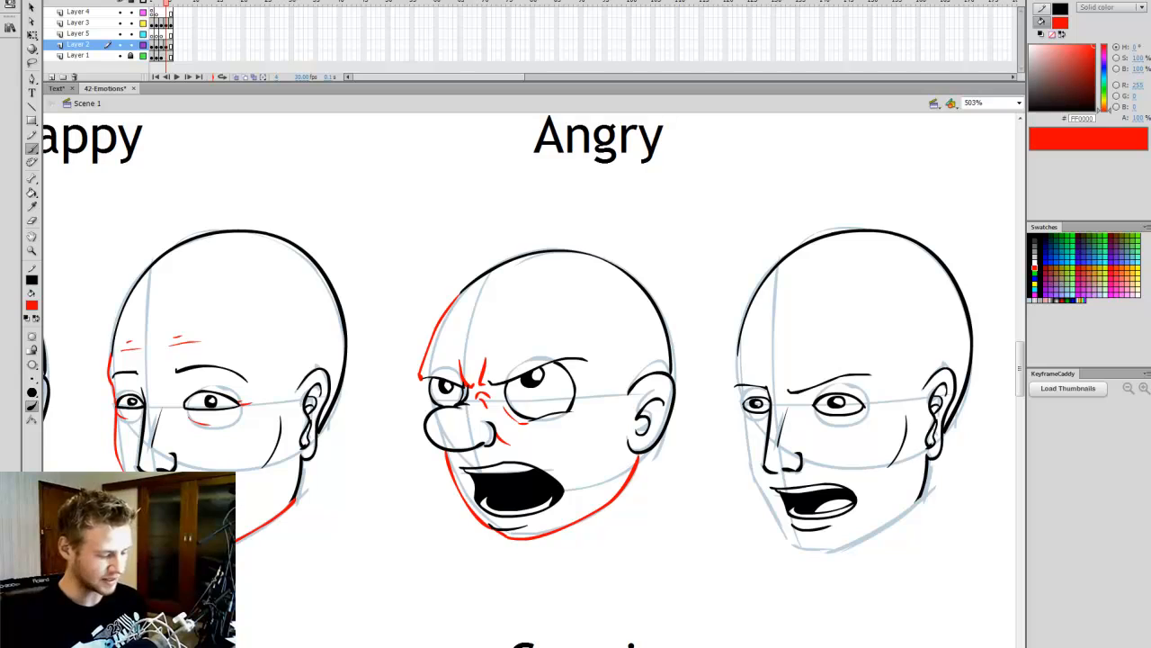
scroll(509, 382, right, 3)
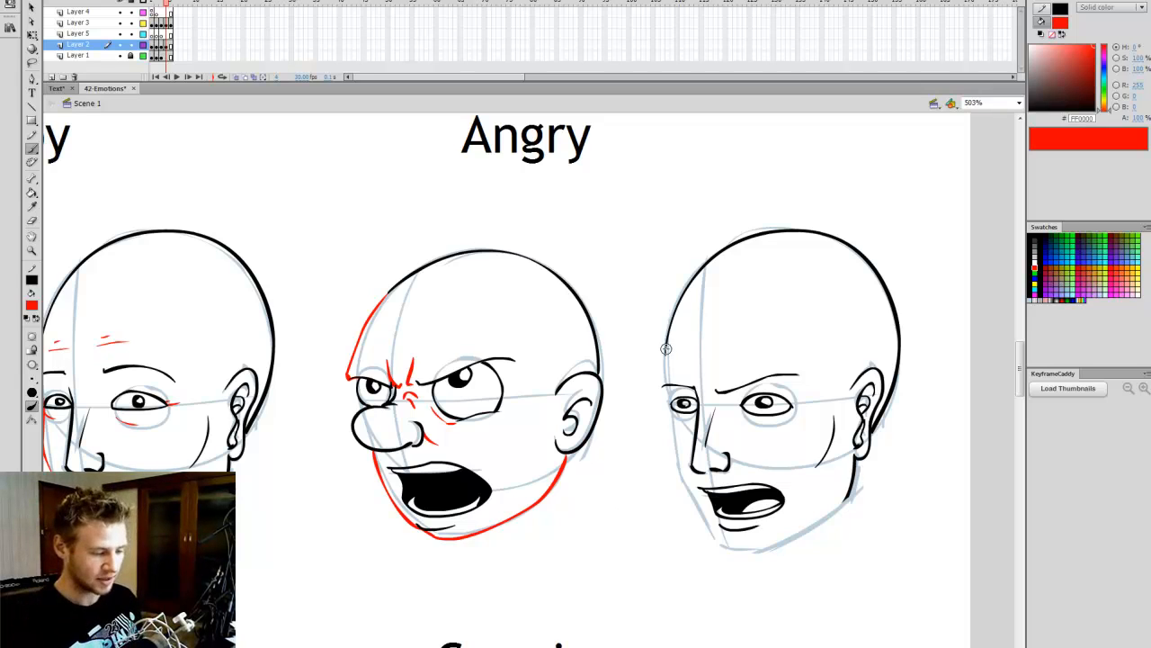
drag(666, 342, 662, 393)
mouse_move(682, 444)
mouse_down()
mouse_move(686, 485)
mouse_move(712, 539)
mouse_up()
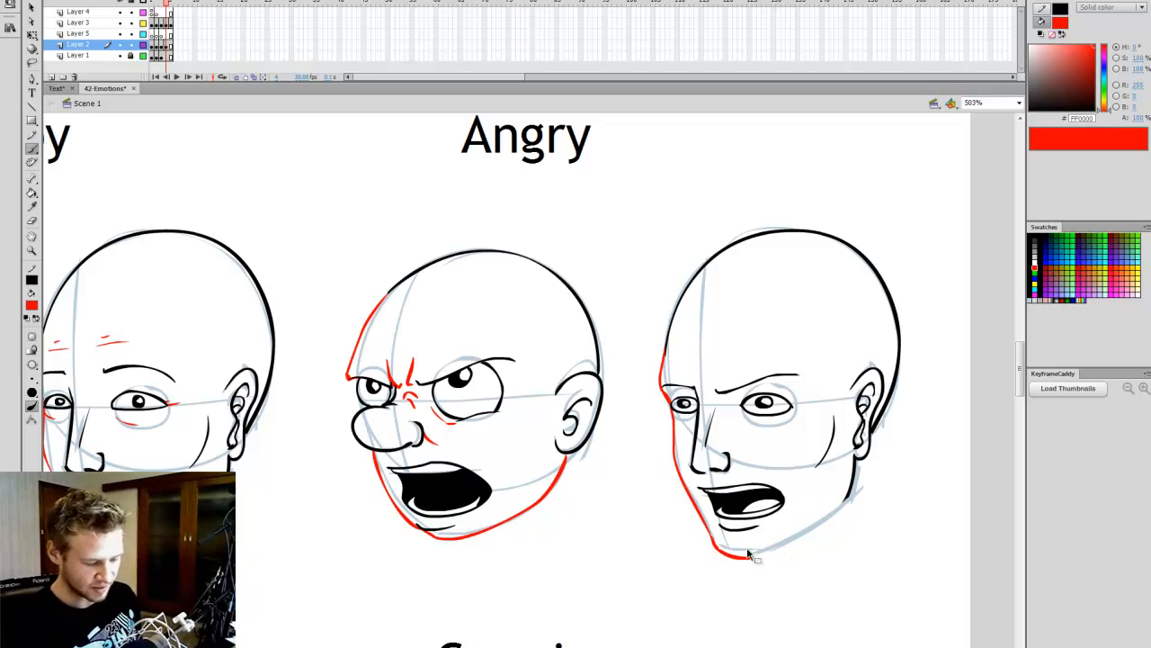
mouse_move(747, 559)
mouse_down()
mouse_move(772, 558)
mouse_move(851, 495)
mouse_up()
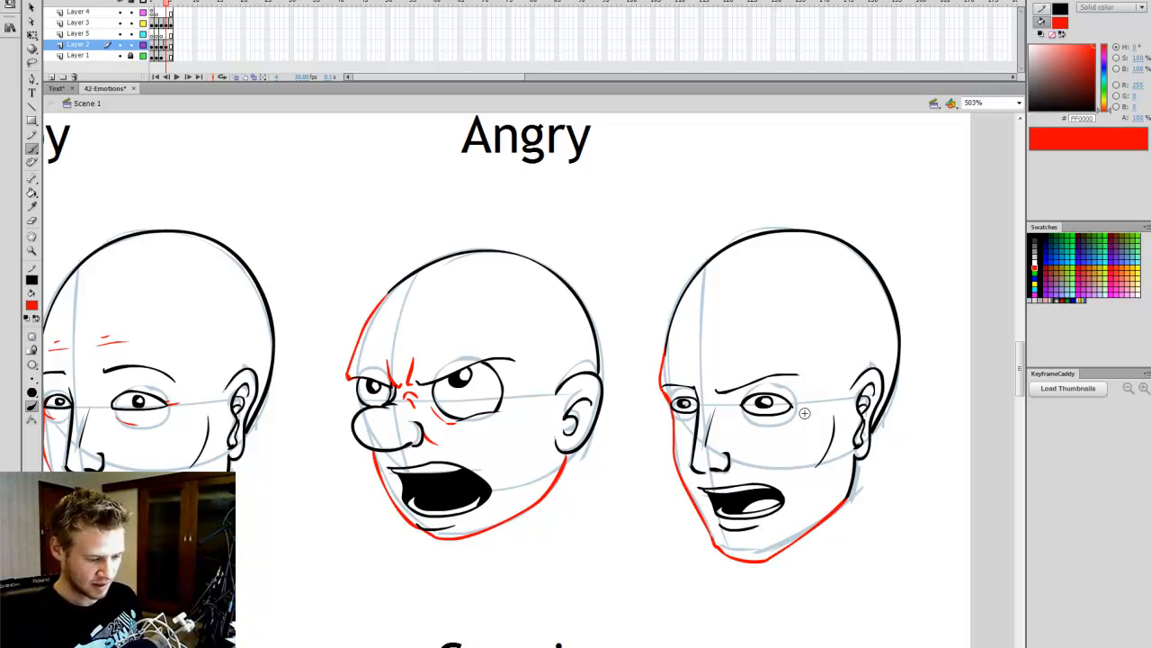
Step: On the straight-nosed "Angry" head, draw red creases under the near eye and beside the nose, plus frown wrinkles between the eyebrows
drag(739, 410, 763, 427)
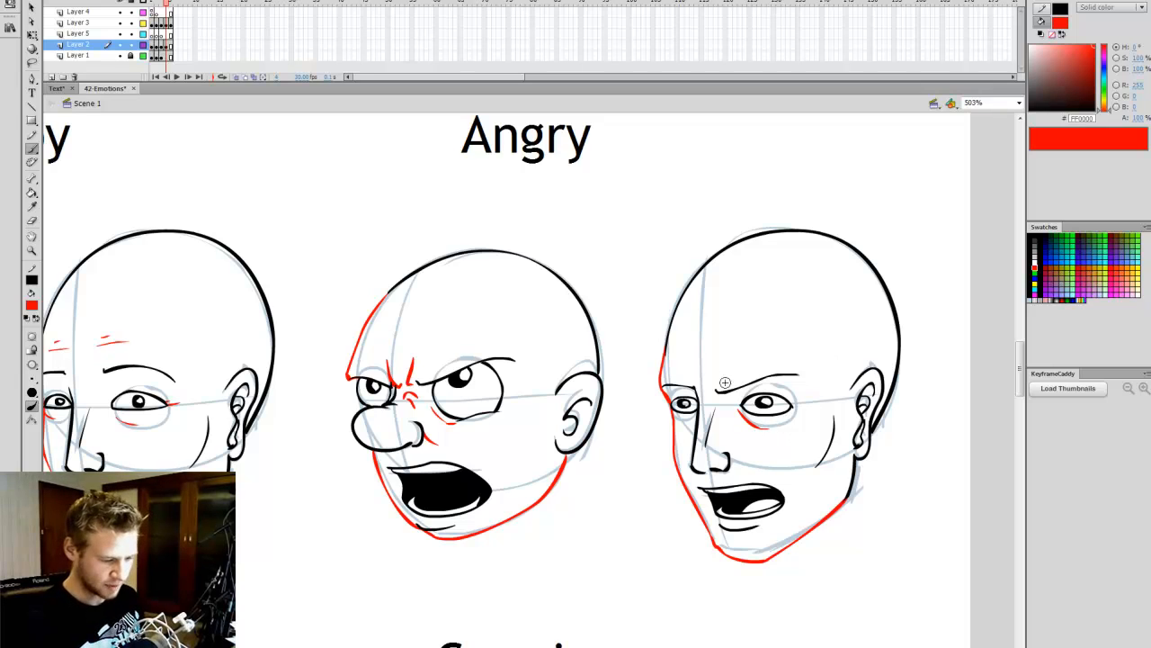
mouse_move(710, 373)
mouse_down()
mouse_move(712, 391)
mouse_move(702, 391)
mouse_move(724, 415)
mouse_up()
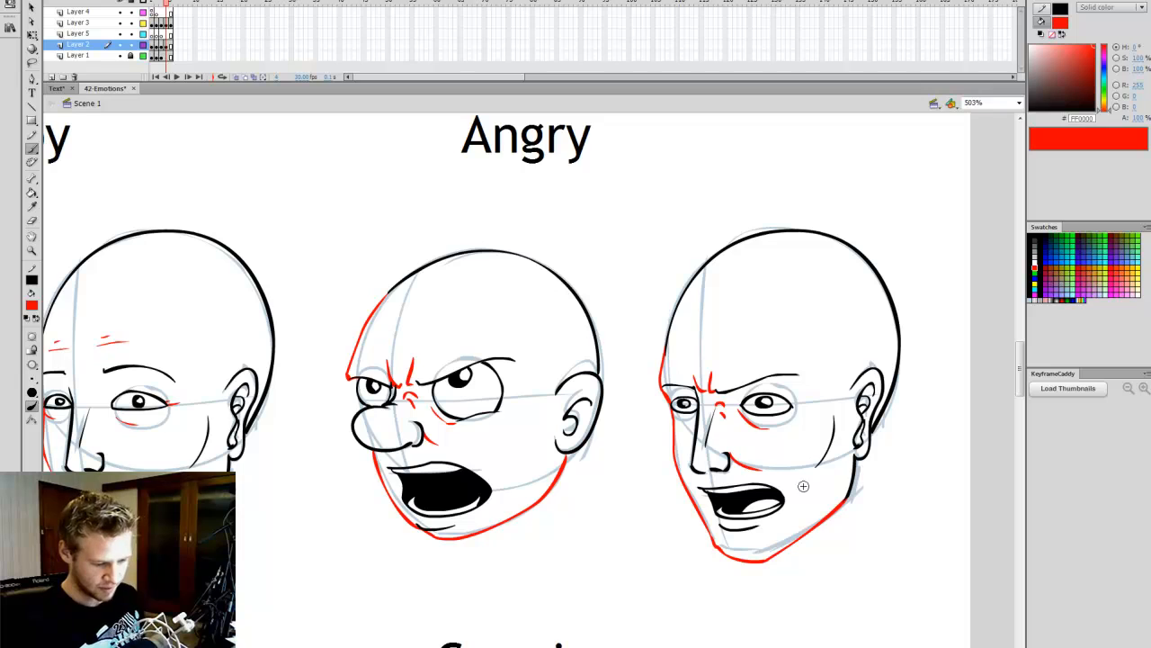
drag(754, 468, 739, 461)
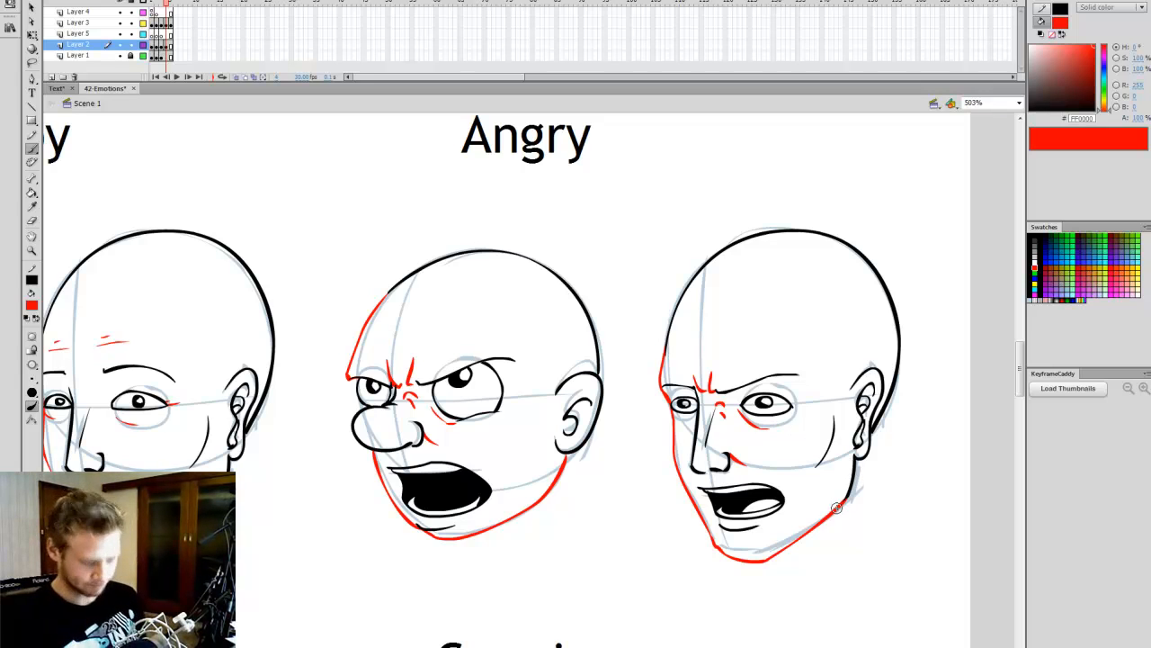
drag(1021, 388, 1012, 437)
drag(761, 647, 620, 646)
drag(1020, 416, 1020, 420)
drag(619, 647, 617, 646)
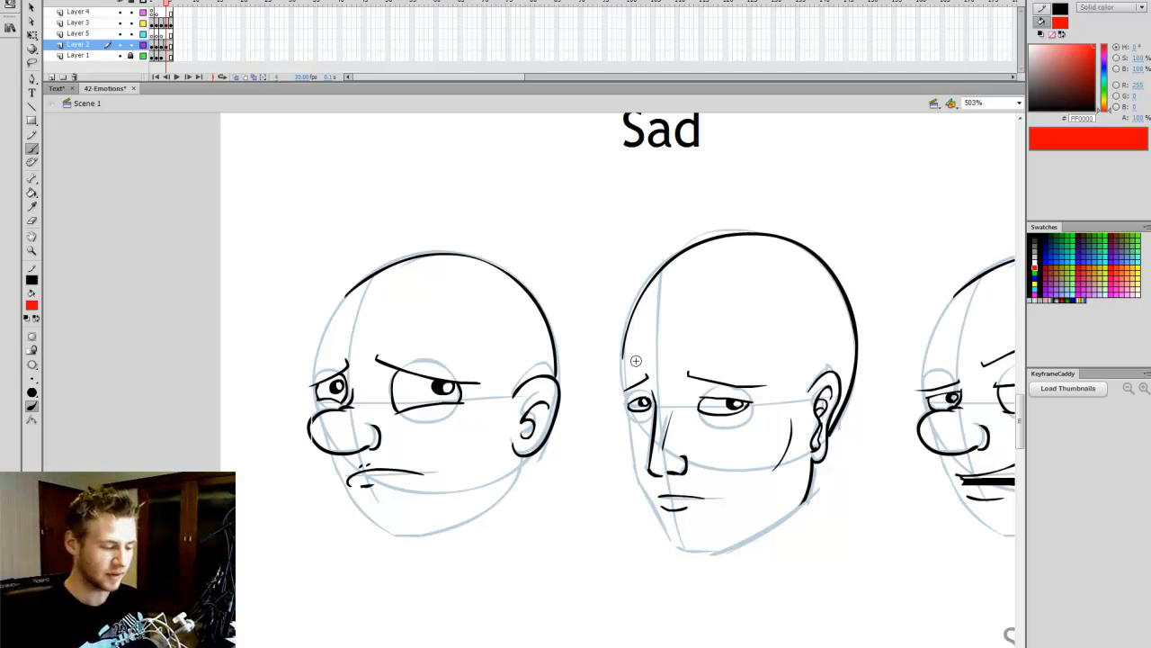
drag(675, 361, 710, 358)
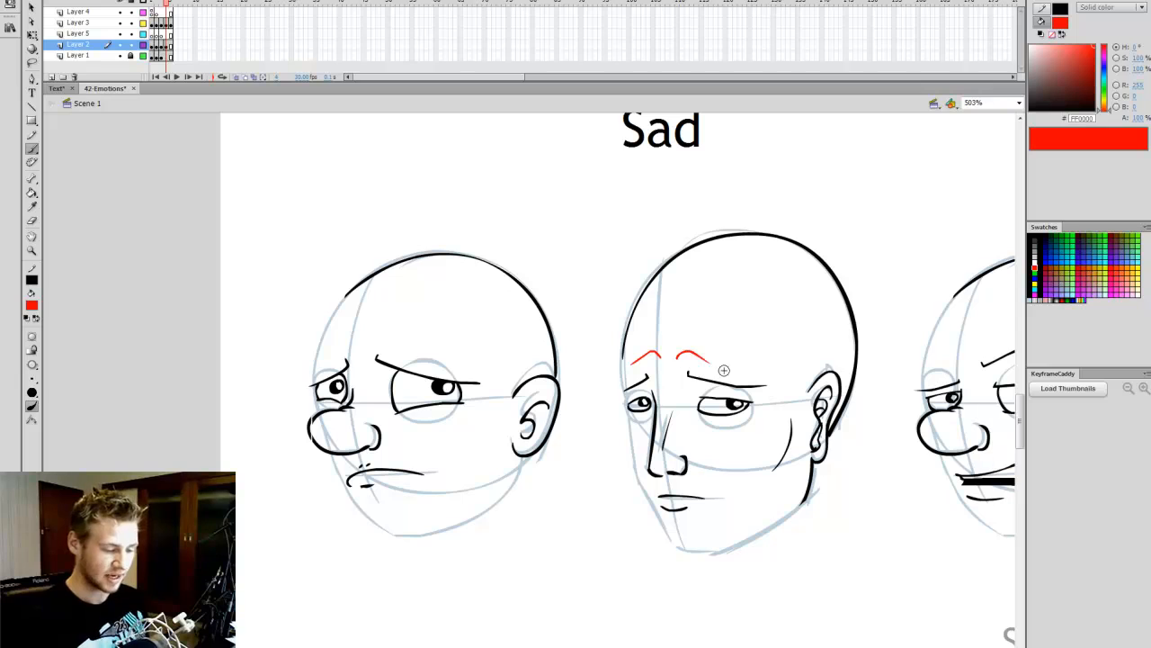
key(ctrl+z)
key(ctrl+z)
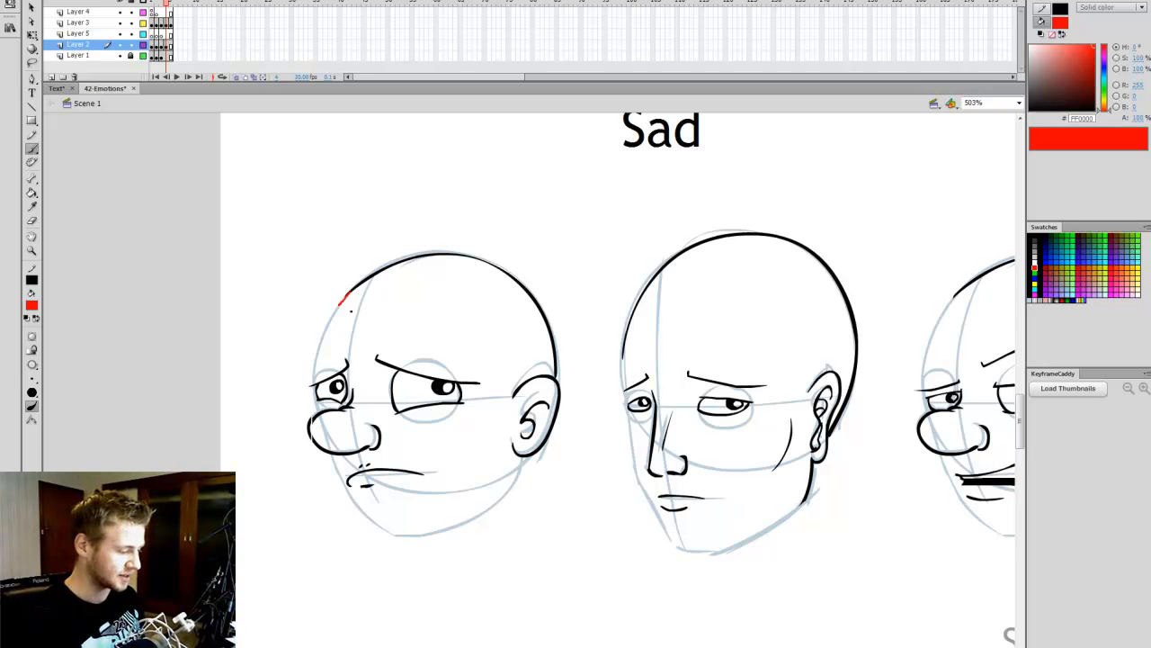
Step: On the round-nosed "Sad" head, draw the red forehead and chin contours, arched wrinkles above both eyebrows, and short creases under the near eye
mouse_move(309, 369)
mouse_down()
mouse_move(306, 381)
mouse_move(334, 351)
mouse_move(376, 335)
mouse_move(400, 347)
mouse_up()
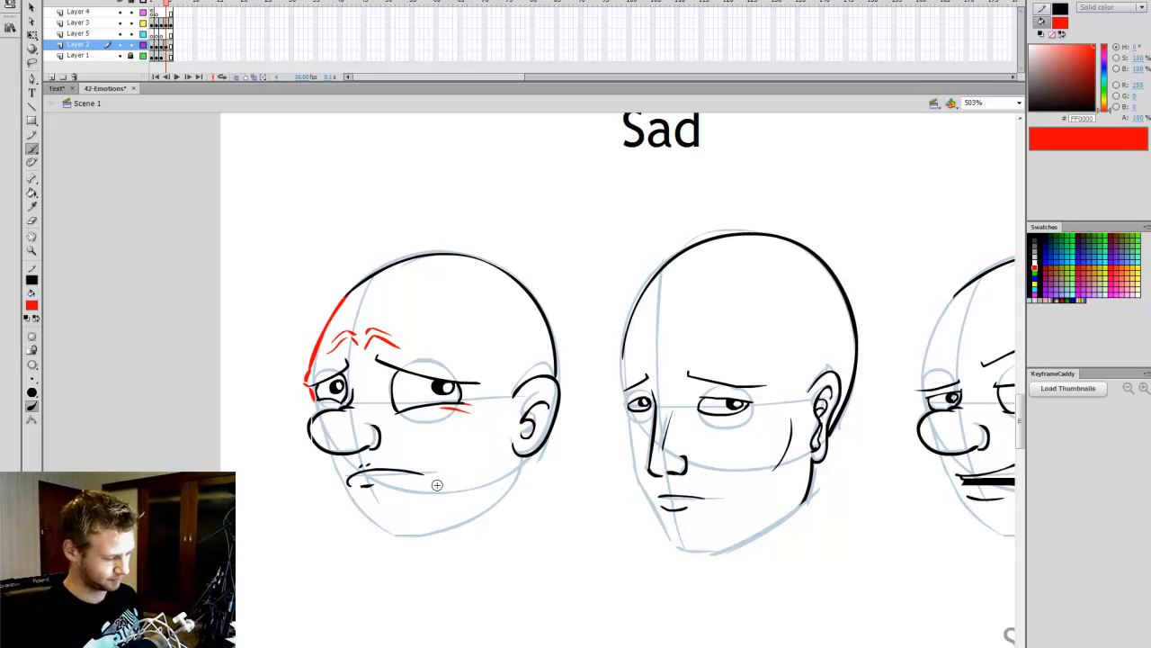
drag(401, 425, 432, 422)
key(ctrl+z)
ctrl+click(312, 430)
ctrl+click(348, 422)
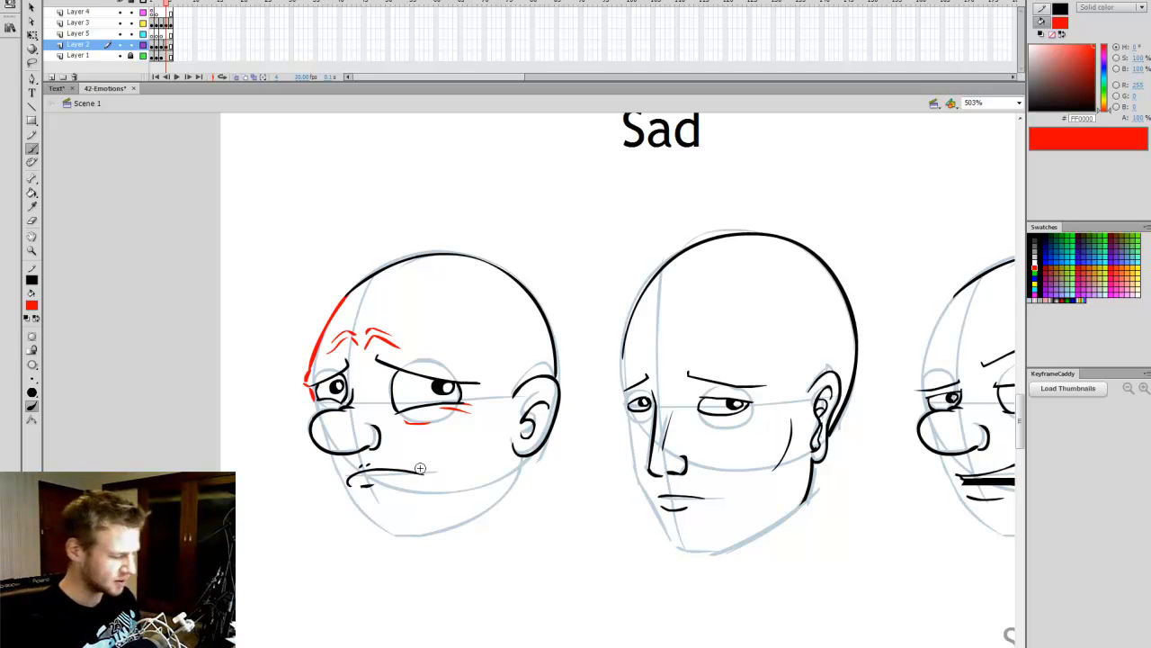
mouse_move(365, 530)
mouse_down()
mouse_move(397, 546)
mouse_move(450, 540)
mouse_move(499, 515)
mouse_up()
drag(519, 452, 520, 450)
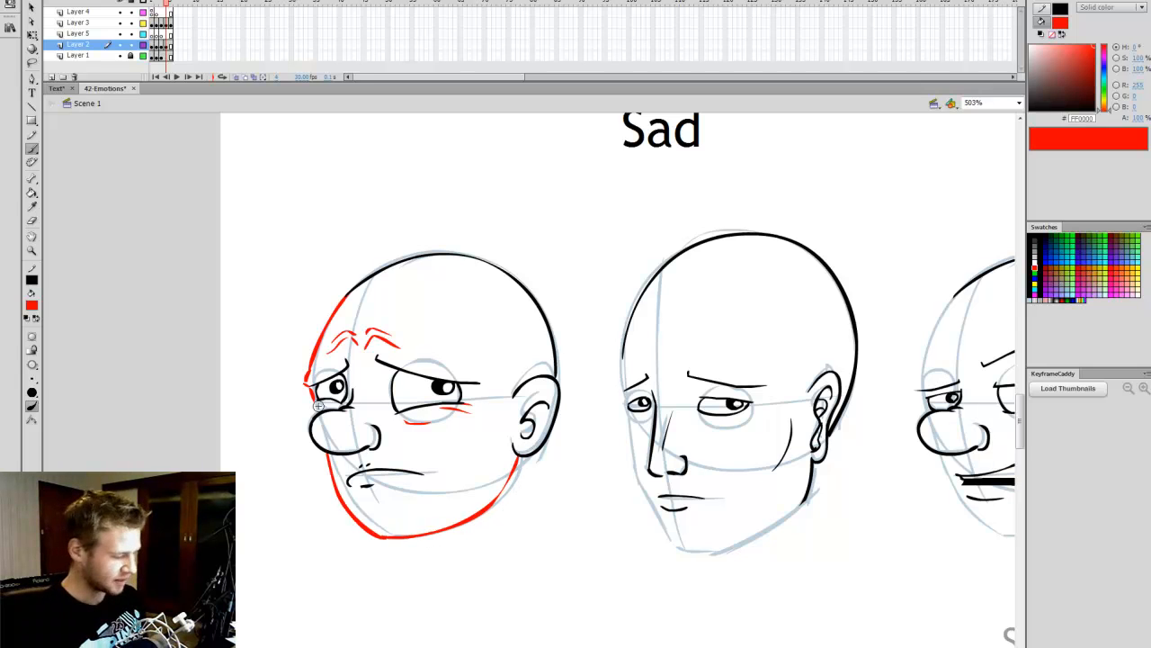
Step: On the straight-nosed "Sad" head, draw the red contour from brow around the chin to the jaw, forehead wrinkles, and small creases by the near eye
drag(624, 356, 620, 392)
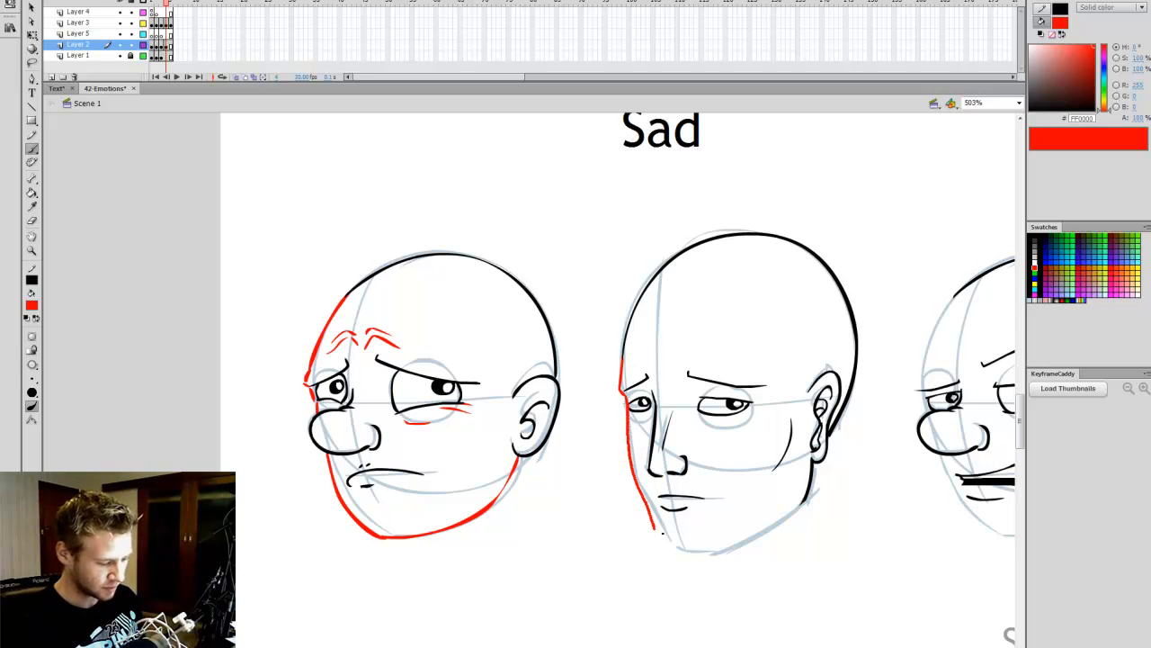
mouse_move(663, 533)
mouse_down()
mouse_move(684, 563)
mouse_move(720, 563)
mouse_move(718, 551)
mouse_move(744, 557)
mouse_move(795, 530)
mouse_move(805, 504)
mouse_up()
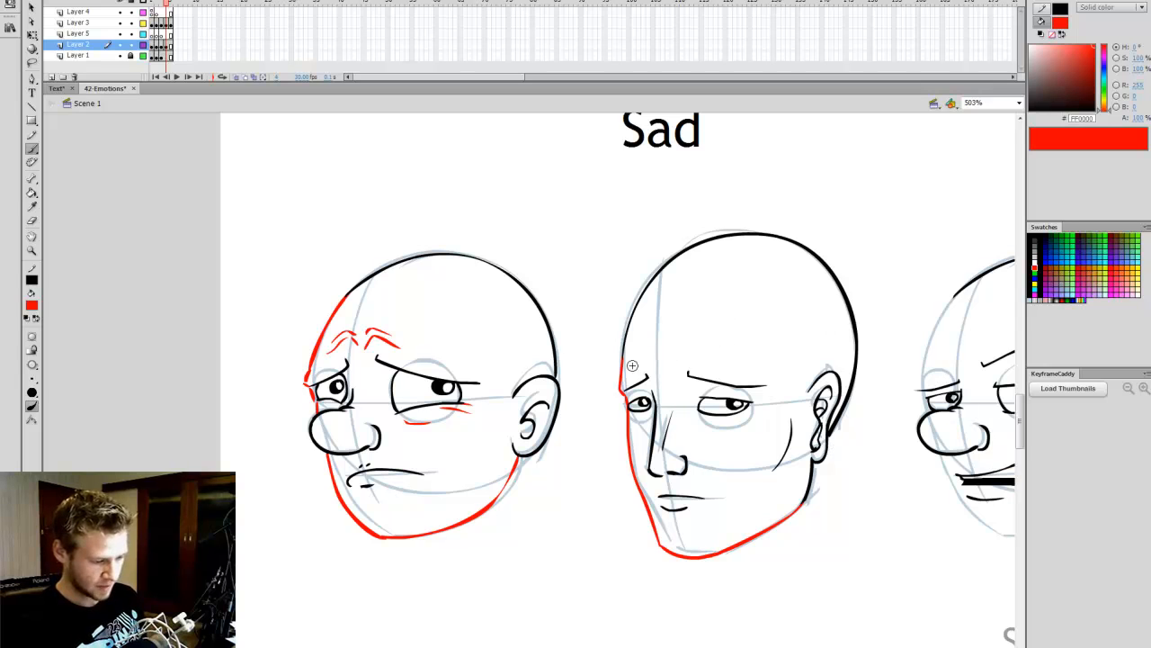
mouse_move(667, 353)
mouse_down()
mouse_move(718, 351)
mouse_move(750, 367)
mouse_up()
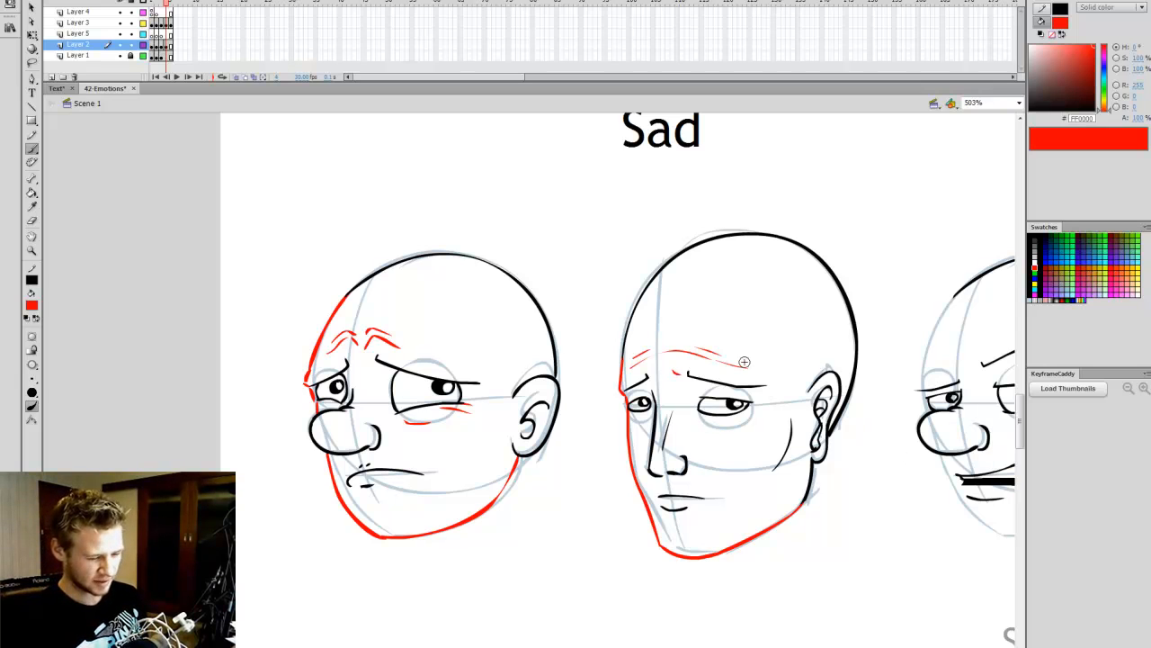
drag(750, 410, 763, 406)
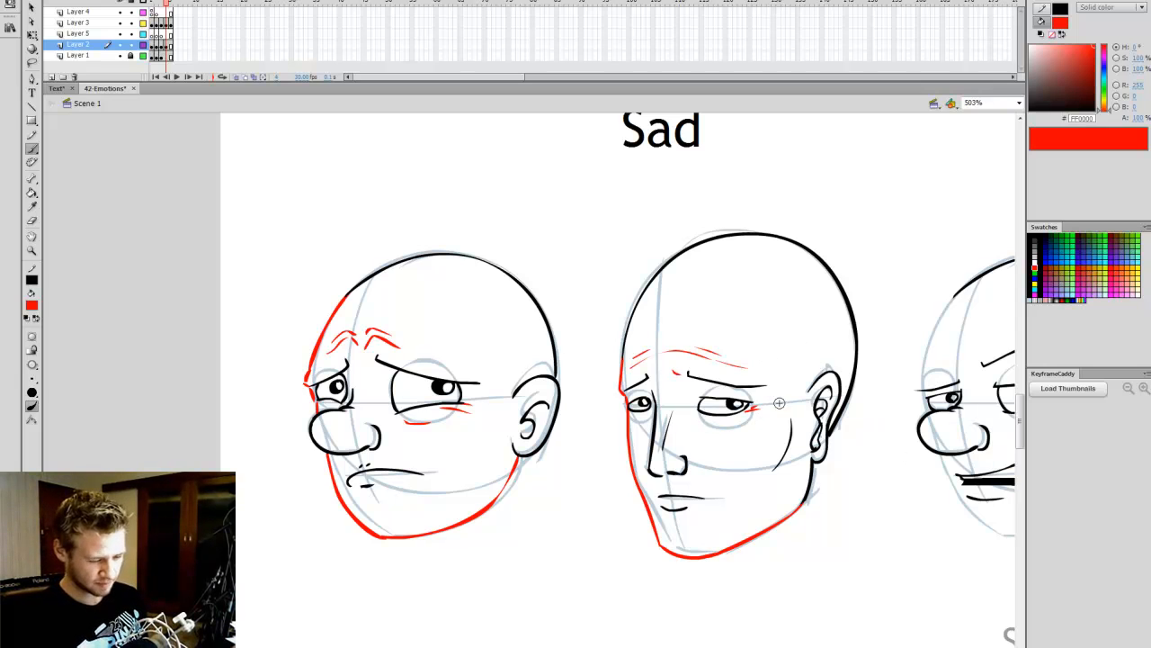
key(ctrl+z)
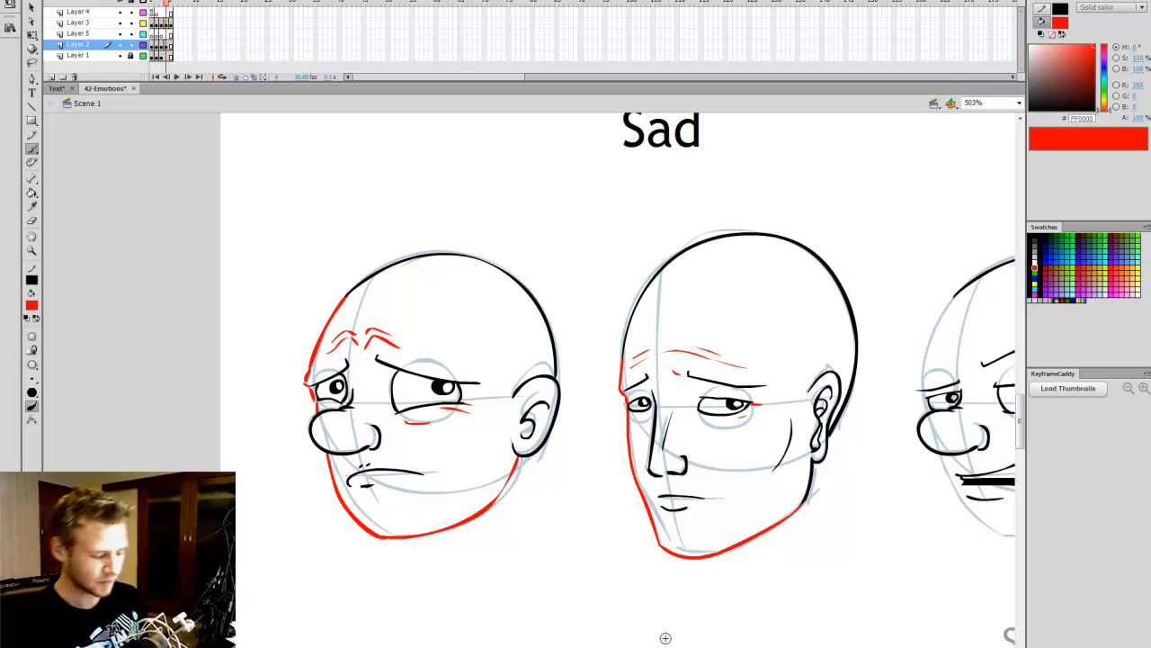
Step: On the round-nosed "Seriously?" head, draw the red forehead and chin contours, wrinkles above the raised eyebrow and between the brows, and a crease under the near eye
scroll(576, 377, right, 10)
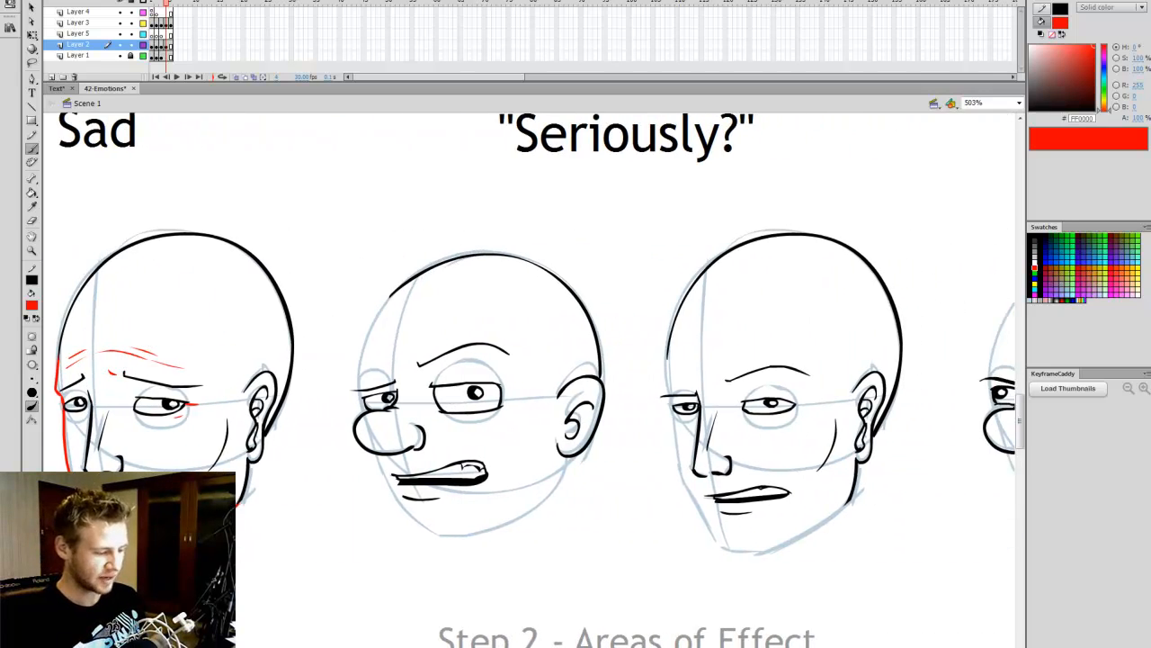
scroll(575, 378, right, 1)
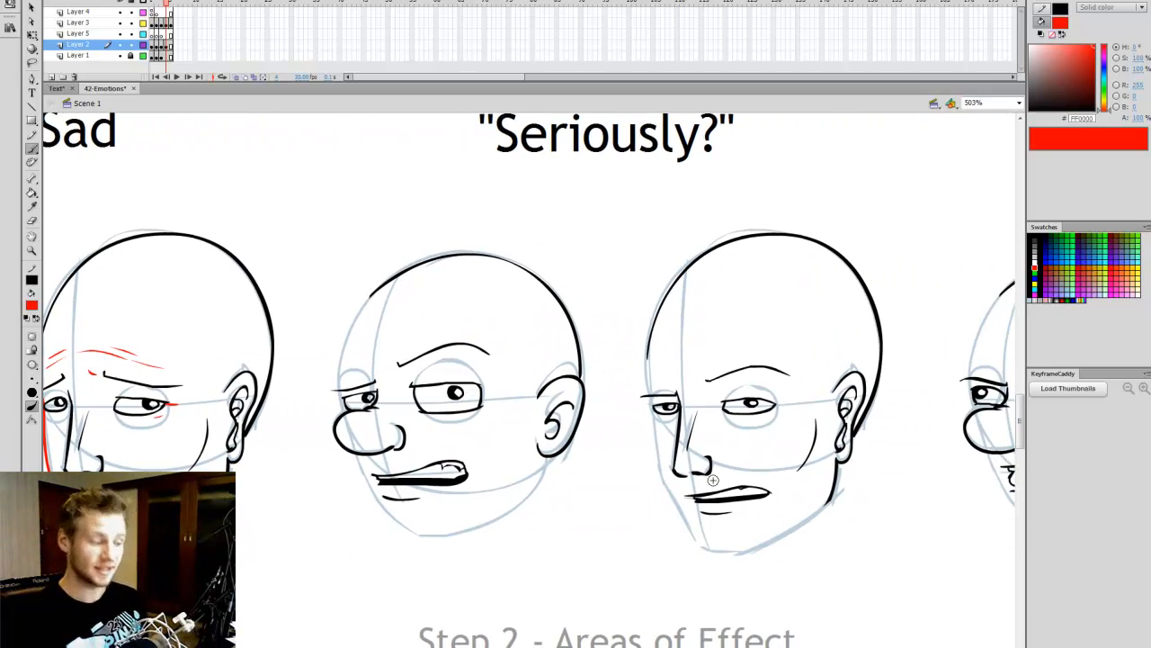
drag(382, 294, 368, 299)
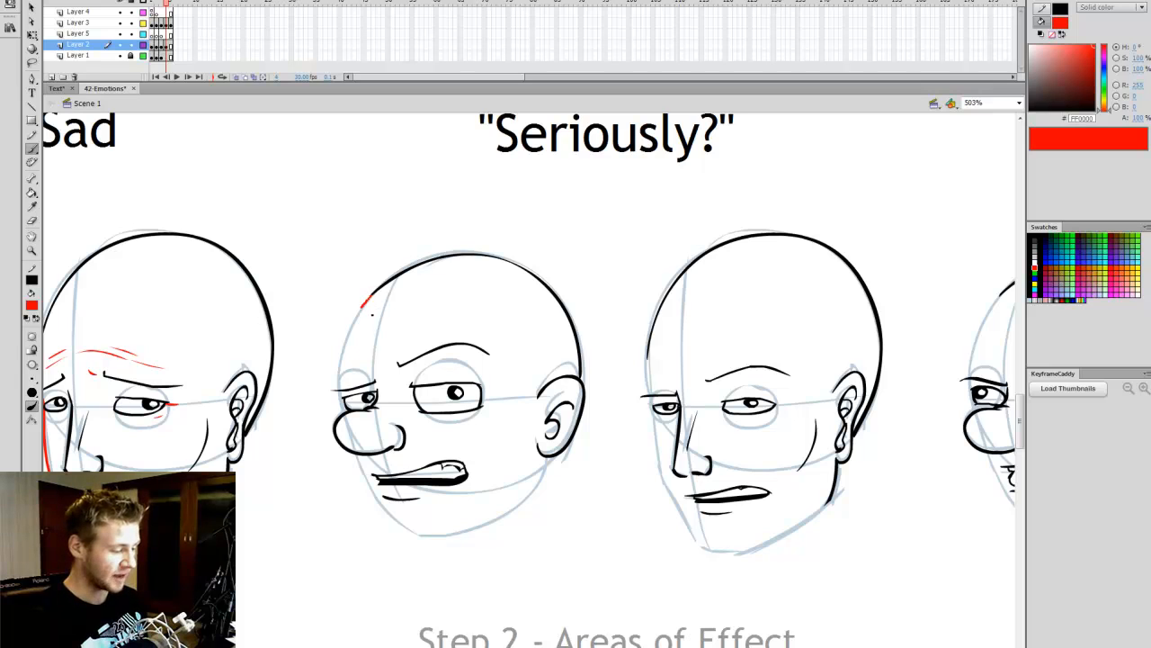
drag(338, 365, 332, 385)
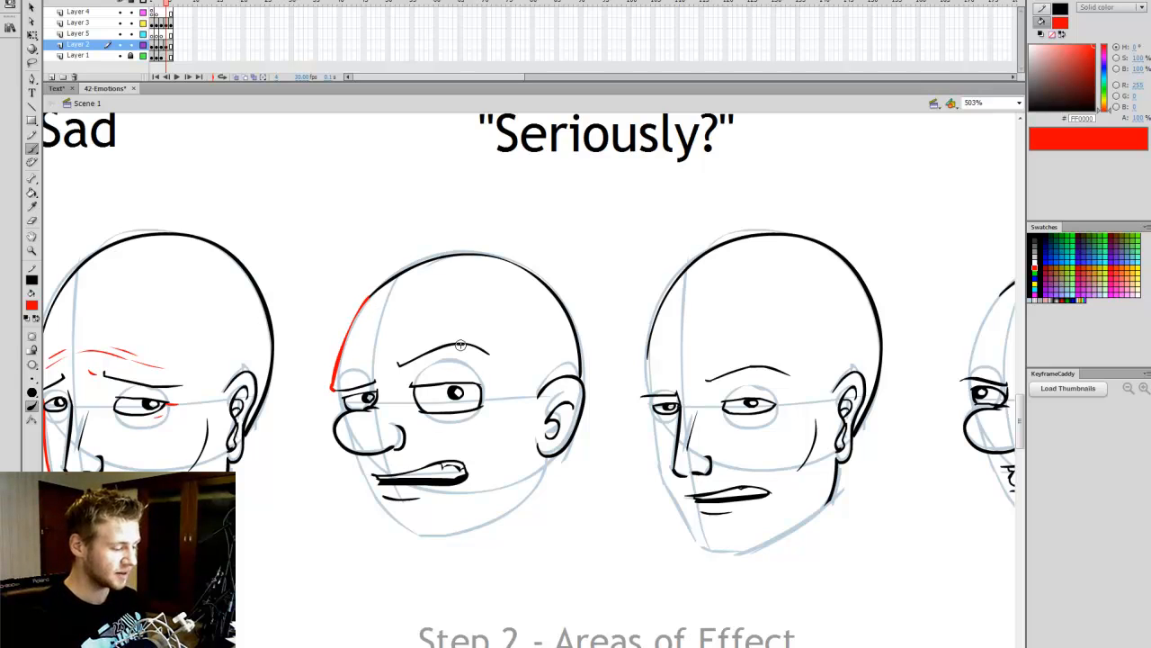
mouse_move(465, 321)
mouse_down()
mouse_move(488, 324)
mouse_move(409, 324)
mouse_up()
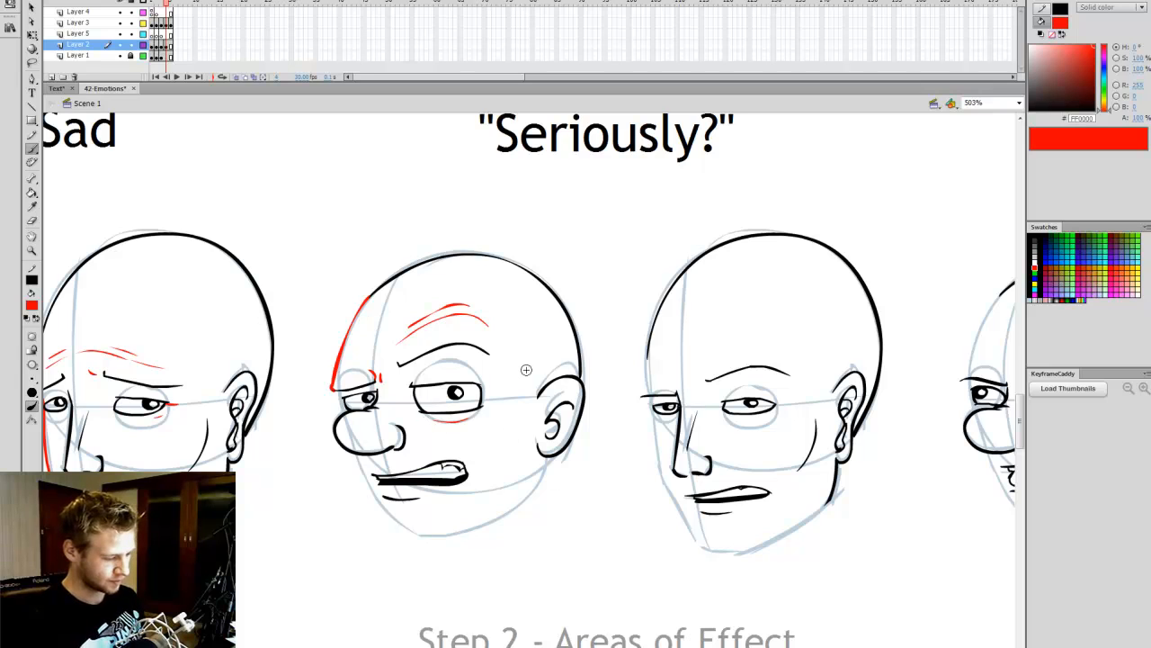
mouse_move(360, 468)
mouse_down()
mouse_move(378, 503)
mouse_move(430, 534)
mouse_up()
drag(545, 464, 546, 460)
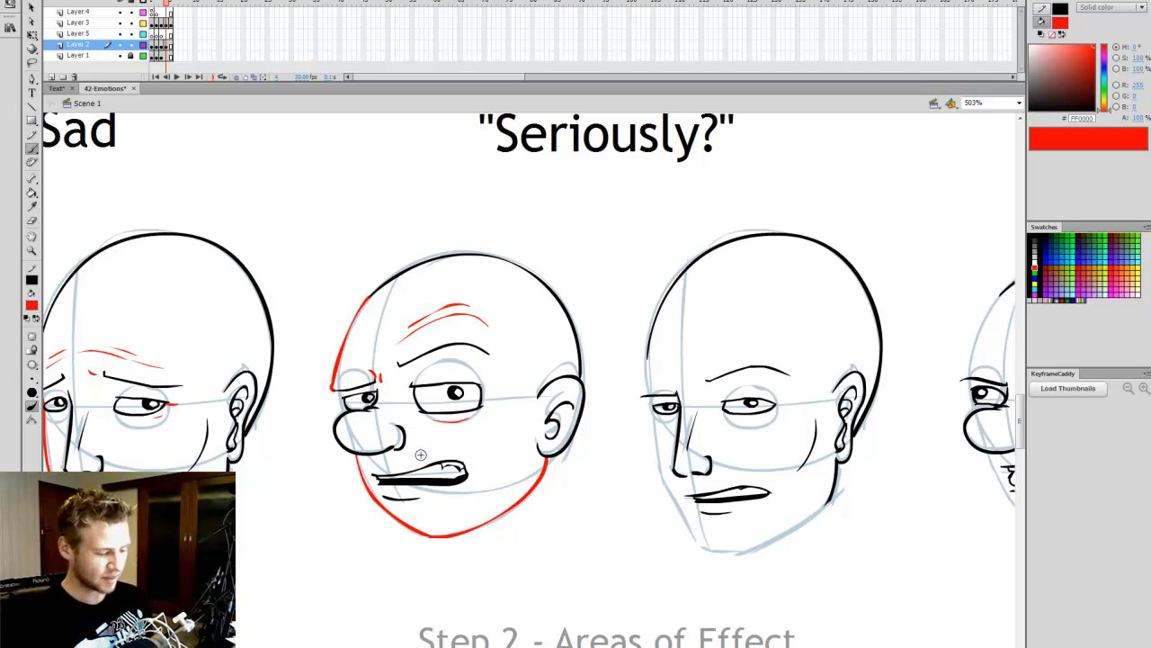
drag(417, 461, 426, 457)
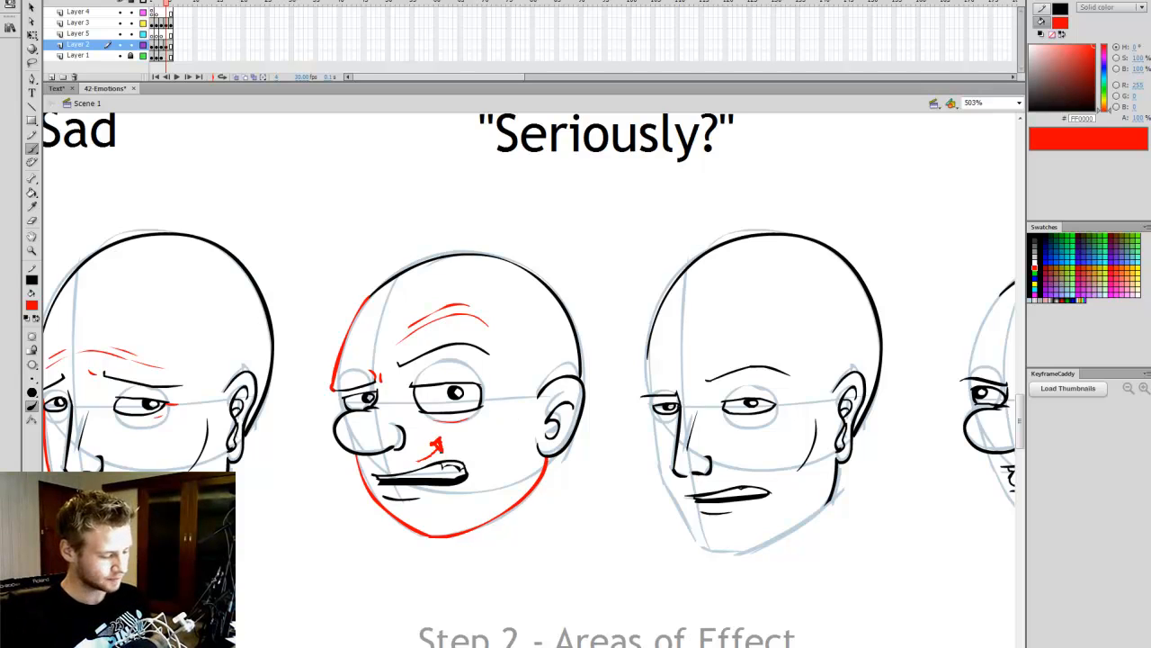
key(ctrl+z)
drag(418, 442, 481, 456)
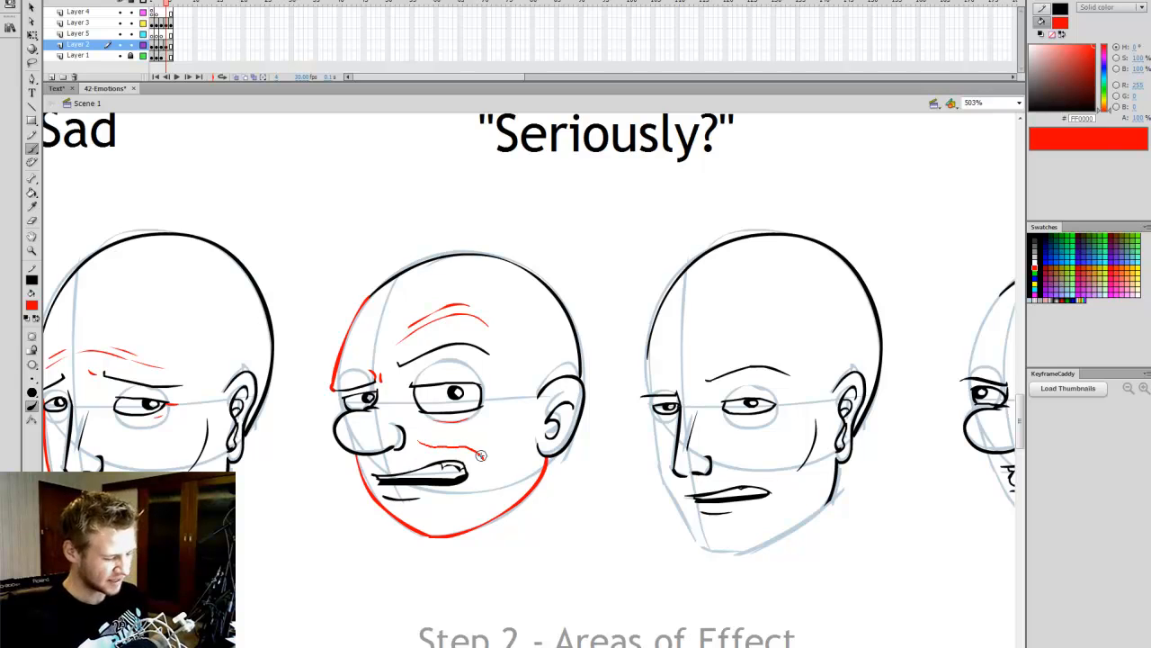
key(ctrl+z)
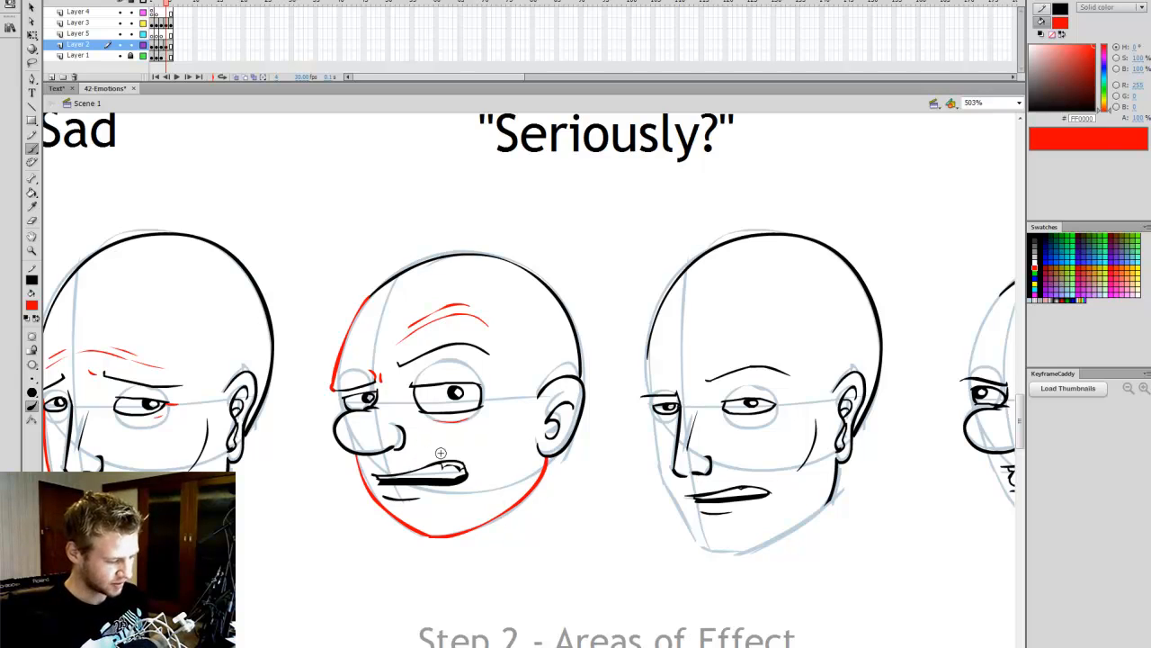
Step: Draw a short red crease beside the nostril on both the round-nosed and the straight-nosed "Seriously?" heads
drag(402, 424, 417, 440)
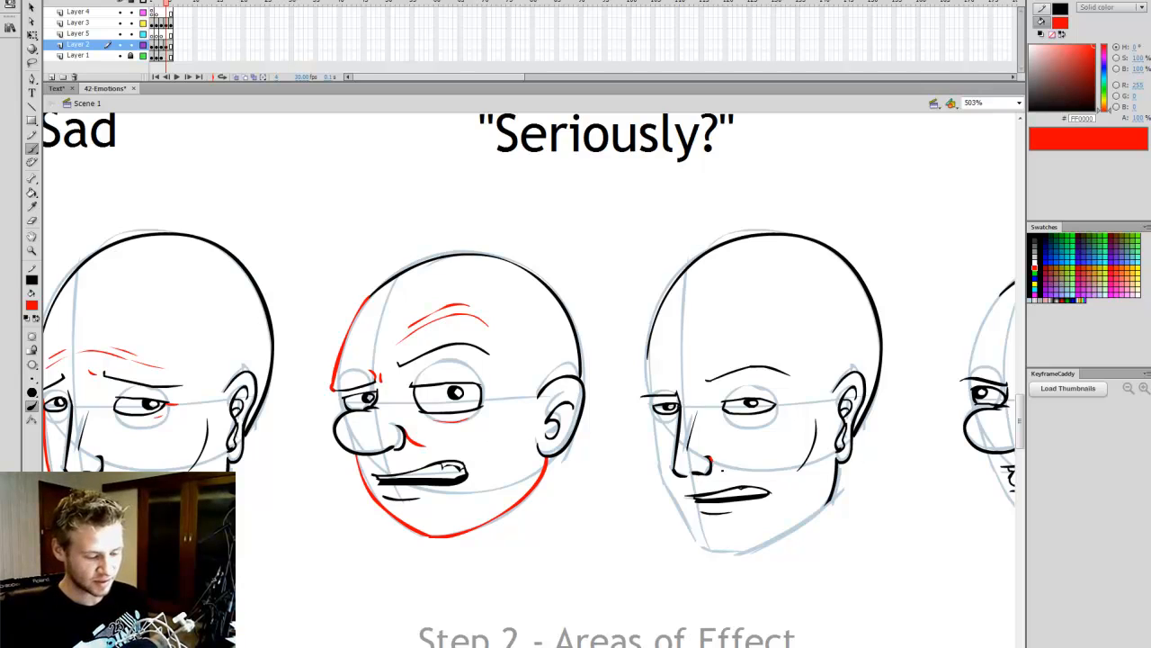
mouse_move(723, 470)
mouse_down()
mouse_move(753, 472)
mouse_move(740, 470)
mouse_up()
key(ctrl+z)
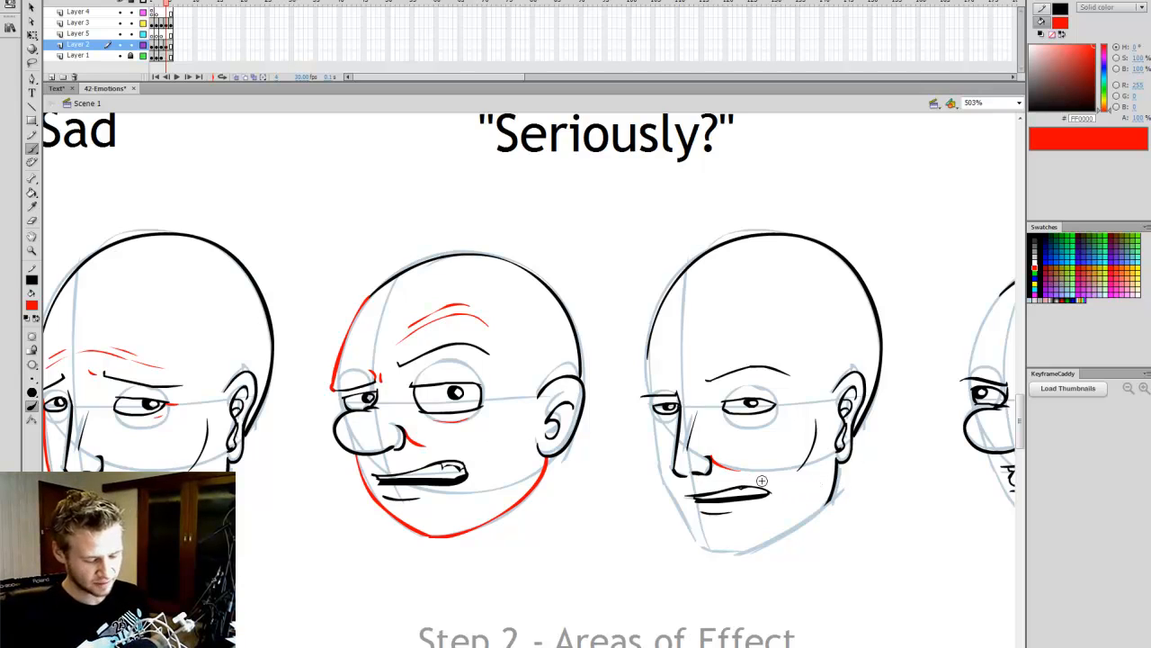
key(ctrl+z)
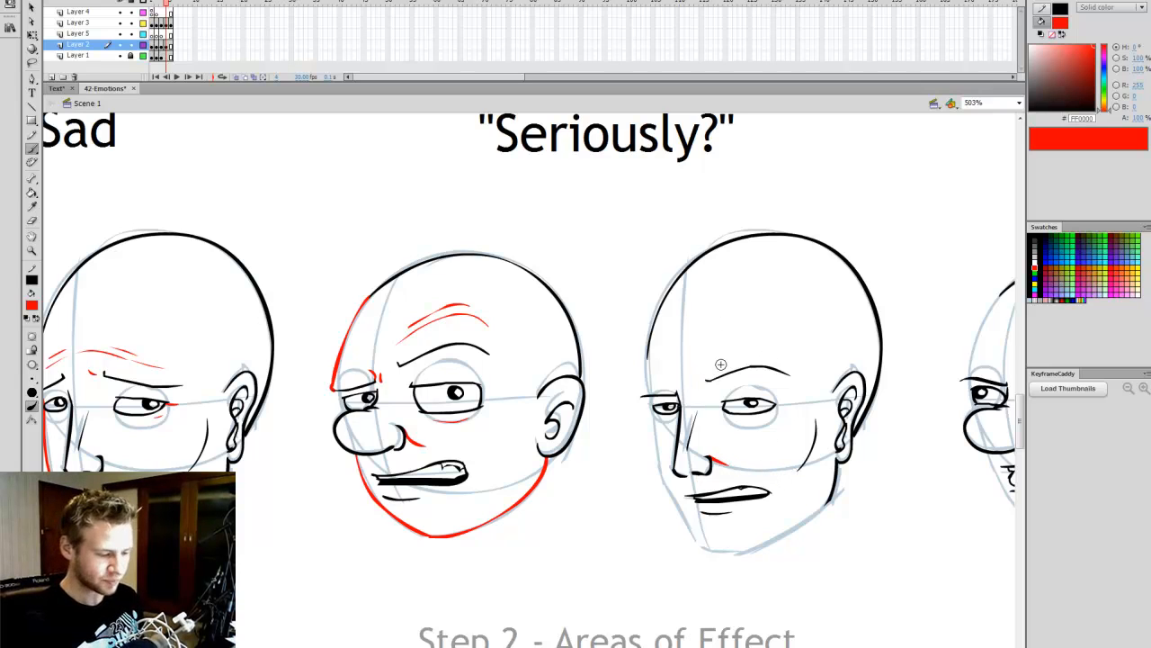
Step: On the straight-nosed "Seriously?" head, draw red wrinkles above the raised eyebrow, the brow contour, and a short frown line at the far eyebrow
drag(693, 364, 779, 338)
key(ctrl+z)
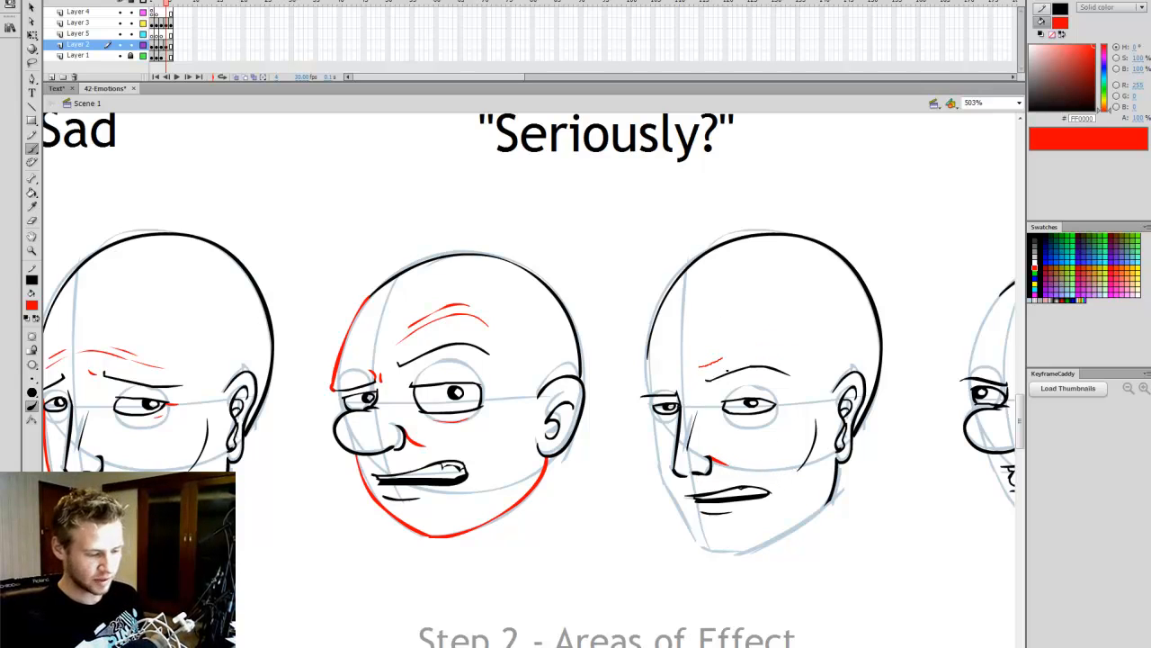
mouse_move(704, 366)
mouse_down()
mouse_move(796, 351)
mouse_move(735, 342)
mouse_move(779, 341)
mouse_up()
key(ctrl+z)
key(ctrl+z)
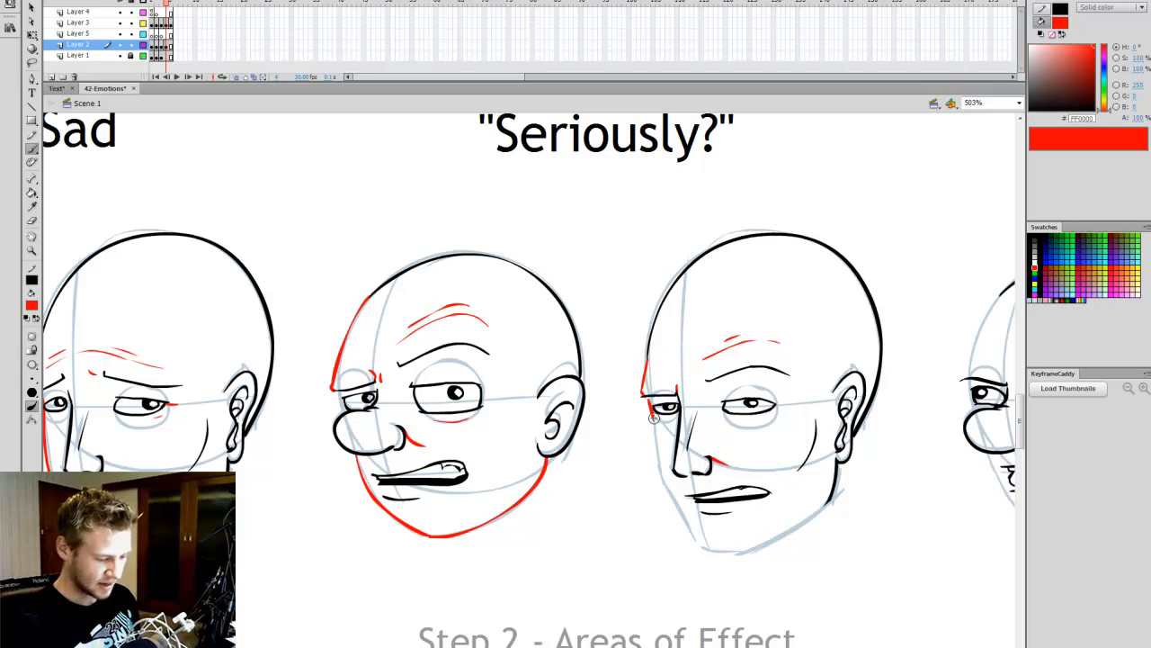
Step: Draw the straight-nosed "Seriously?" head's red contour from the far cheek around the chin to the jaw, plus a short crease under the near eye
drag(663, 478, 693, 544)
key(ctrl+z)
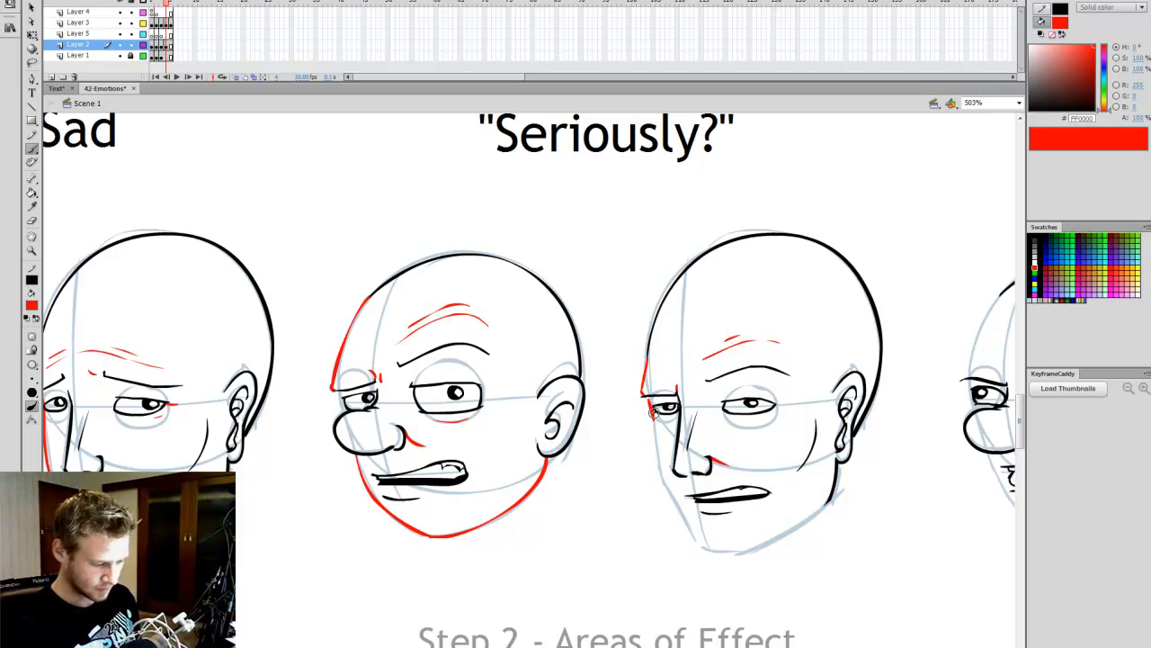
mouse_move(668, 461)
mouse_down()
mouse_move(710, 556)
mouse_move(744, 563)
mouse_move(808, 524)
mouse_move(845, 477)
mouse_up()
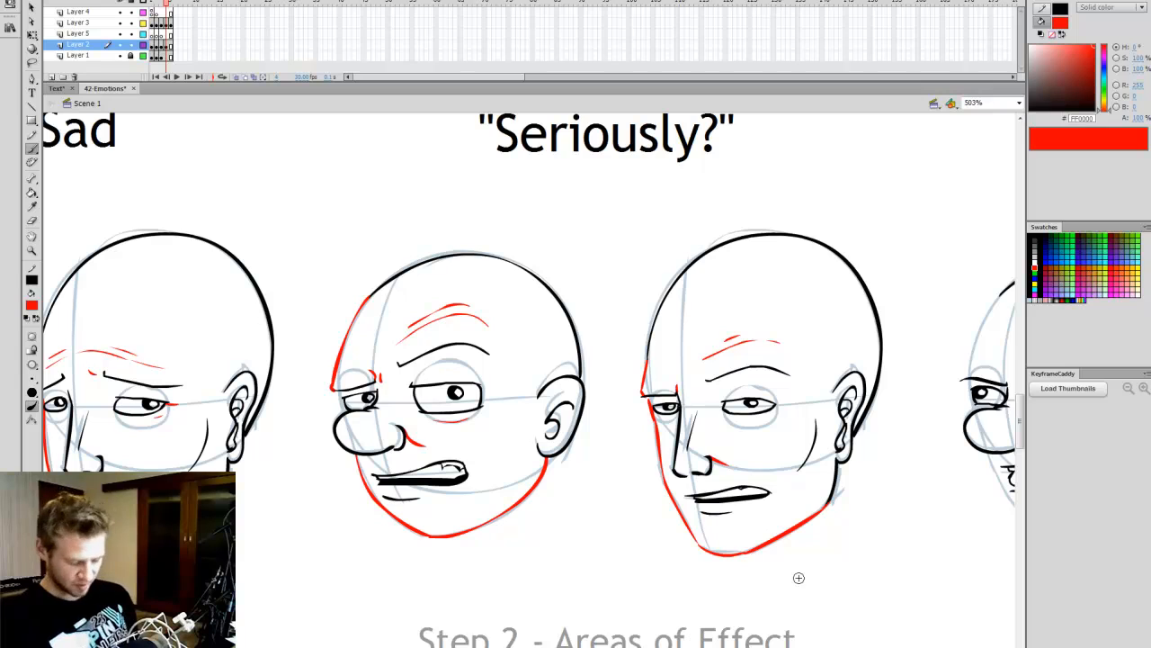
scroll(707, 418, right, 3)
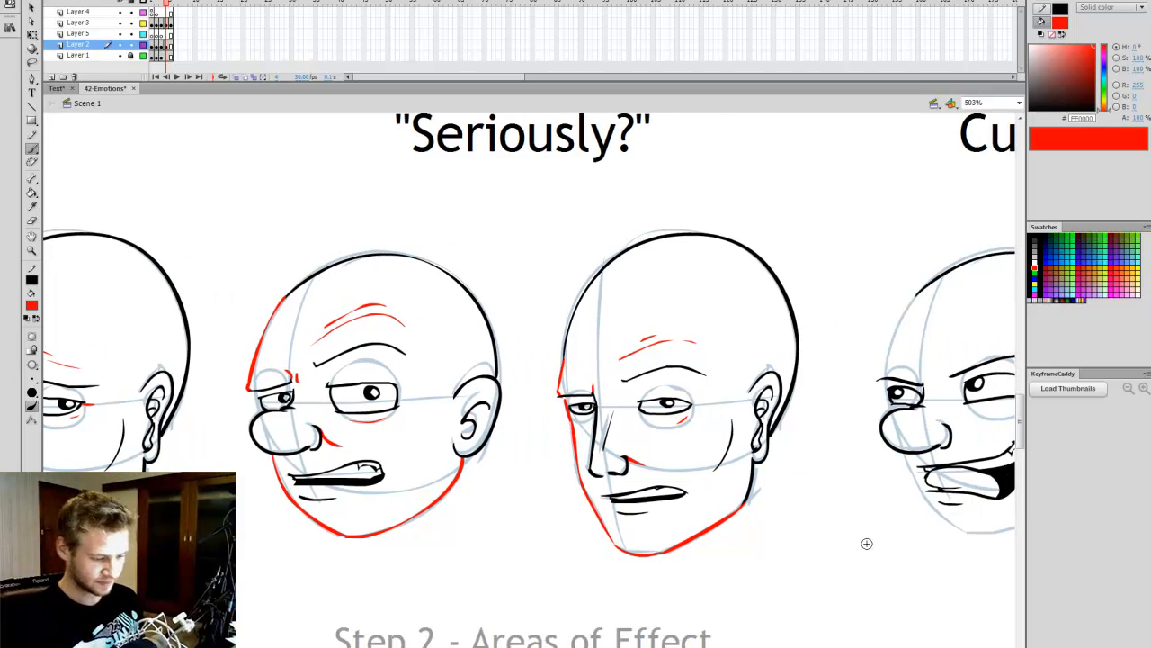
Step: On the round-nosed Cunning head, draw the red forehead and brow contour, short wrinkles above the near eyebrow, and a curved cheek crease beside the ear
scroll(731, 610, right, 10)
scroll(681, 602, right, 2)
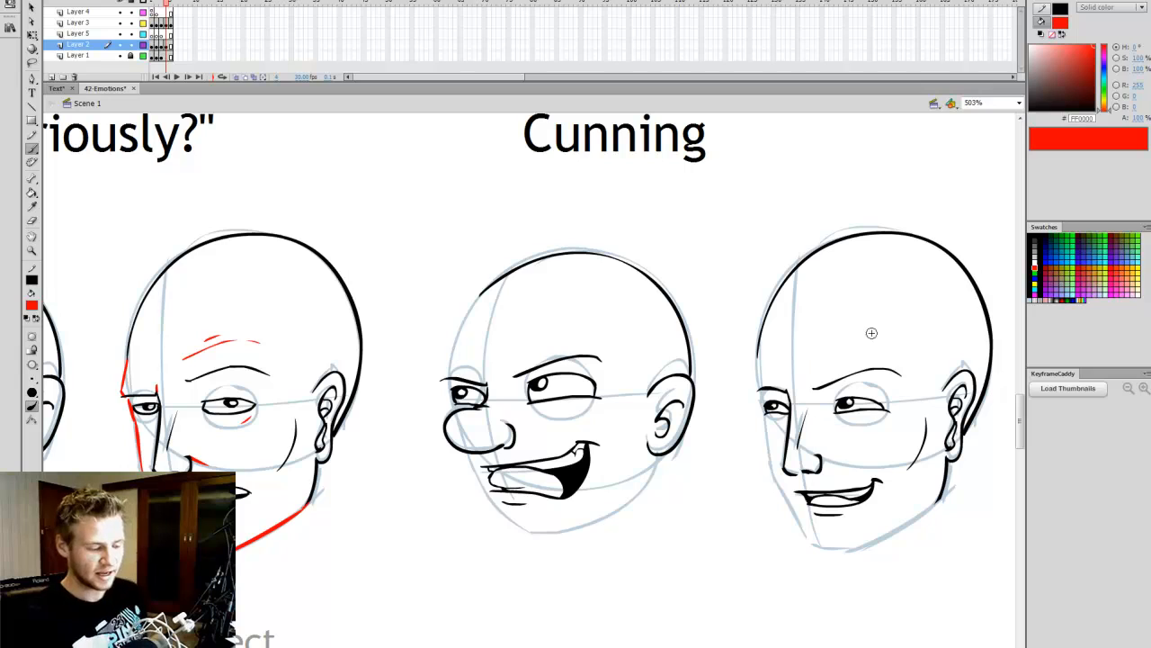
mouse_move(554, 345)
mouse_down()
mouse_move(498, 366)
mouse_move(507, 376)
mouse_move(604, 321)
mouse_up()
key(ctrl+z)
key(ctrl+z)
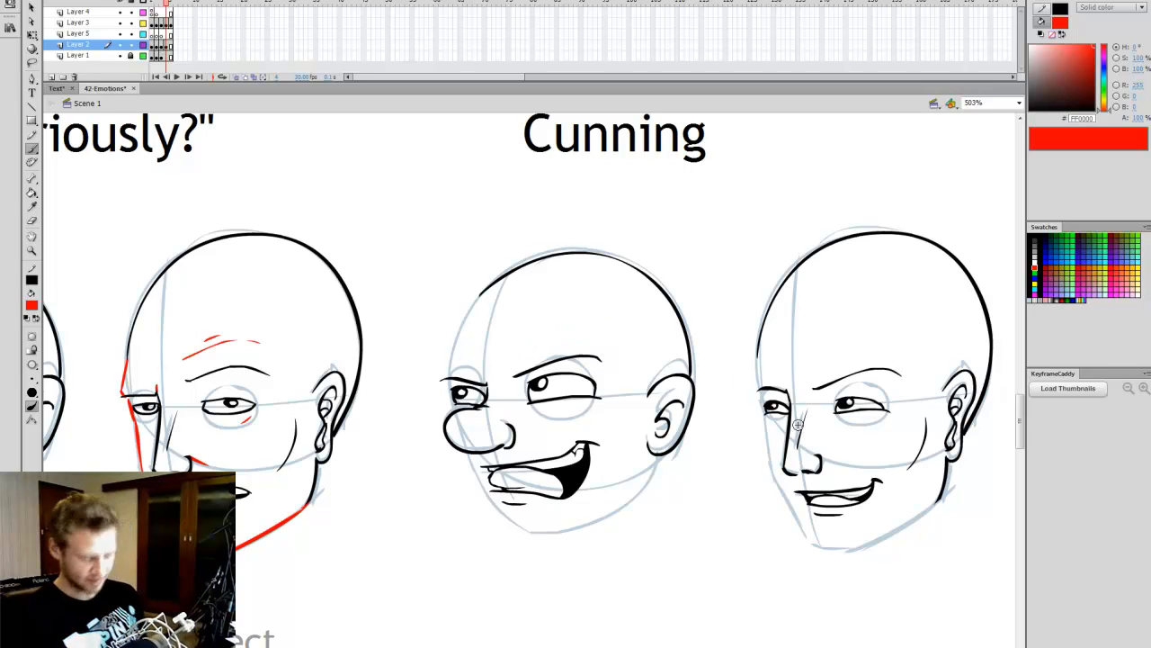
drag(464, 342, 439, 380)
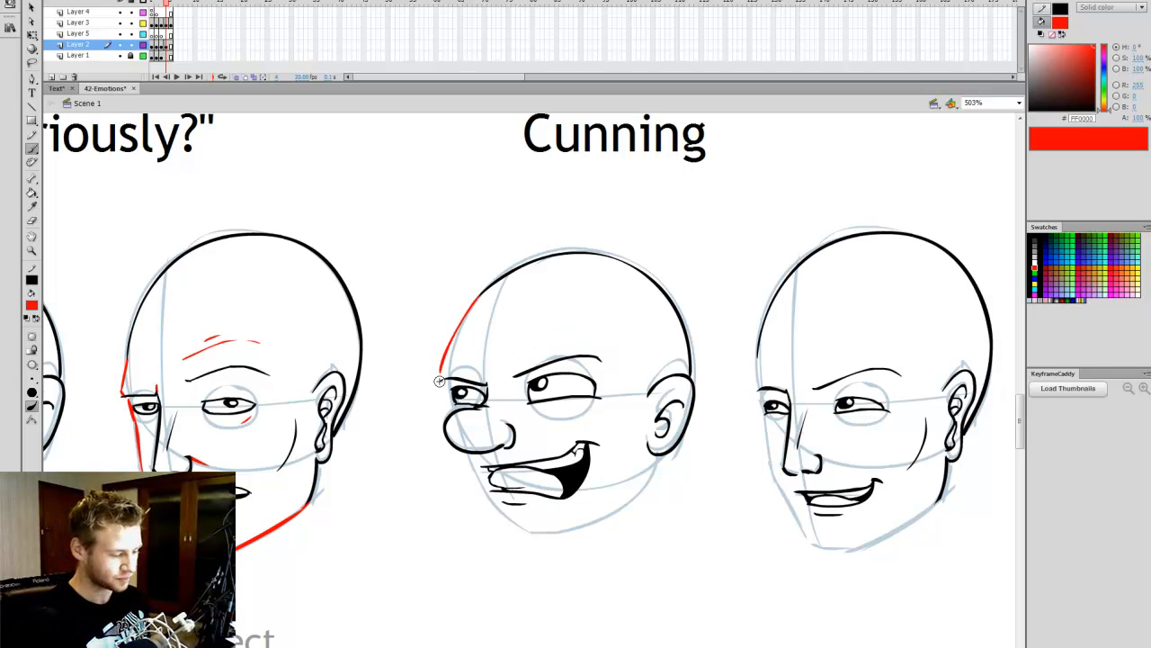
mouse_move(548, 340)
mouse_down()
mouse_move(595, 336)
mouse_move(584, 329)
mouse_up()
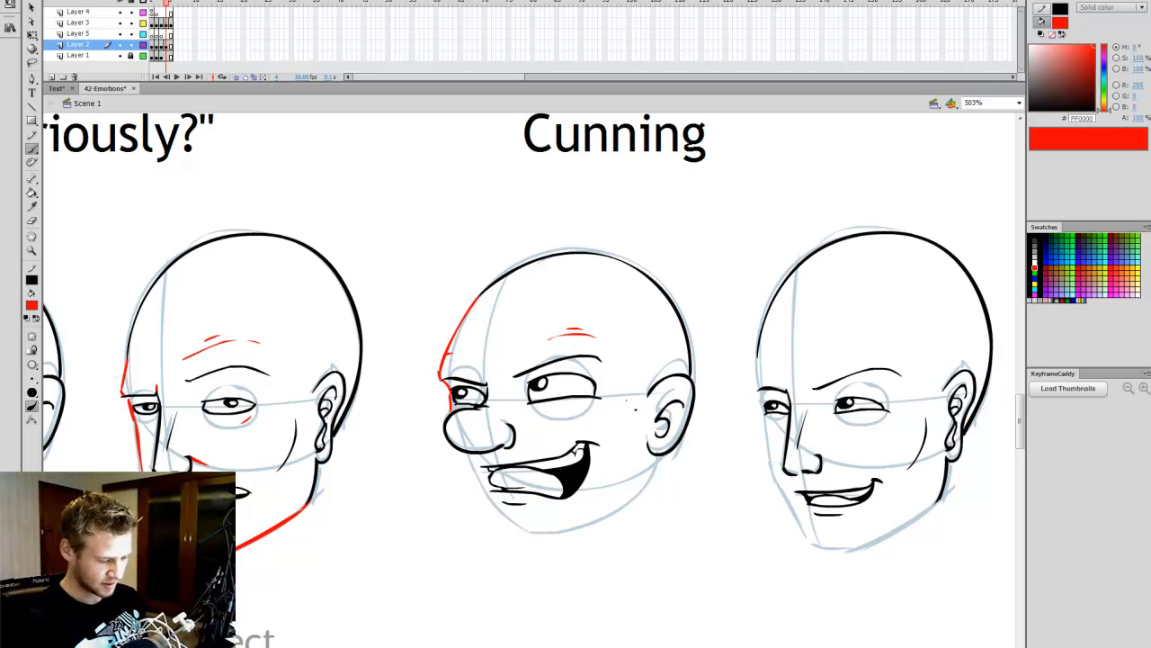
drag(635, 399, 626, 449)
key(ctrl+z)
drag(637, 396, 621, 461)
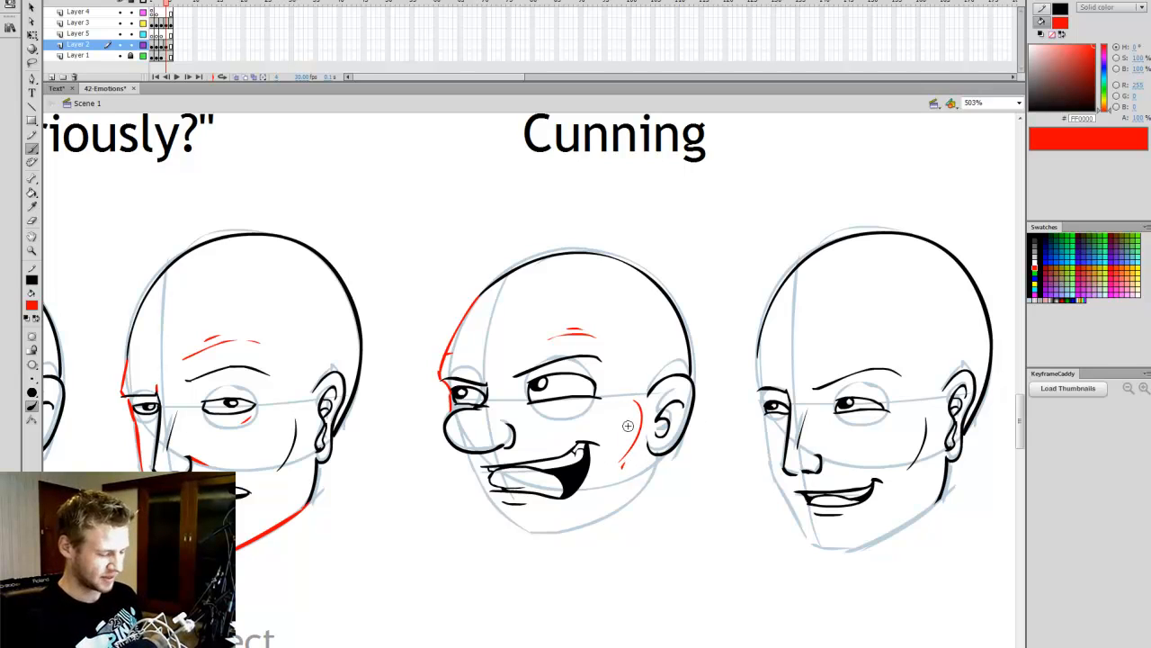
Step: Draw the round-nosed Cunning head's red contour from below the nose around the chin and up to the ear
drag(455, 445, 486, 491)
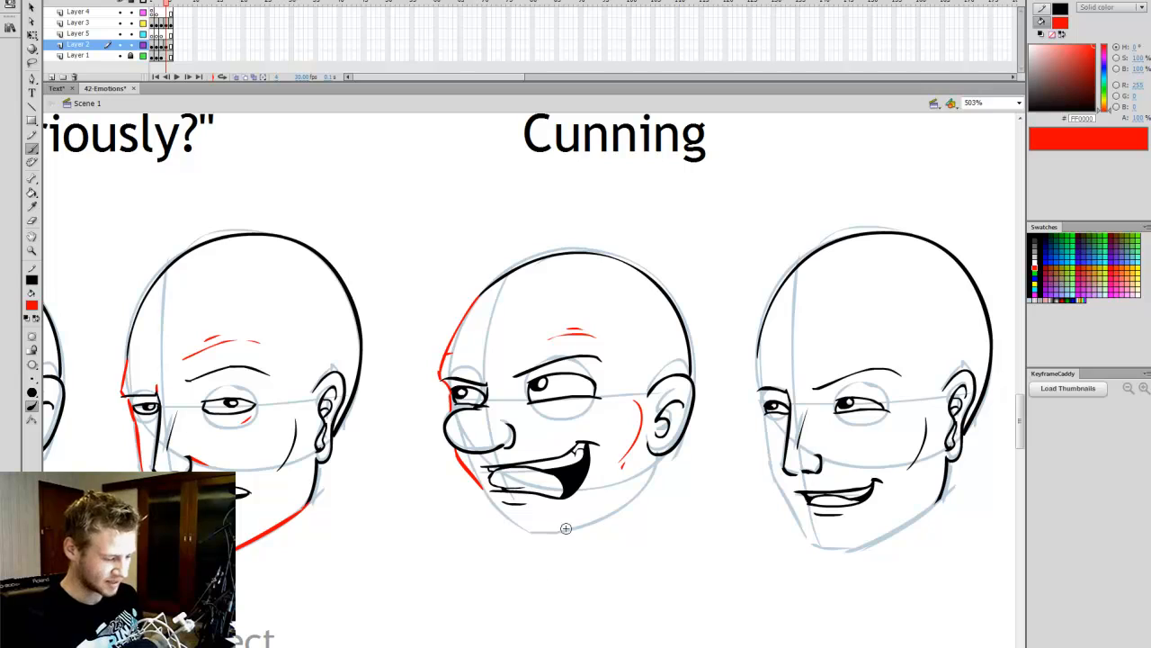
key(ctrl+z)
mouse_move(457, 449)
mouse_down()
mouse_move(532, 532)
mouse_move(628, 493)
mouse_move(653, 455)
mouse_up()
key(ctrl+z)
mouse_move(522, 529)
mouse_down()
mouse_move(632, 502)
mouse_move(653, 455)
mouse_up()
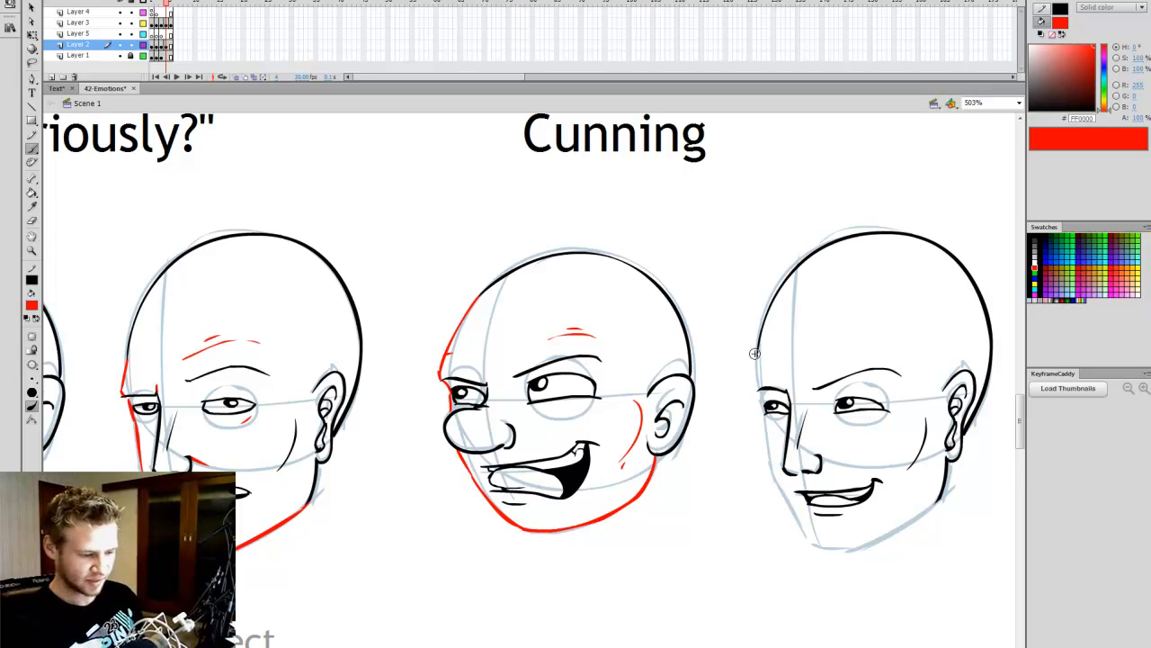
Step: On the straight-nosed Cunning head, draw the red brow contour, forehead wrinkles above both eyebrows, and creases under and beside the near eye
drag(754, 354, 754, 384)
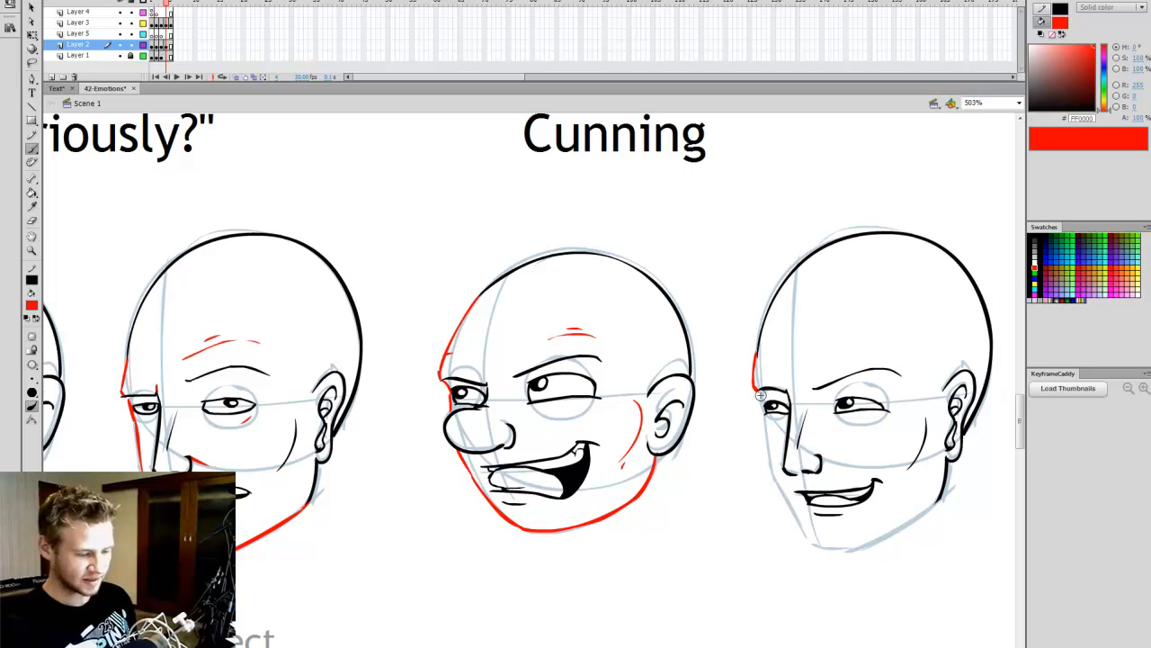
drag(837, 350, 907, 346)
key(ctrl+z)
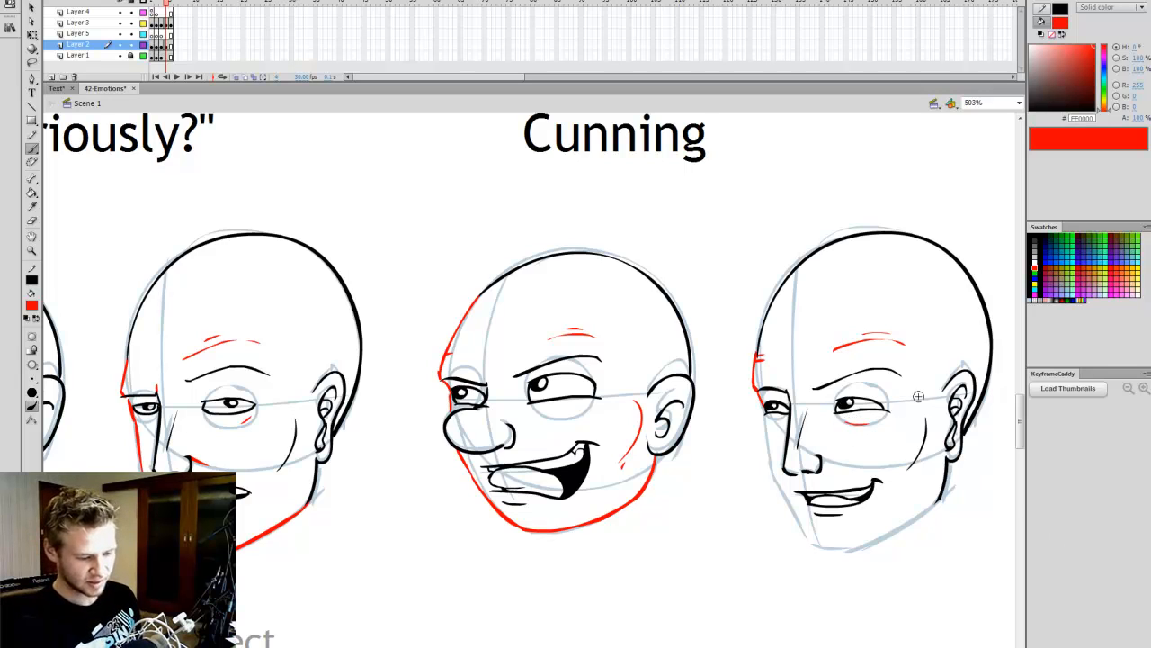
drag(921, 450, 906, 488)
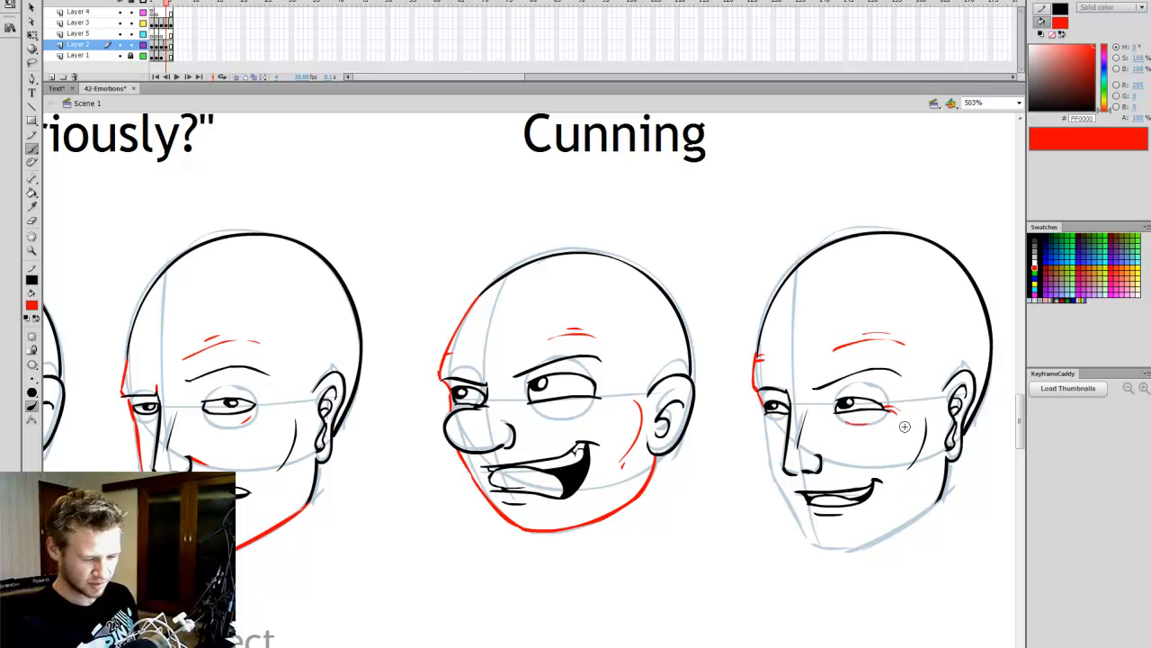
Step: Draw the straight-nosed Cunning head's red contour from cheek around chin to jaw, plus a short crease beside the nostril on both Cunning heads
drag(764, 412, 785, 488)
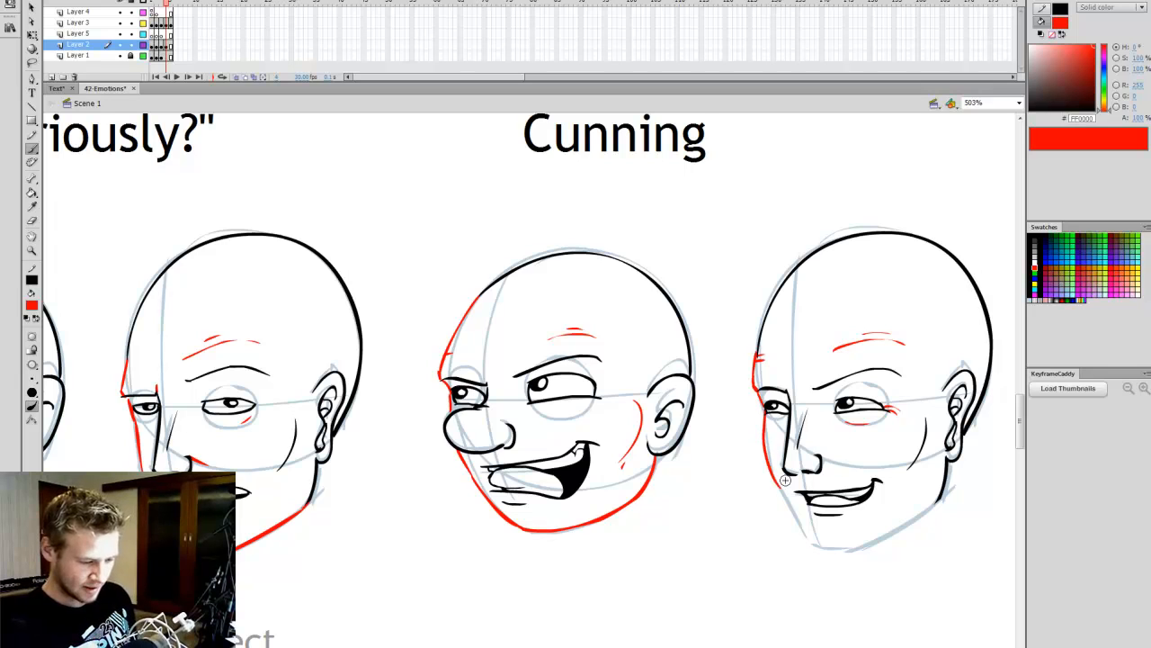
key(ctrl+z)
mouse_move(762, 412)
mouse_down()
mouse_move(760, 450)
mouse_move(786, 501)
mouse_move(809, 512)
mouse_move(782, 455)
mouse_move(777, 482)
mouse_move(819, 550)
mouse_move(808, 535)
mouse_move(830, 554)
mouse_move(858, 544)
mouse_move(850, 560)
mouse_move(869, 558)
mouse_move(915, 535)
mouse_move(940, 497)
mouse_up()
key(ctrl+z)
key(ctrl+z)
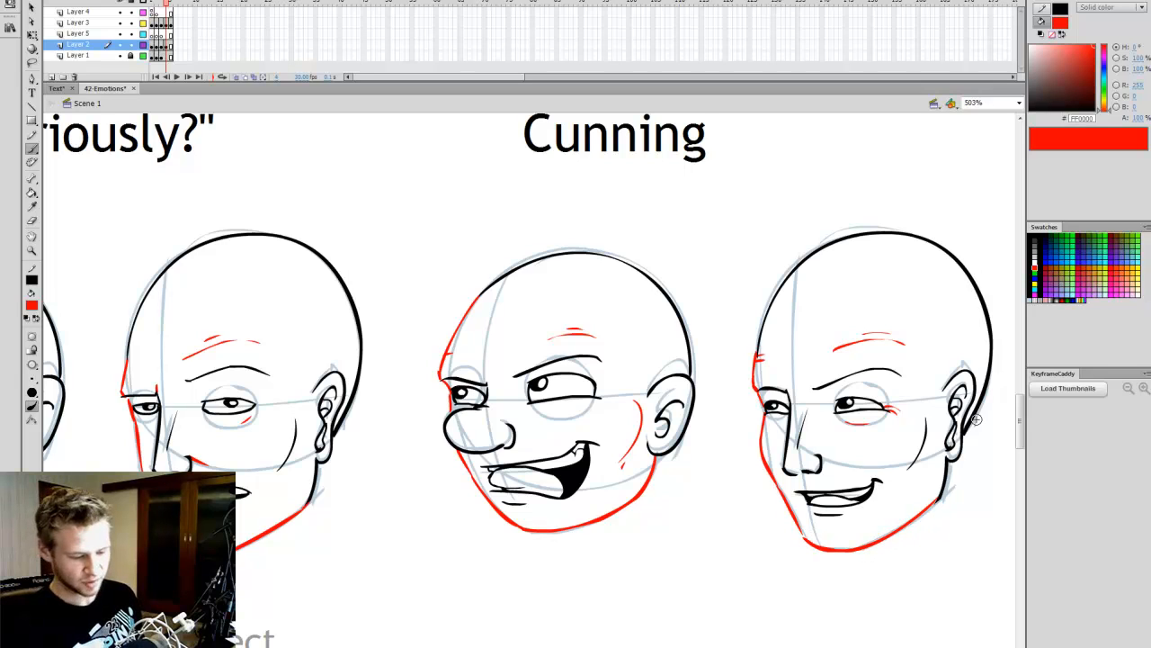
mouse_move(862, 548)
mouse_down()
mouse_move(918, 534)
mouse_move(939, 496)
mouse_up()
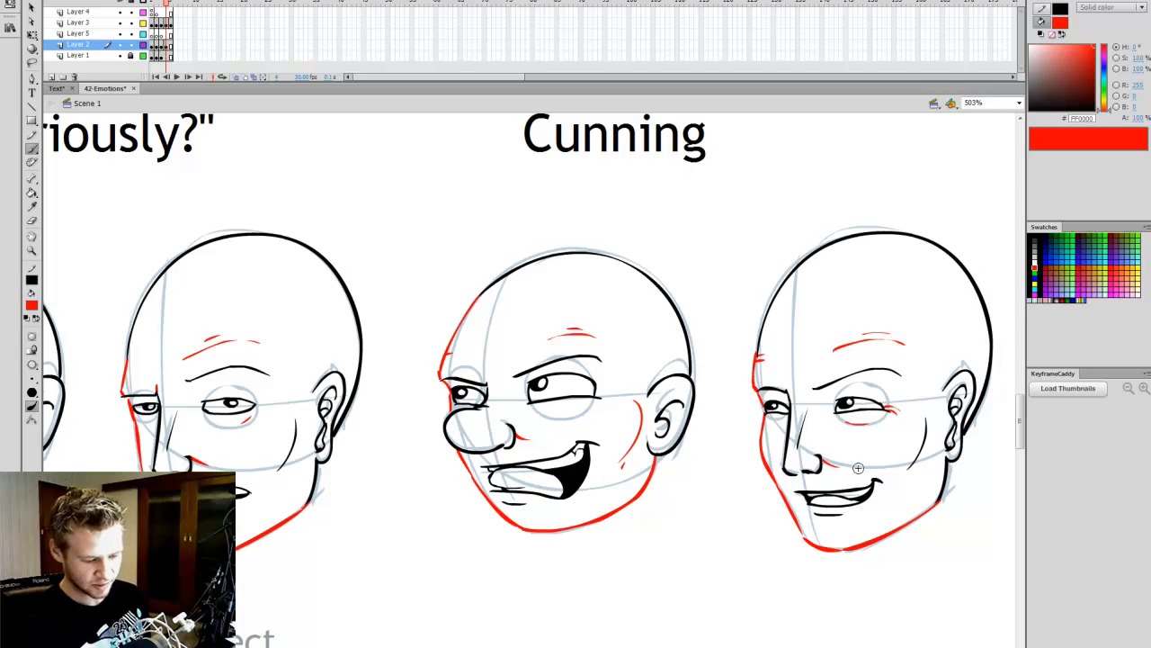
Step: On a new keyframe, turn all the heads' line art black, remove the blue guide sketch, and save the file
click(1019, 103)
click(984, 115)
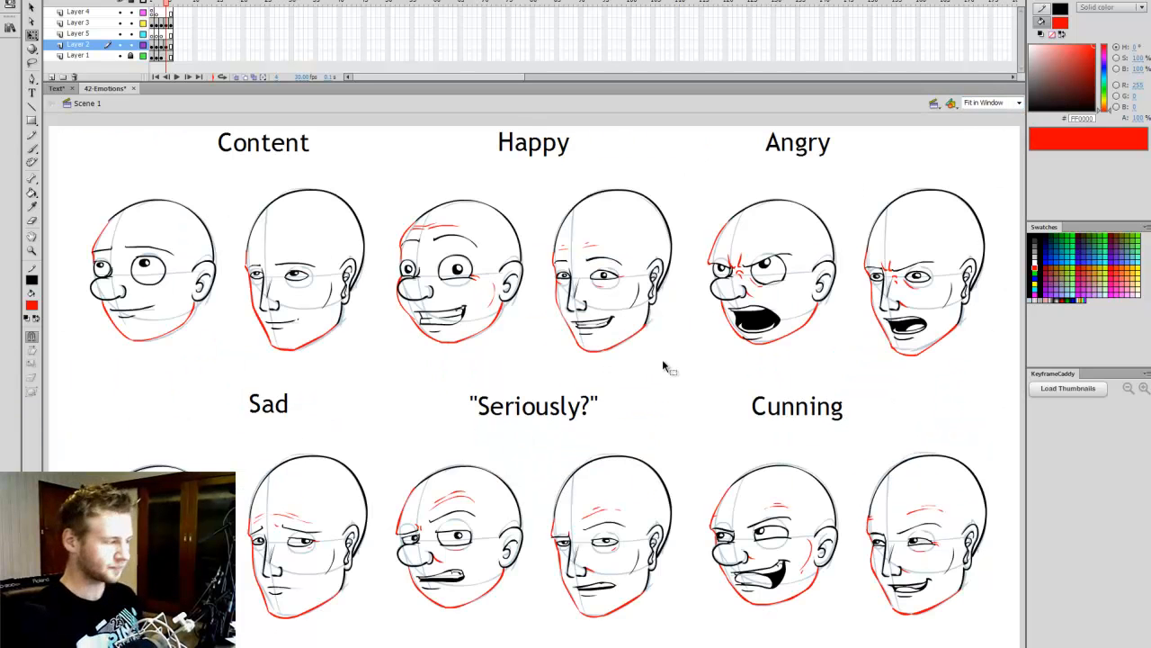
key(ctrl+a)
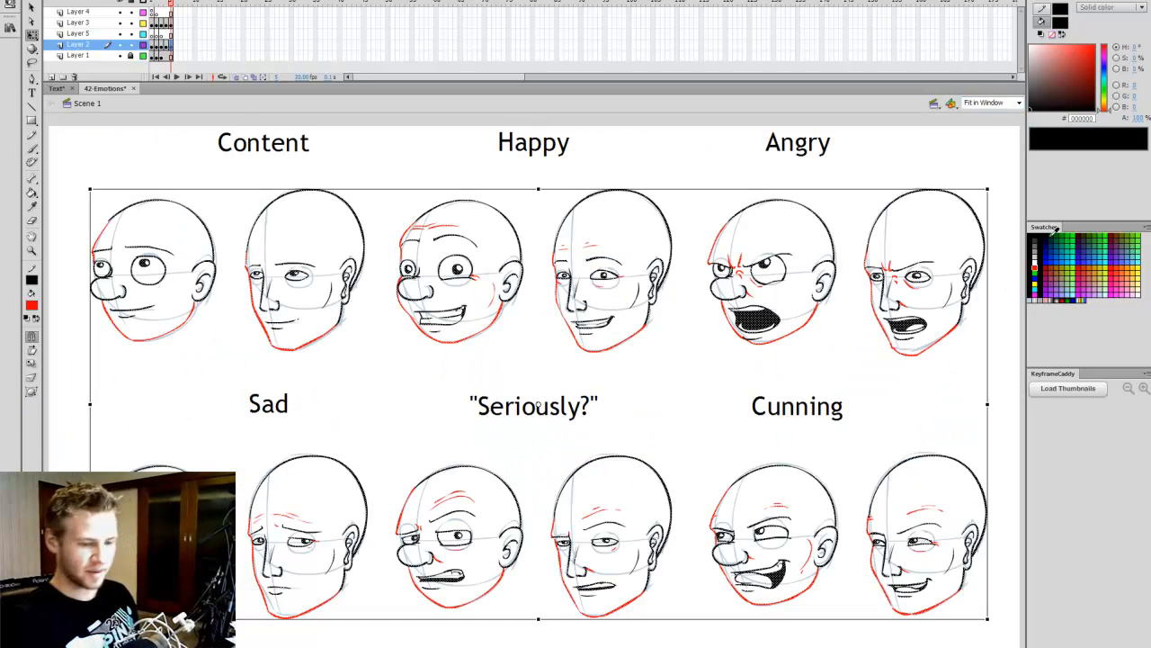
key(Delete)
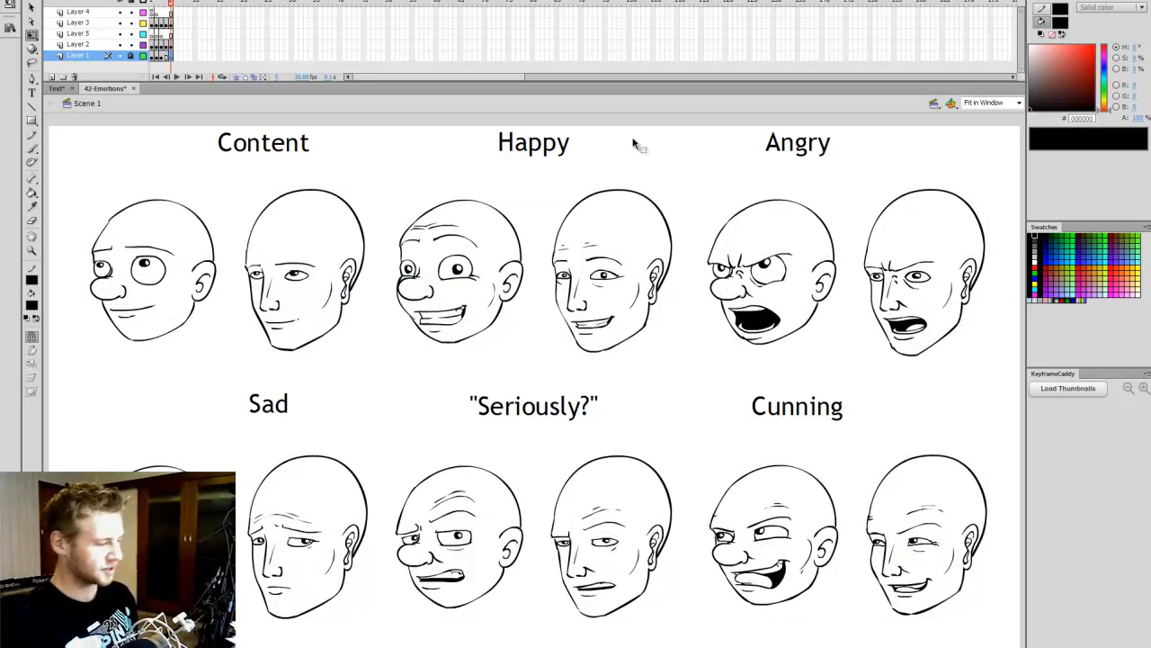
key(ctrl+s)
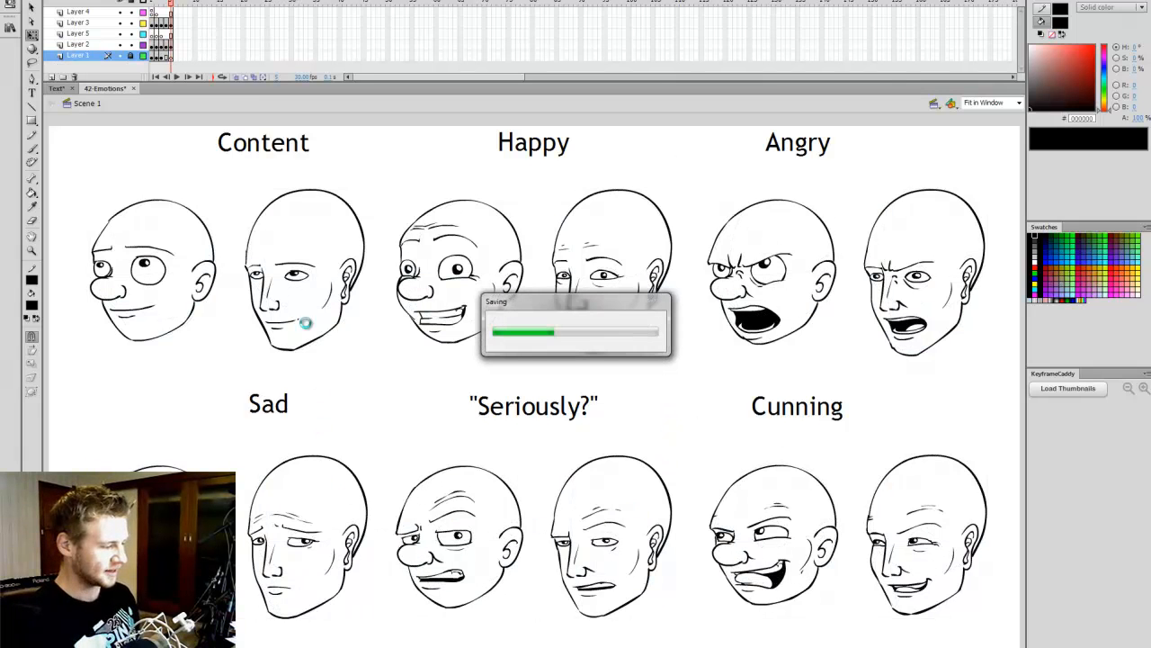
Step: Examine the finished Content, Happy and Angry heads up close
click(252, 296)
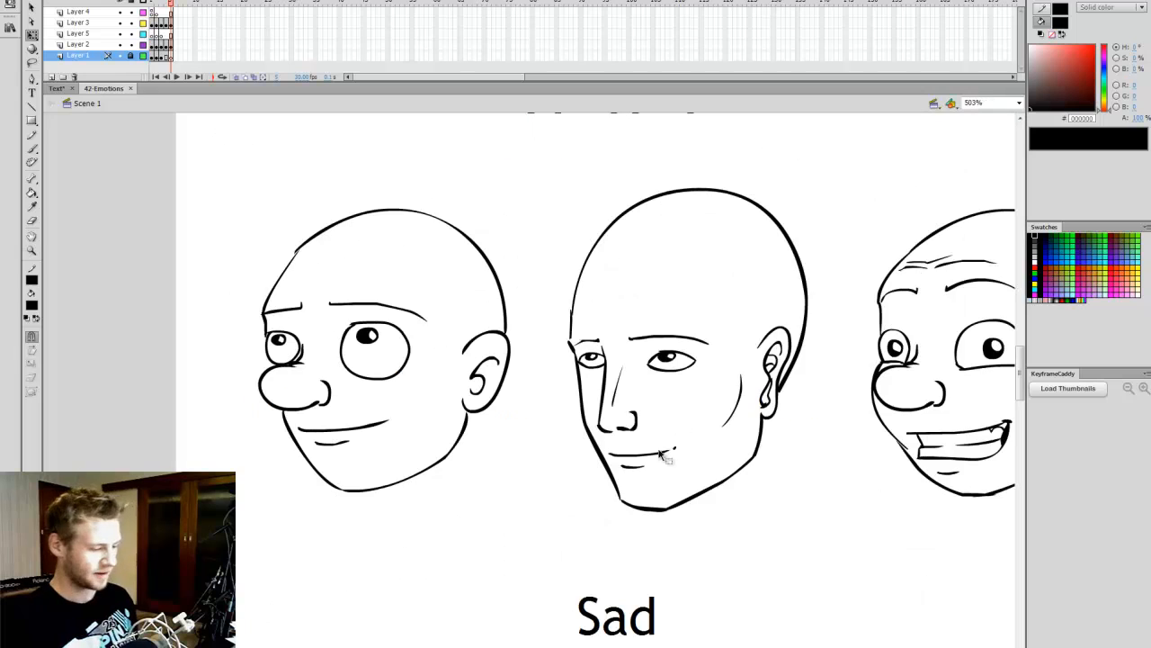
scroll(1023, 387, up, 2)
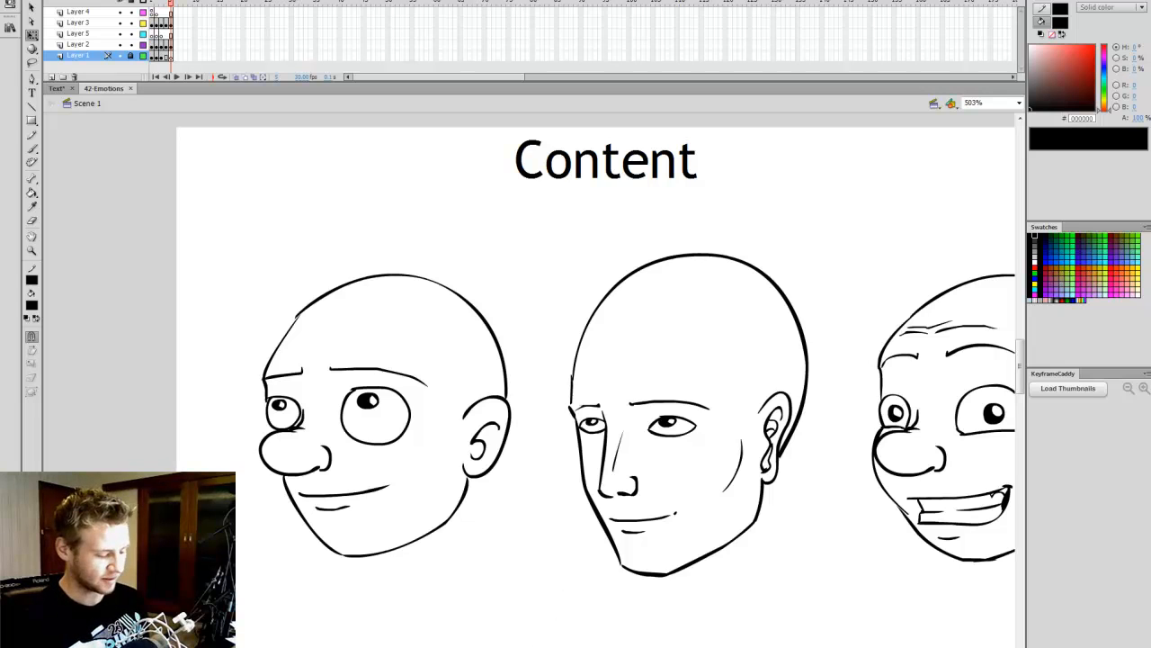
scroll(587, 351, right, 6)
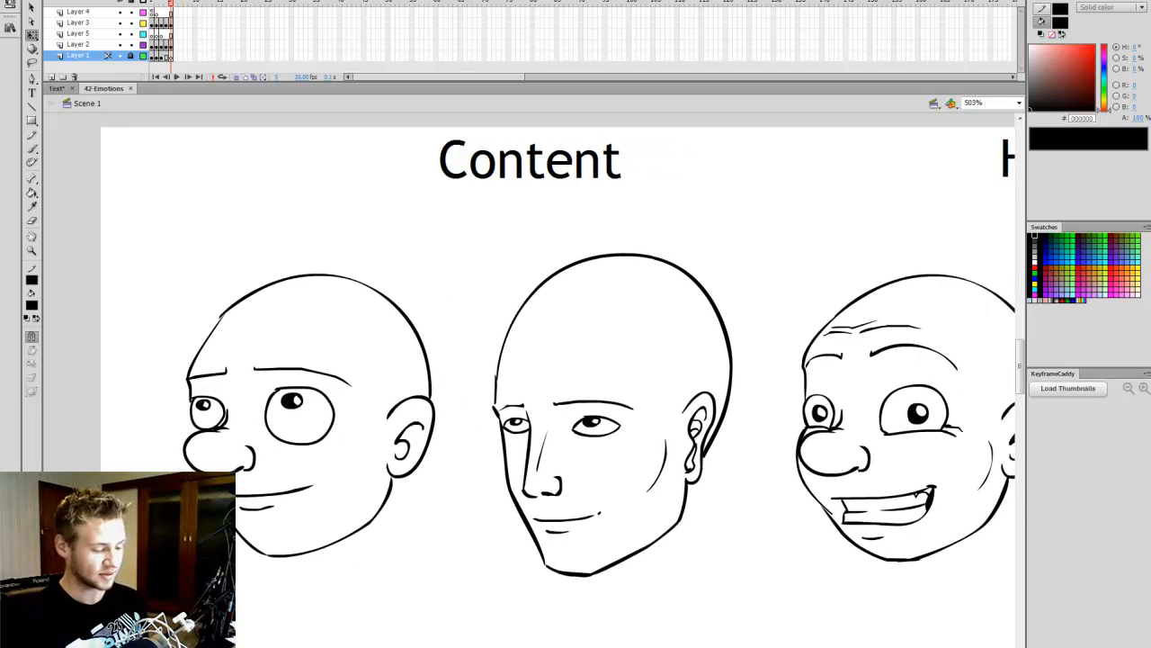
scroll(530, 393, right, 15)
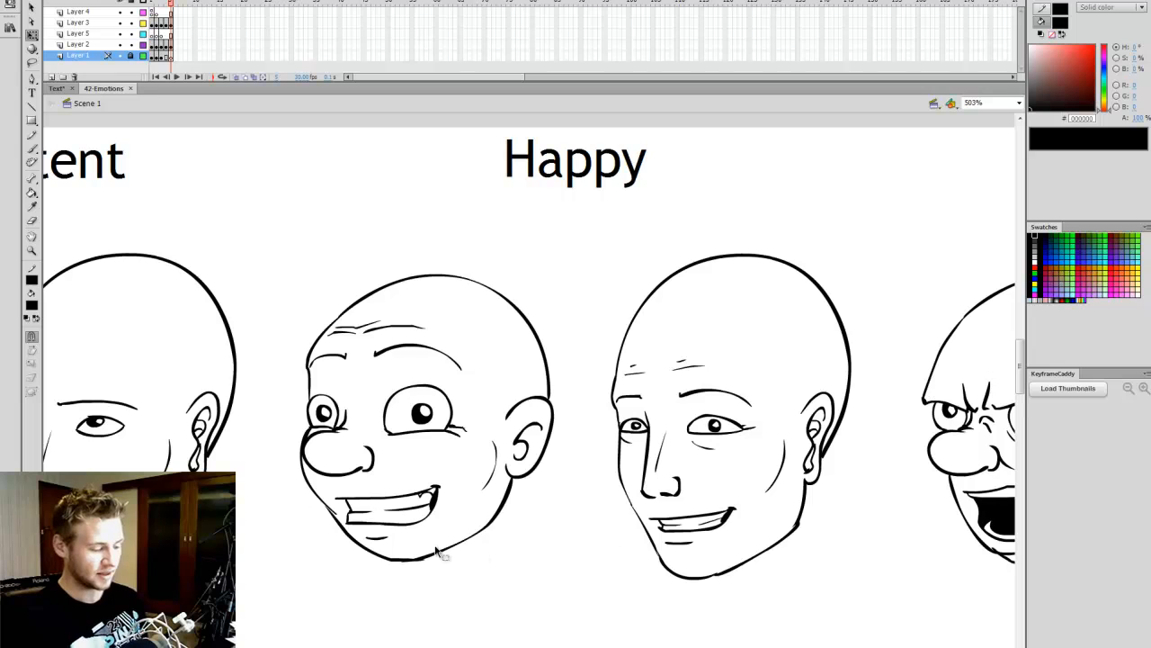
scroll(529, 359, right, 16)
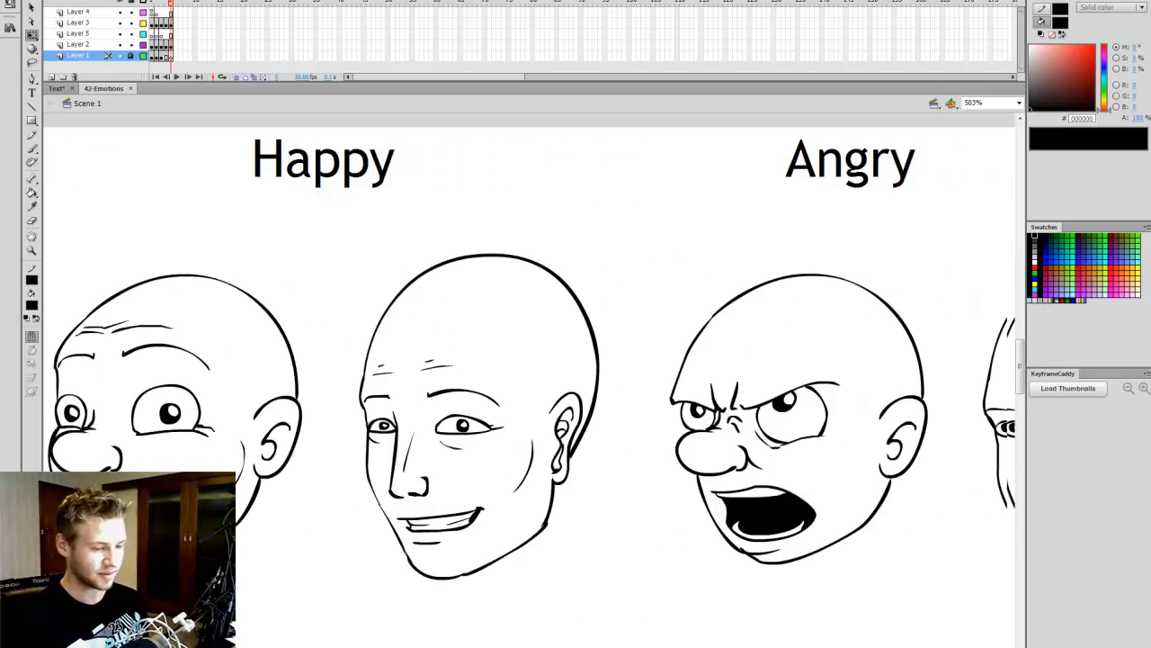
scroll(530, 360, right, 2)
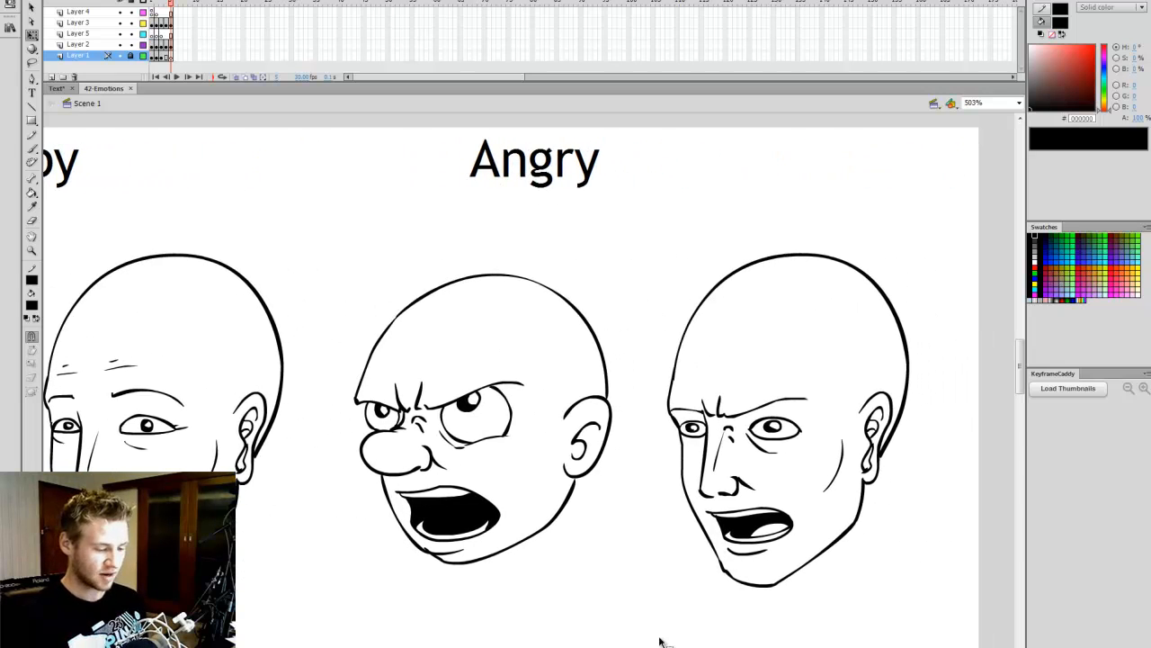
Step: Switch to the Brush with a red FF0000 fill and examine the finished Cunning, "Seriously?" and Sad heads up close
key(b)
click(1034, 267)
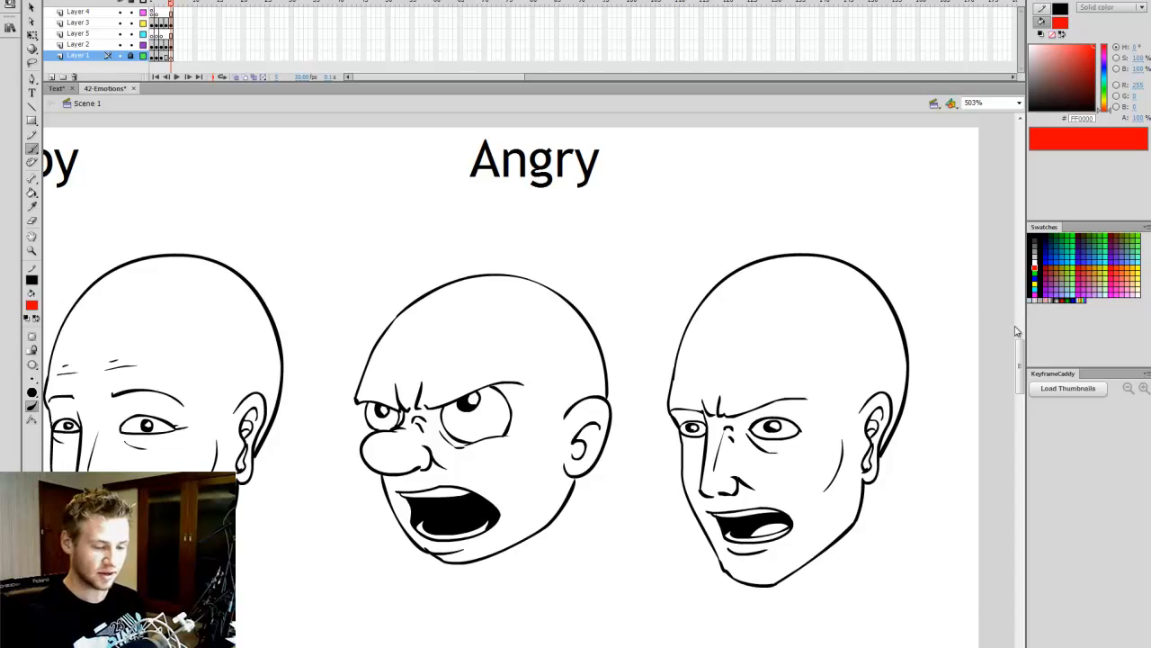
drag(1015, 332, 1019, 405)
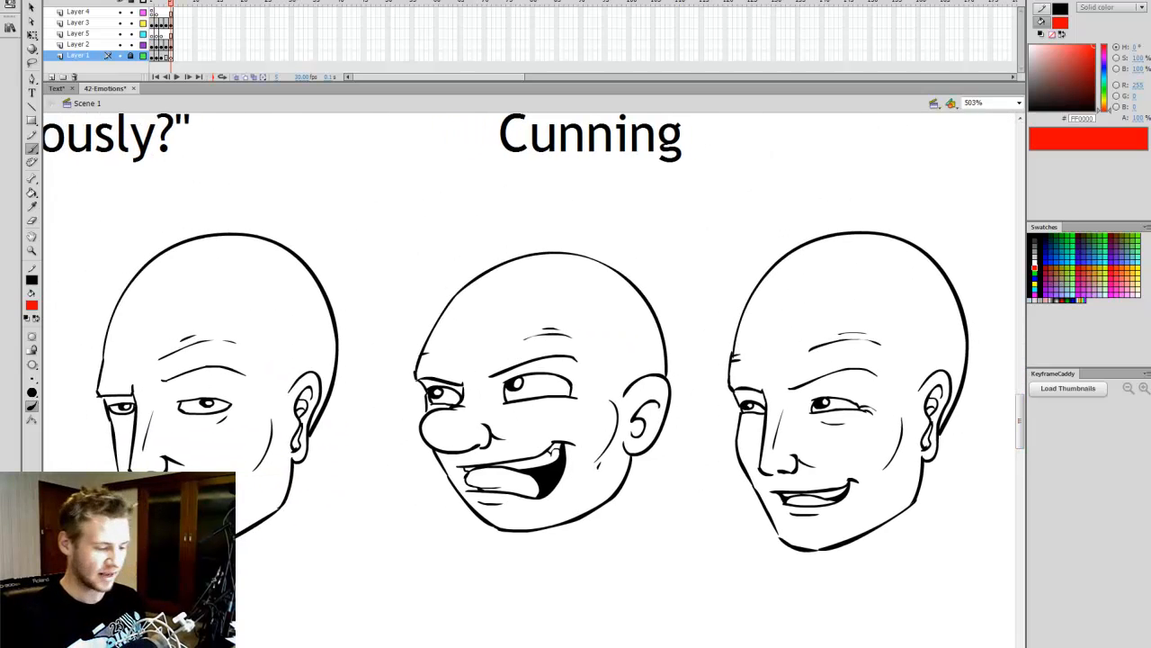
drag(622, 646, 629, 646)
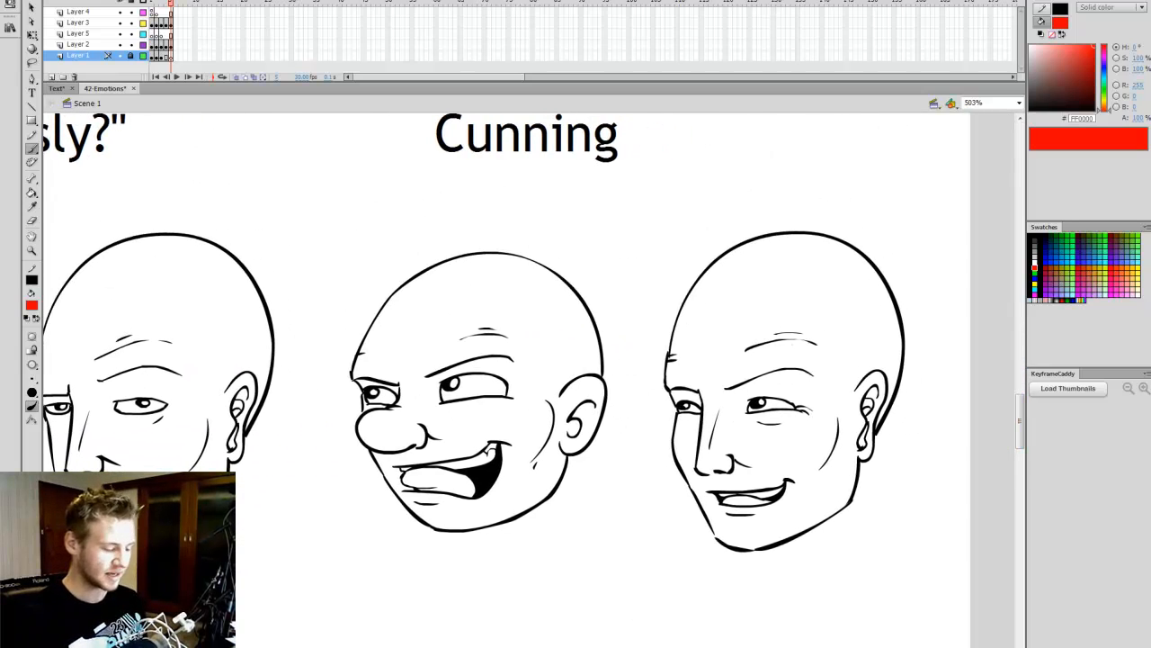
scroll(530, 379, left, 5)
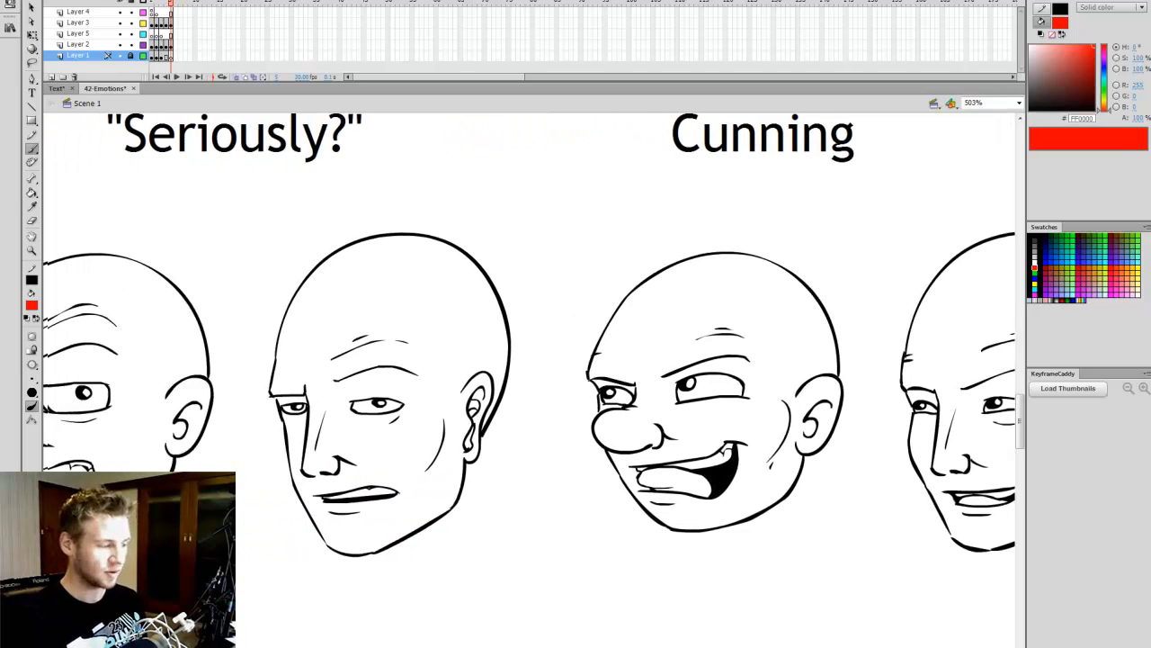
scroll(529, 379, left, 7)
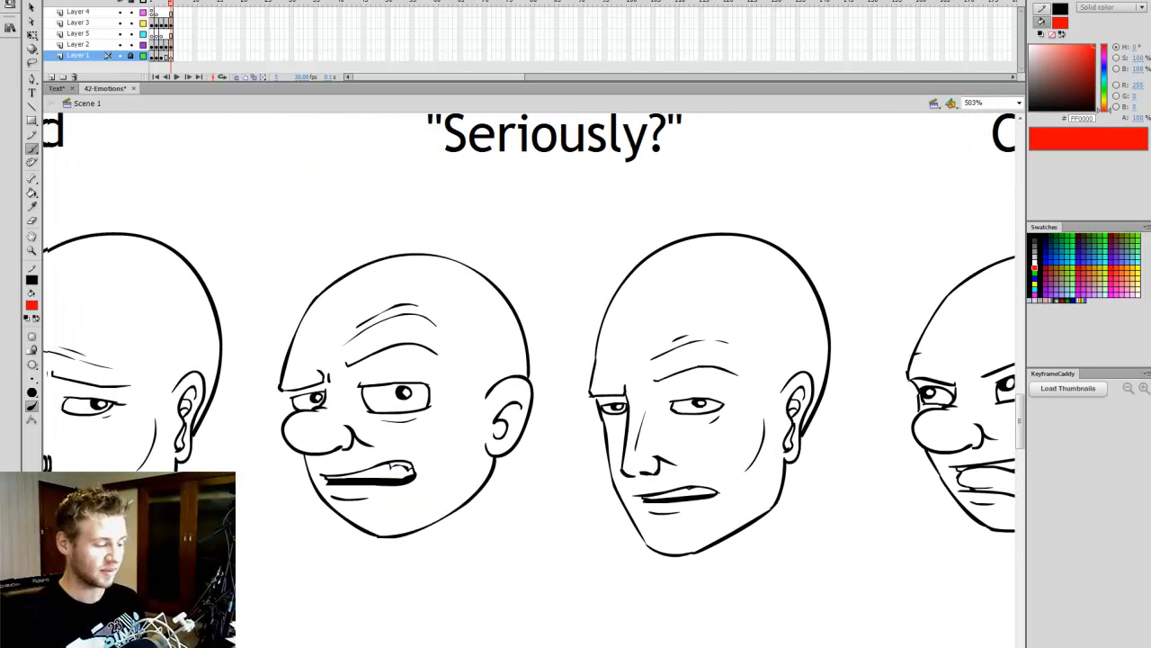
scroll(1010, 393, up, 1)
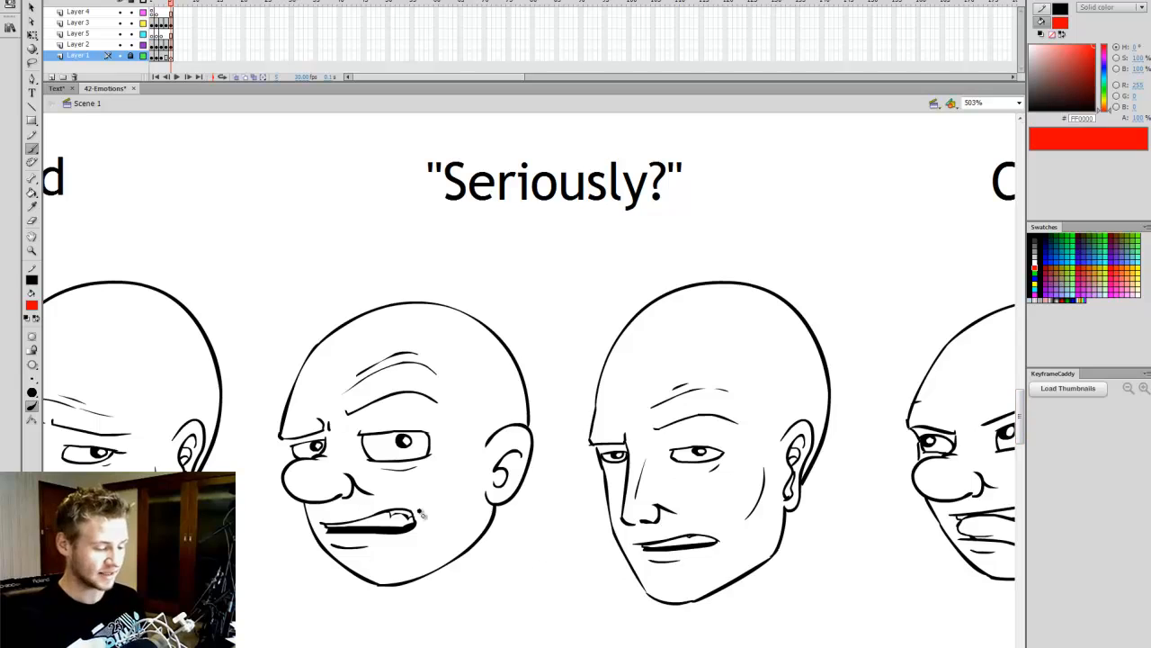
scroll(429, 488, left, 1)
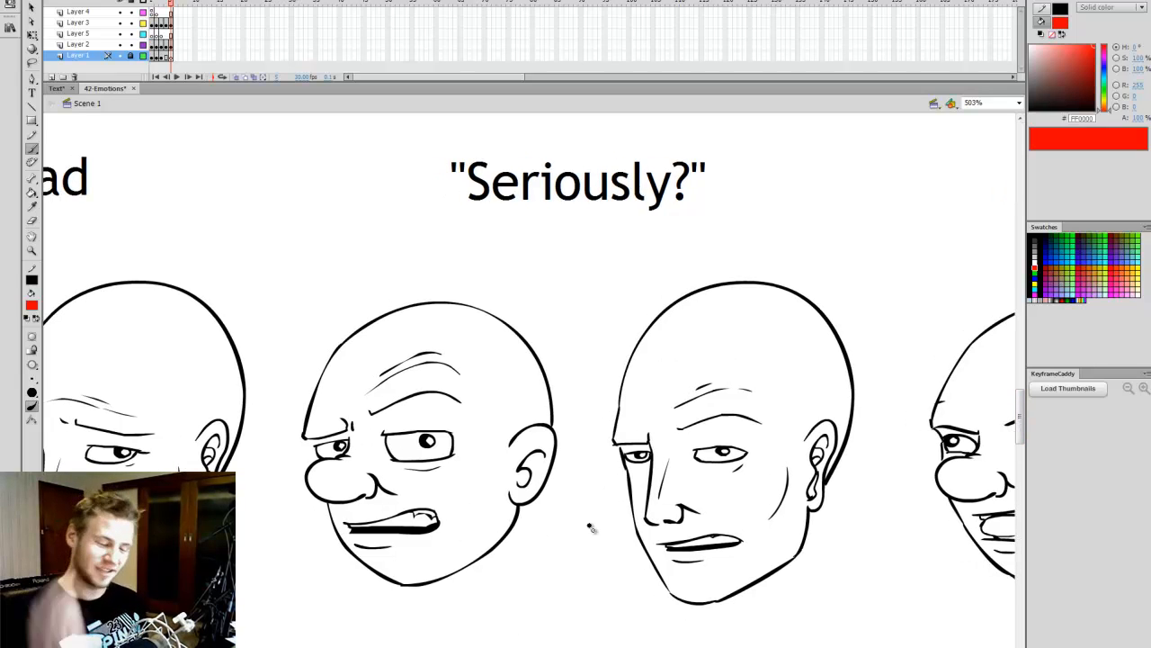
scroll(630, 503, left, 2)
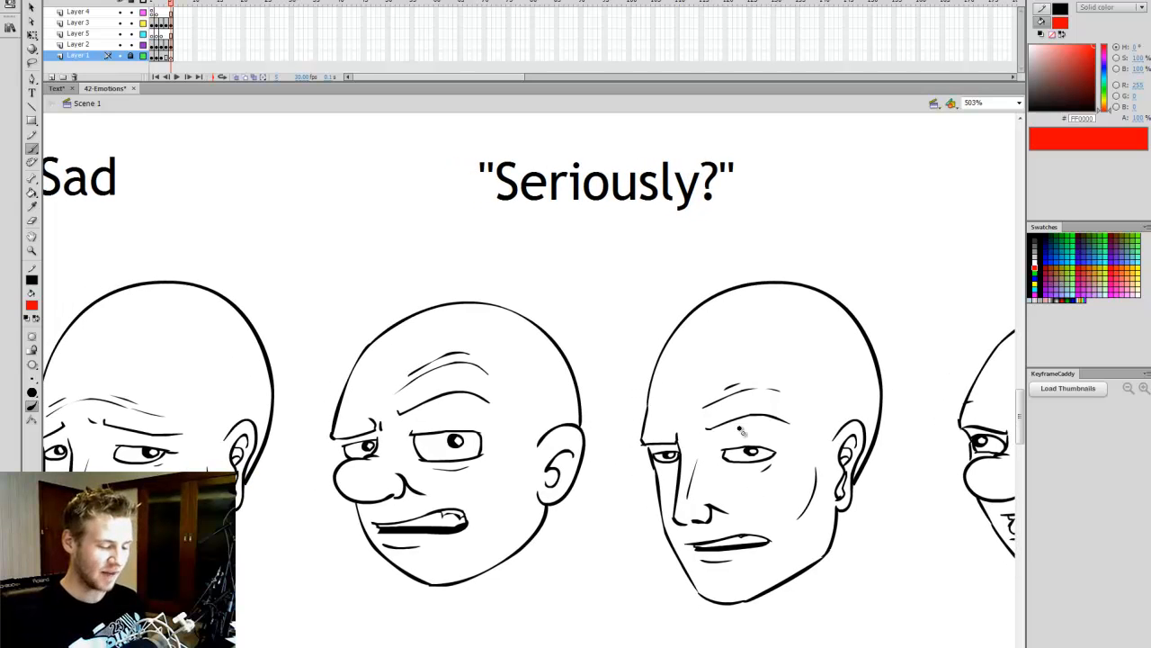
scroll(475, 644, left, 20)
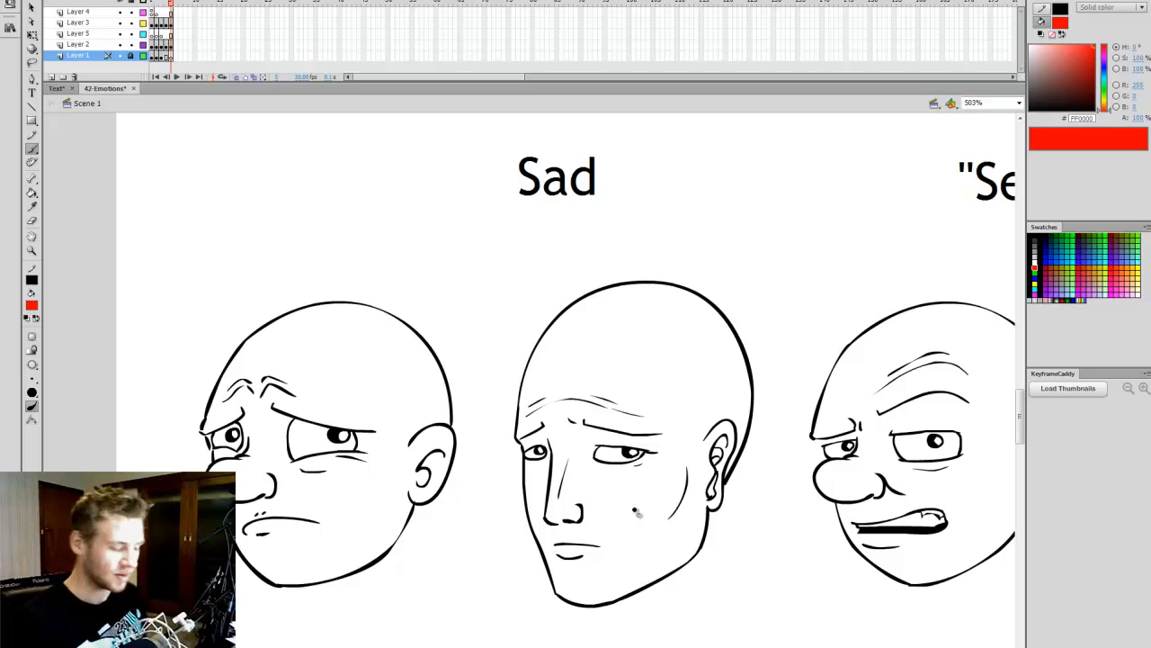
Step: Fit the page in the window and review the drawing stages frame by frame, from the Area of Effect chart to the finished line art
click(1019, 103)
click(1003, 127)
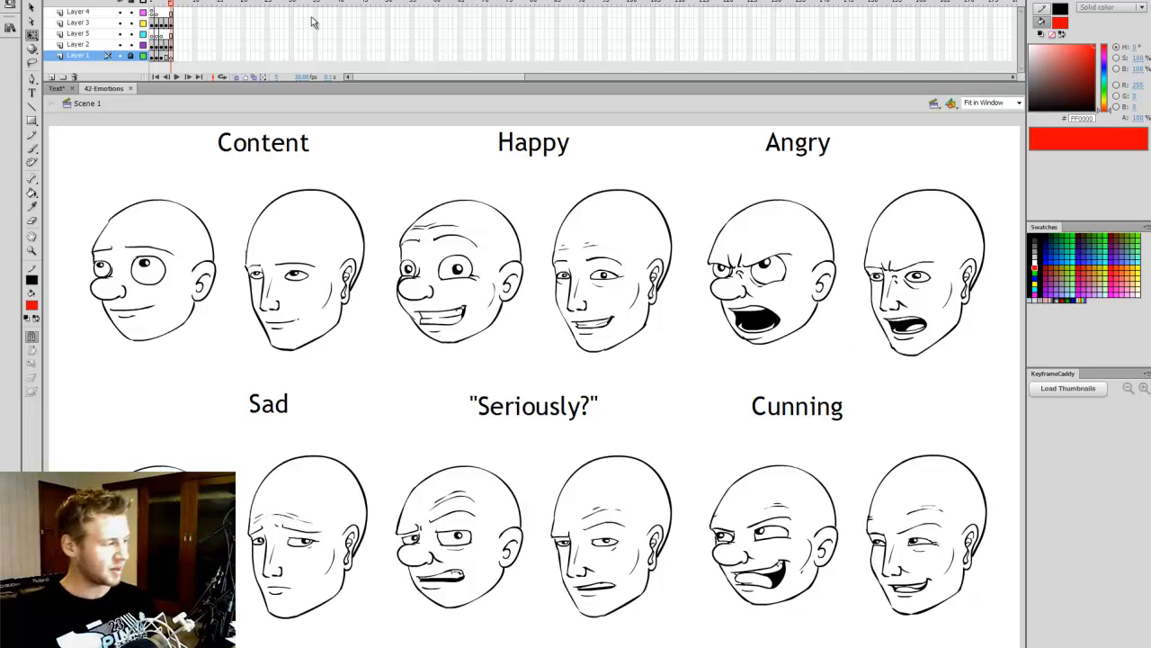
click(157, 4)
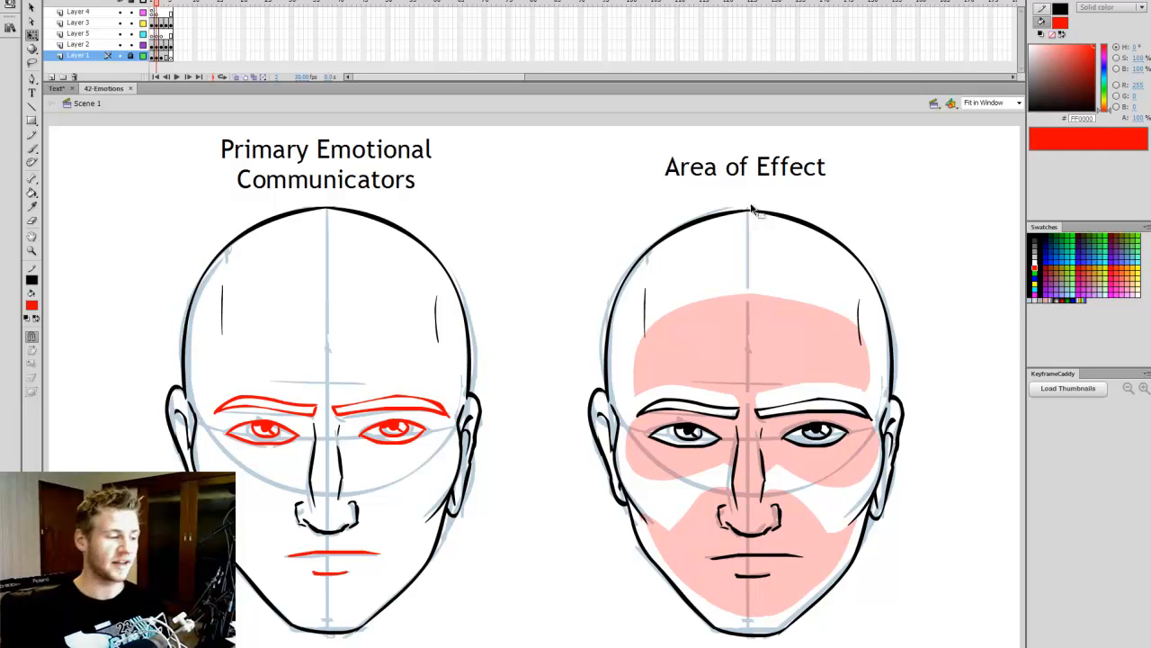
key(period)
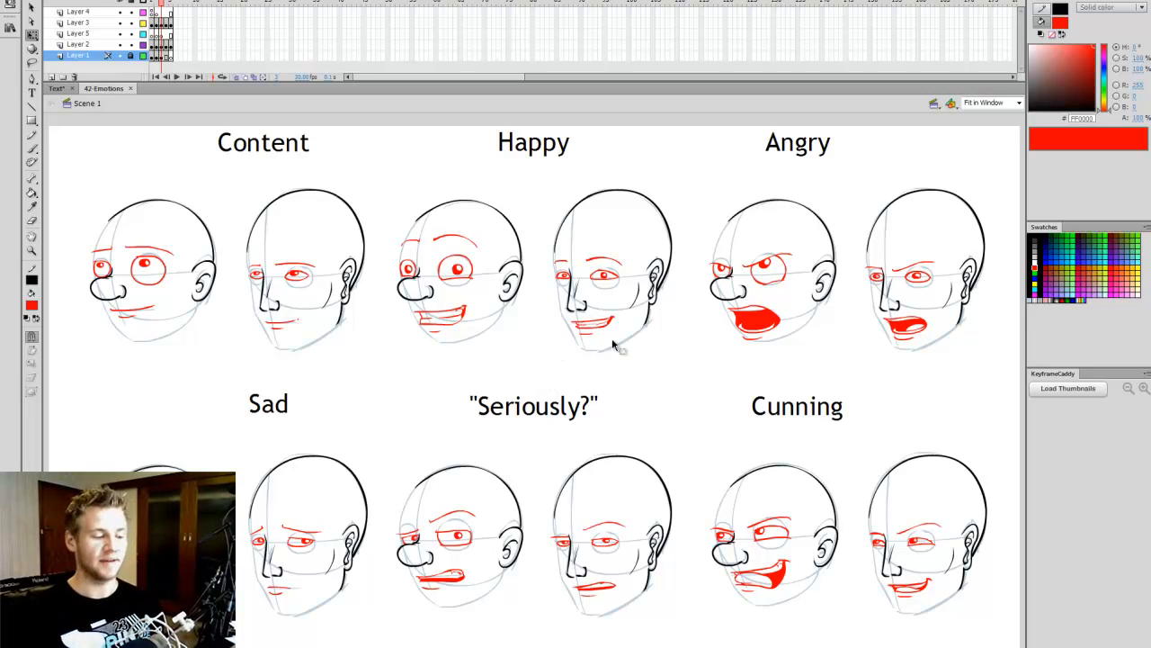
key(period)
key(period)
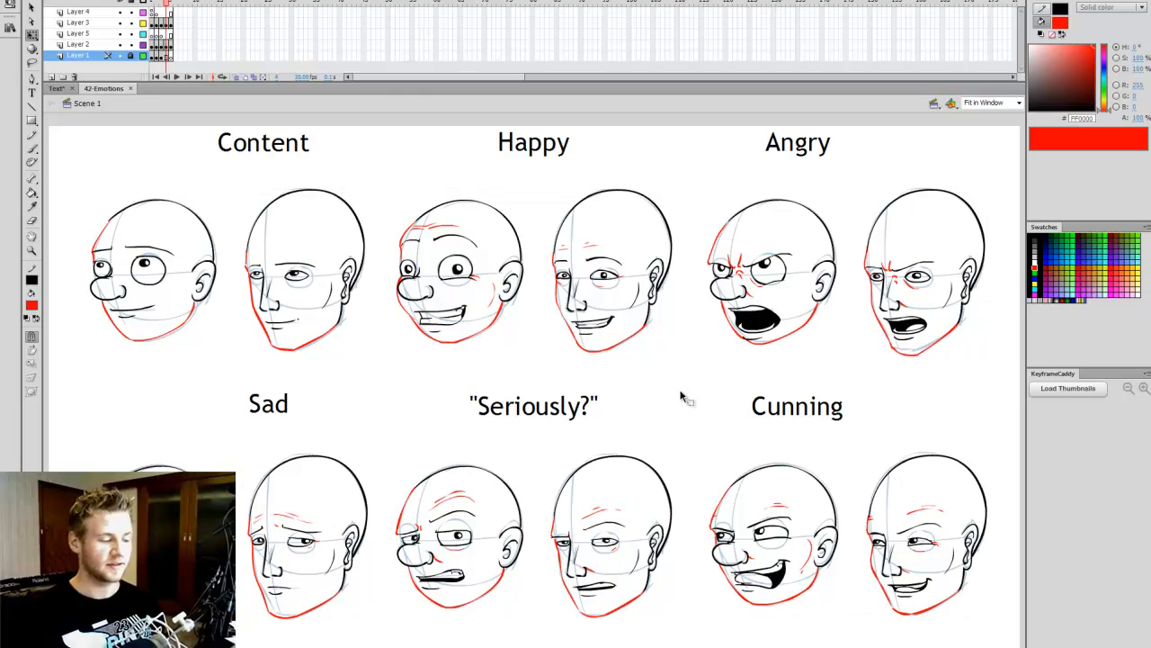
key(period)
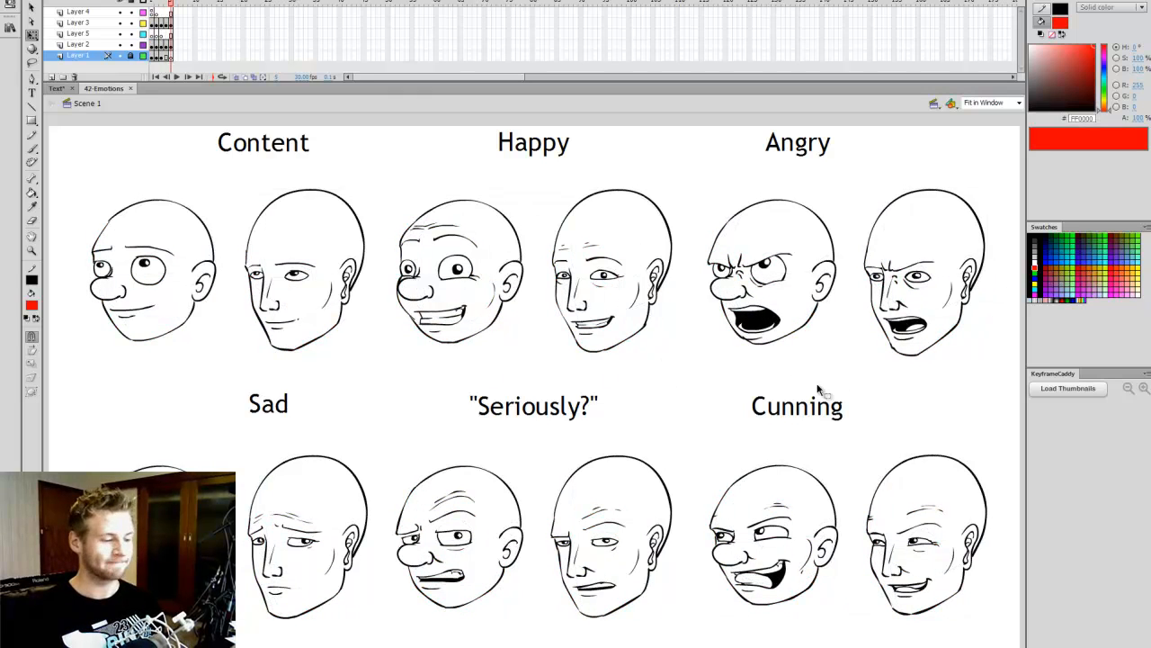